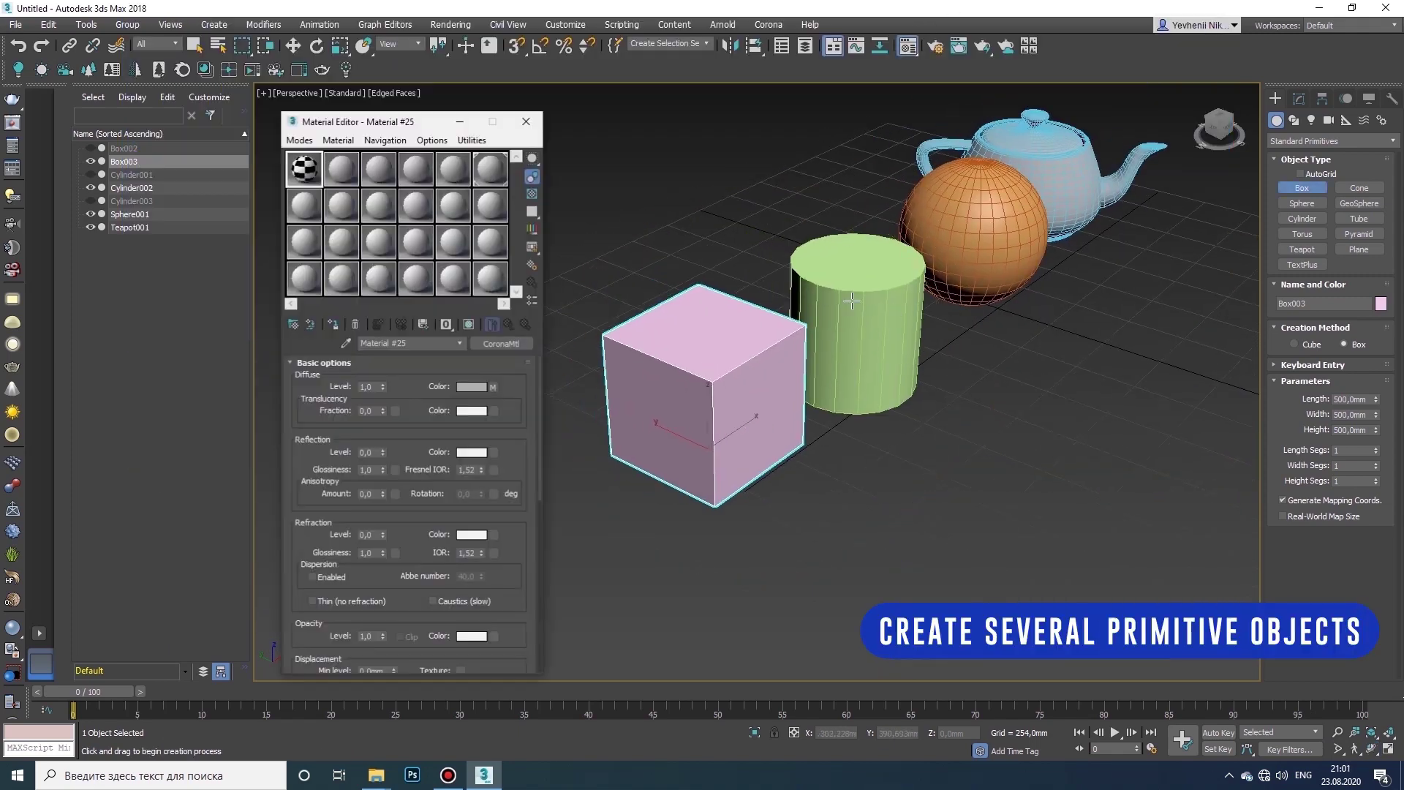
- Assign the checker material to the box and close the Material Editor
left_click_drag(304, 168, 680, 322)
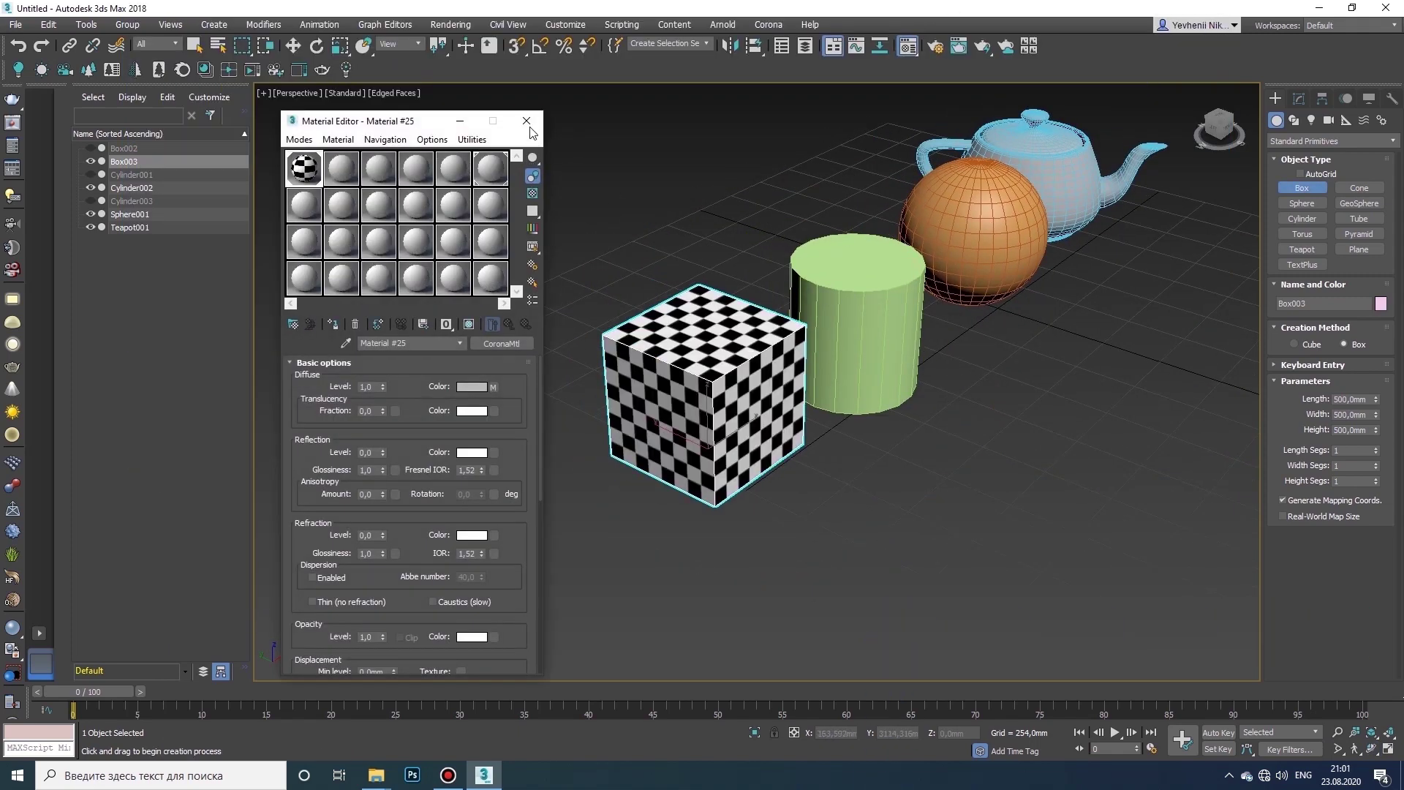
key("m")
key("ctrl+r")
left_click_drag(899, 476, 946, 365)
middle_click_drag(945, 365, 777, 427, "alt")
key("w")
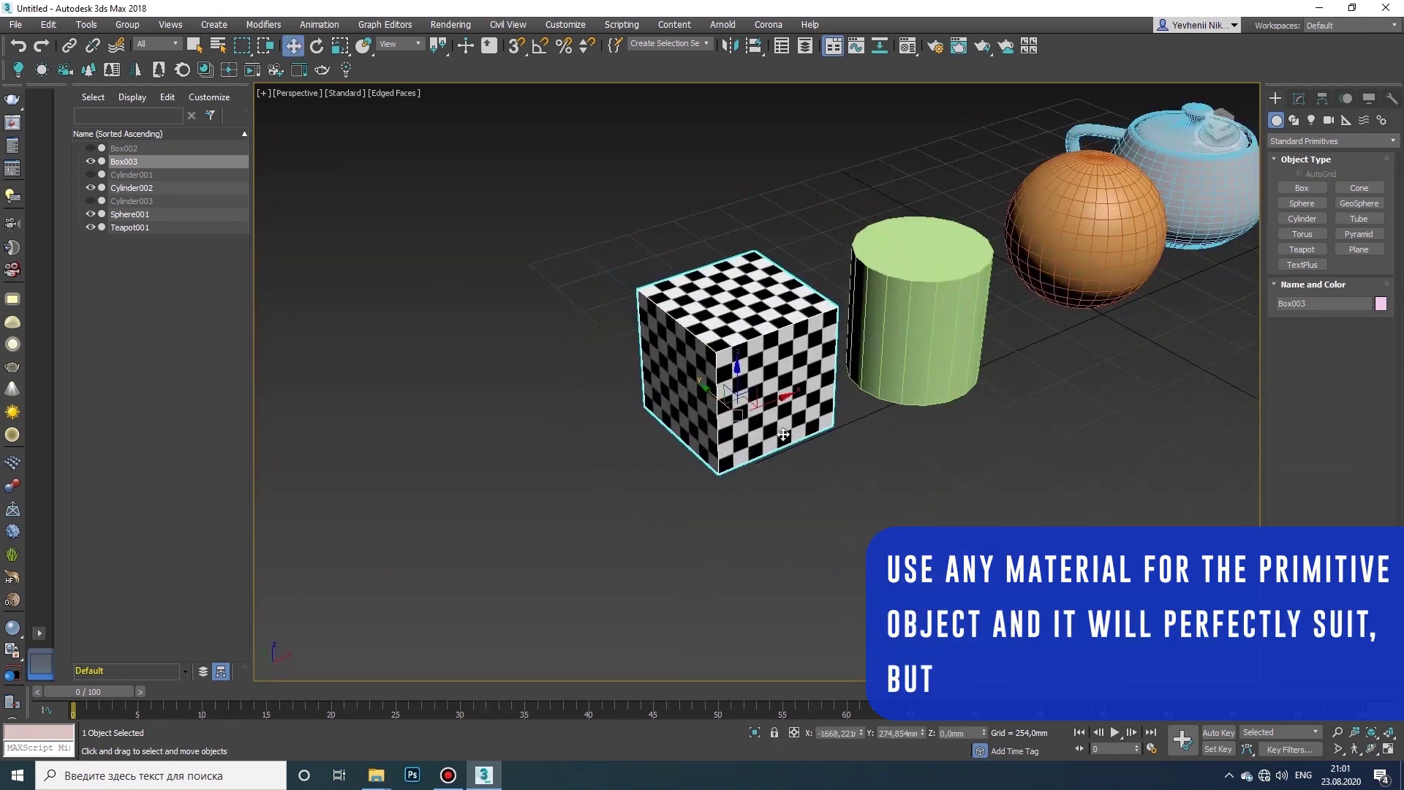
- Convert the checkered box to an Editable Poly and enter polygon selection
right_click(762, 421)
left_click(950, 577)
key("4")
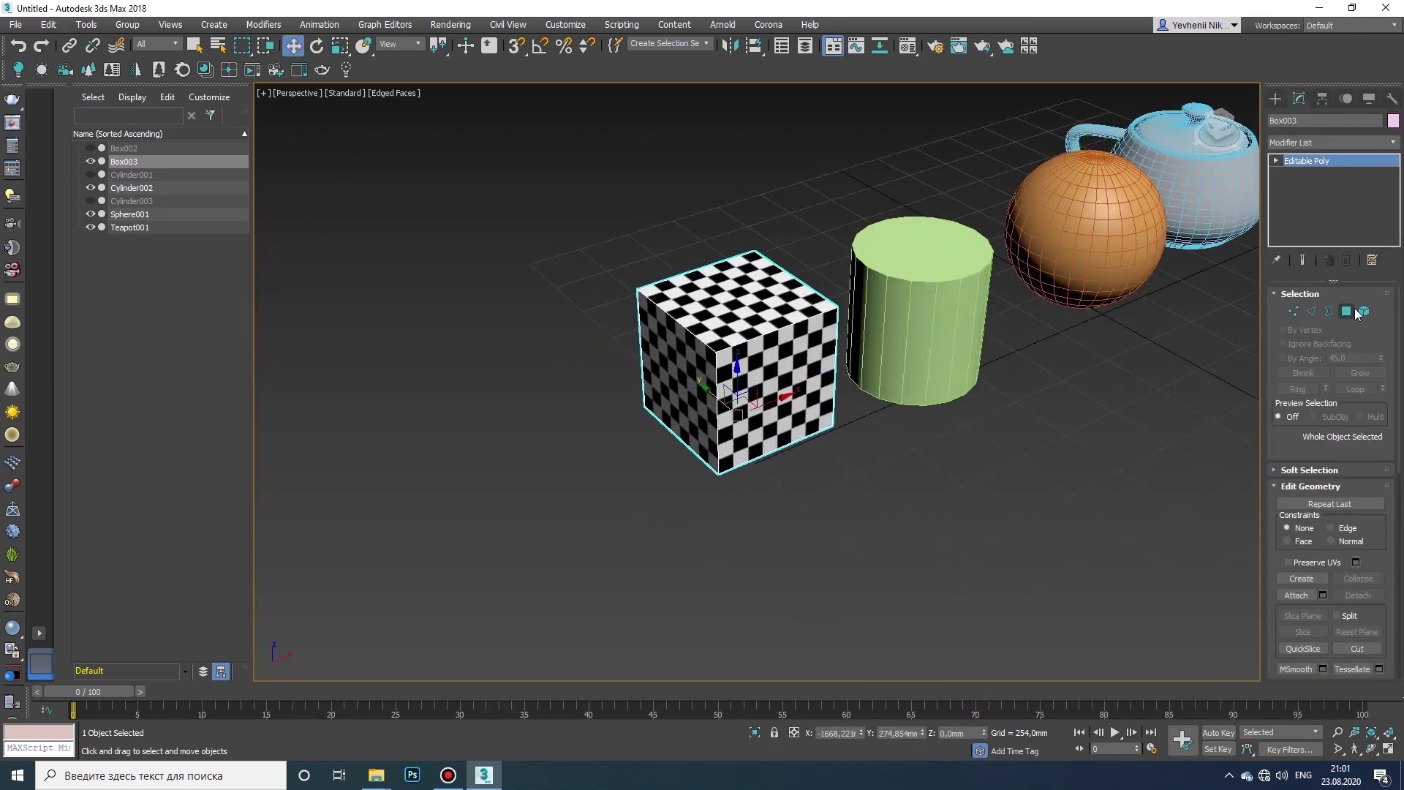
- Extrude the box's upper face and one adjacent side face outward to form an L-shaped block
left_click(746, 302)
left_click(696, 379, "ctrl")
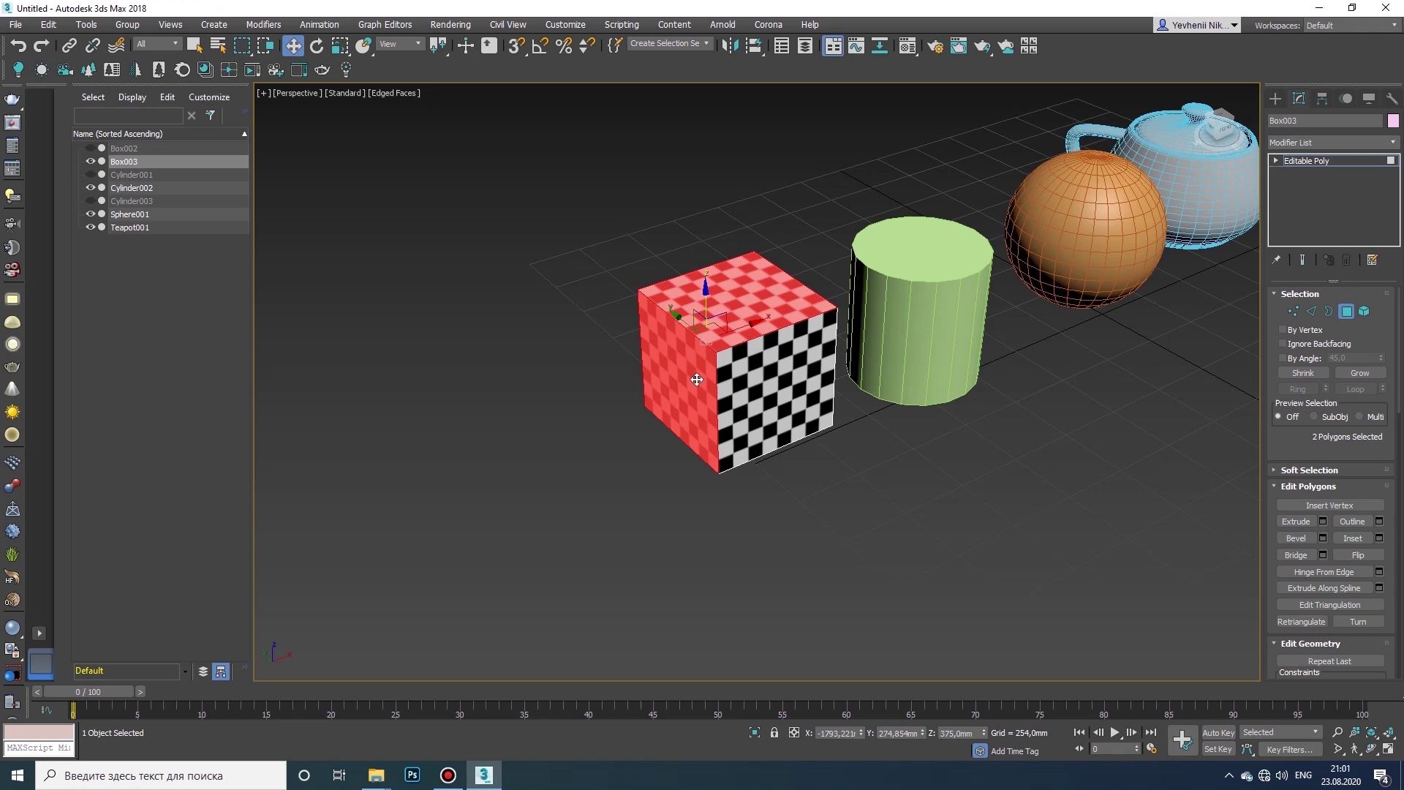
left_click(1323, 523)
left_click_drag(774, 409, 774, 343)
left_click(768, 435)
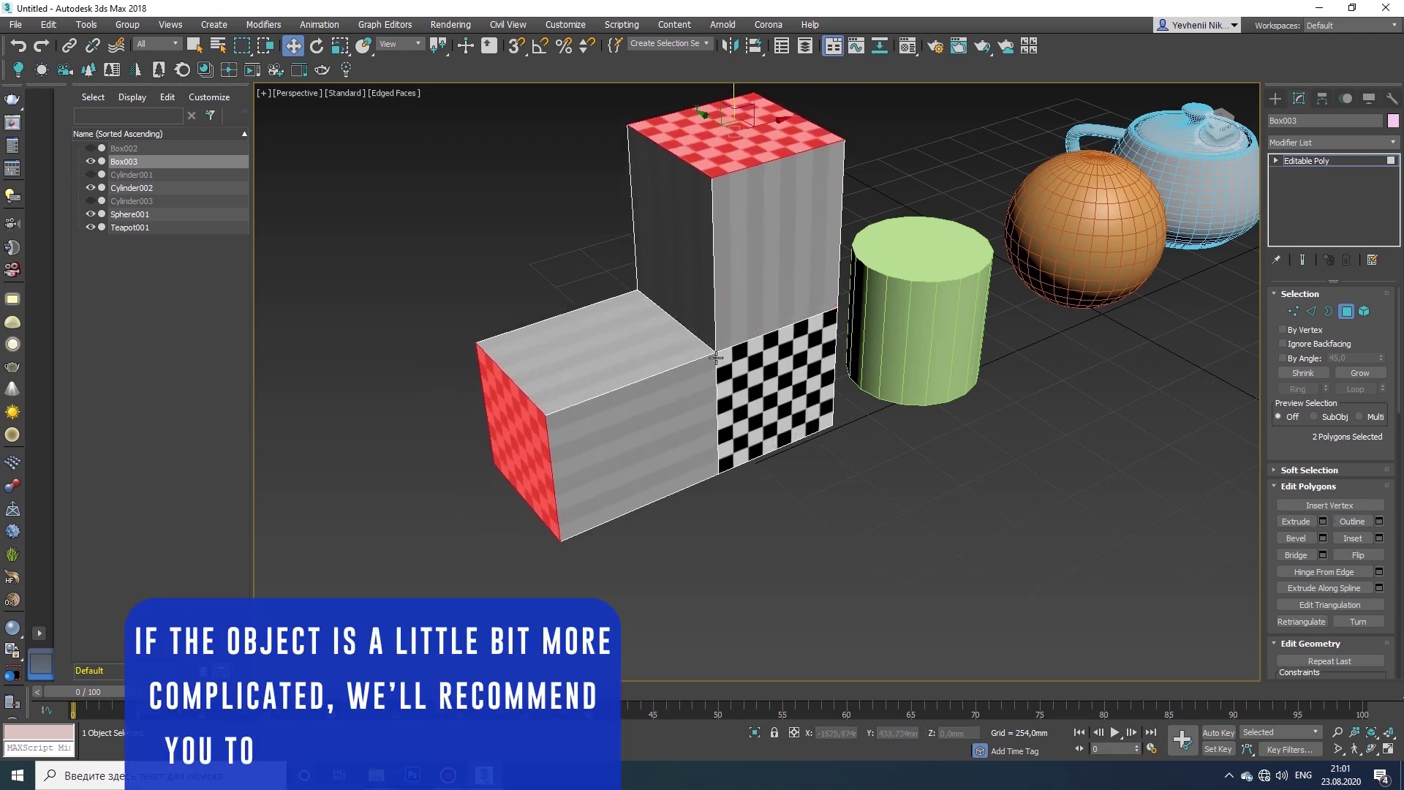
- Leave polygon editing and add a UVW Map modifier to the L-shaped block
middle_click_drag(716, 358, 532, 312, "alt")
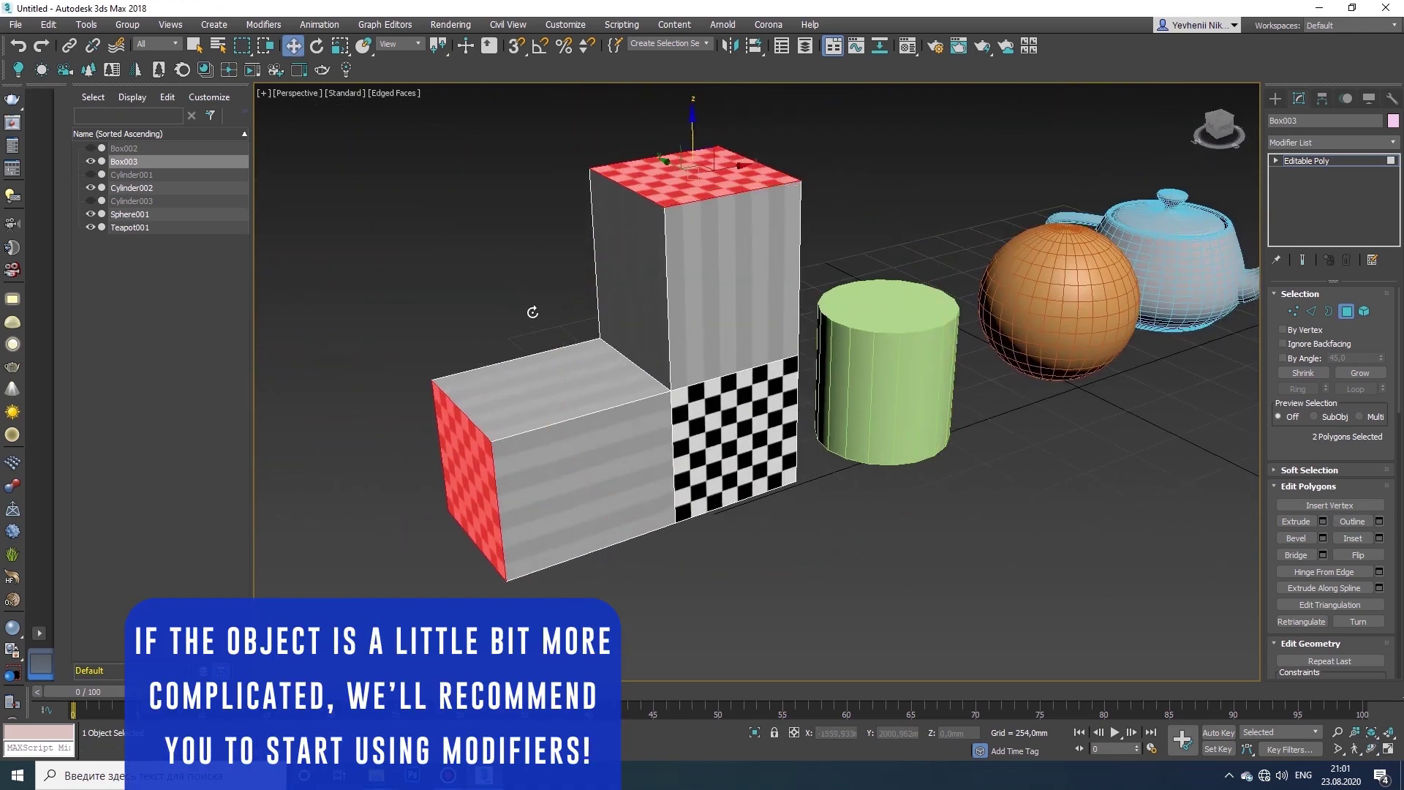
right_click(560, 306)
left_click(585, 336)
left_click(1390, 142)
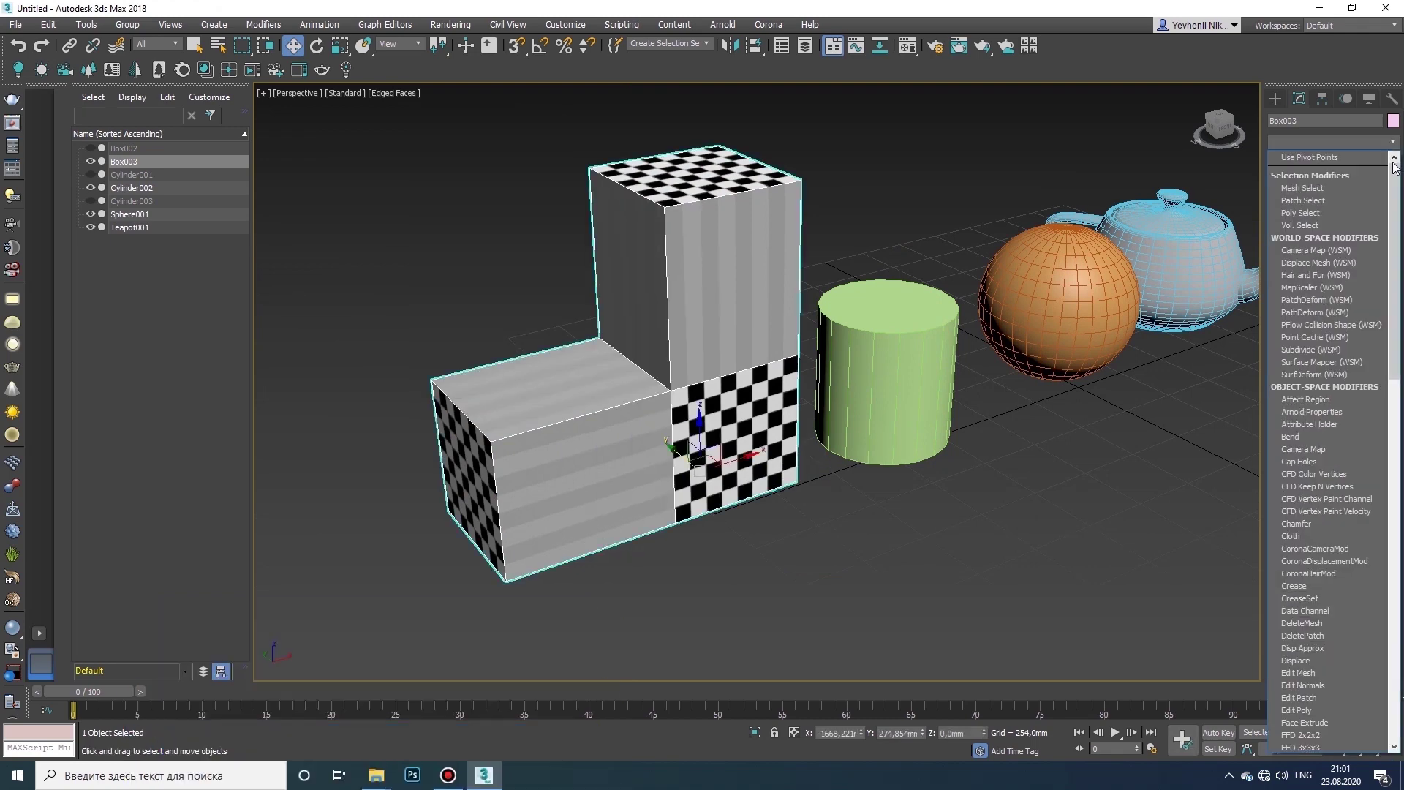
left_click_drag(1394, 167, 1398, 589)
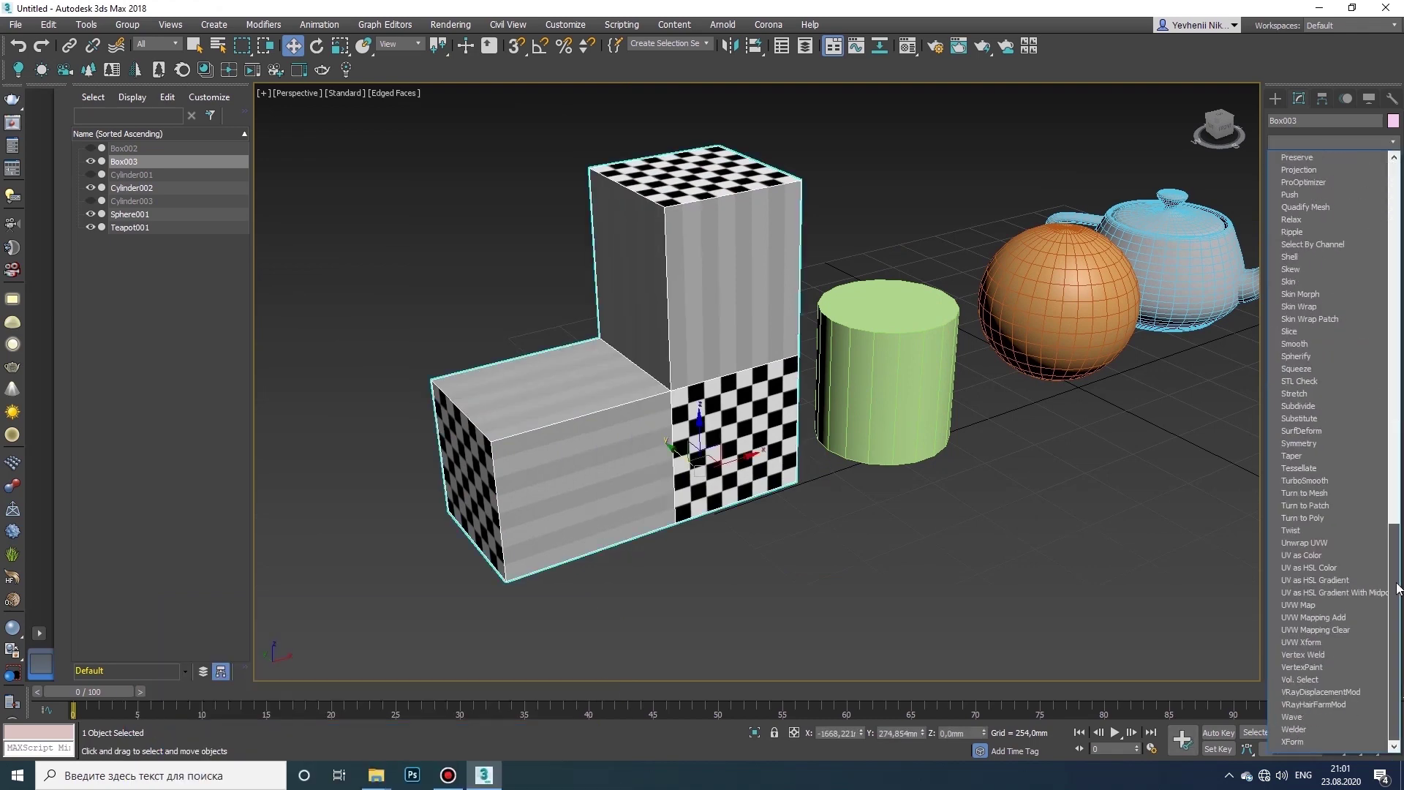
left_click(1300, 605)
left_click(1371, 747)
left_click_drag(774, 314, 737, 326)
right_click(612, 383)
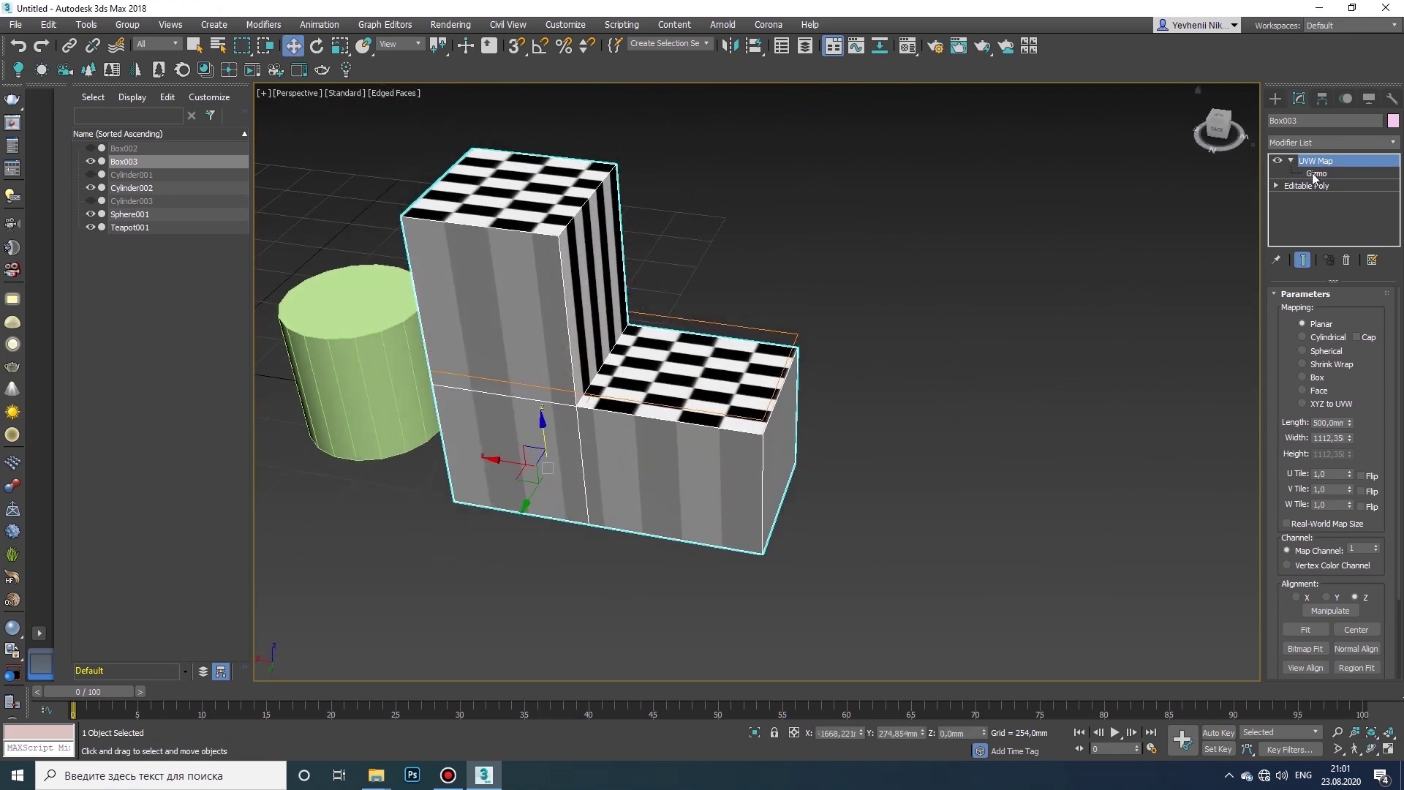
- Try moving the UVW Map gizmo across the block, and undo the move
left_click(1316, 174)
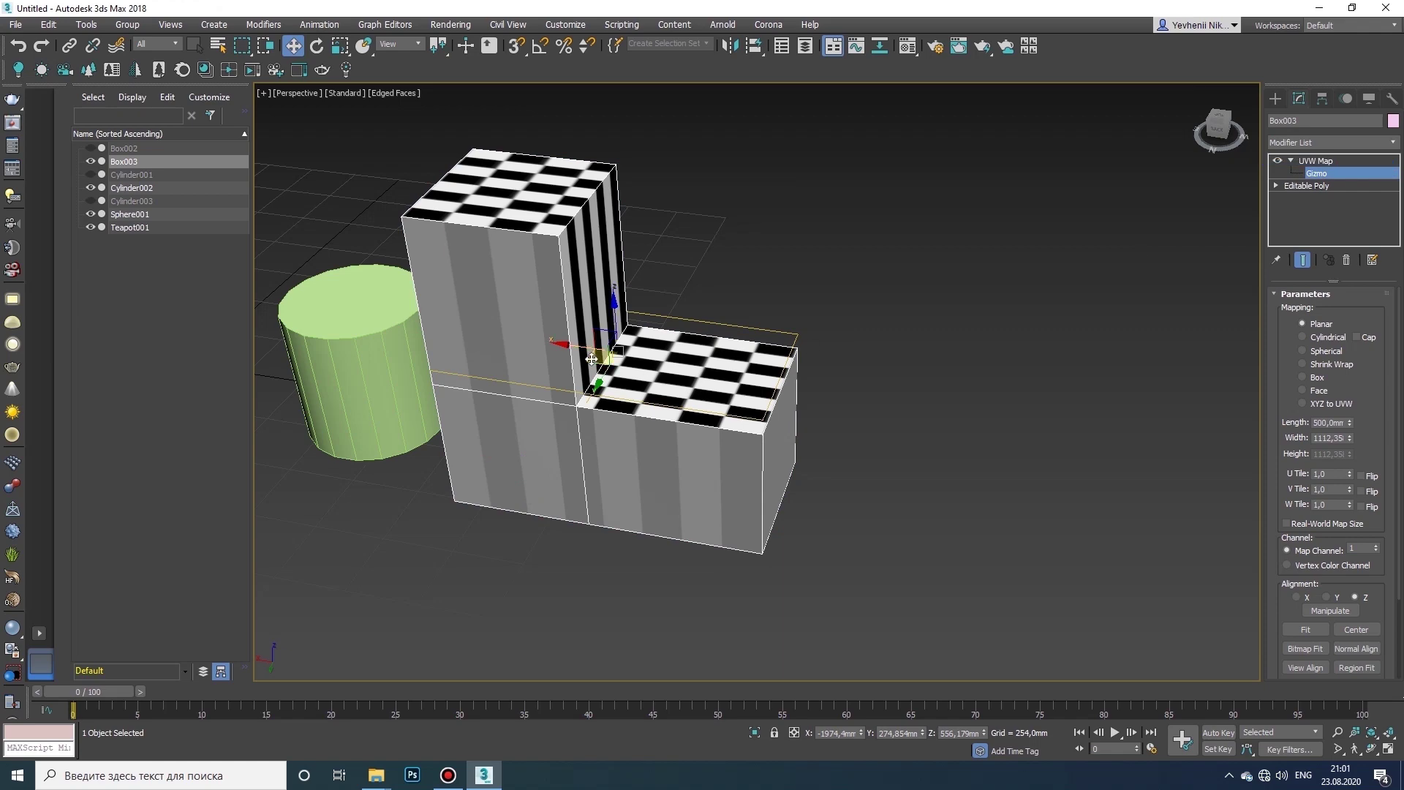
left_click_drag(583, 350, 521, 410)
middle_click_drag(522, 410, 618, 351, "alt")
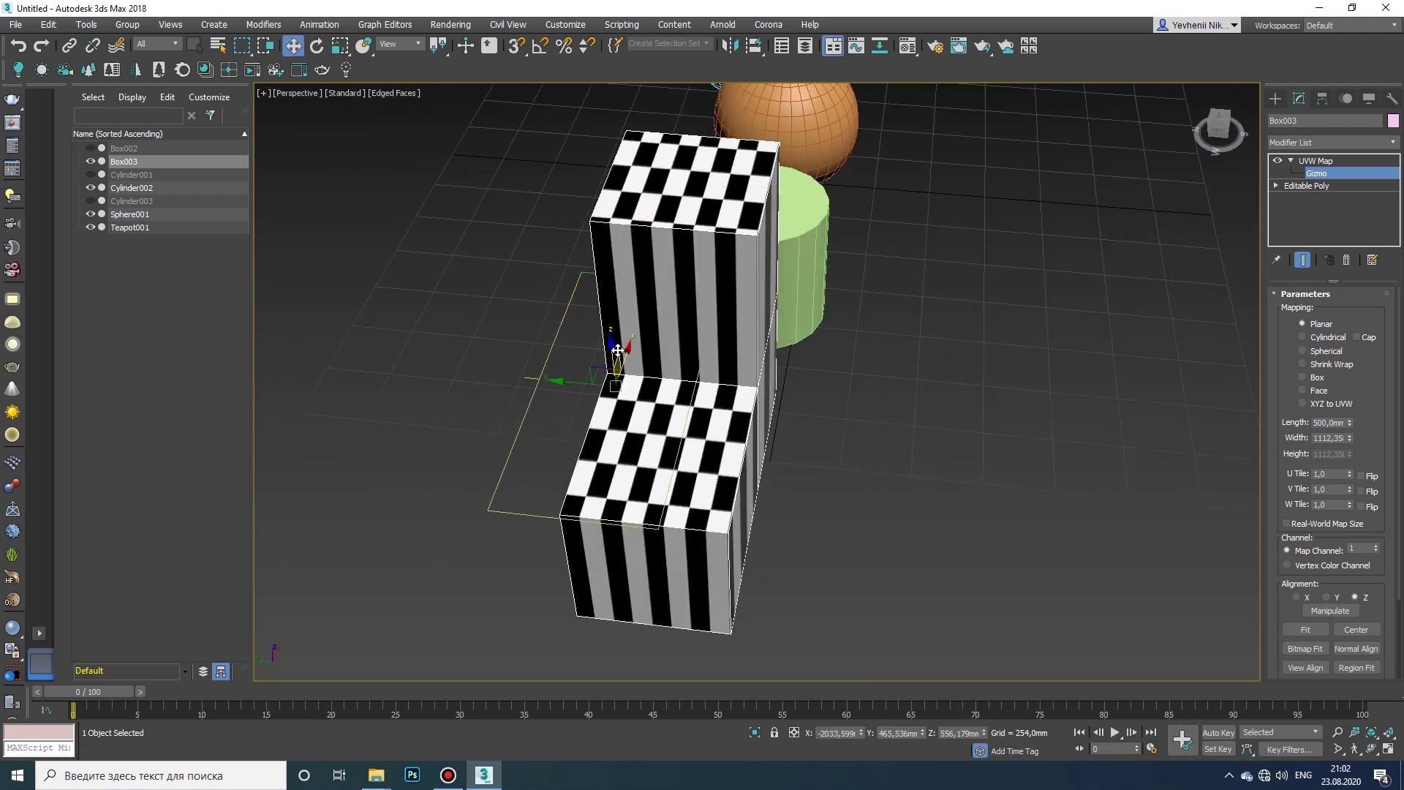
key("ctrl+z")
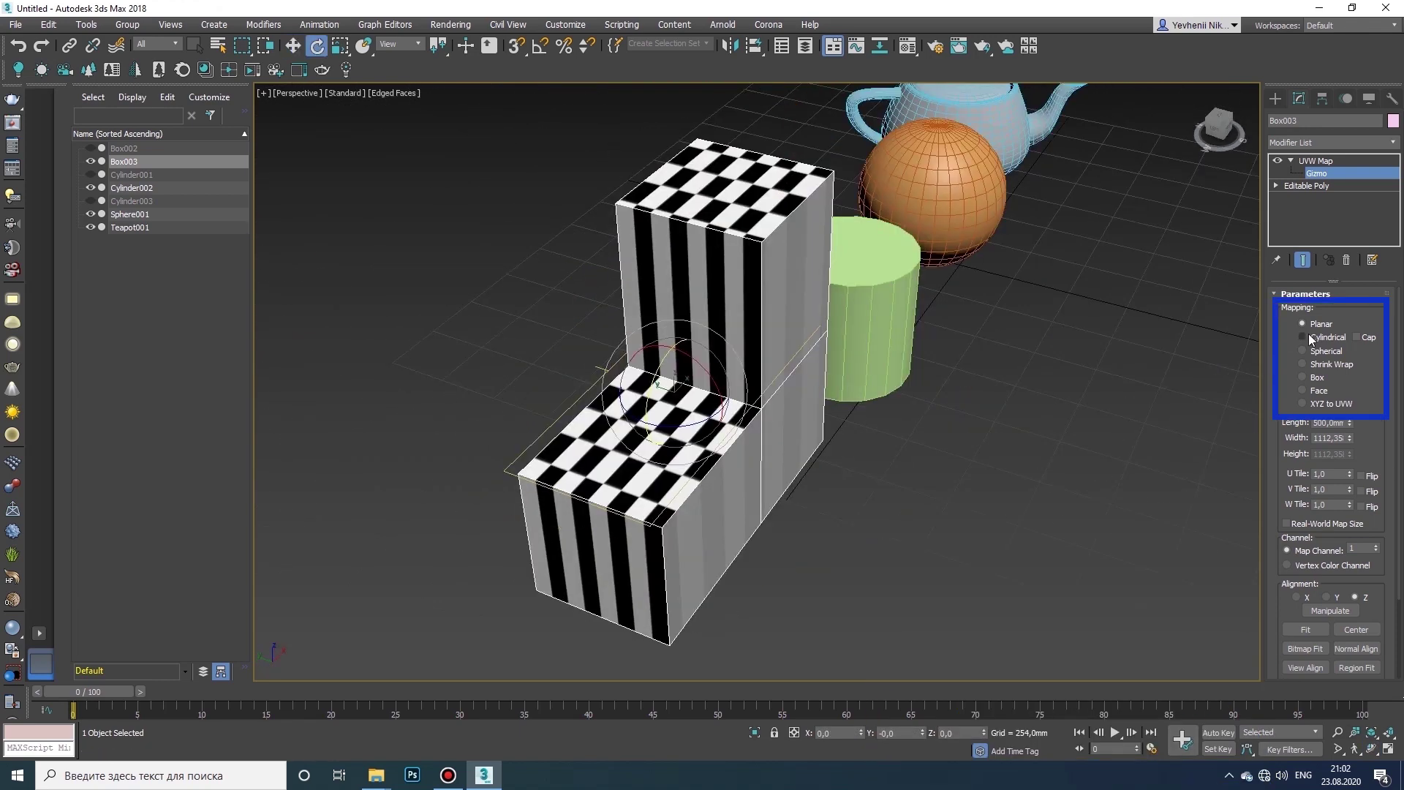
- Switch the UVW Map to Cylindrical mapping and view the block from several angles
left_click(1303, 337)
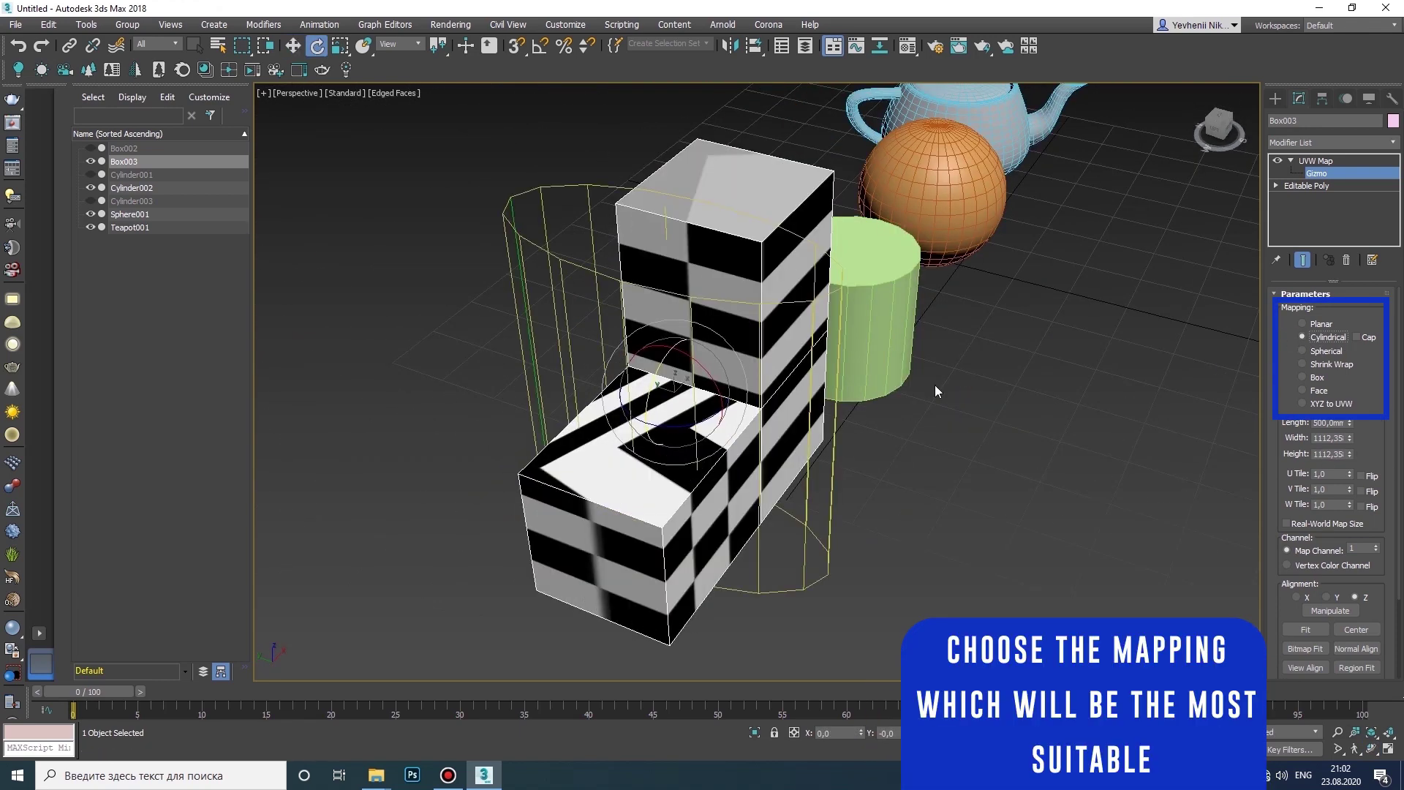
middle_click_drag(705, 370, 678, 420)
left_click(1370, 751)
left_click_drag(841, 413, 906, 463)
key("e")
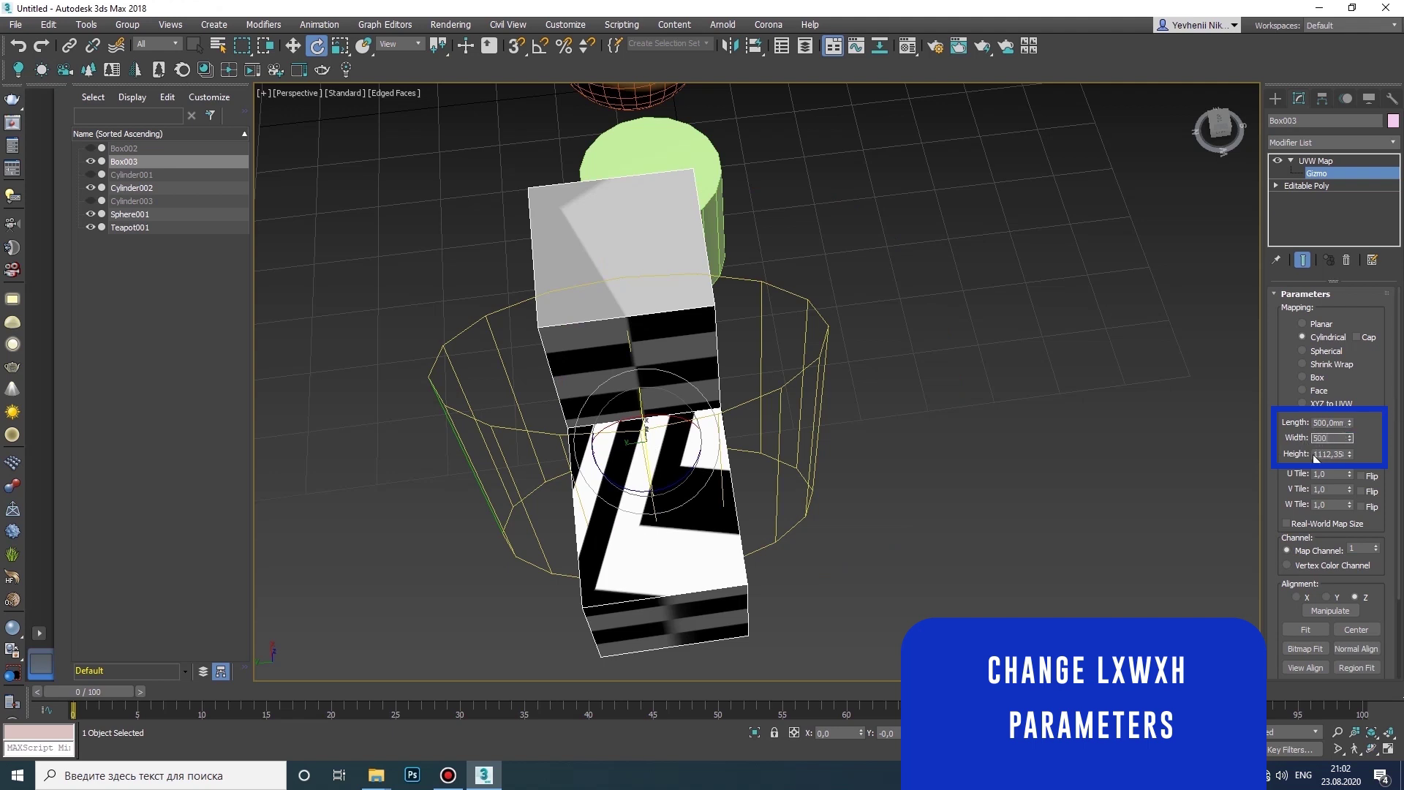
- Set the cylindrical mapping's width and height to 500 mm
key("Tab")
type("500")
key("Return")
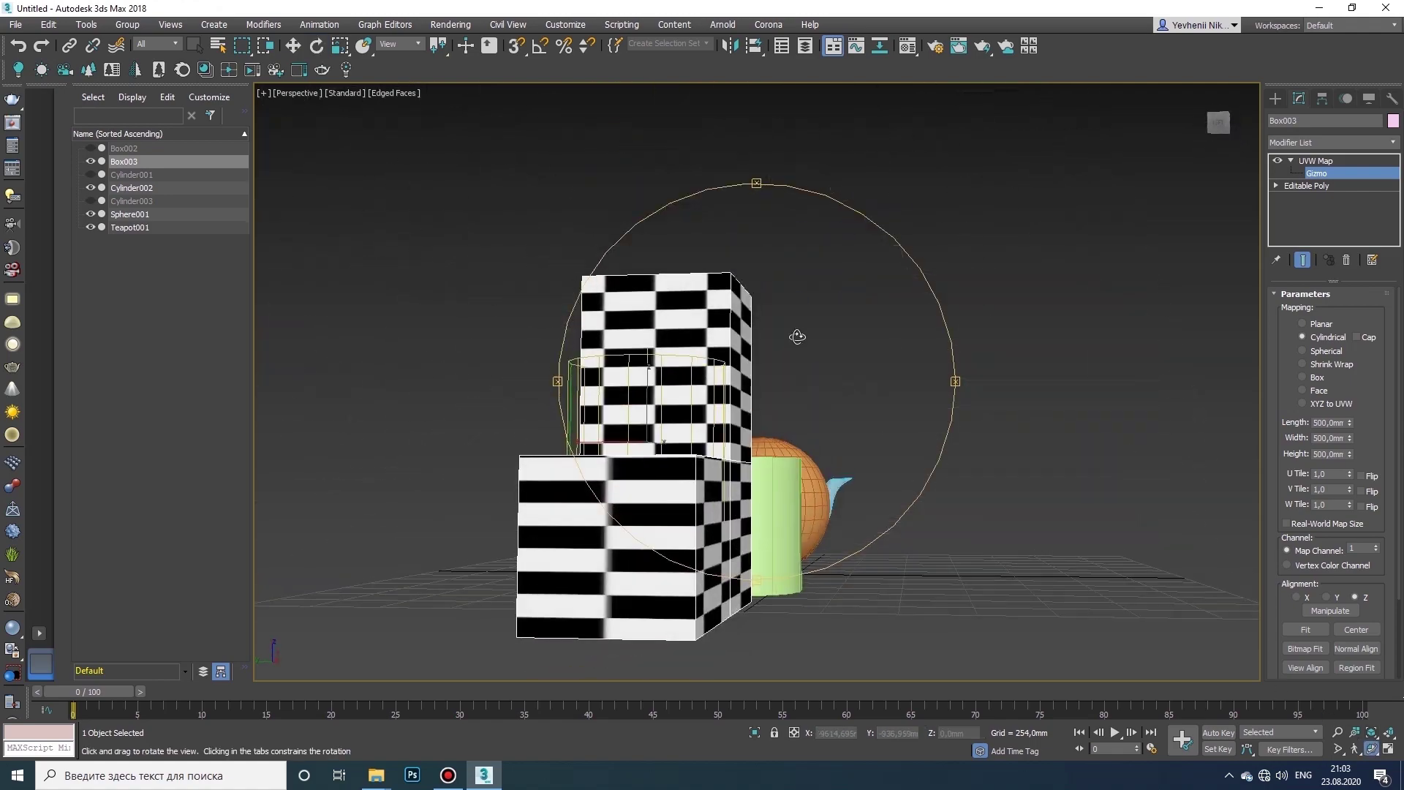
left_click_drag(797, 335, 724, 400)
key("e")
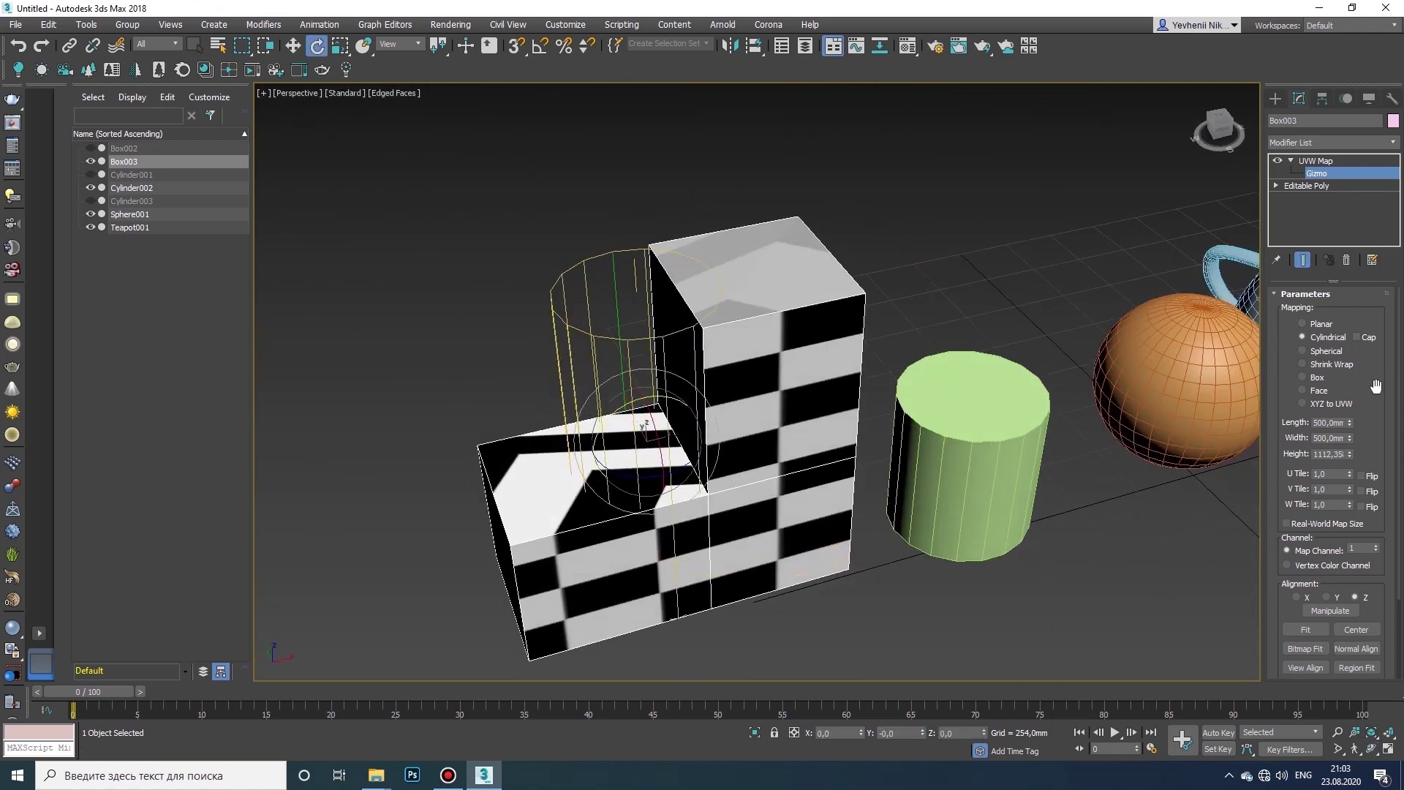
- Enable Cap for the cylindrical mapping and inspect the texture on the block's faces
left_click(1356, 338)
left_click(1372, 749)
left_click_drag(724, 336, 634, 430)
key("e")
key("ctrl+z")
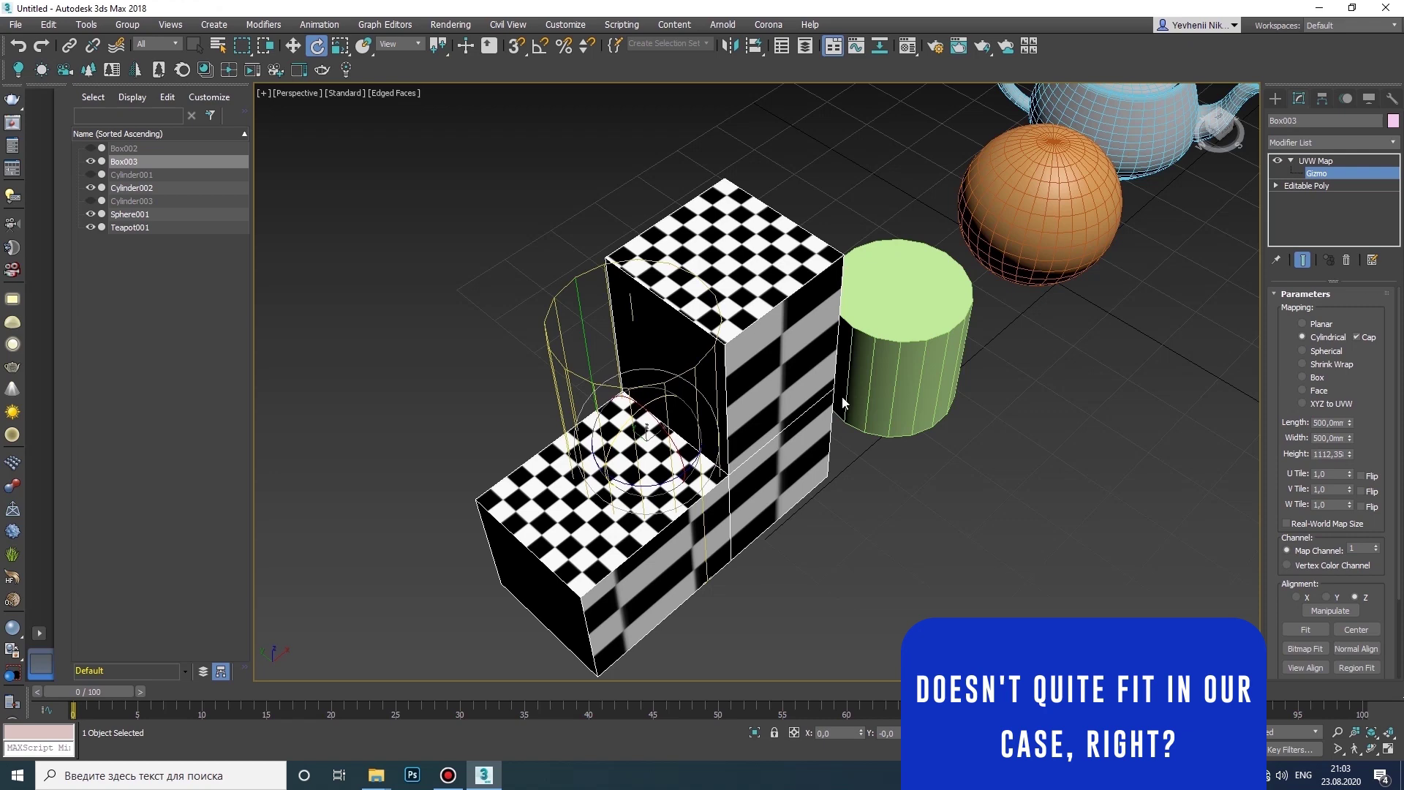
- Try scaling down the cylindrical mapping gizmo, and undo the changes back to Planar mapping
left_click_drag(639, 432, 606, 467)
key("ctrl+z")
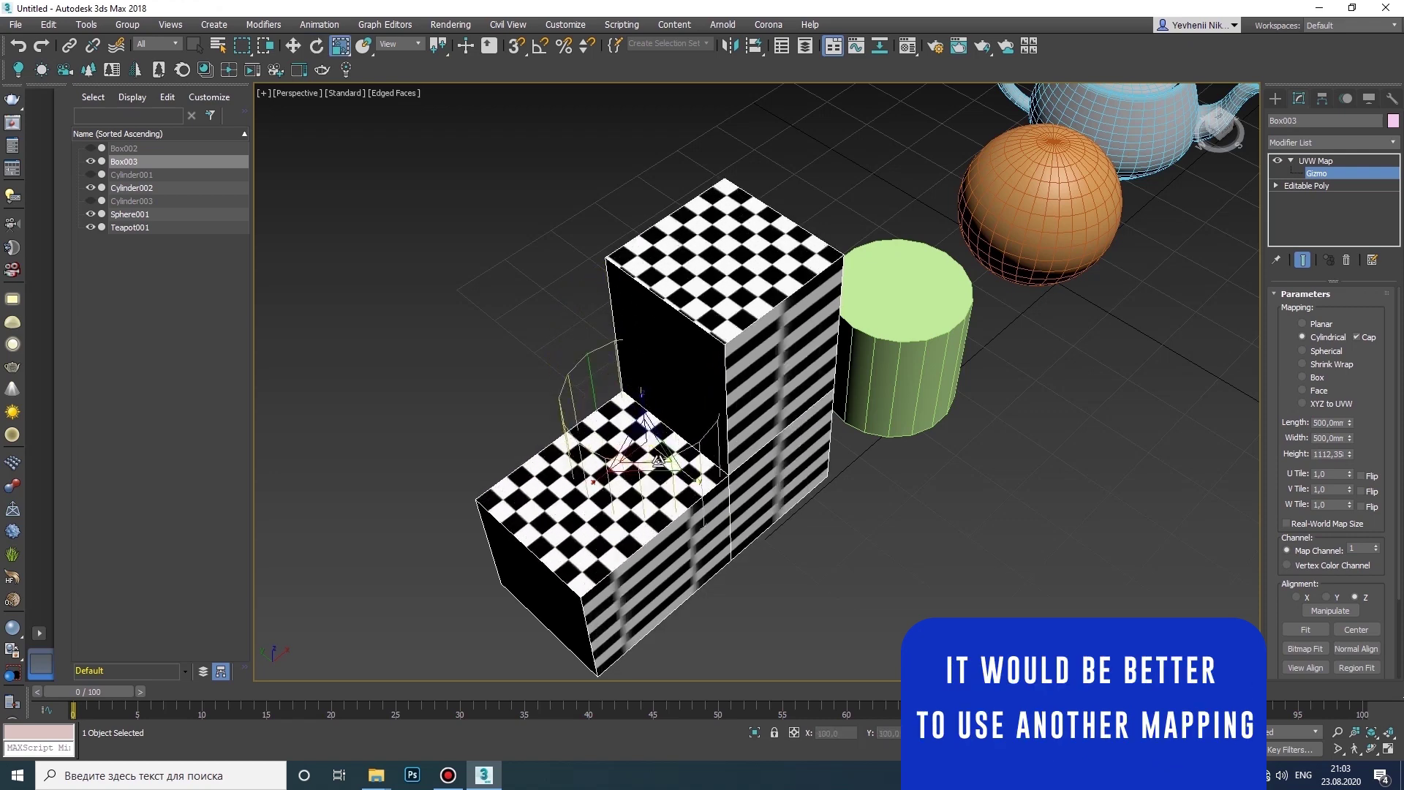
left_click(1371, 749)
left_click_drag(764, 461, 739, 479)
key("ctrl+z")
key("ctrl+z")
key("ctrl+z")
right_click(739, 479)
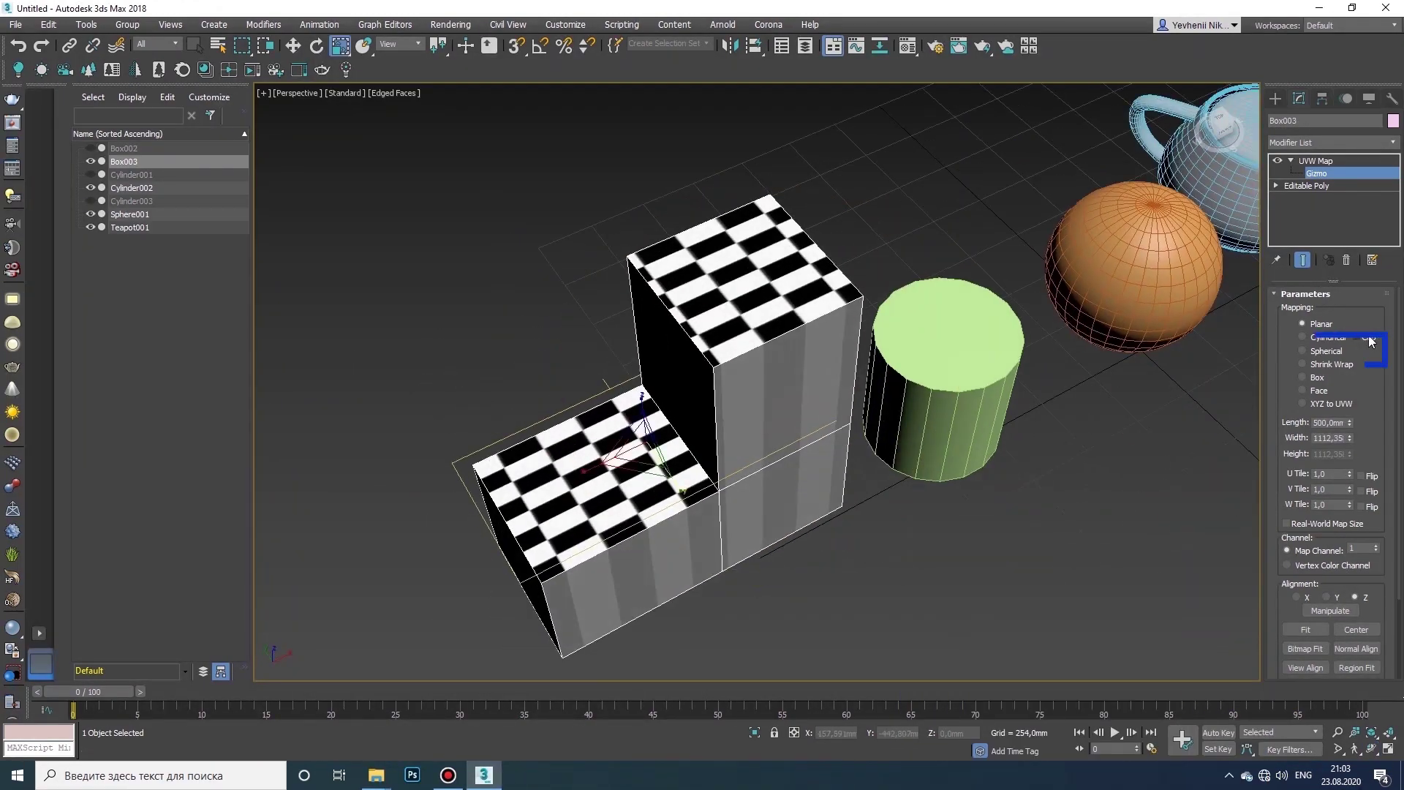
- Switch the UVW Map to Spherical mapping and tilt its gizmo
left_click(1303, 351)
left_click(1371, 749)
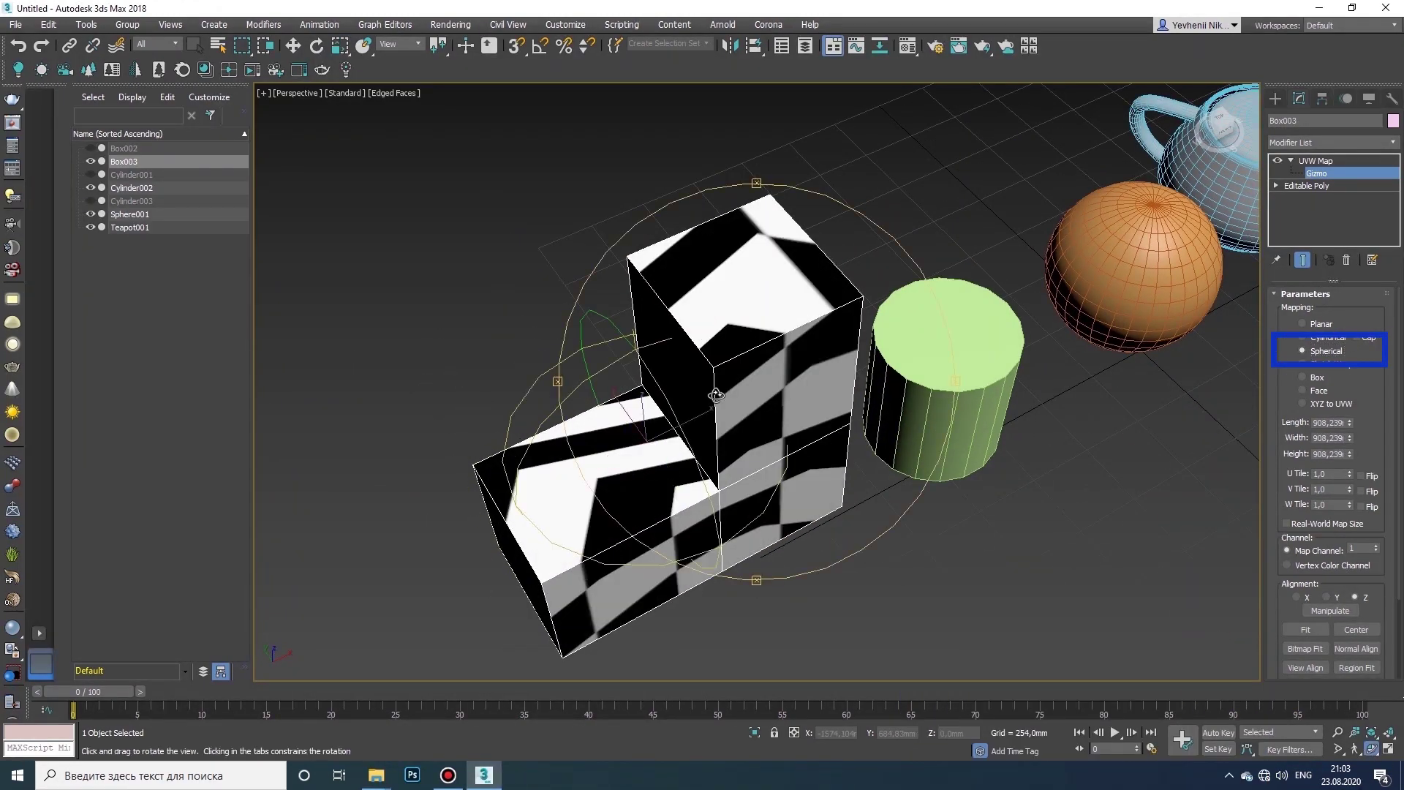
left_click_drag(721, 431, 736, 457)
right_click(714, 445)
key("e")
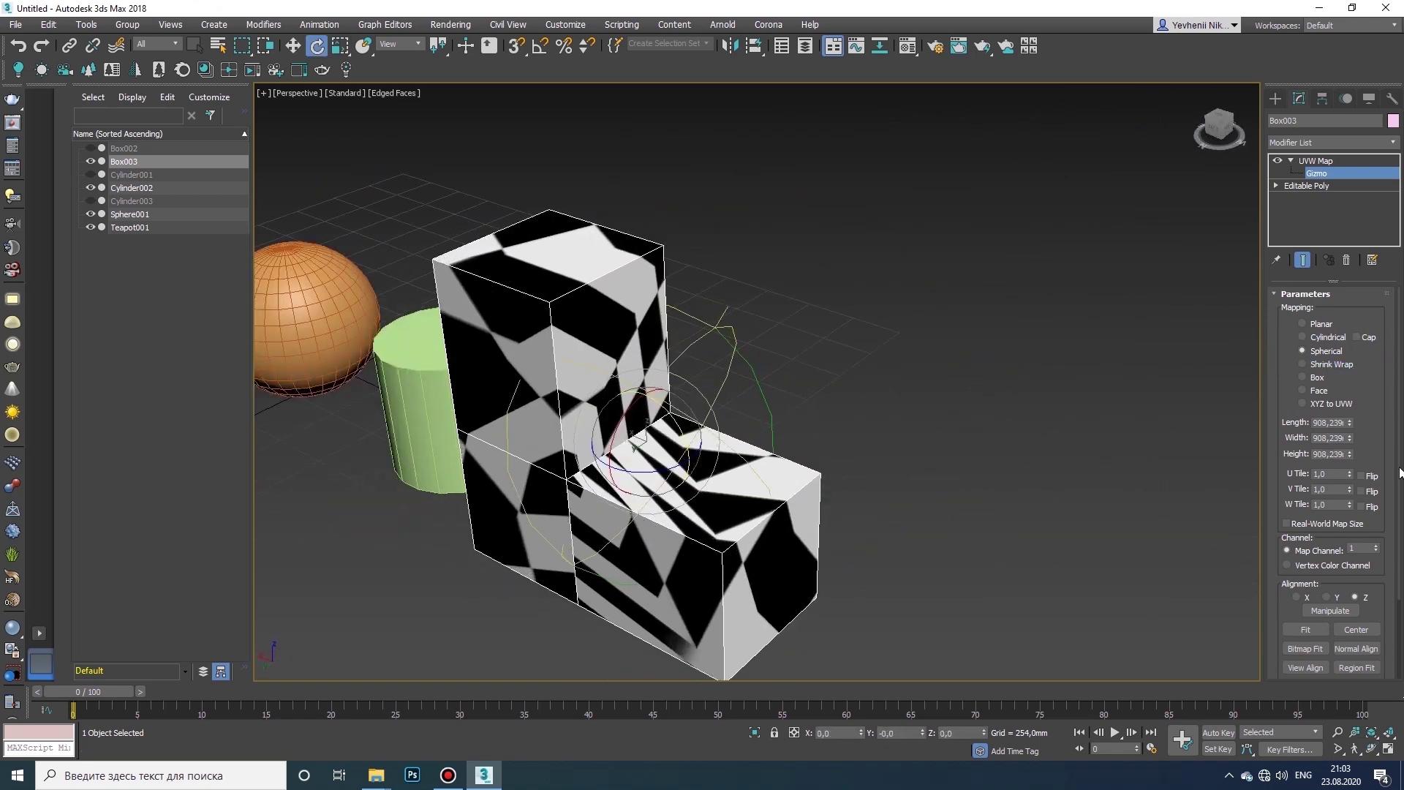
- Try fitting and resetting the spherical mapping gizmo, and undo both adjustments
left_click(1316, 631)
scroll(511, 424, "down", 3)
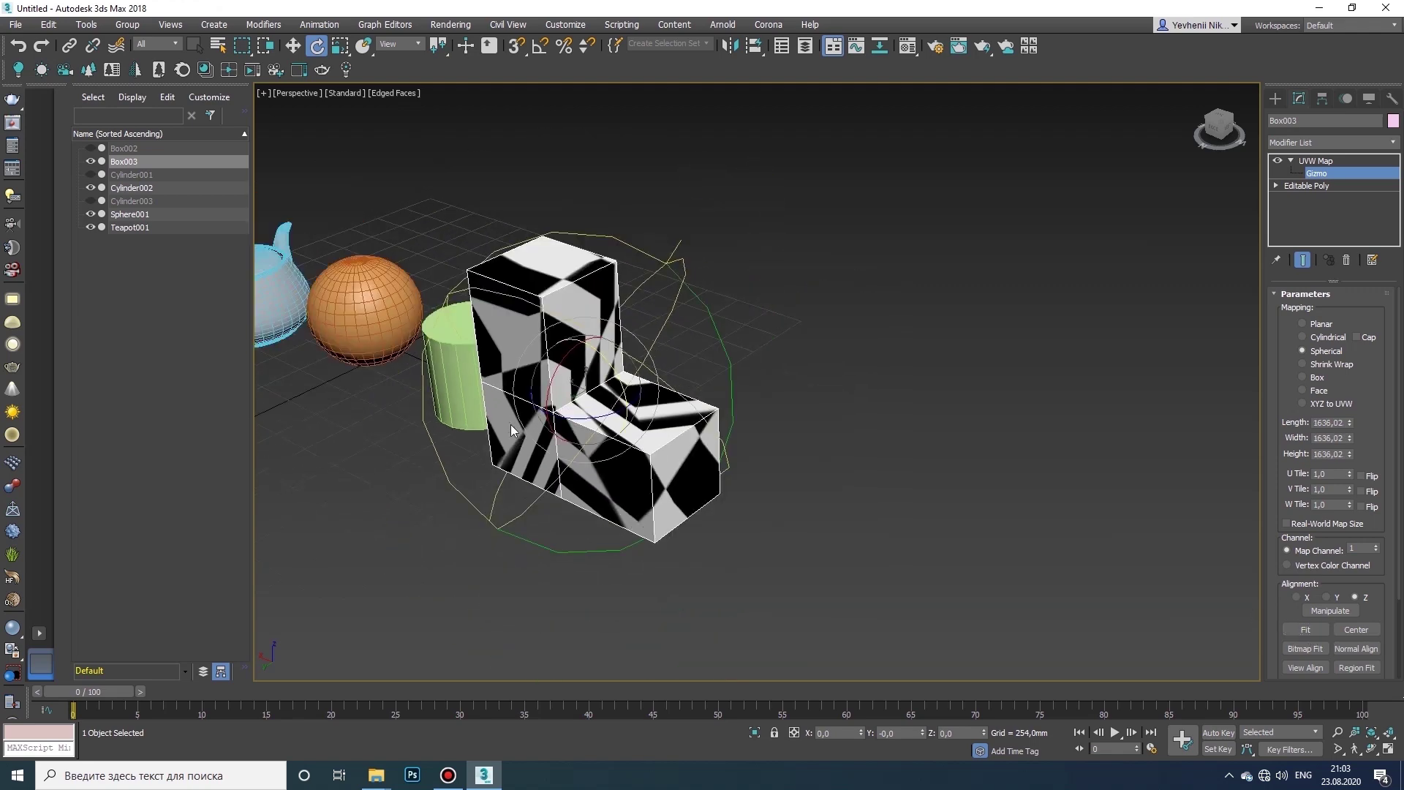
scroll(1310, 617, "down", 2)
left_click(1308, 616)
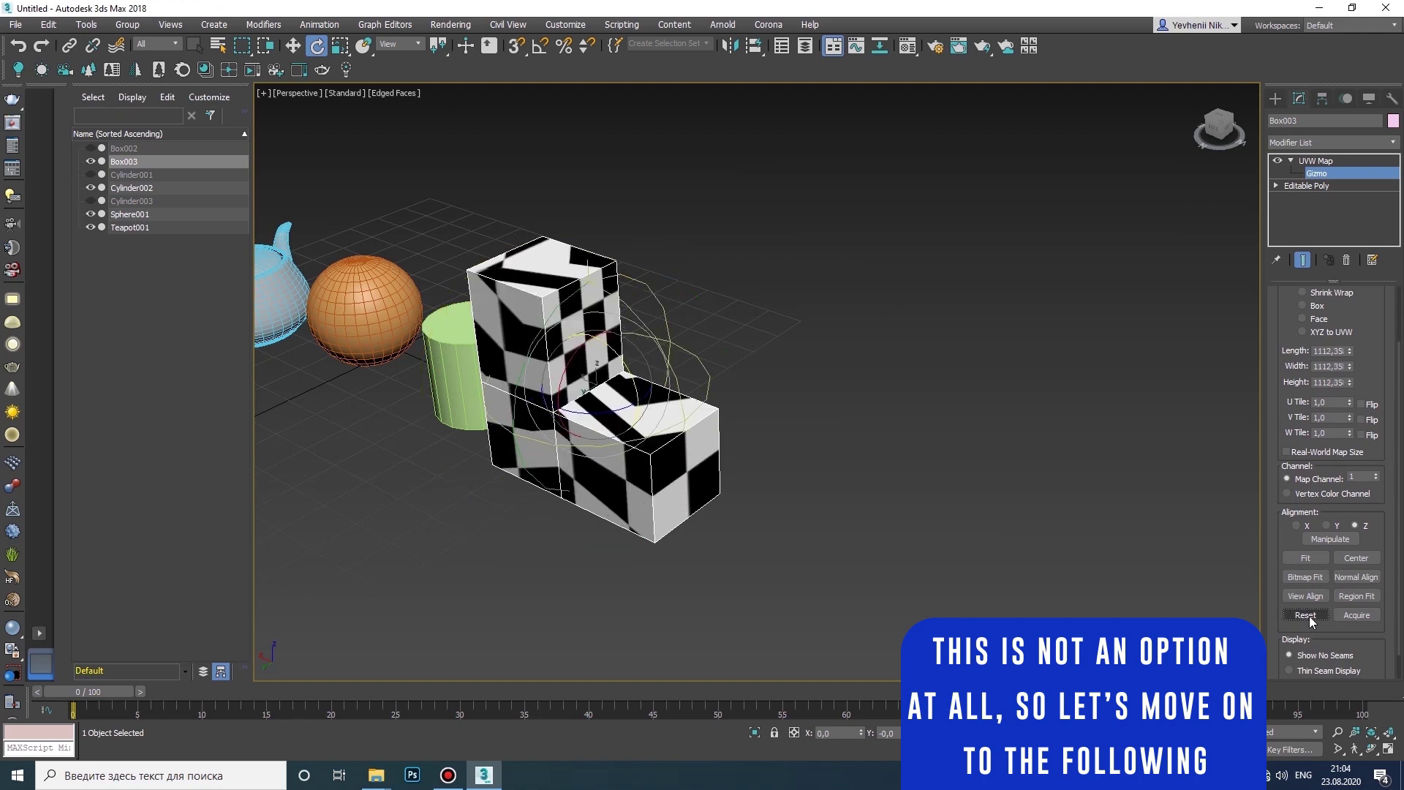
left_click(1372, 751)
left_click_drag(739, 379, 587, 390)
key("ctrl+z")
key("ctrl+z")
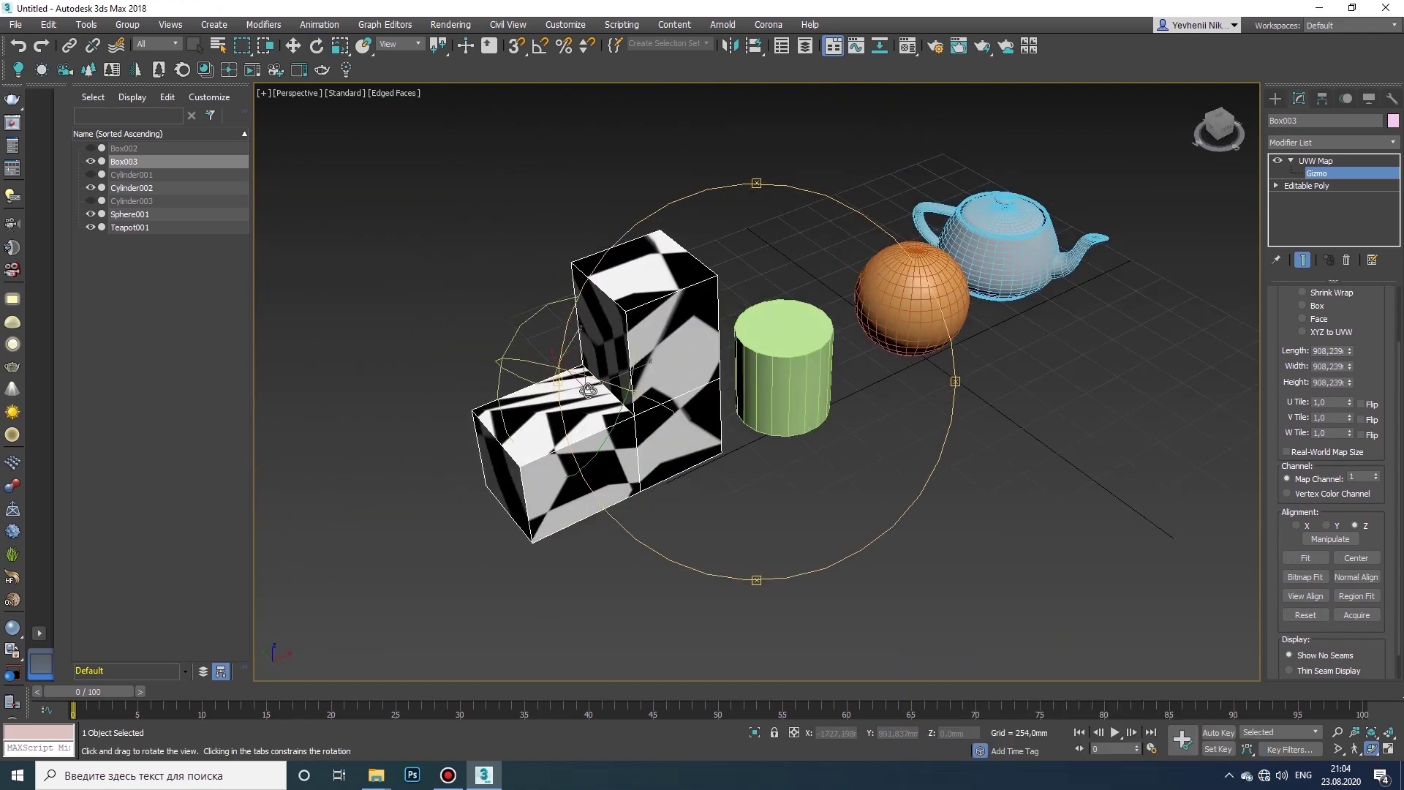
key("e")
scroll(1340, 361, "up", 2)
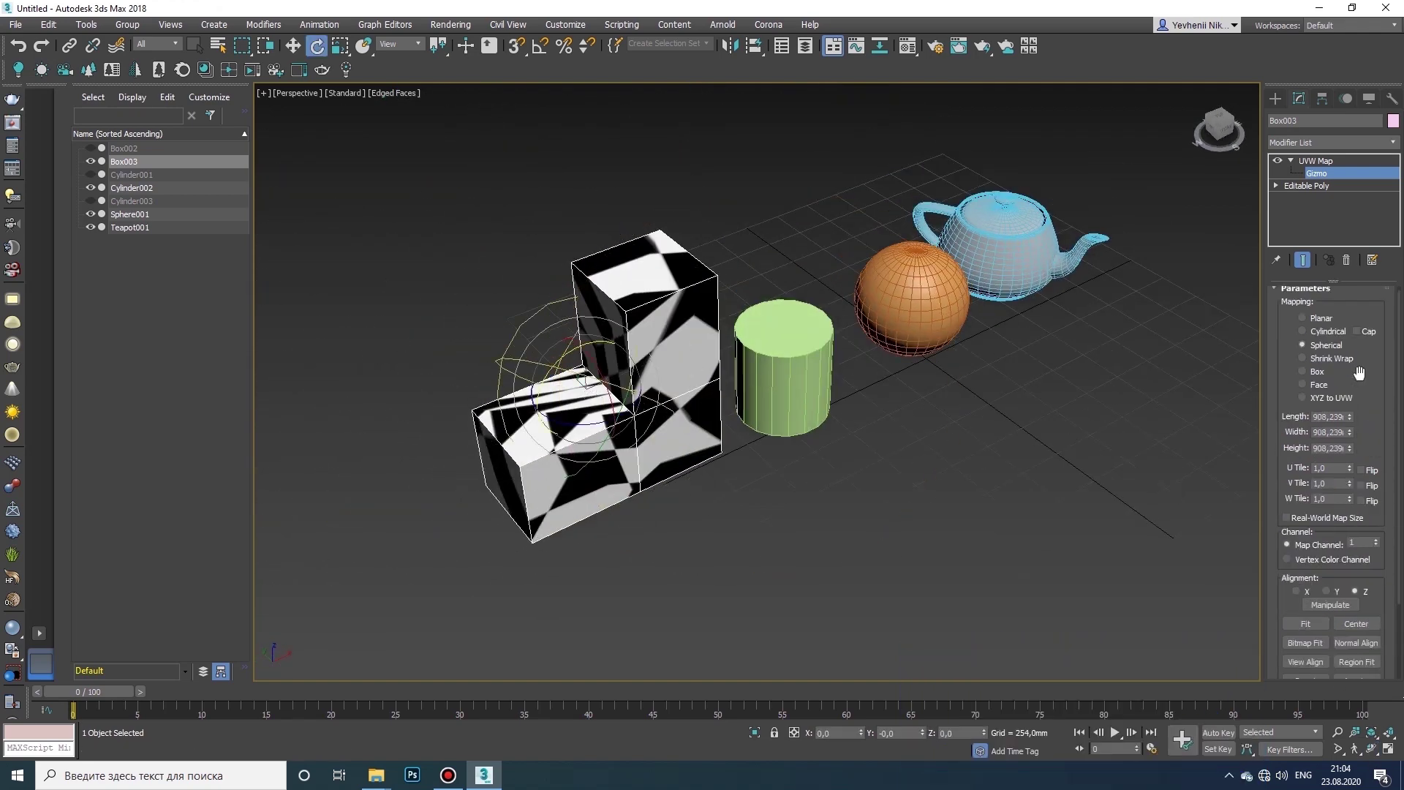
- Switch the UVW Map to Box mapping and reset its gizmo alignment
left_click(1302, 376)
scroll(1313, 511, "down", 2)
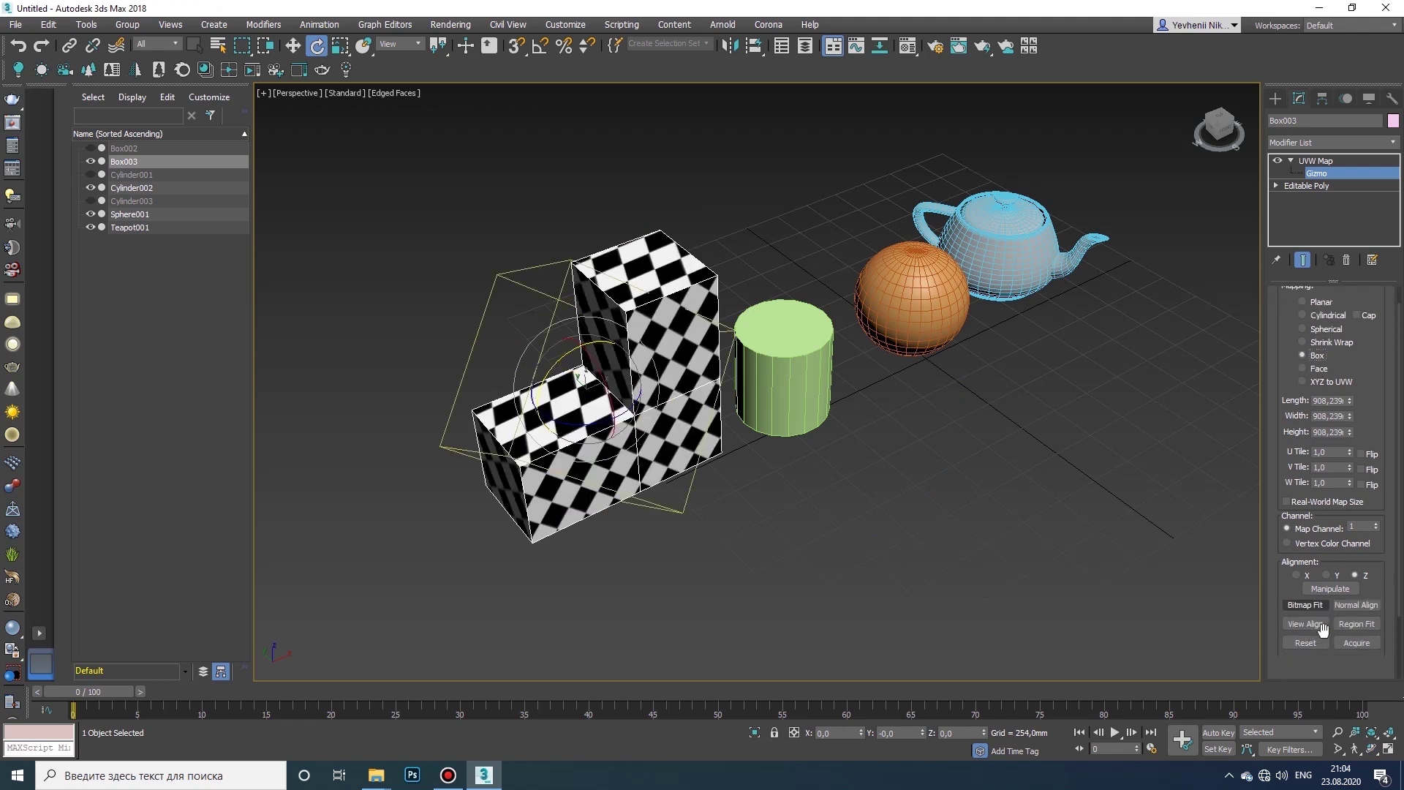
left_click(1306, 586)
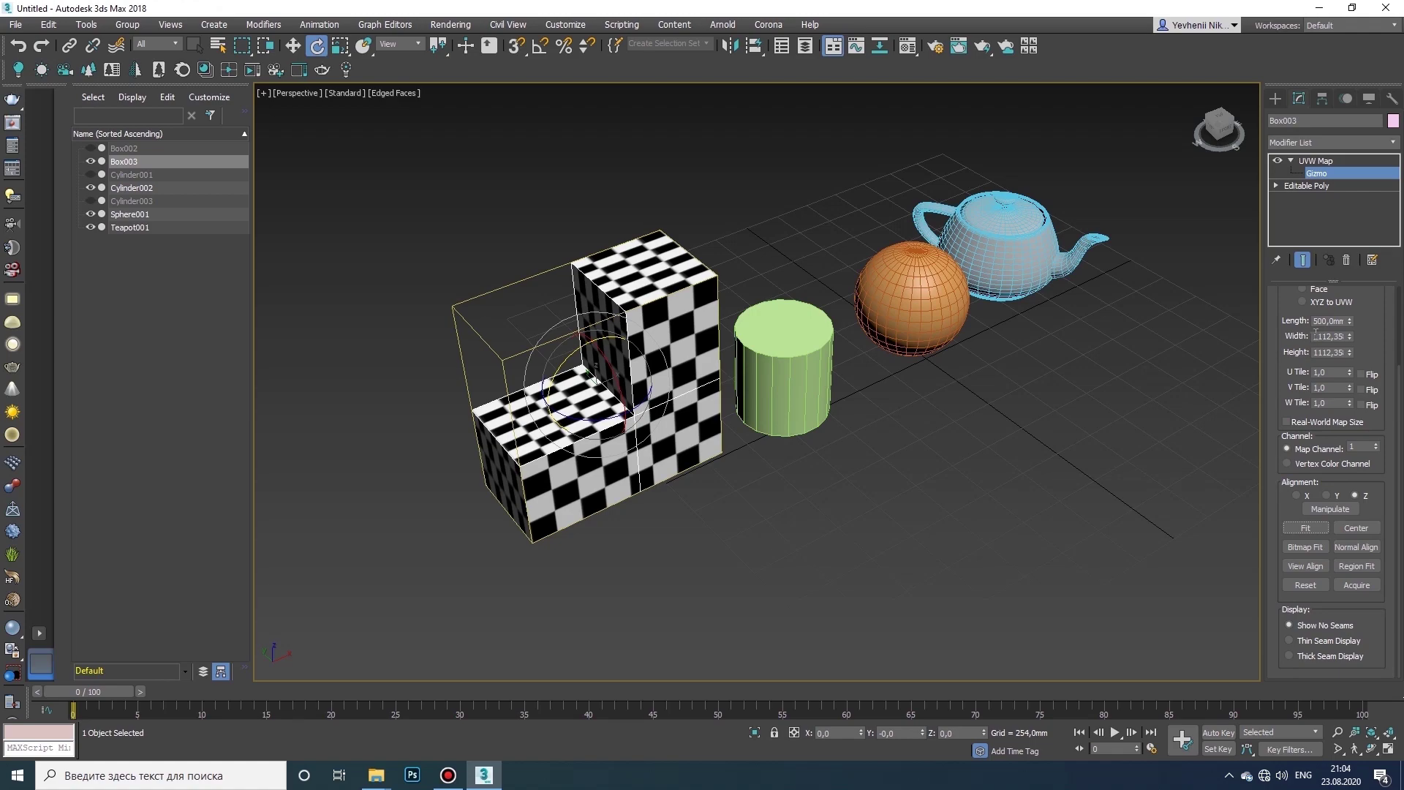
- Set the box mapping's width and height to 500 mm
left_click_drag(1315, 352, 1380, 349)
type("500,0mm")
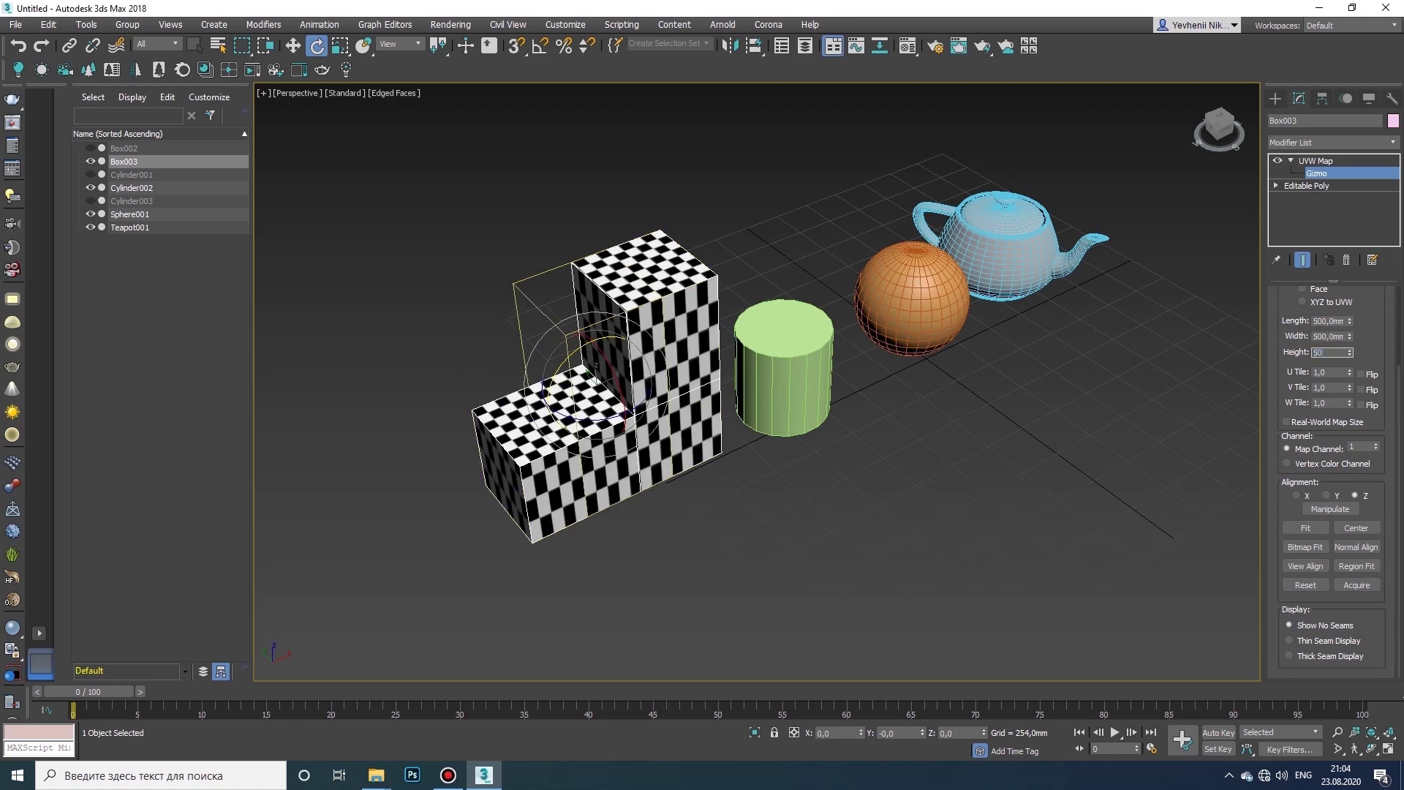
key("Return")
scroll(629, 381, "up", 3)
middle_click_drag(629, 381, 846, 406)
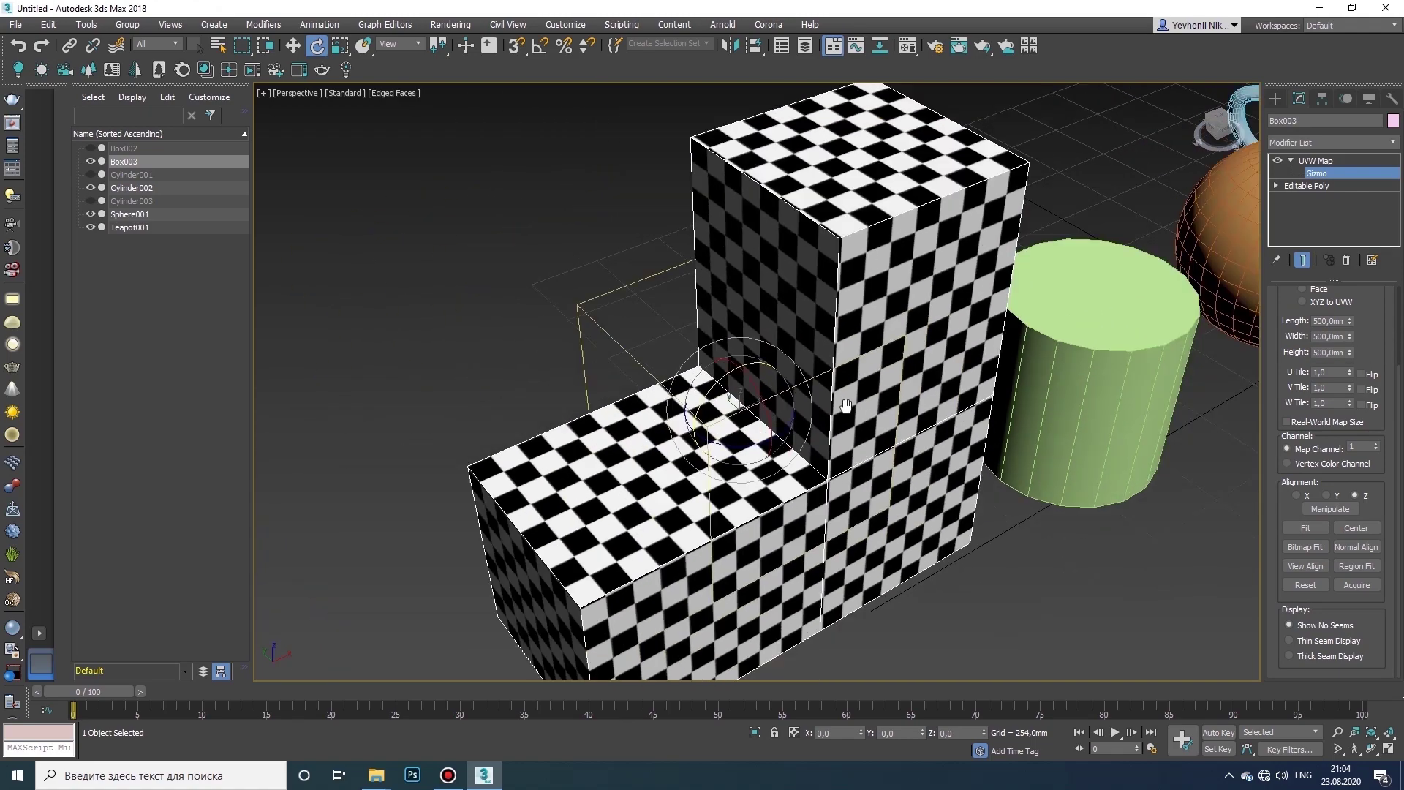
- Set the box mapping's tiling to 0.93 for U, 0.9 for V and 0.92 for W
left_click(1371, 752)
mouse_move(706, 427)
left_mouse_down()
mouse_move(914, 387)
mouse_move(786, 446)
mouse_move(721, 418)
mouse_move(789, 395)
mouse_move(715, 403)
left_mouse_up()
scroll(721, 419, "down", 5)
scroll(790, 394, "up", 3)
right_click(715, 404)
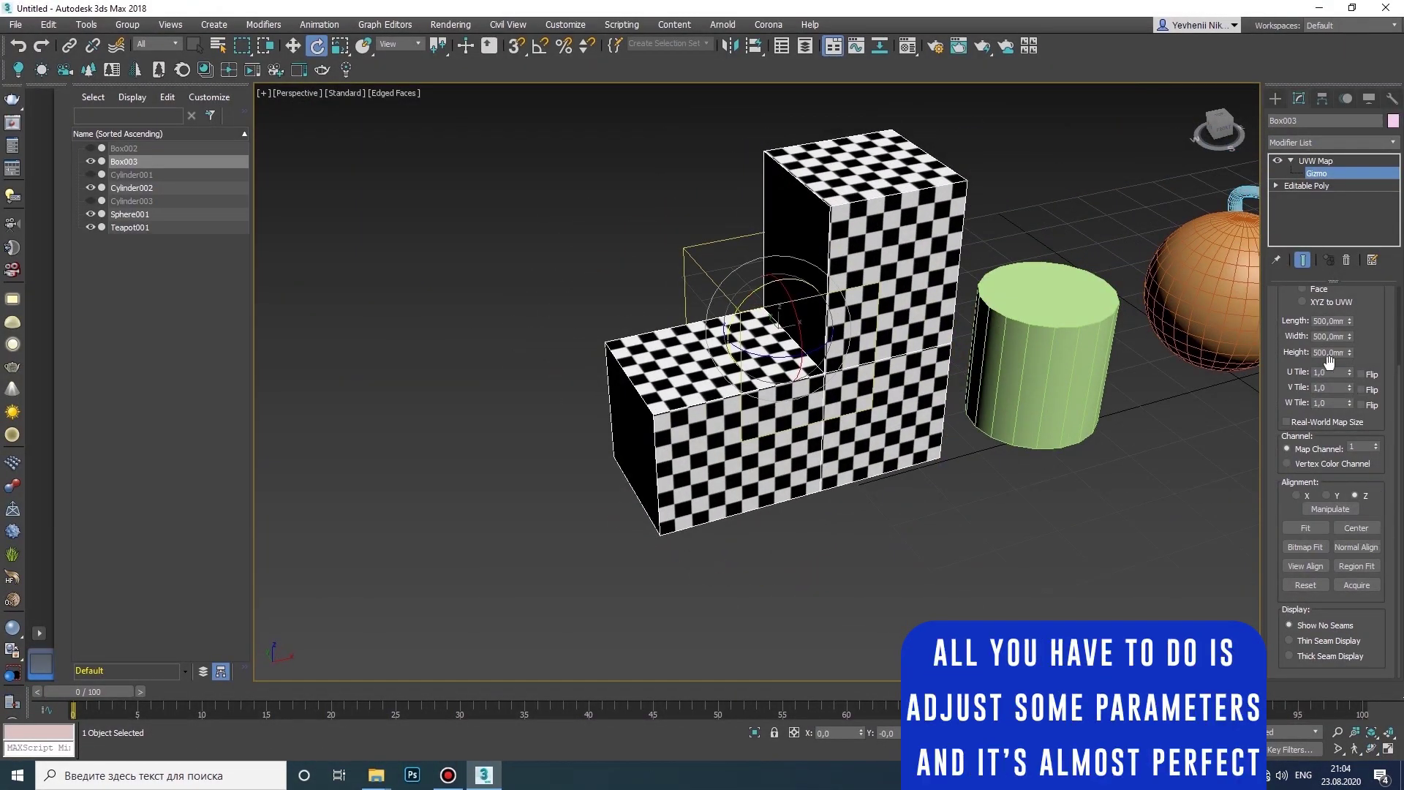
left_click_drag(1352, 373, 1349, 408)
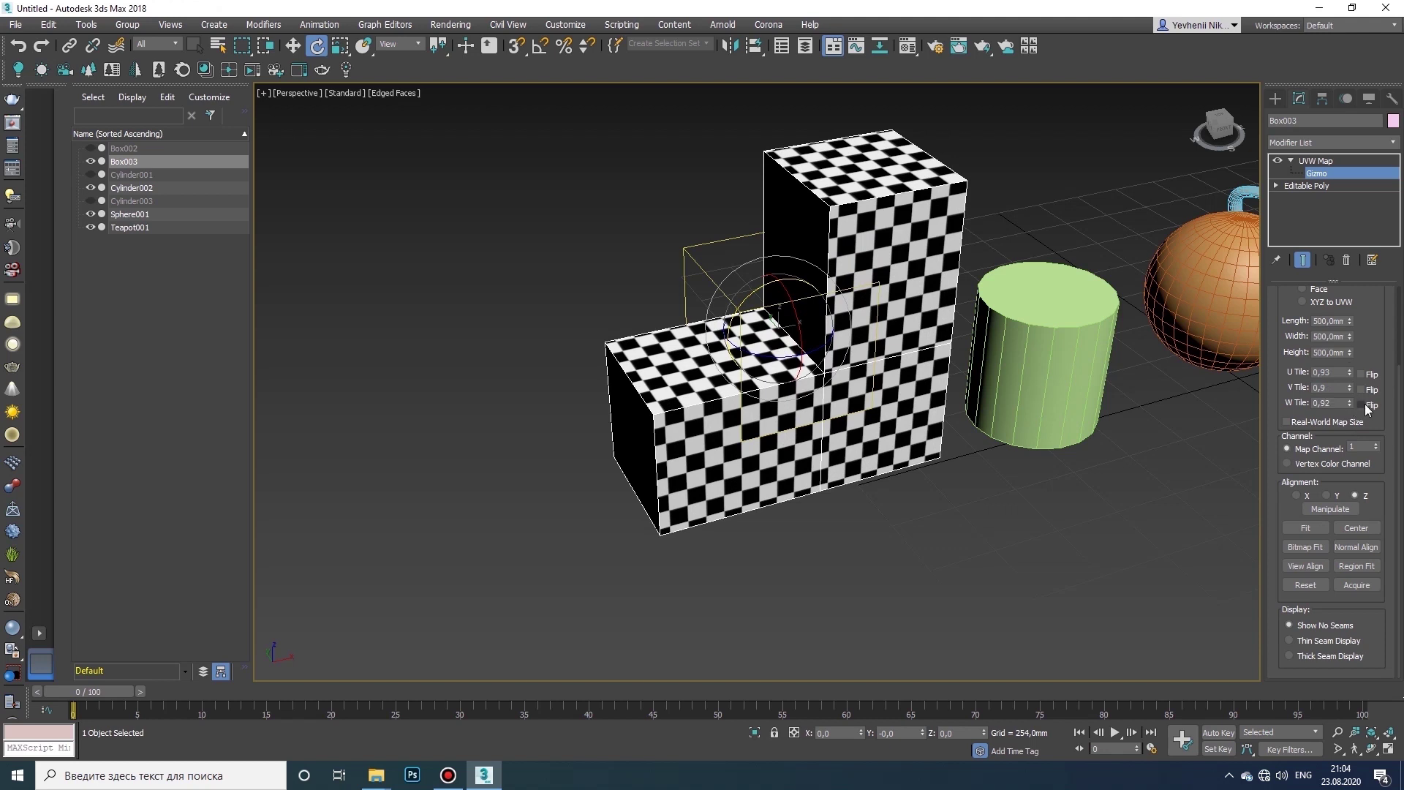
- Try the Flip options for the mapping's tiling, and turn them off again
left_click(1362, 405)
left_click(1361, 388)
left_click(1361, 375)
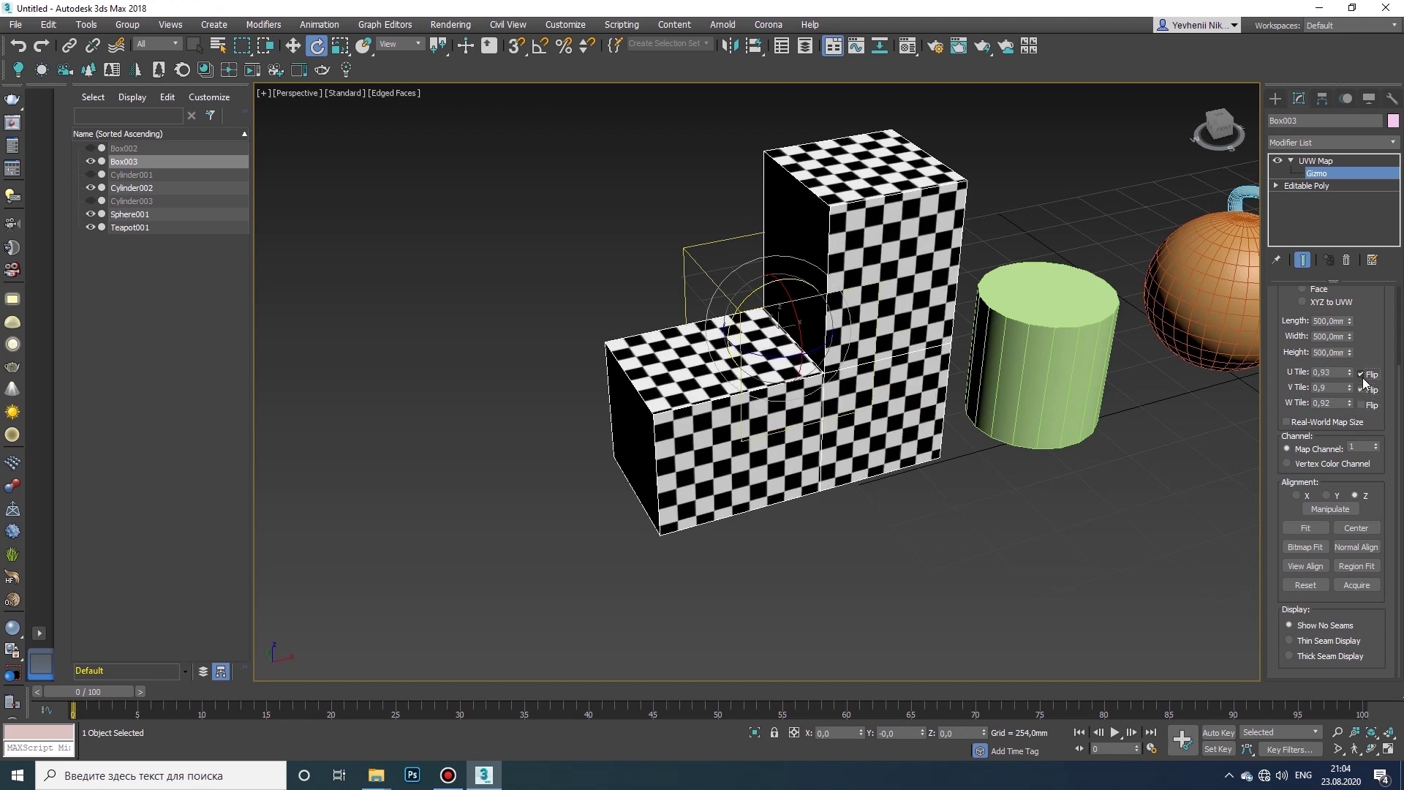
left_click(1361, 374)
left_click(1362, 388)
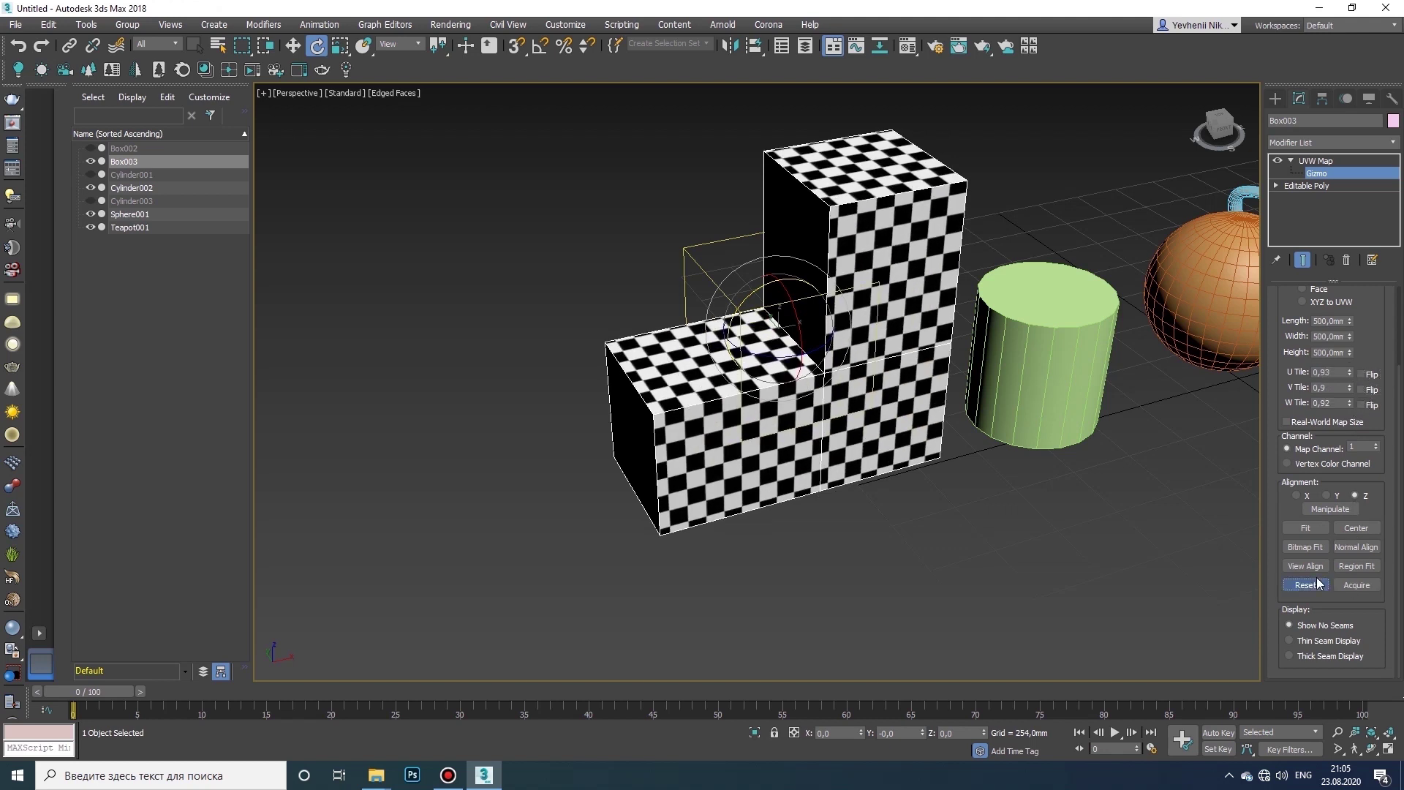
- Reset the box mapping gizmo and fit it to the whole block
left_click(1305, 585)
left_click(1326, 526)
scroll(740, 299, "down", 4)
middle_click_drag(740, 299, 694, 332)
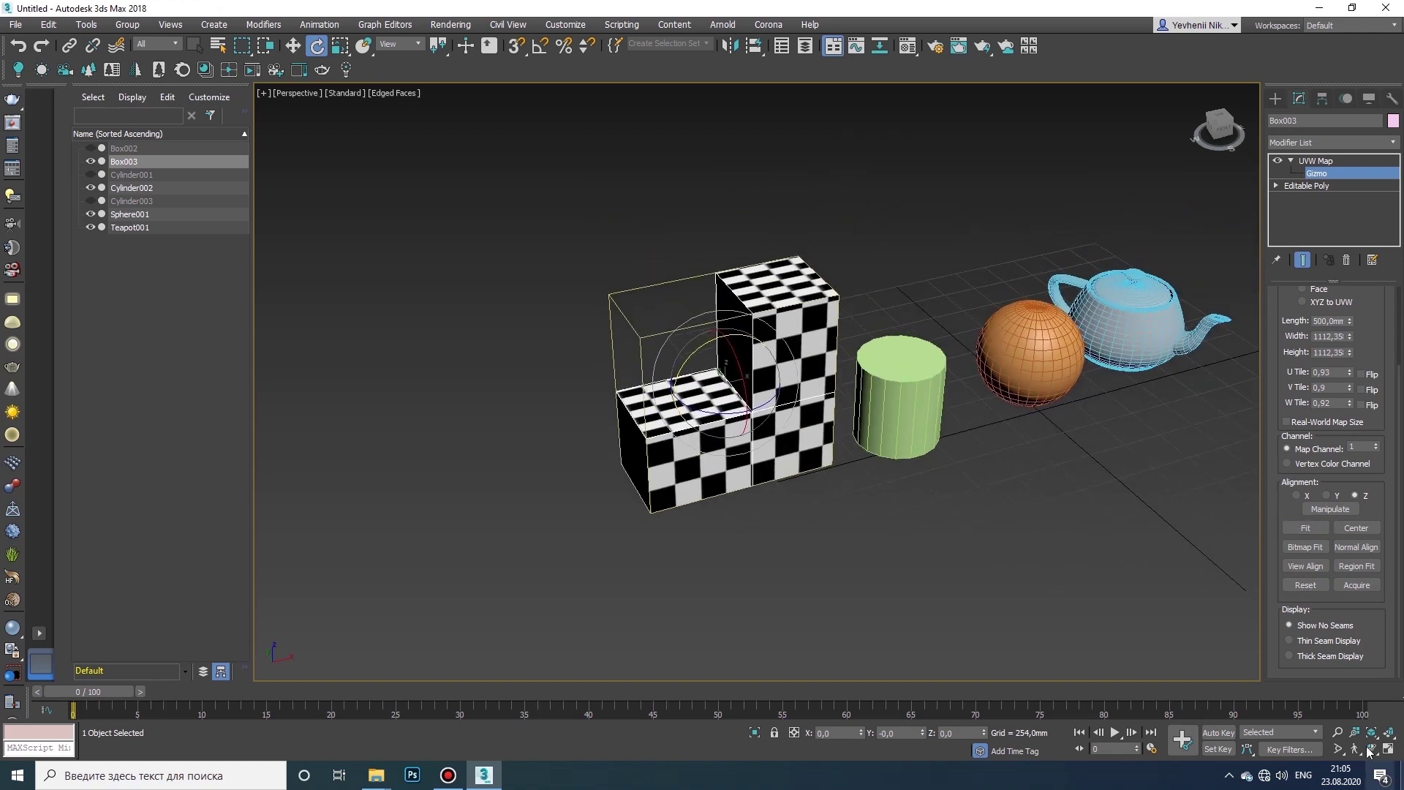
- Convert the mapped block to an Editable Poly and enter edge selection
left_click(1372, 749)
left_click_drag(775, 479, 727, 428)
right_click(721, 414)
right_click(721, 415)
left_click(905, 579)
key("2")
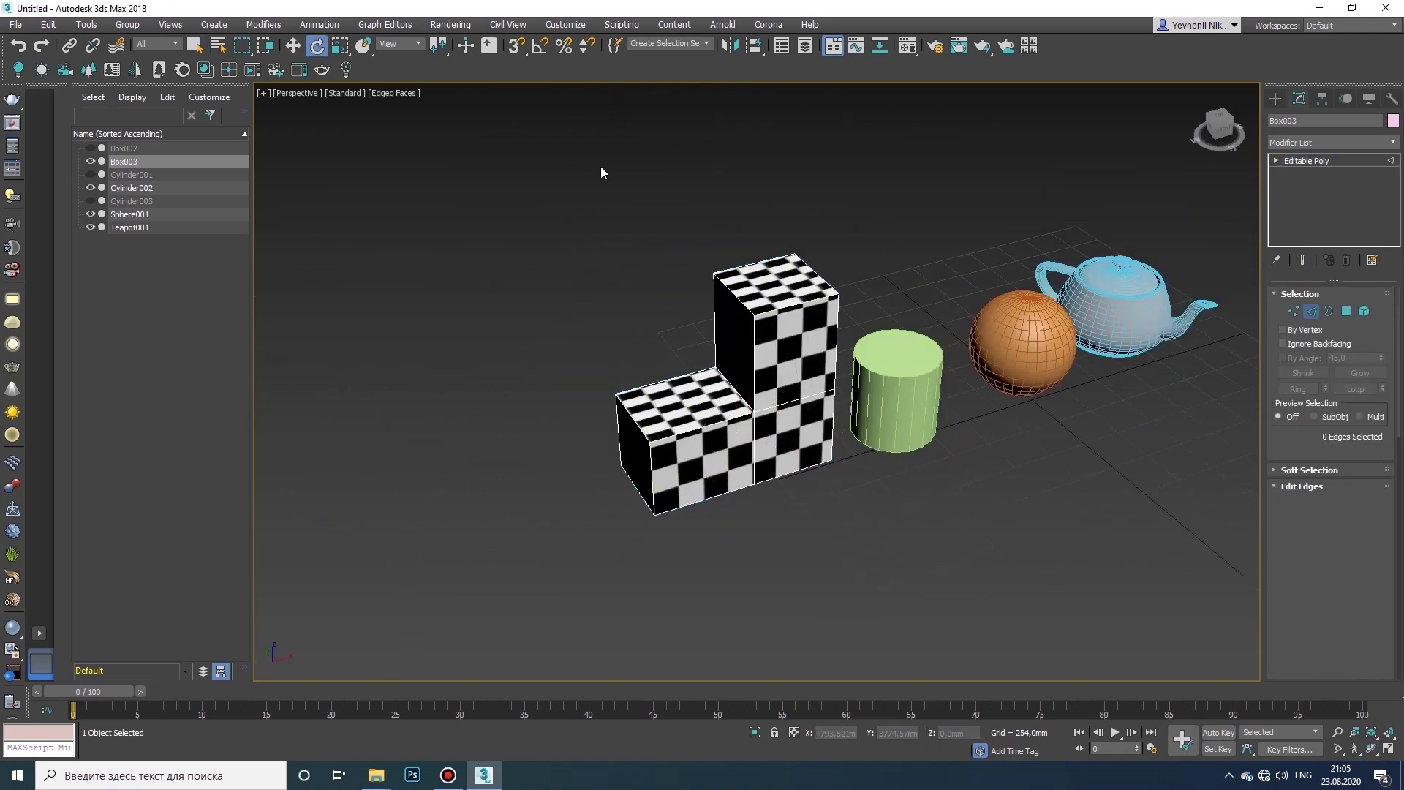
- Select all edges of the block and chamfer them by 25.4 mm
left_click_drag(470, 150, 927, 587)
key("z")
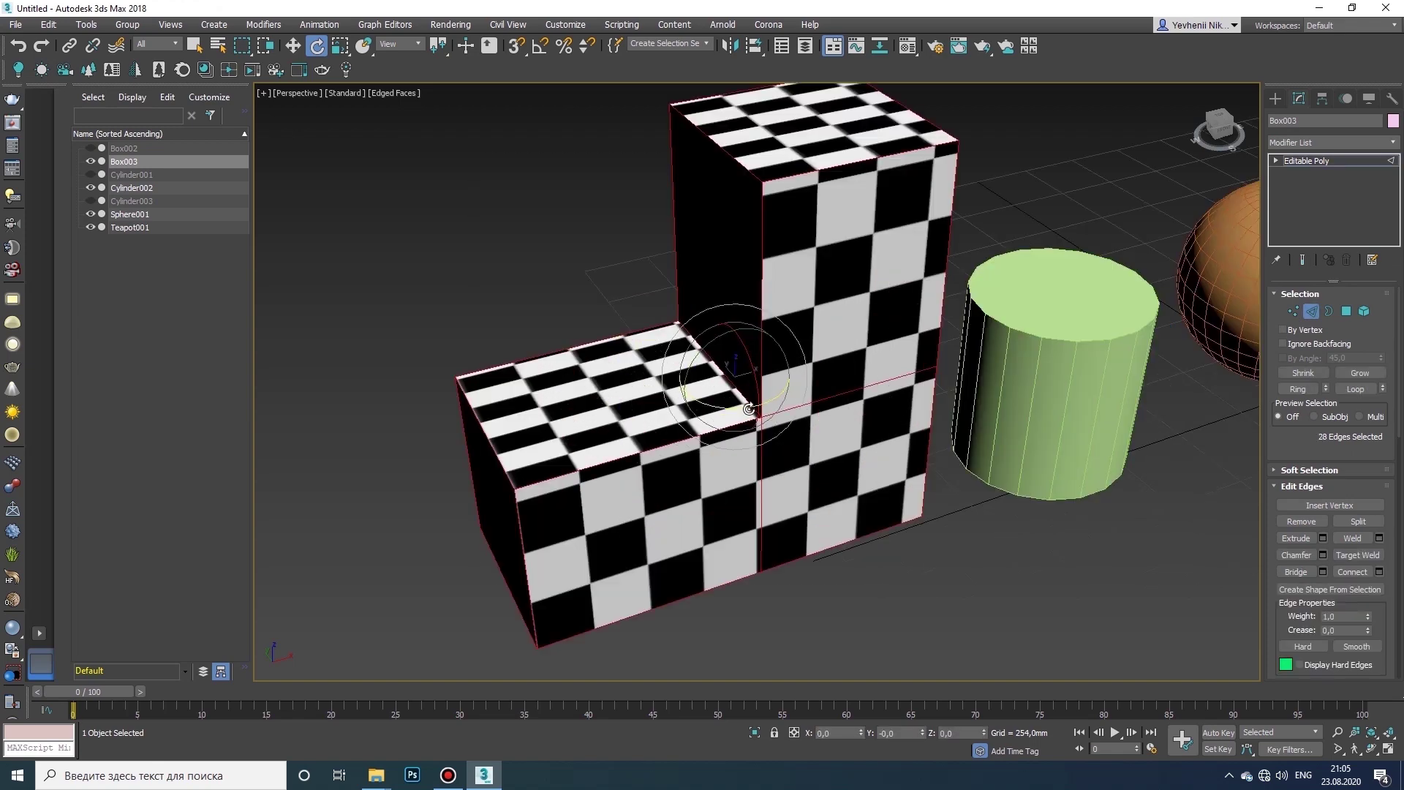
left_click(1322, 554)
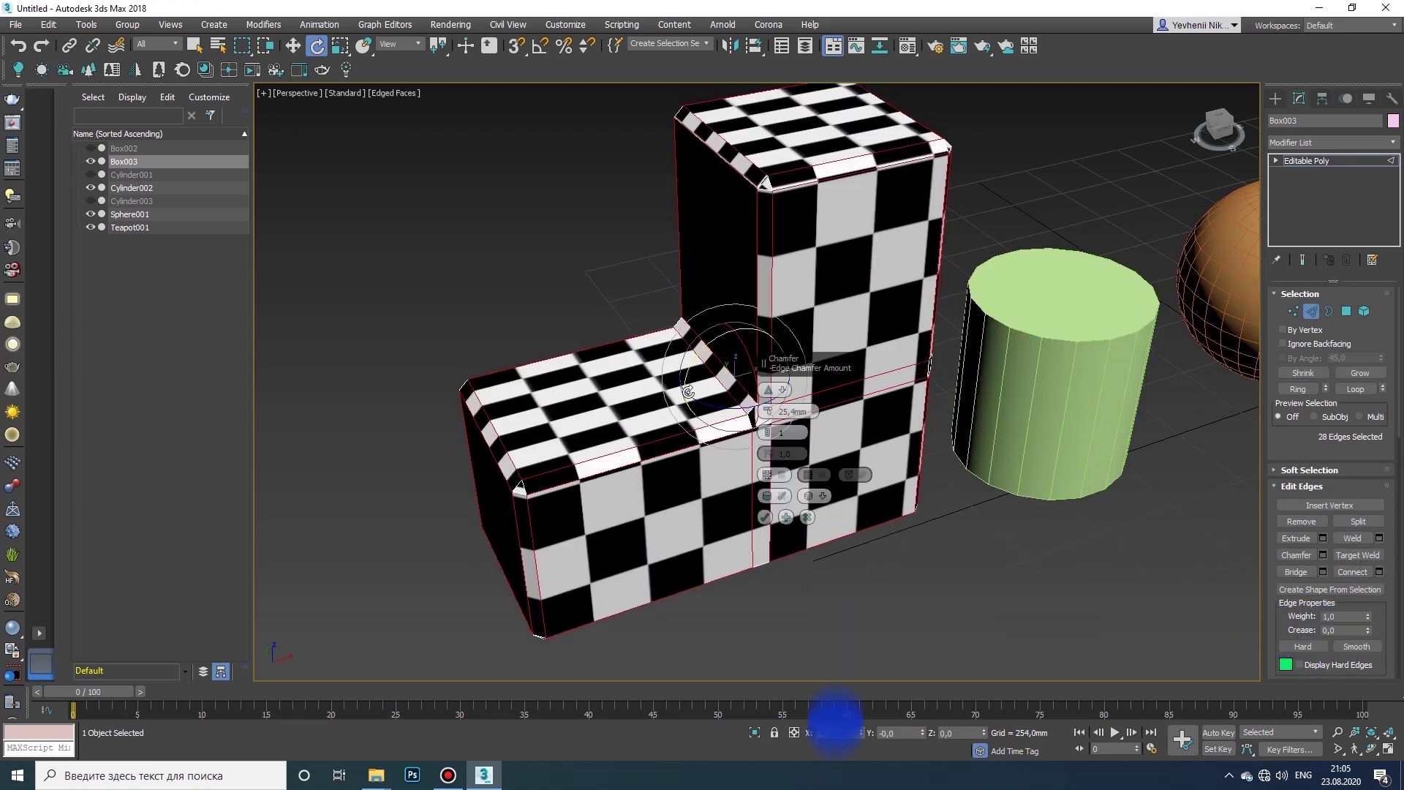
middle_click_drag(760, 410, 625, 262, "alt")
left_click(764, 517)
middle_click_drag(767, 511, 512, 497, "alt")
- Smooth the chamfered block with TurboSmooth at 2 iterations and convert it to an Editable Poly
left_click(1309, 160)
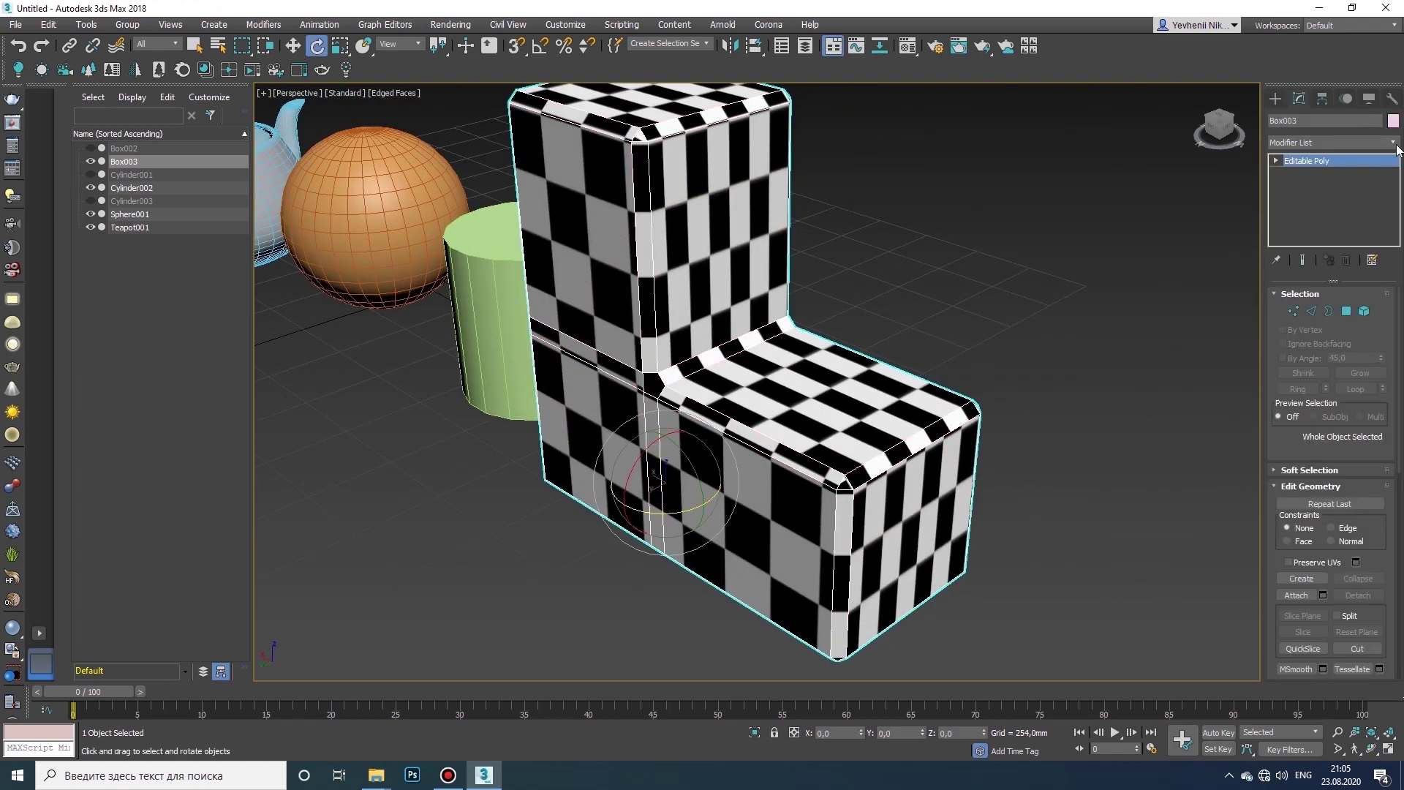
left_click(1331, 142)
left_click(1316, 480)
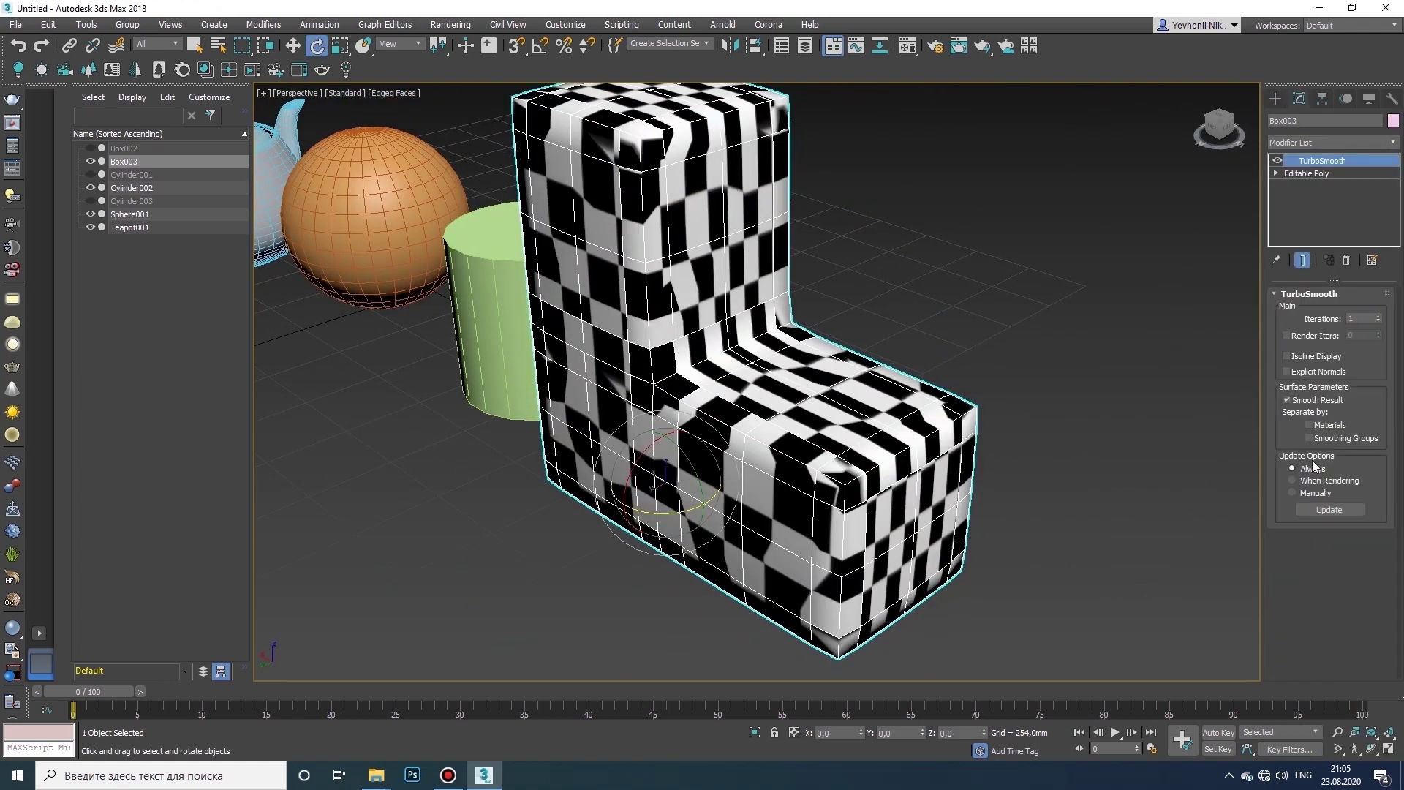
left_click(1379, 320)
middle_click_drag(1009, 417, 706, 424, "alt")
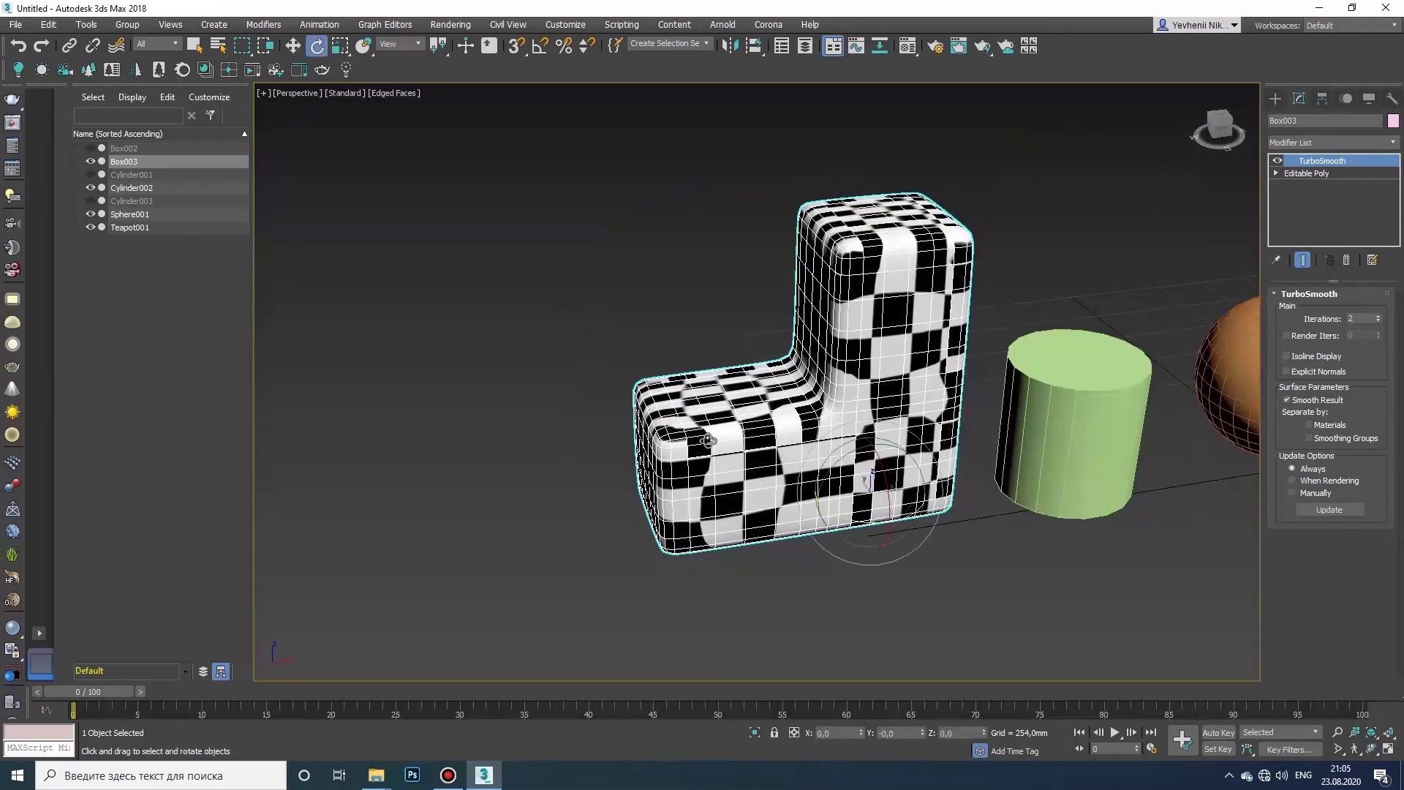
right_click(706, 422)
mouse_move(805, 575)
left_click(868, 583)
- Apply a UVW Map modifier with Box mapping to the smoothed block
left_click(1331, 142)
scroll(1316, 505, "down", 10)
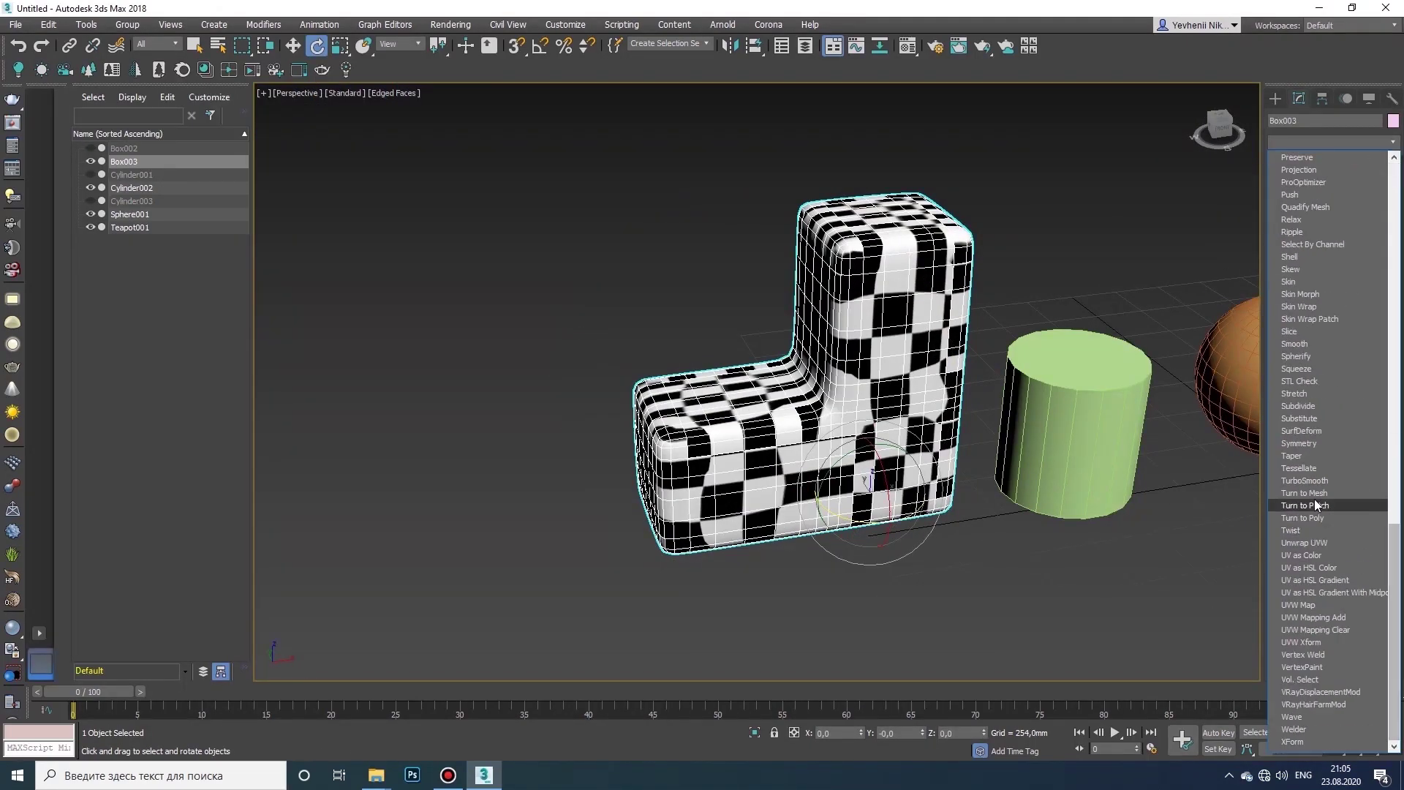
left_click(1298, 605)
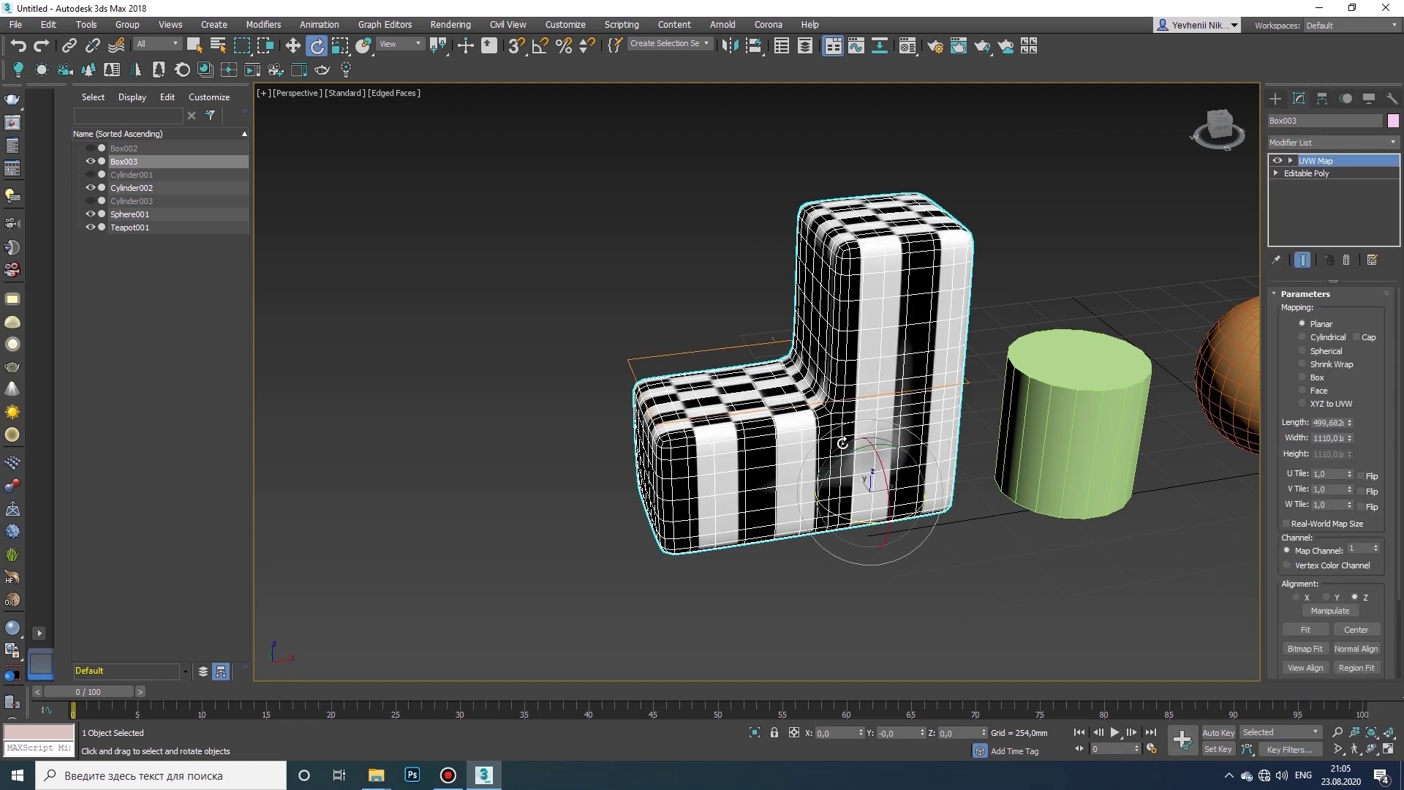
left_click(1314, 379)
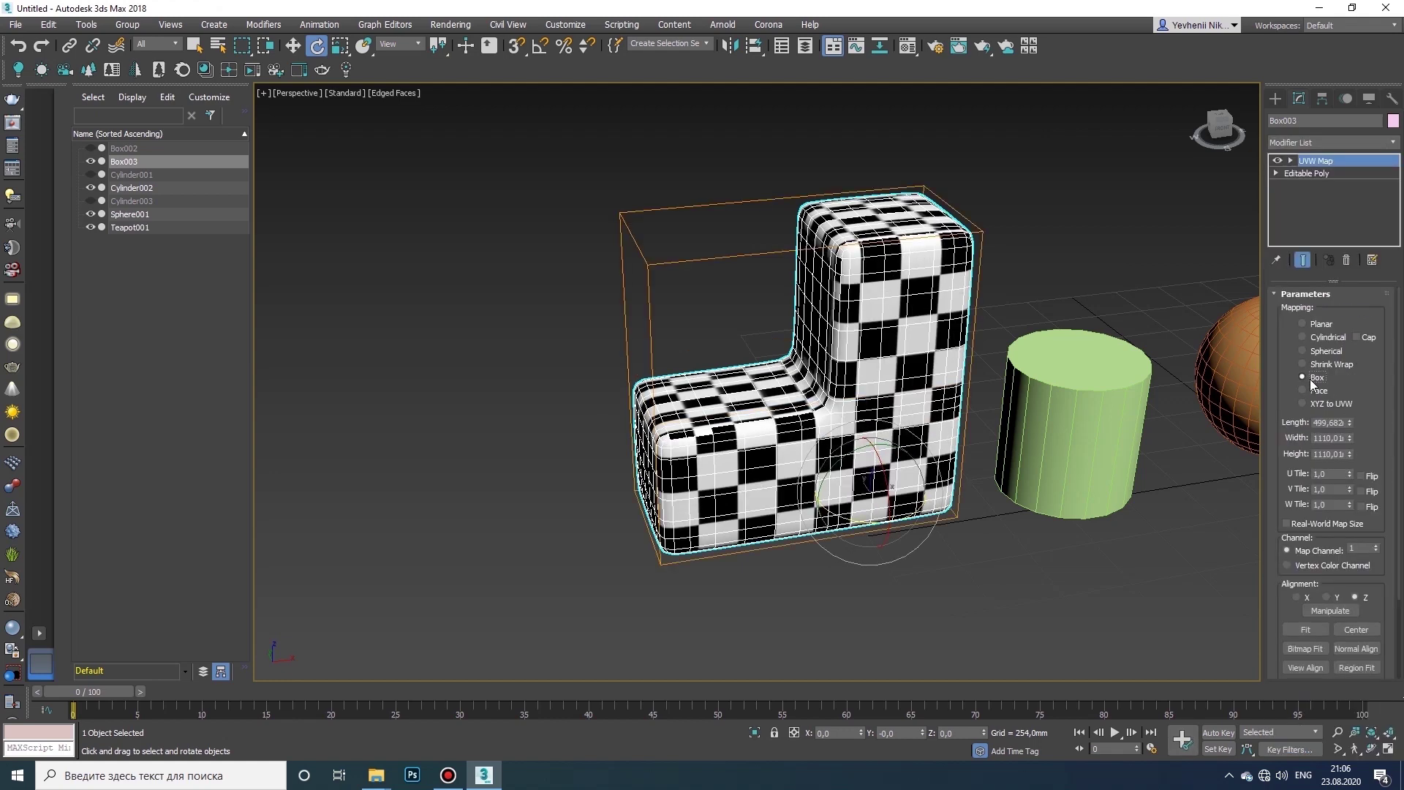
scroll(680, 407, "up", 5)
scroll(709, 366, "down", 3)
left_click(1373, 749)
left_click_drag(716, 413, 775, 418)
scroll(820, 443, "down", 5)
right_click(775, 418)
scroll(775, 418, "up", 3)
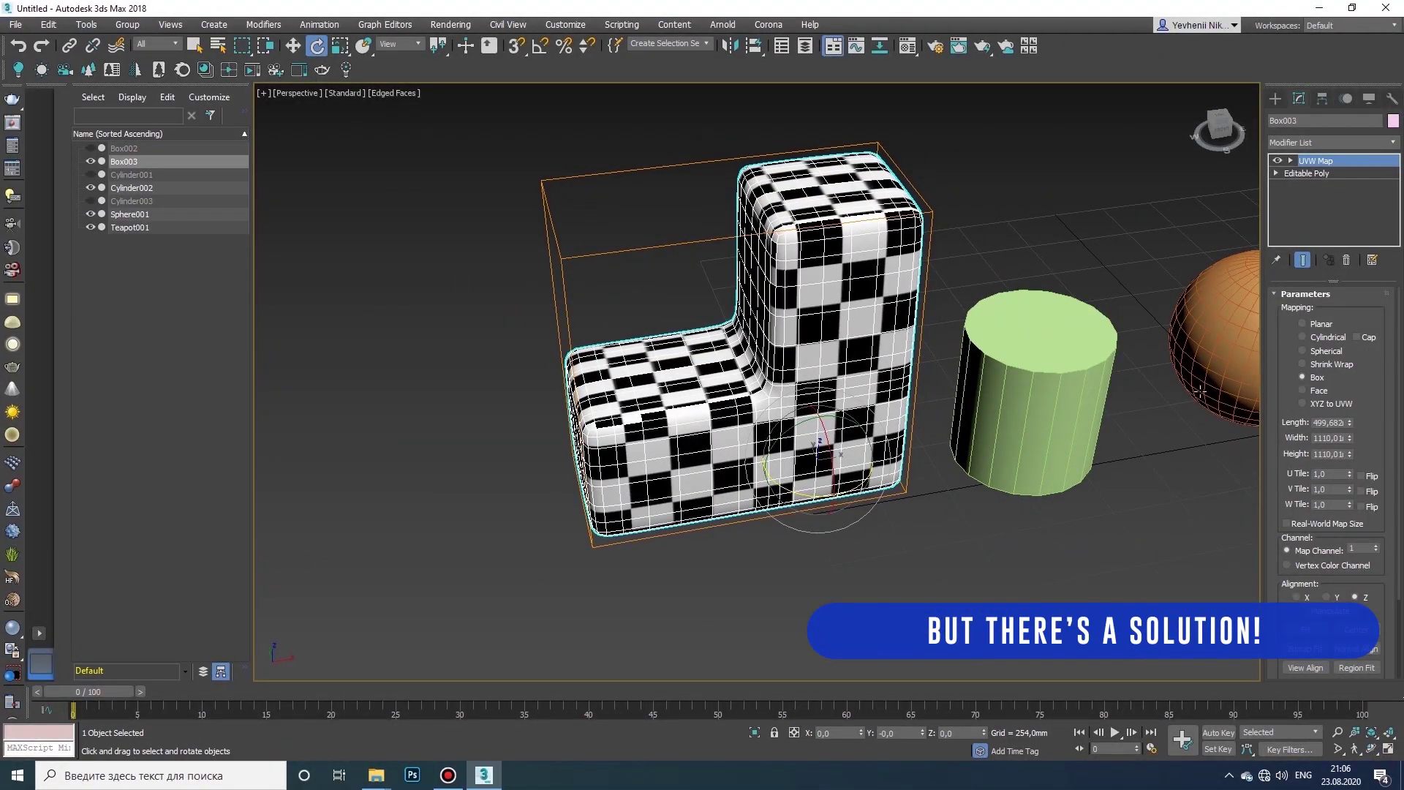
- Convert the box-mapped block to an Editable Poly and enter polygon selection
scroll(738, 394, "up", 3)
right_click(739, 395)
left_click(910, 548)
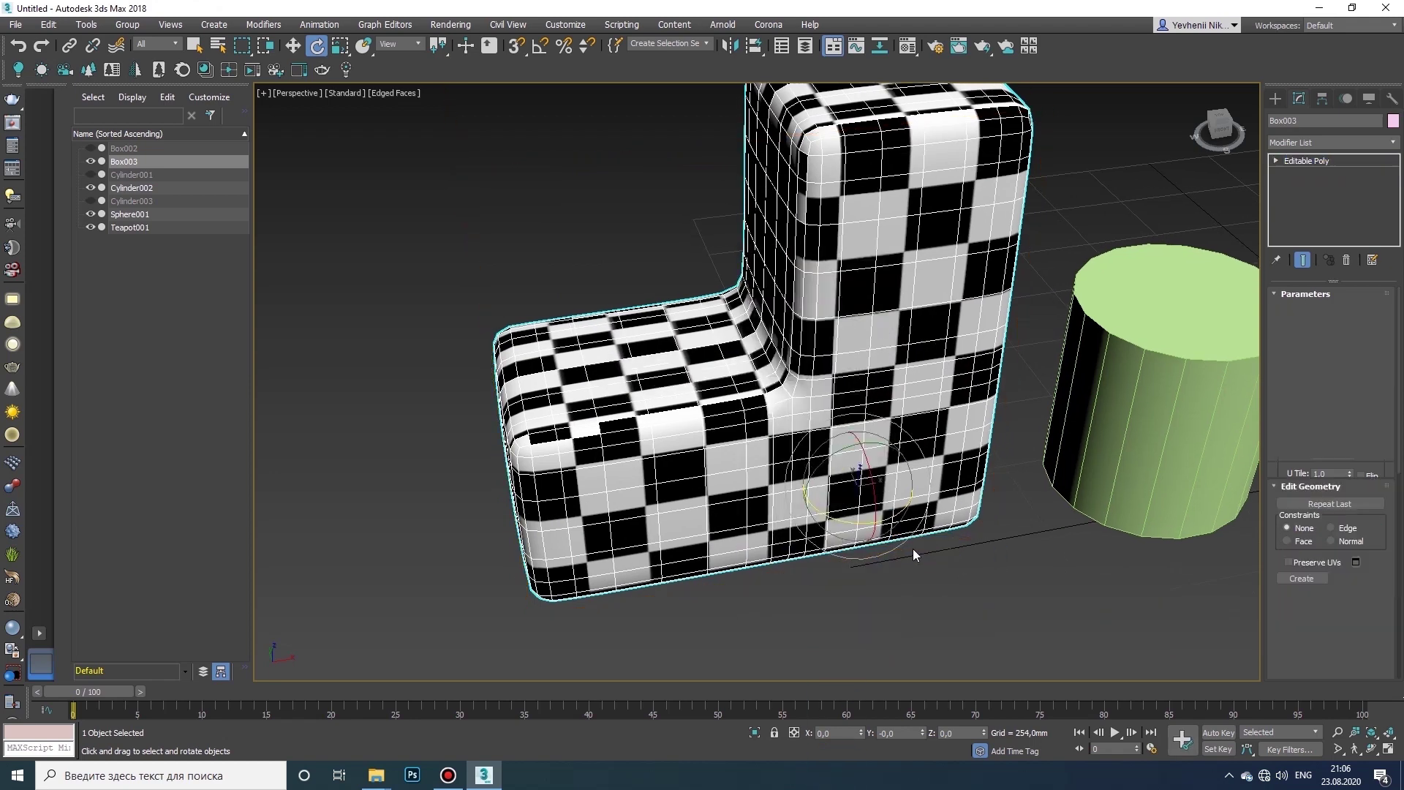
left_click(1346, 312)
- Select the polygons of the block's low horizontal arm in the front view, leaving out its outer end face
key("alt+w")
scroll(896, 178, "up", 6)
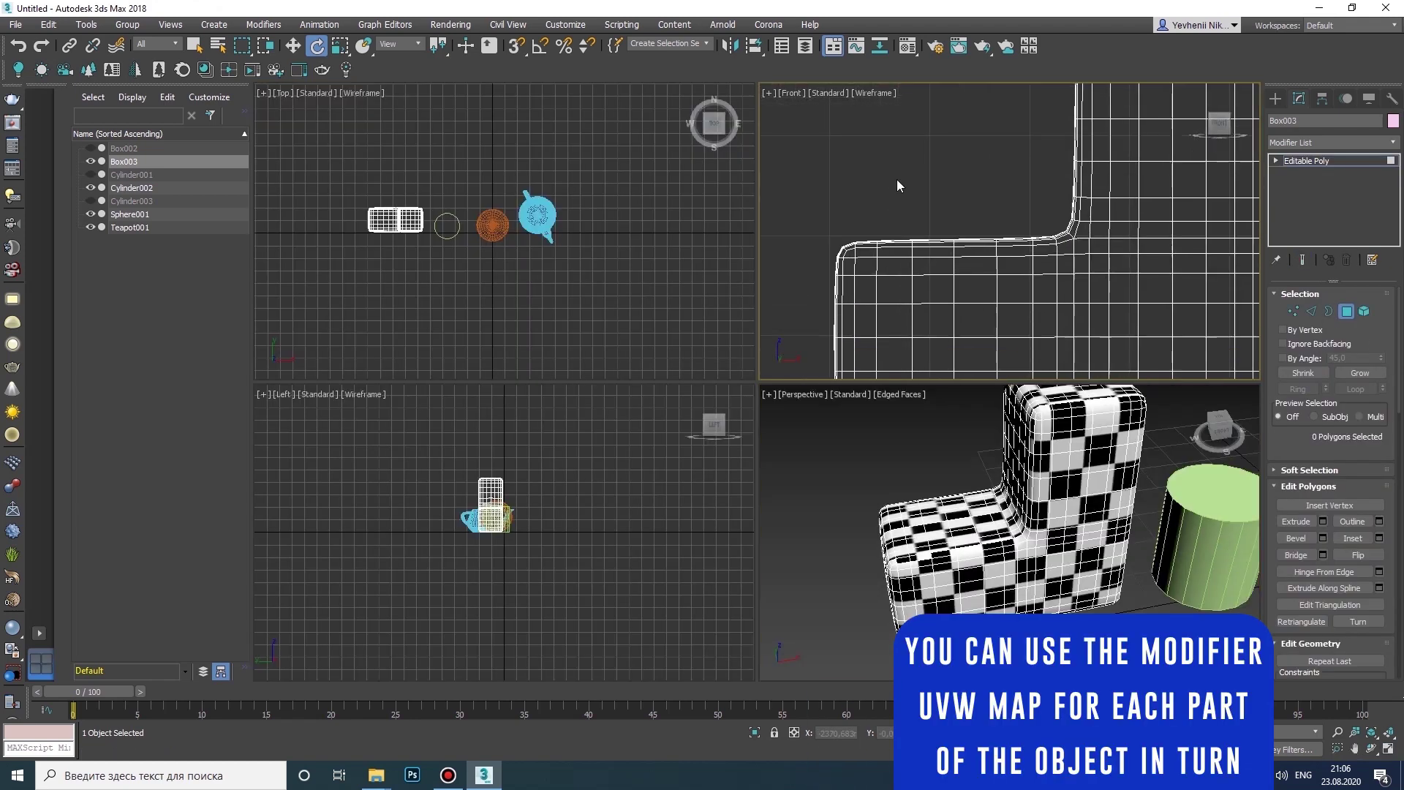
key("alt+w")
middle_click_drag(498, 388, 585, 194)
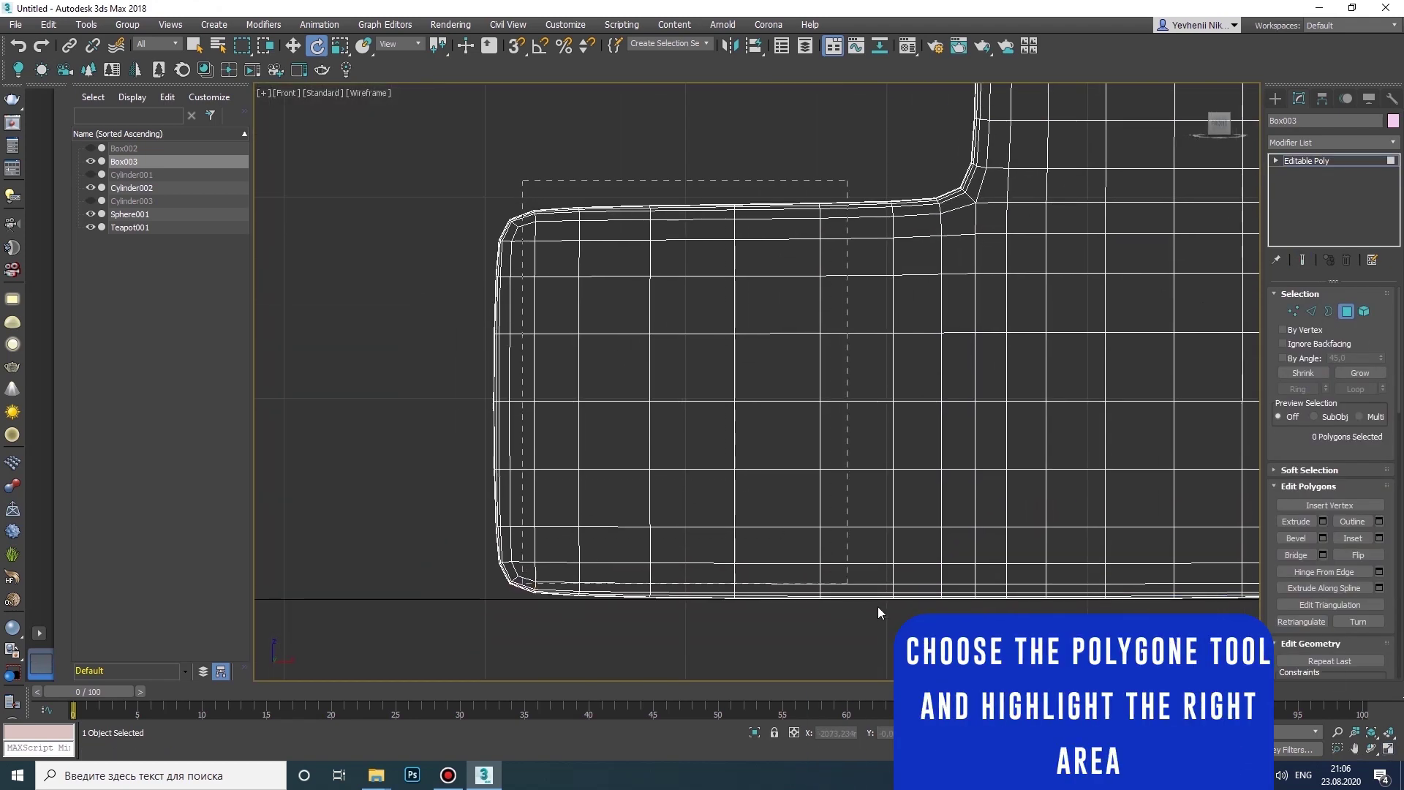
left_click_drag(952, 615, 952, 615)
middle_click_drag(827, 380, 746, 441)
scroll(746, 442, "down", 2)
left_click(1387, 751)
right_click(1170, 636)
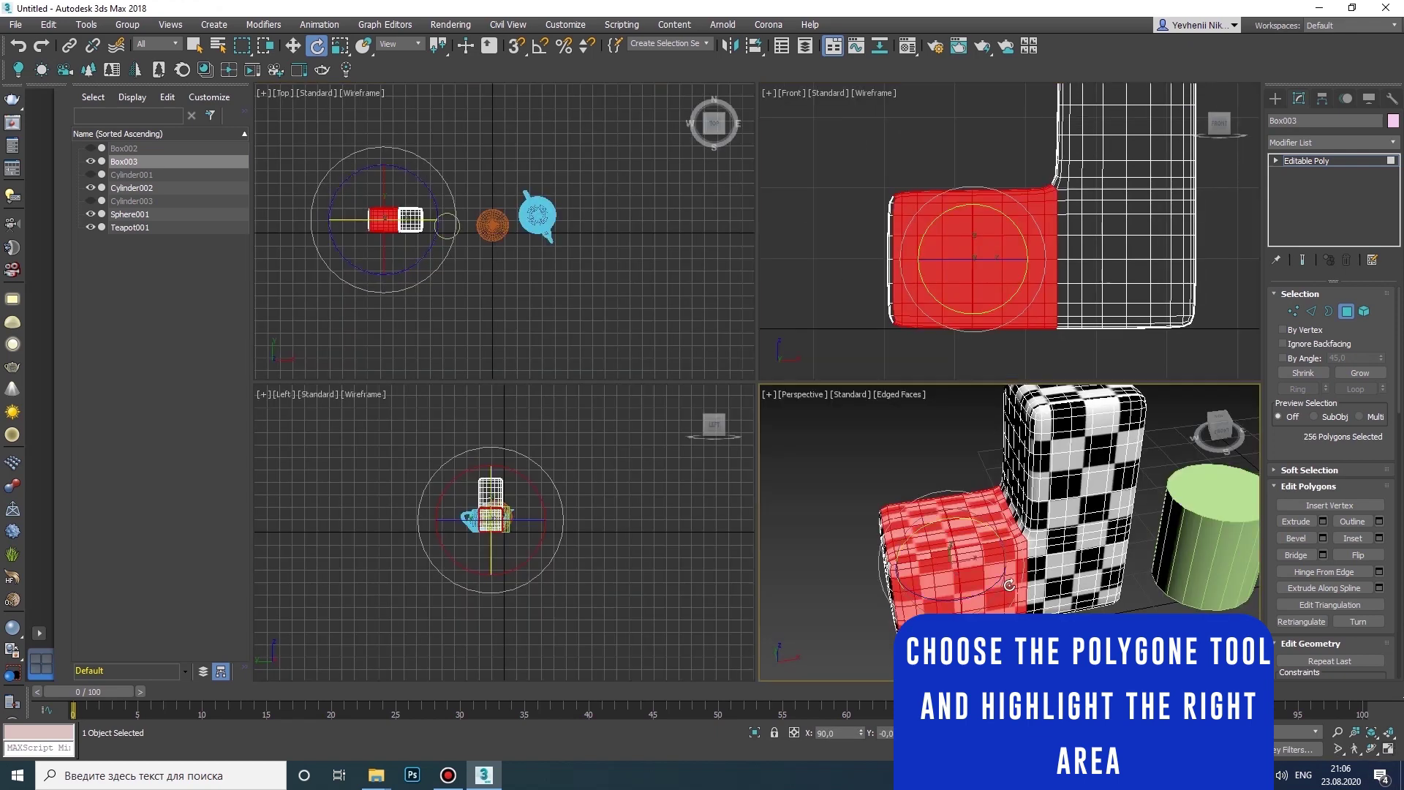
- Apply a UVW Map modifier with Cylindrical mapping to only the selected polygons of the low arm
left_click(1387, 750)
left_click(1375, 143)
left_click_drag(1395, 192, 1403, 553)
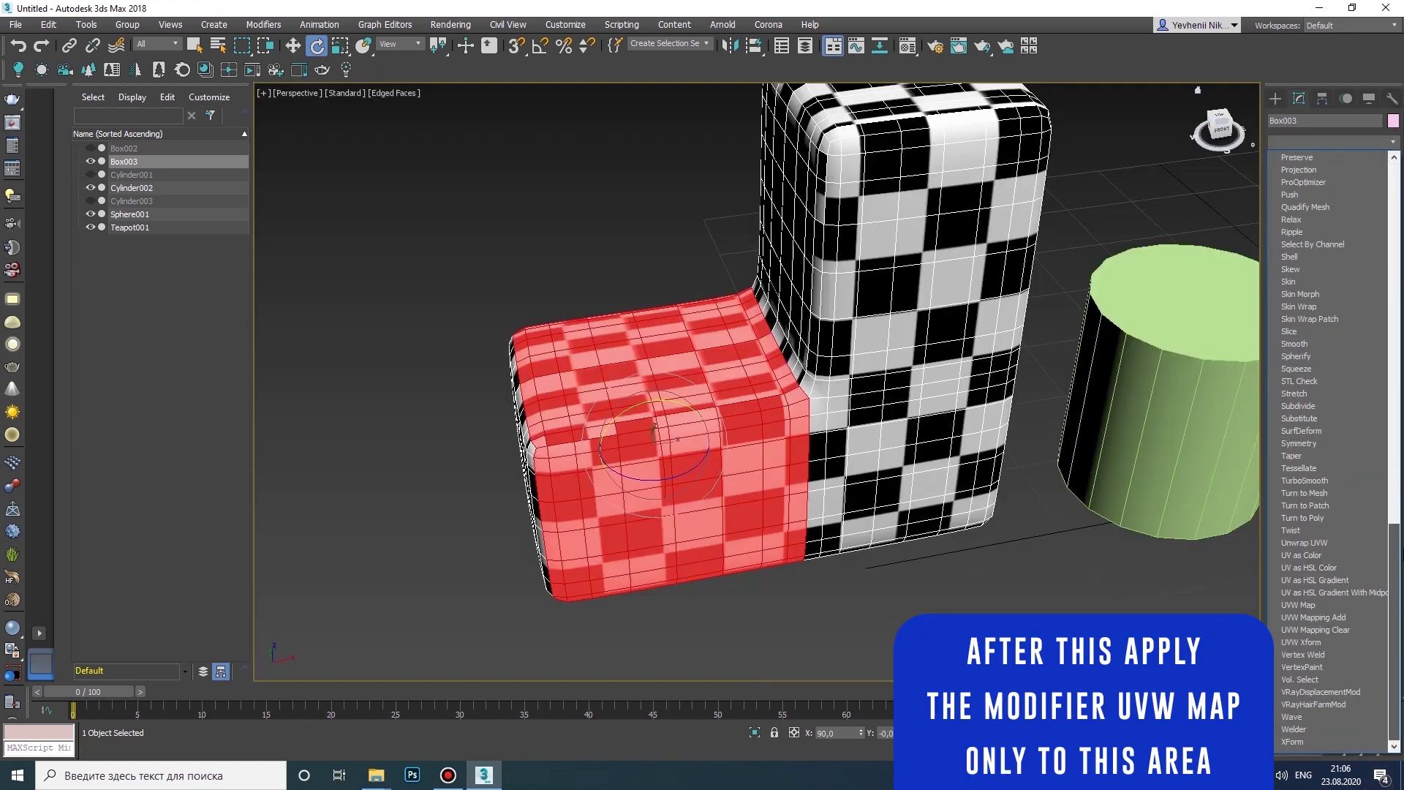
left_click(1330, 603)
left_click(1302, 338)
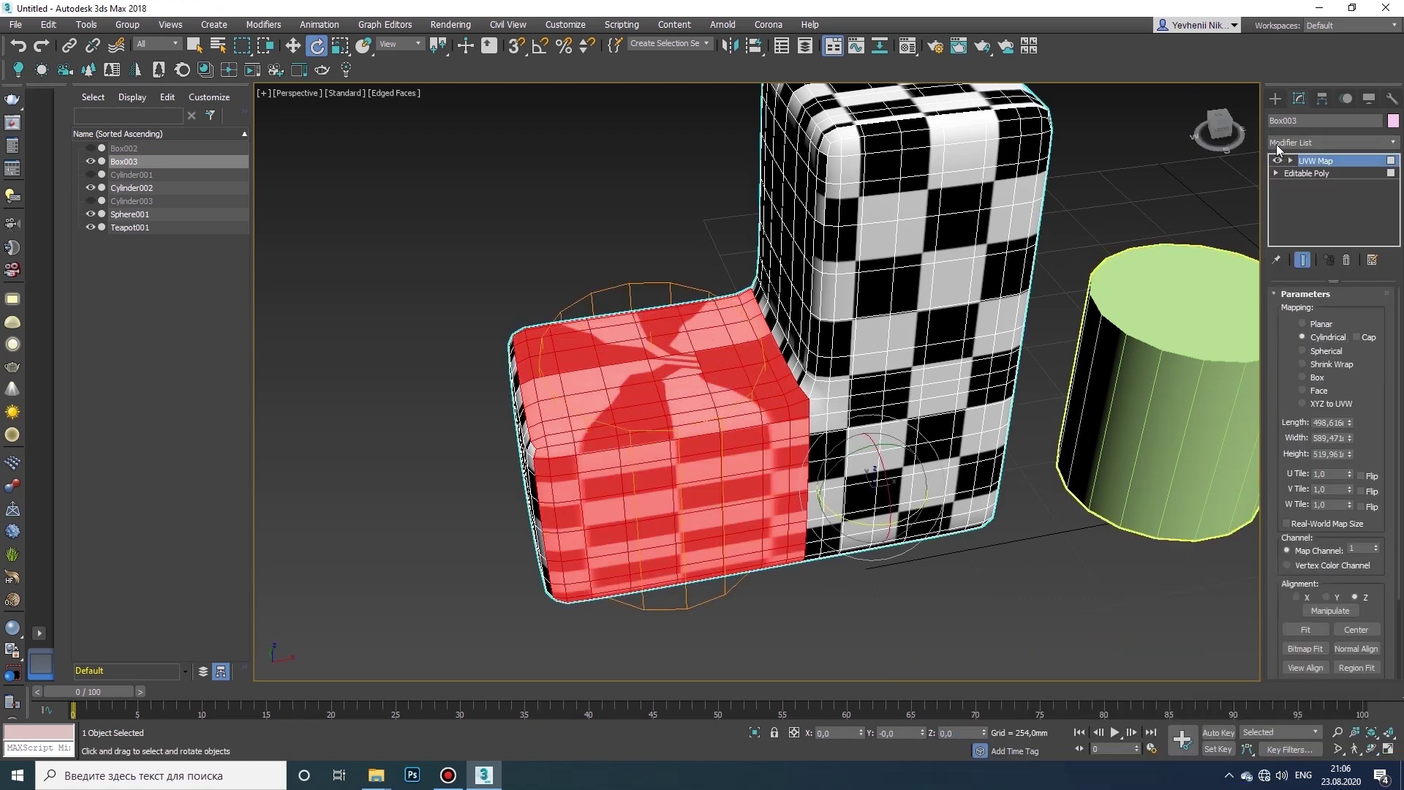
- Rotate the cylindrical mapping gizmo to lie horizontally and set its length, width and height to 500 mm
left_click(1290, 161)
left_click(1315, 174)
middle_click_drag(682, 400, 697, 382)
left_click_drag(698, 385, 535, 410)
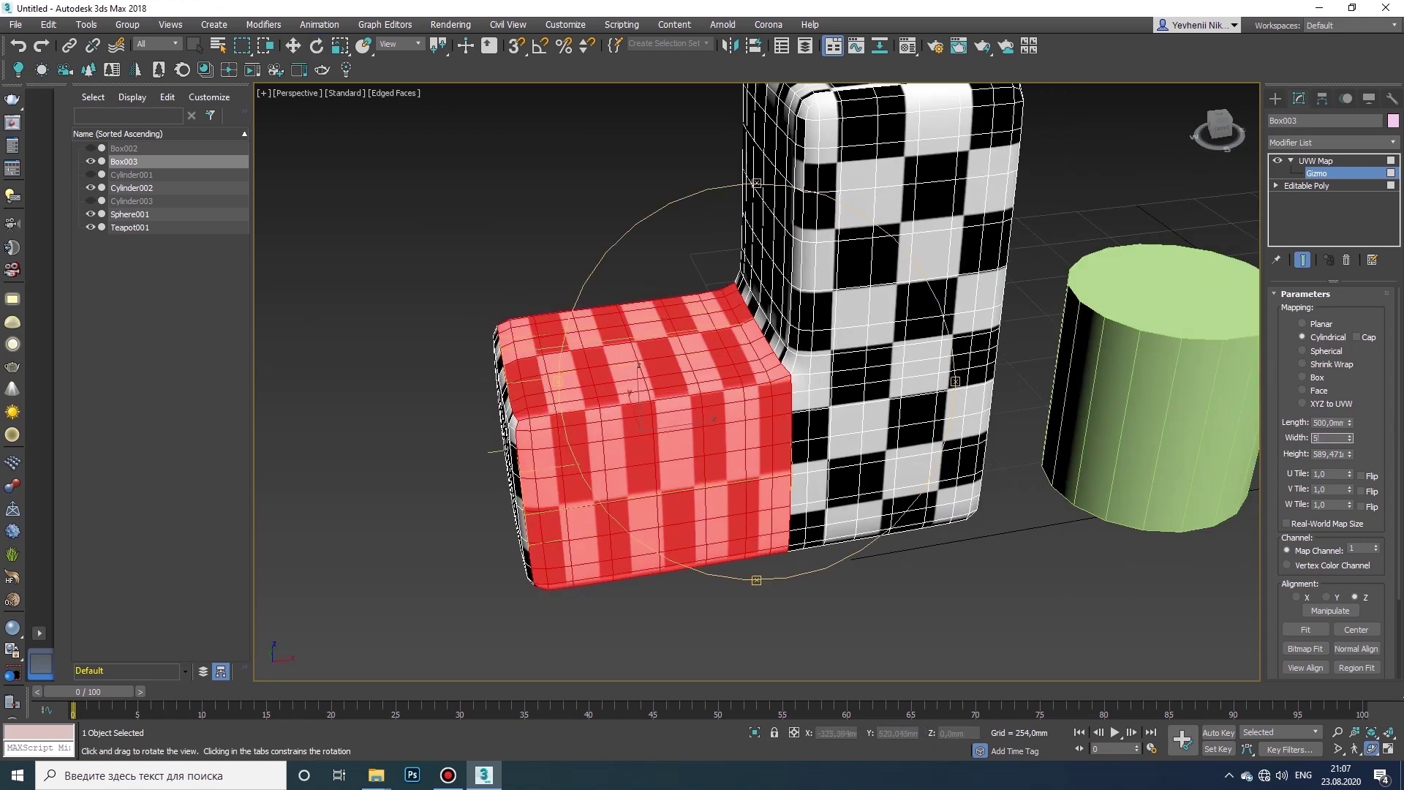
key("Return")
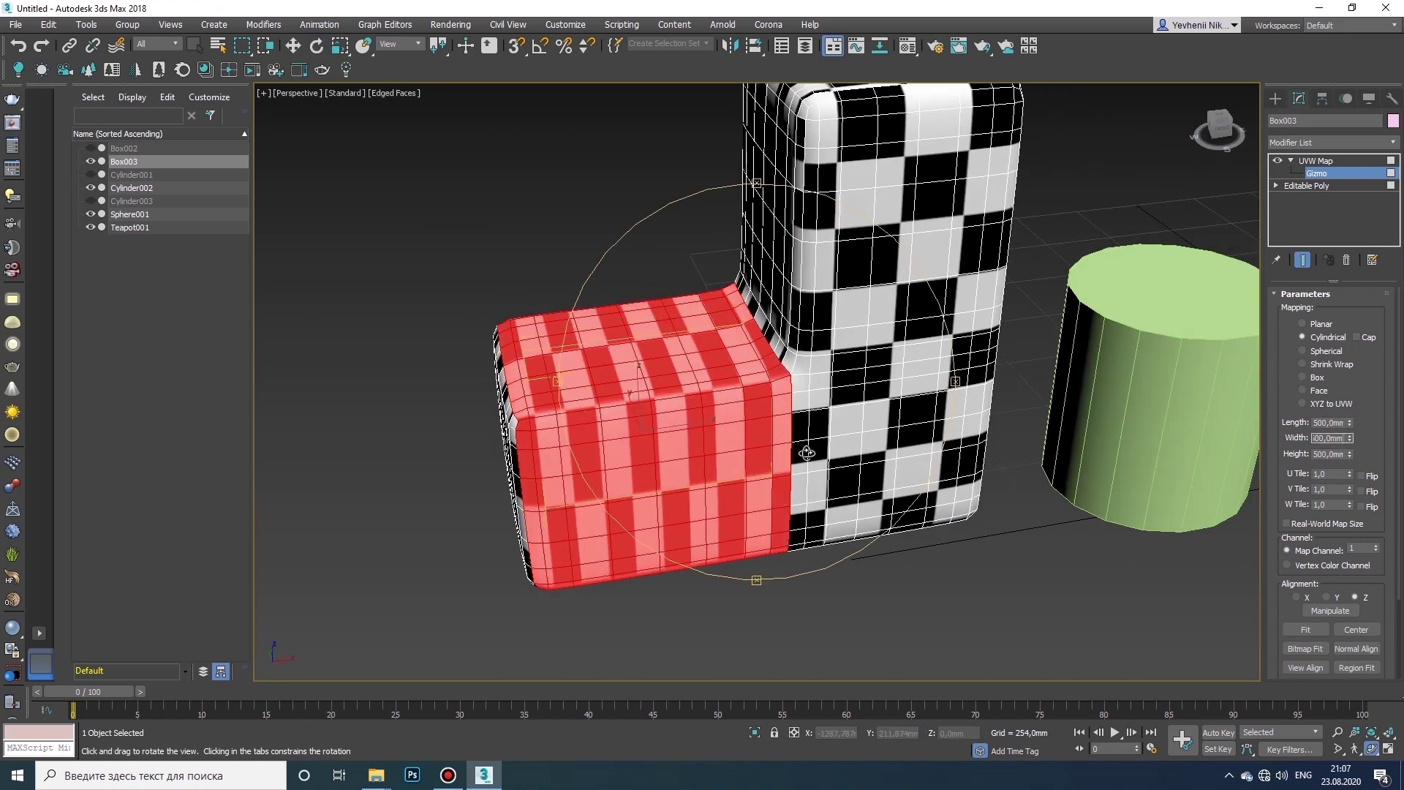
- Scale up the cylindrical mapping gizmo uniformly to enlarge the checks on the low arm
left_click_drag(761, 431, 819, 473)
right_click(818, 473)
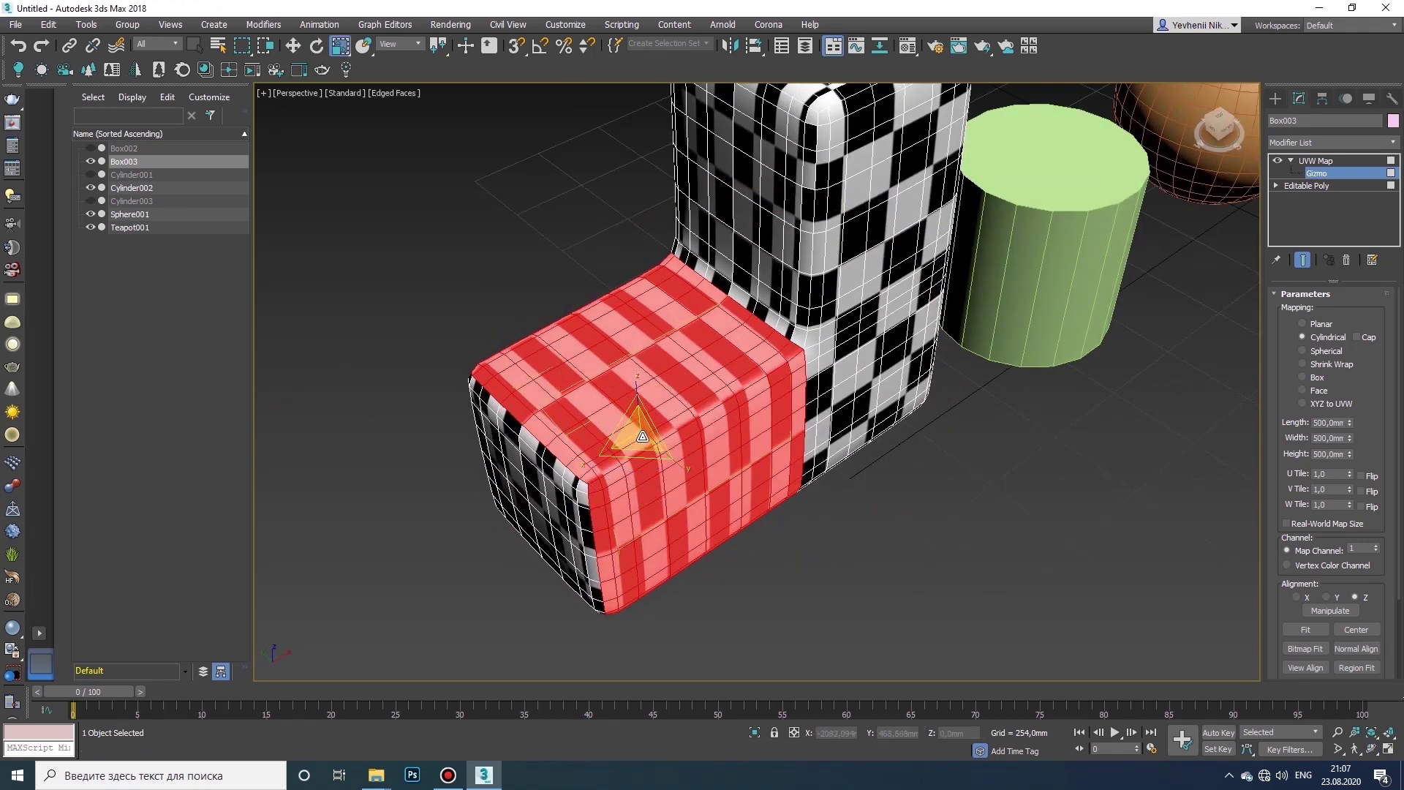
mouse_move(642, 437)
left_mouse_down()
mouse_move(627, 451)
mouse_move(630, 441)
left_mouse_up()
middle_click_drag(658, 468, 691, 488, "alt")
left_click_drag(663, 439, 554, 446)
scroll(567, 450, "up", 3)
middle_click_drag(626, 465, 779, 441)
- Collapse the low arm's cylindrical mapping by converting to an Editable Poly, and return to polygon selection
right_click(762, 437)
mouse_move(841, 585)
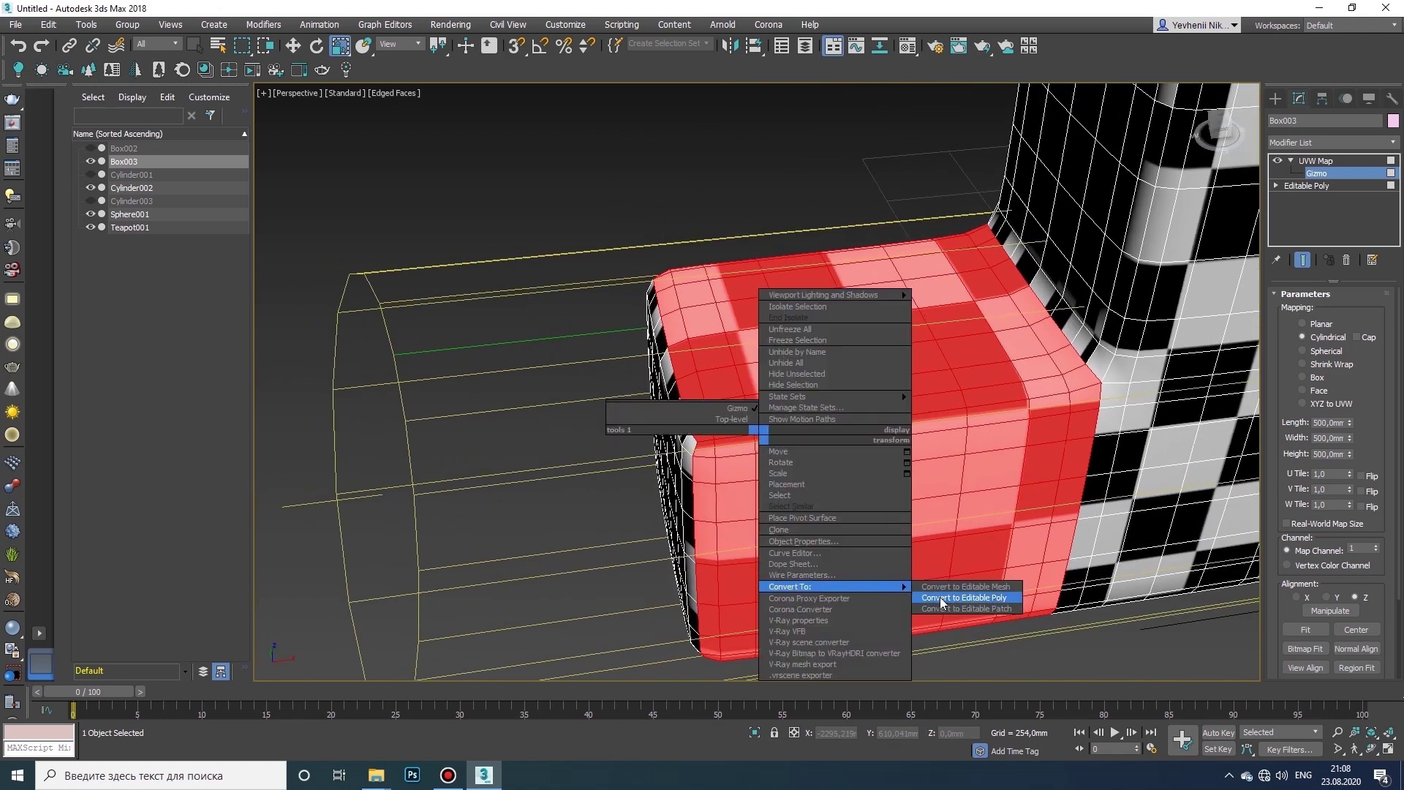
left_click(940, 597)
middle_click_drag(818, 507, 770, 488)
left_click(1347, 311)
- Select only the polygons of the low arm's outer end face in the front view
middle_click_drag(702, 447, 1082, 466)
left_click(1388, 748)
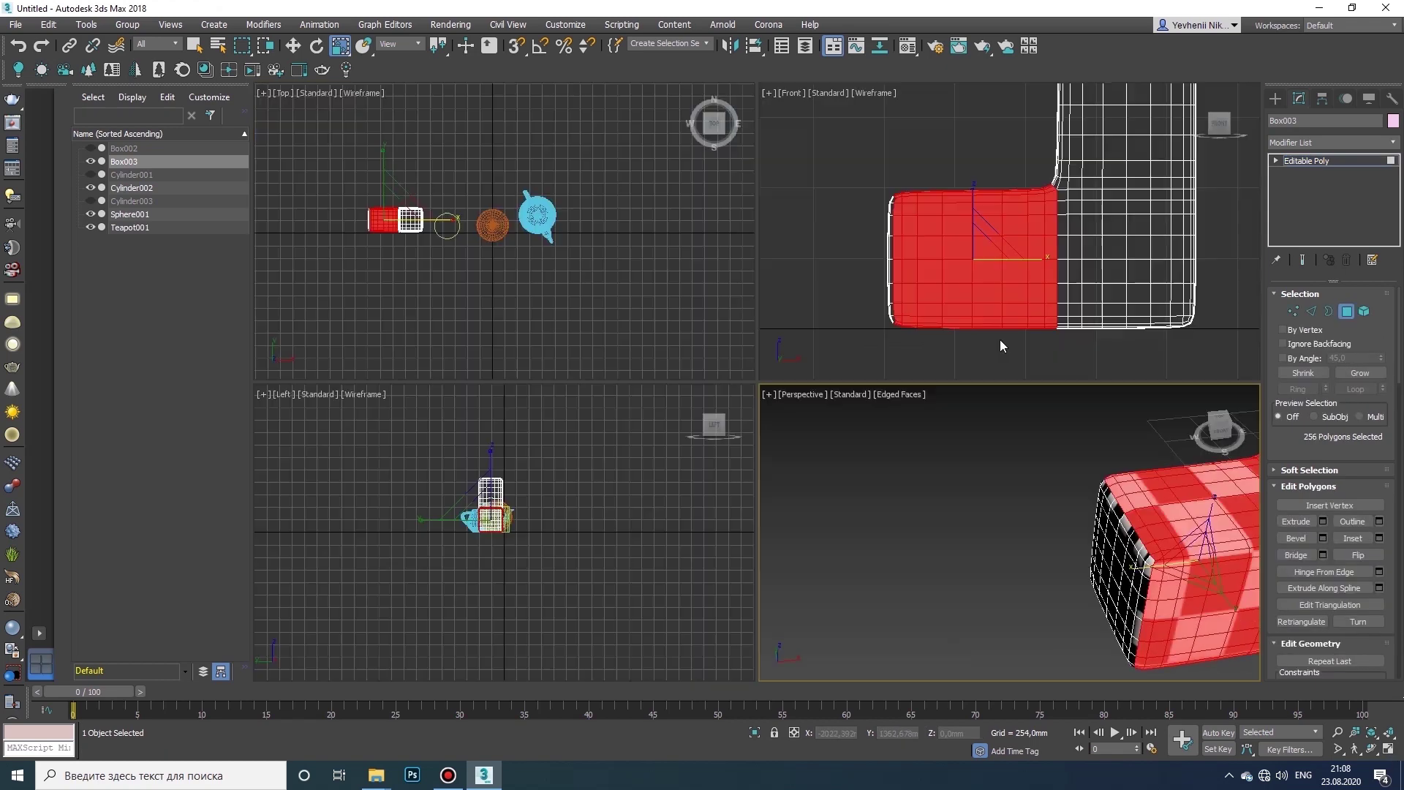
right_click(999, 340)
left_click(1388, 748)
scroll(681, 205, "up", 2)
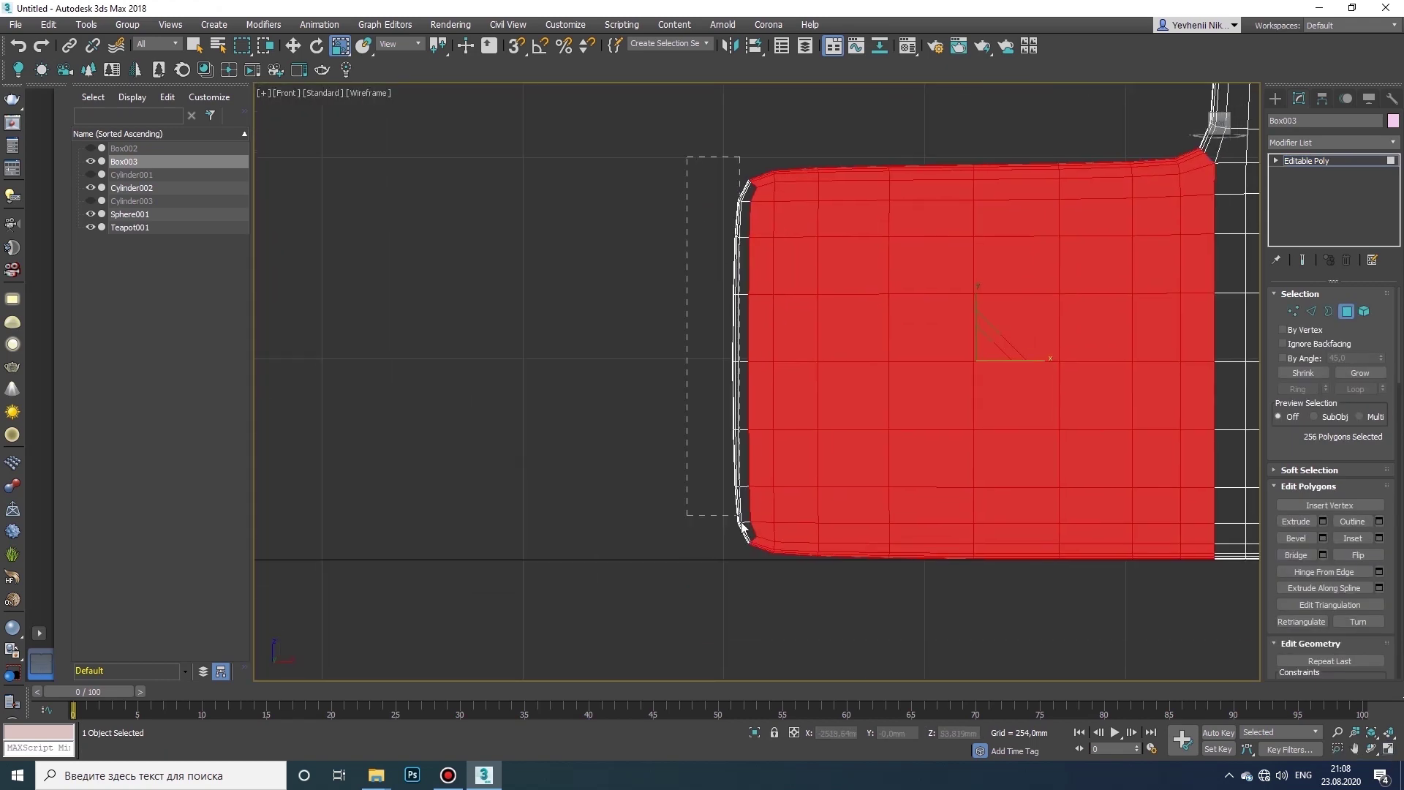
left_click_drag(747, 538, 747, 538)
left_click(1388, 748)
right_click(1156, 578)
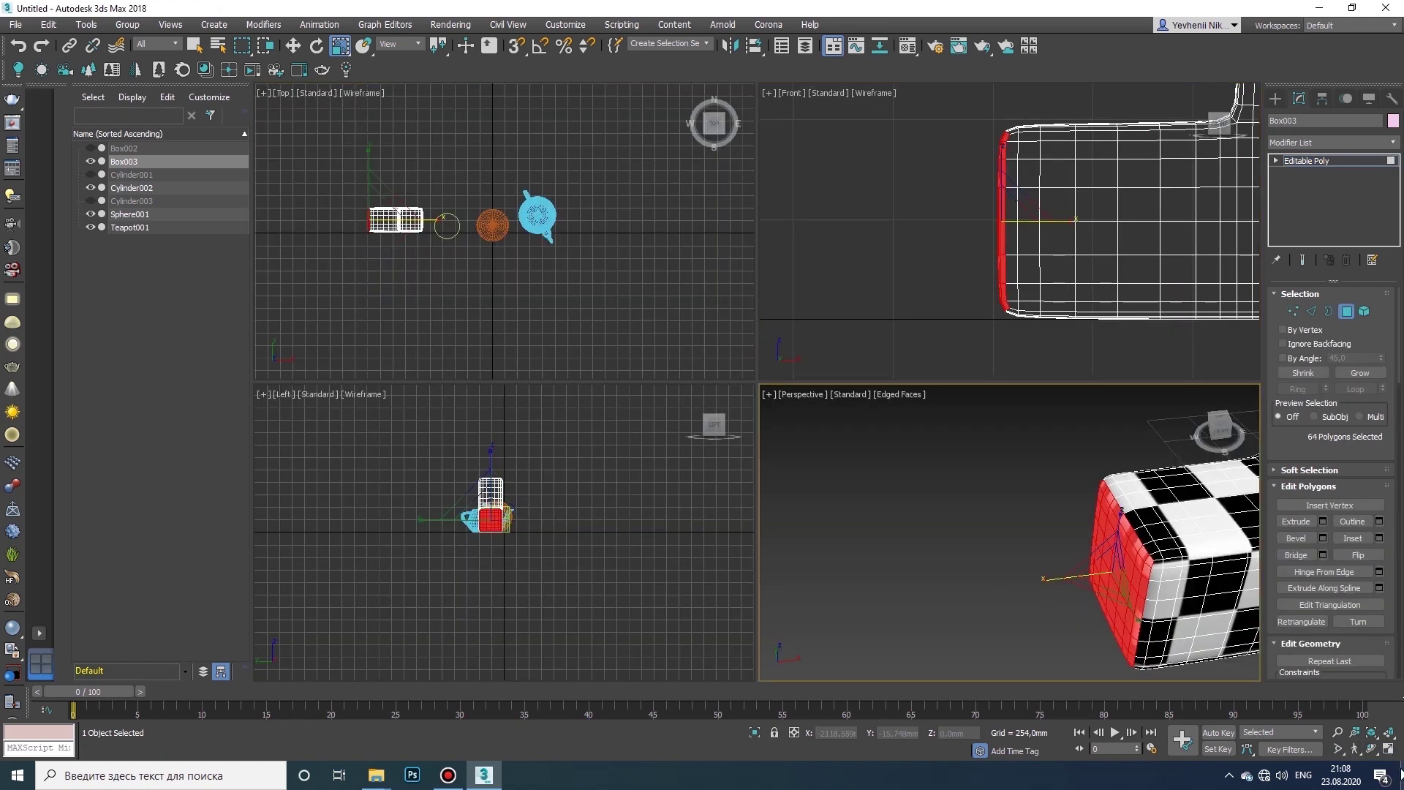
- Apply a UVW Map modifier with Planar mapping to the selected end face polygons
left_click(1388, 748)
middle_click_drag(874, 508, 638, 469, "alt")
left_click(1392, 143)
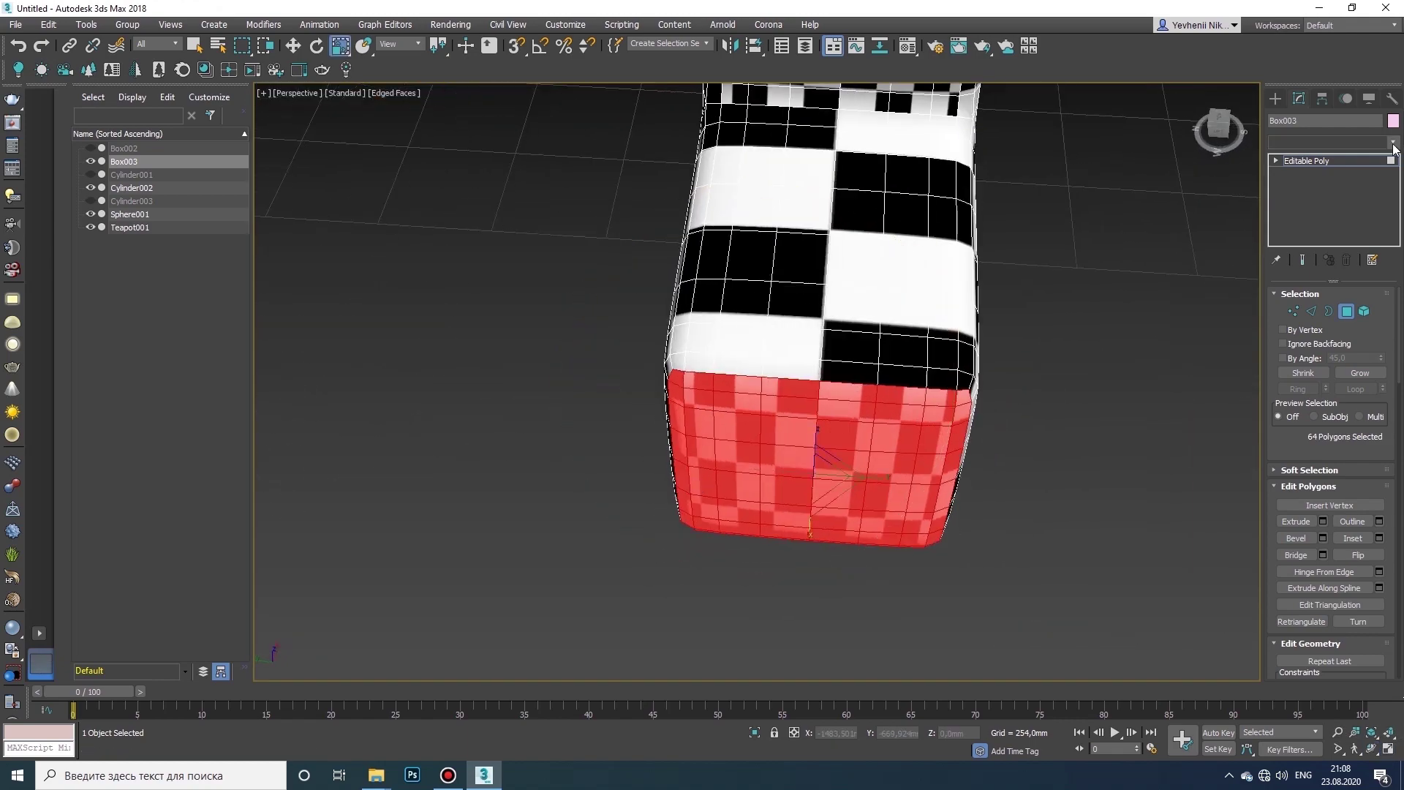
scroll(1344, 537, "down", 10)
left_click(1301, 605)
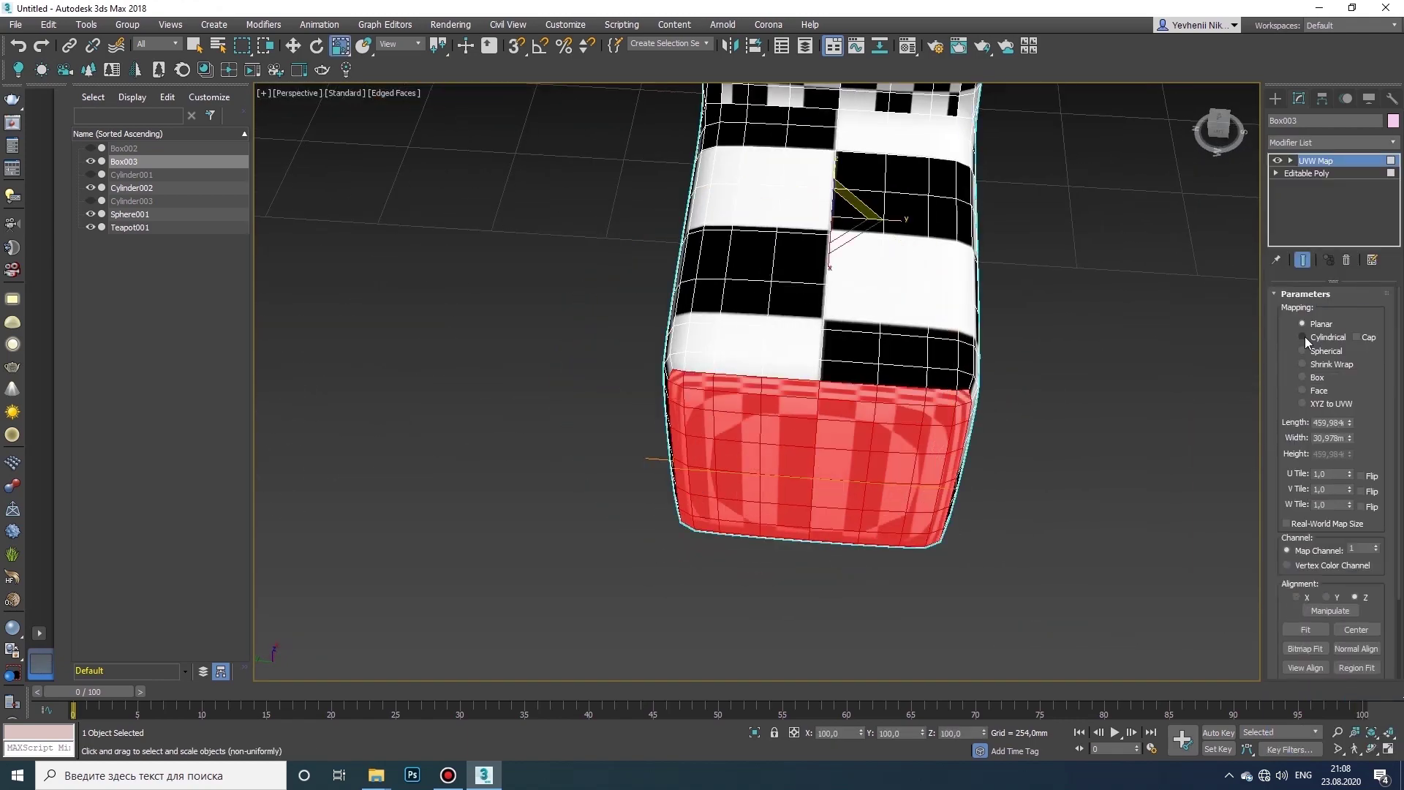
- Rotate the planar mapping gizmo parallel to the end face and set its length and width to 500 mm
scroll(658, 439, "down", 2)
left_click(1291, 160)
left_click(1316, 173)
middle_click_drag(943, 329, 894, 351)
key("e")
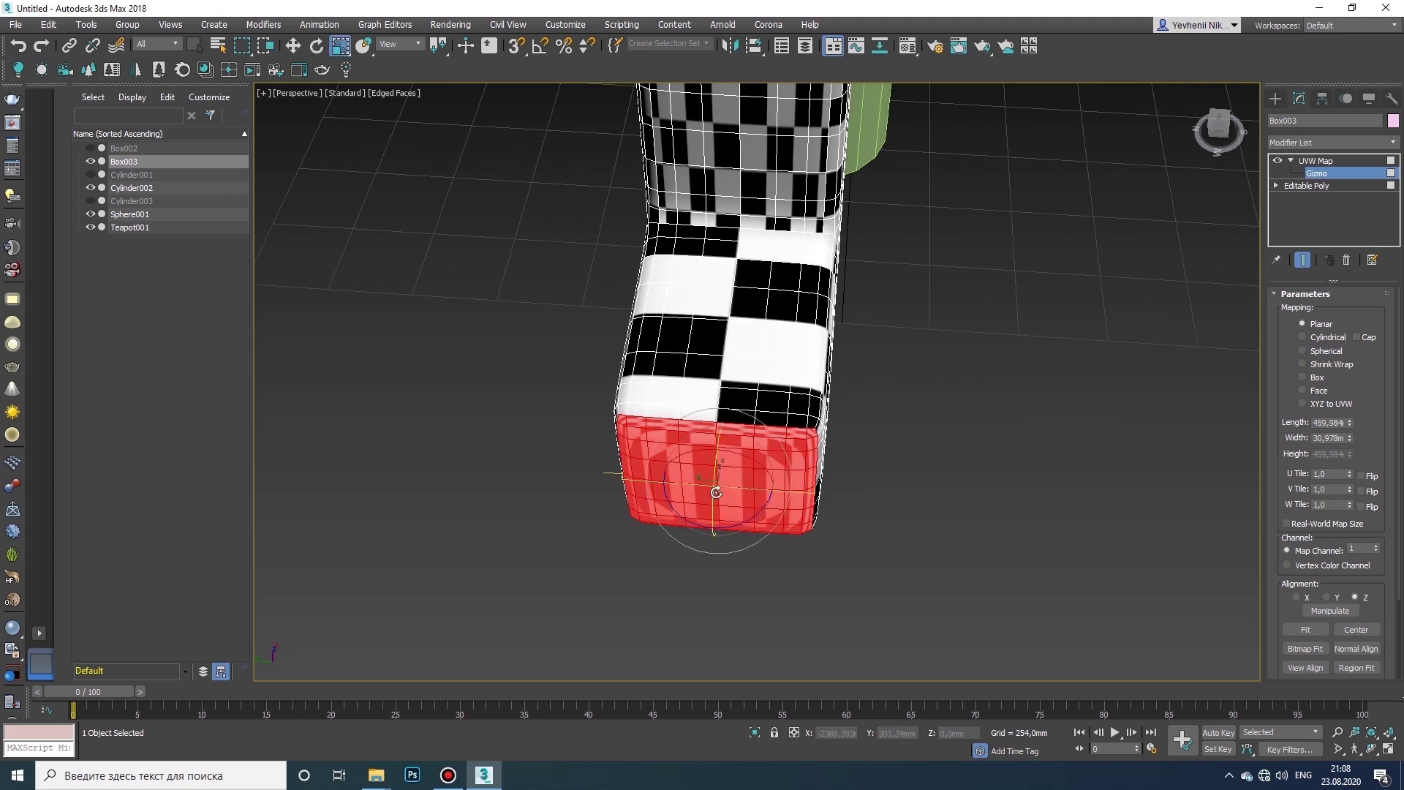
left_click_drag(715, 488, 716, 429)
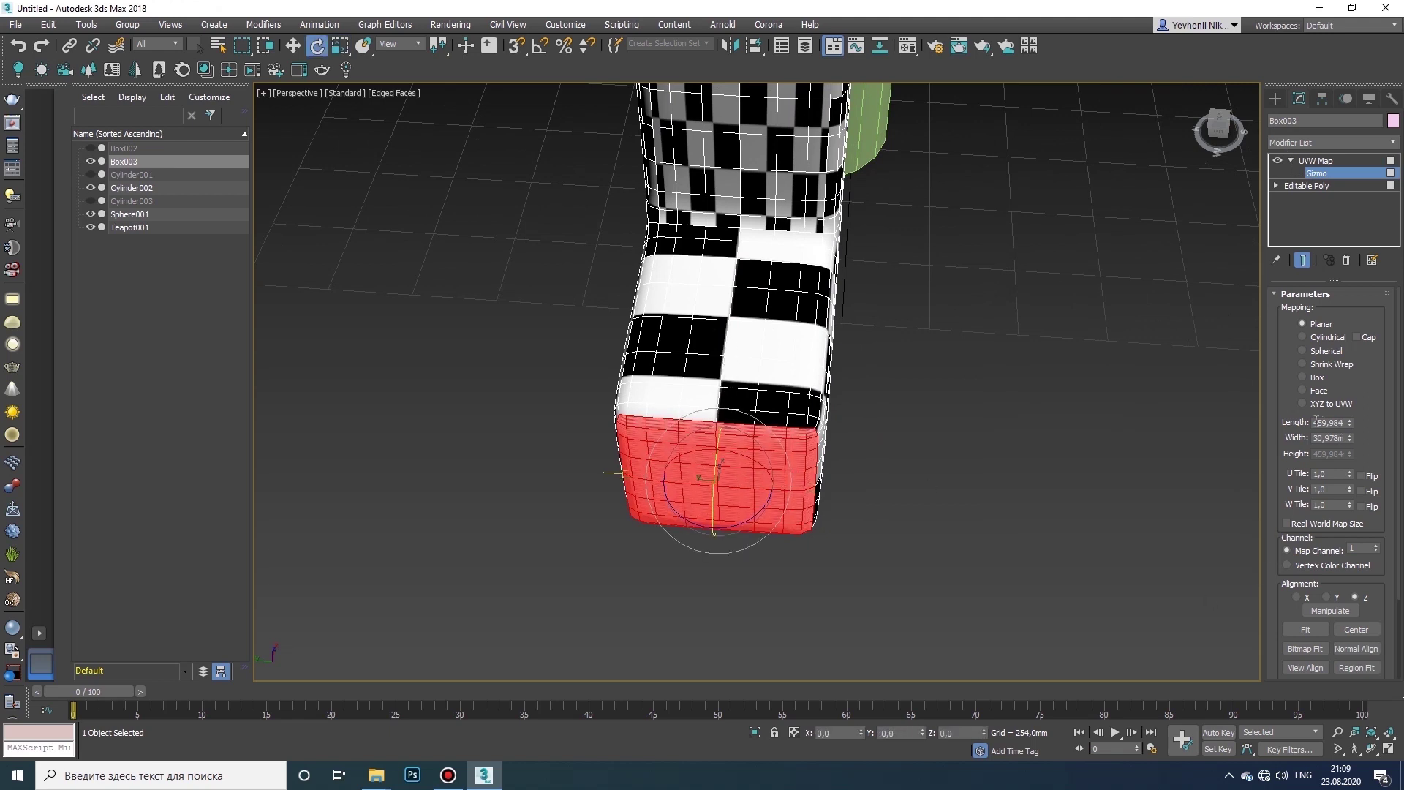
type("500")
key("Return")
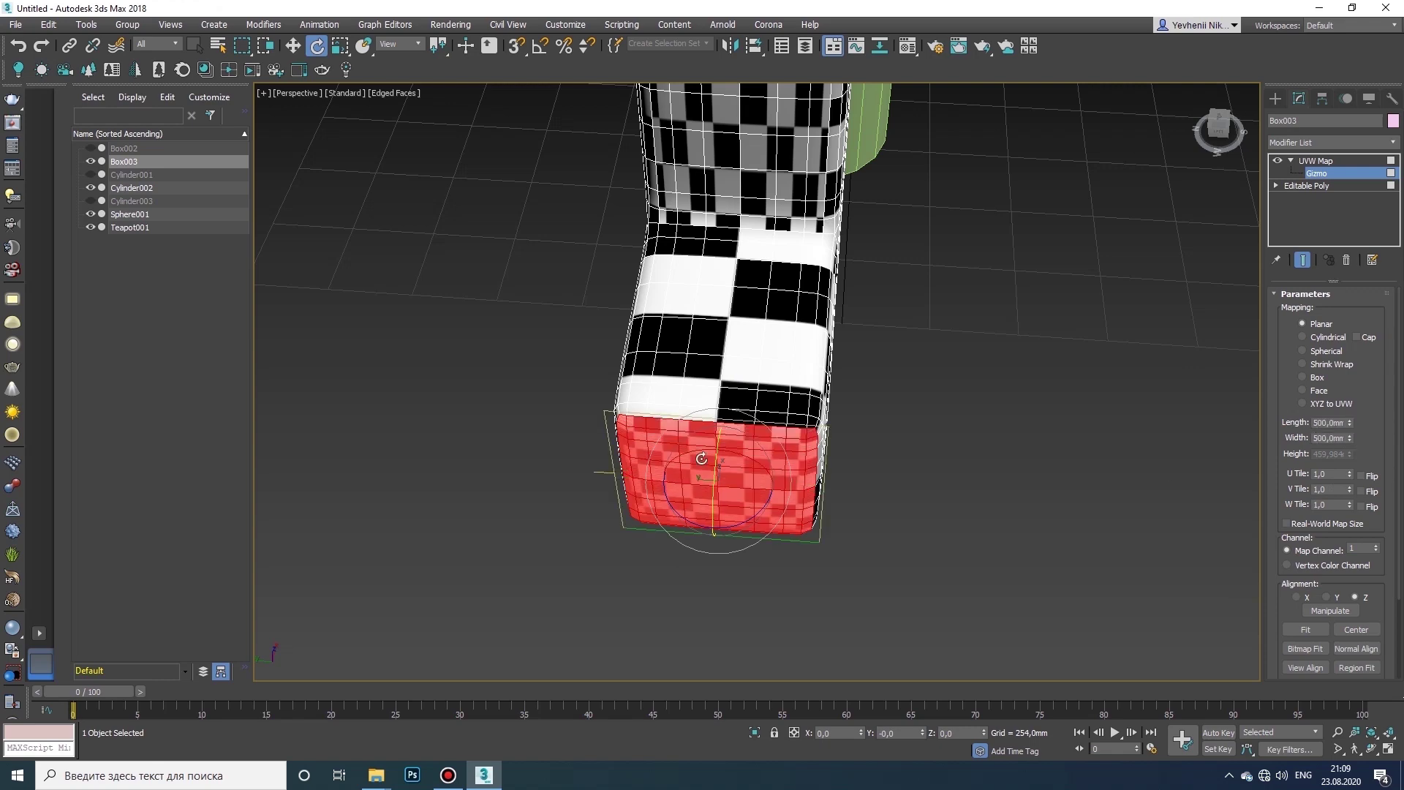
- Scale up the planar mapping gizmo so the end face's checks match the size of those on the adjoining faces
scroll(694, 468, "up", 2)
key("r")
left_click_drag(747, 486, 825, 305)
left_click(1373, 749)
left_click_drag(811, 512, 746, 473)
- Move the planar mapping gizmo down about 5 mm to align the checks, and convert the block to an Editable Poly
key("w")
key("w")
left_click_drag(727, 437, 728, 441)
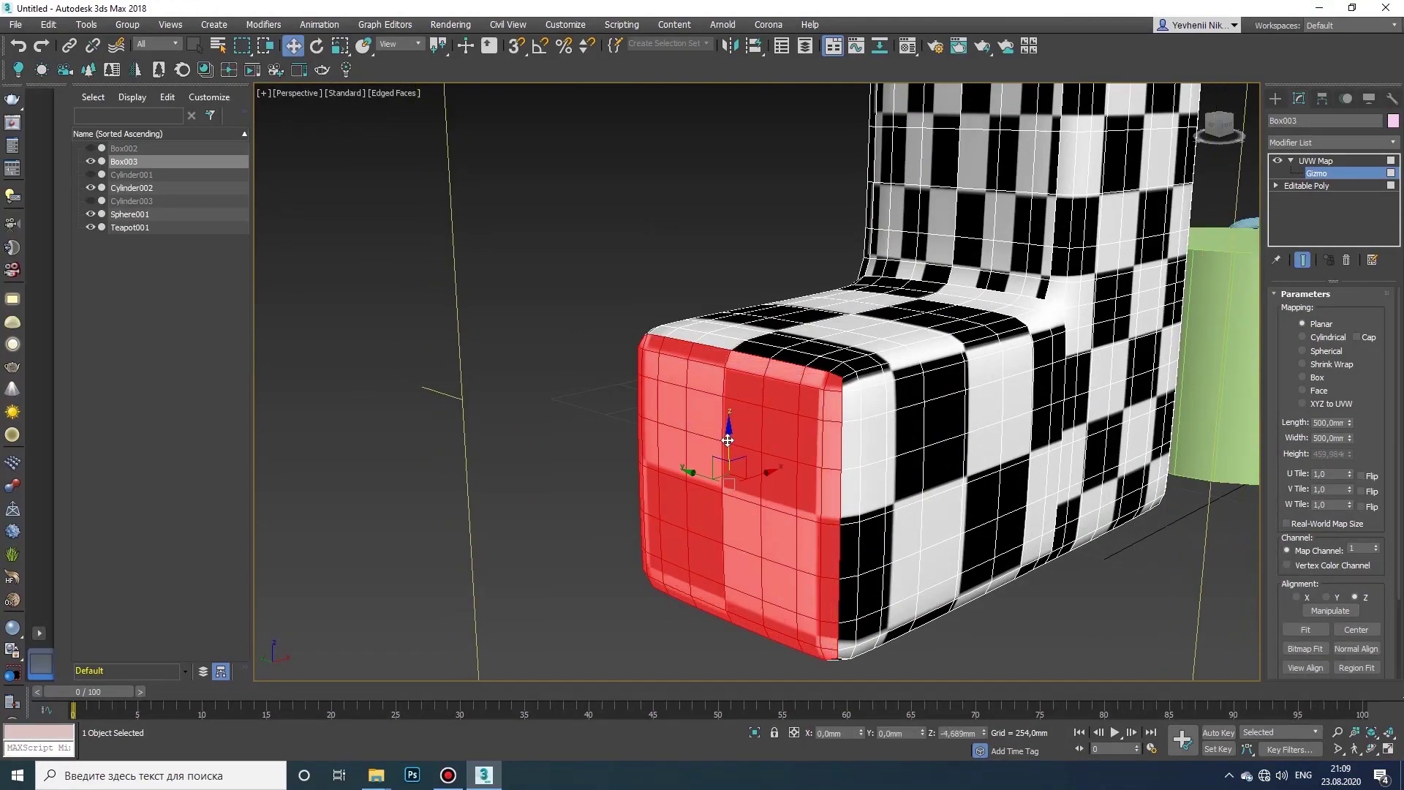
middle_click_drag(728, 438, 805, 462, "alt")
right_click(805, 462)
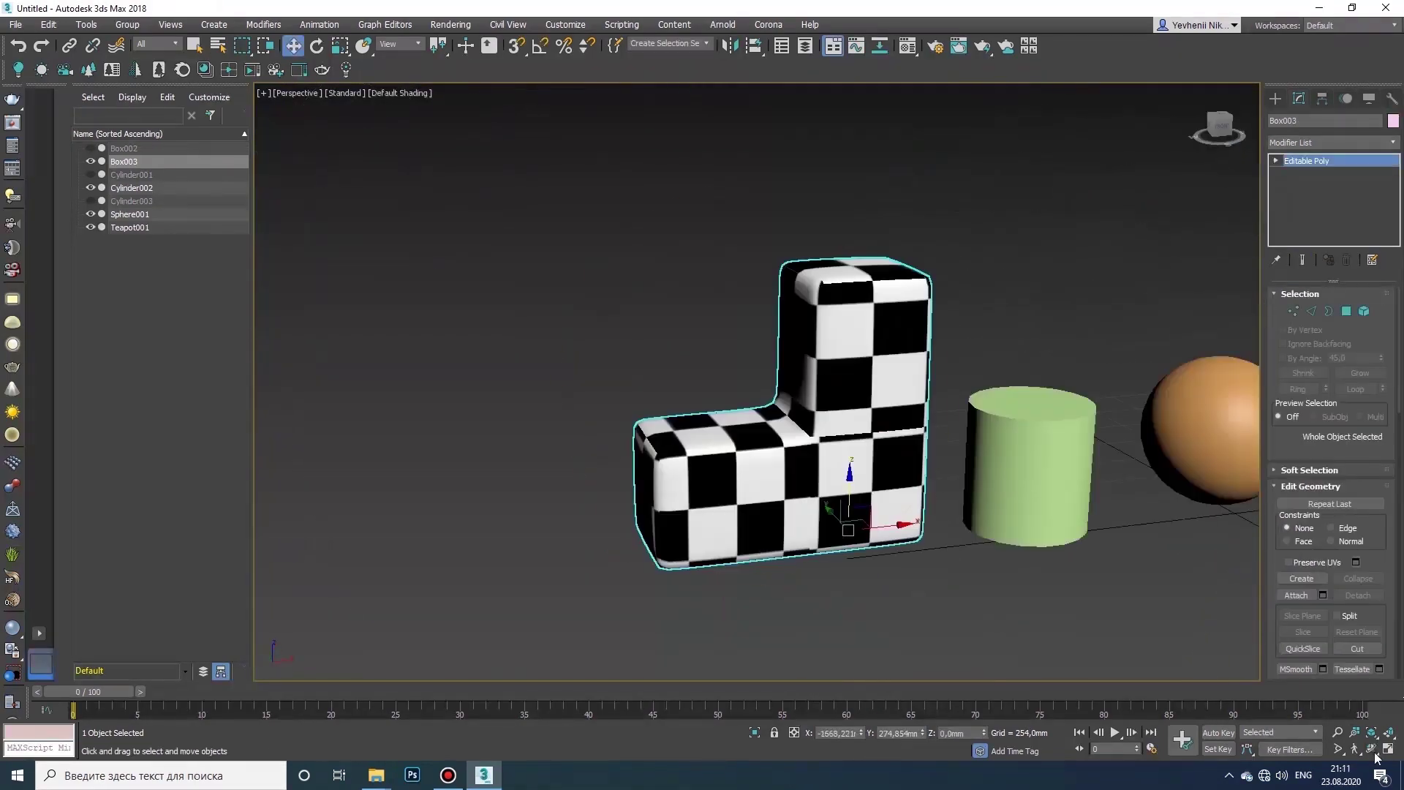
- Select the green cylinder and assign the checker material to it
mouse_move(732, 439)
middle_mouse_down("alt")
mouse_move(780, 435)
mouse_move(731, 425)
middle_mouse_up("alt")
scroll(877, 443, "down", 2)
middle_click_drag(944, 446, 789, 483)
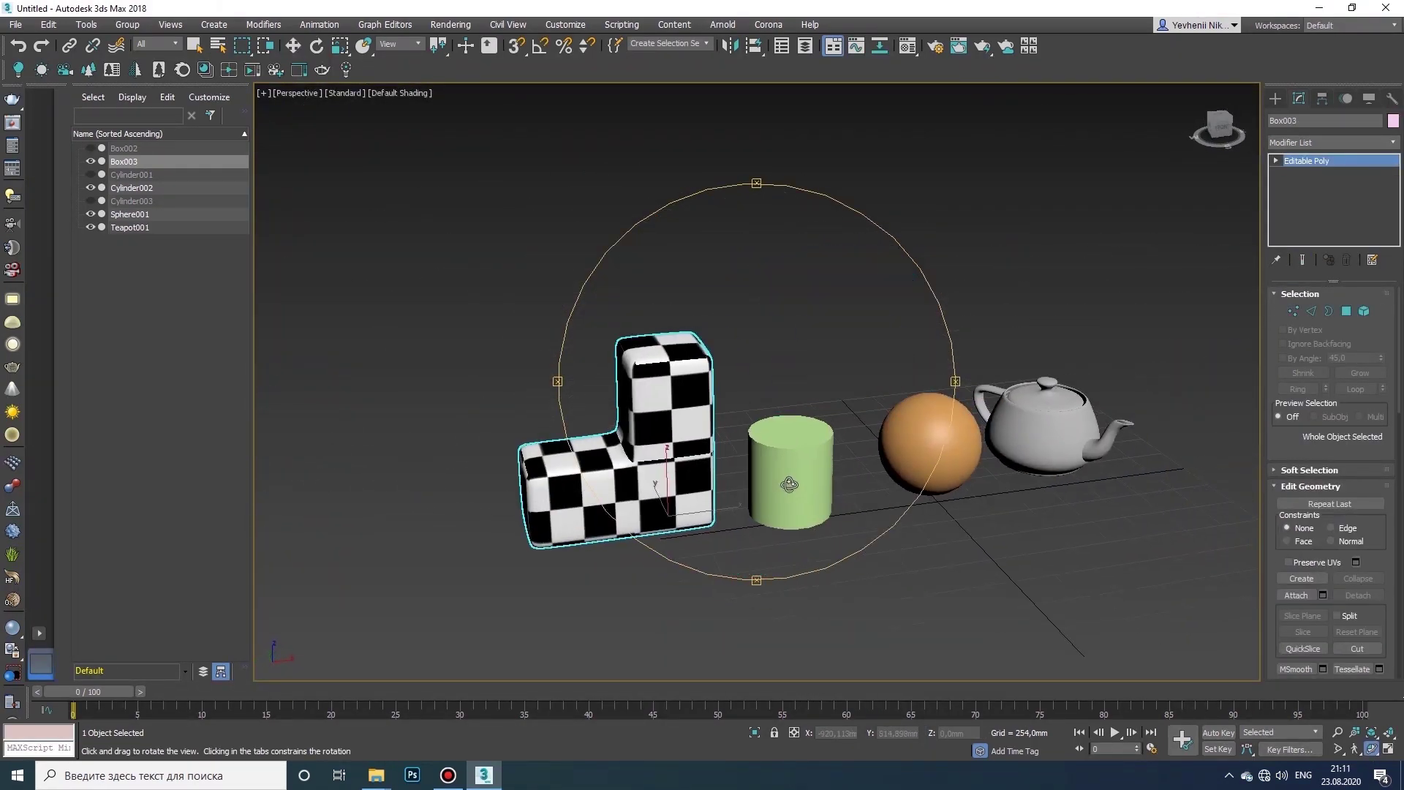
left_click(789, 475)
scroll(789, 468, "up", 4)
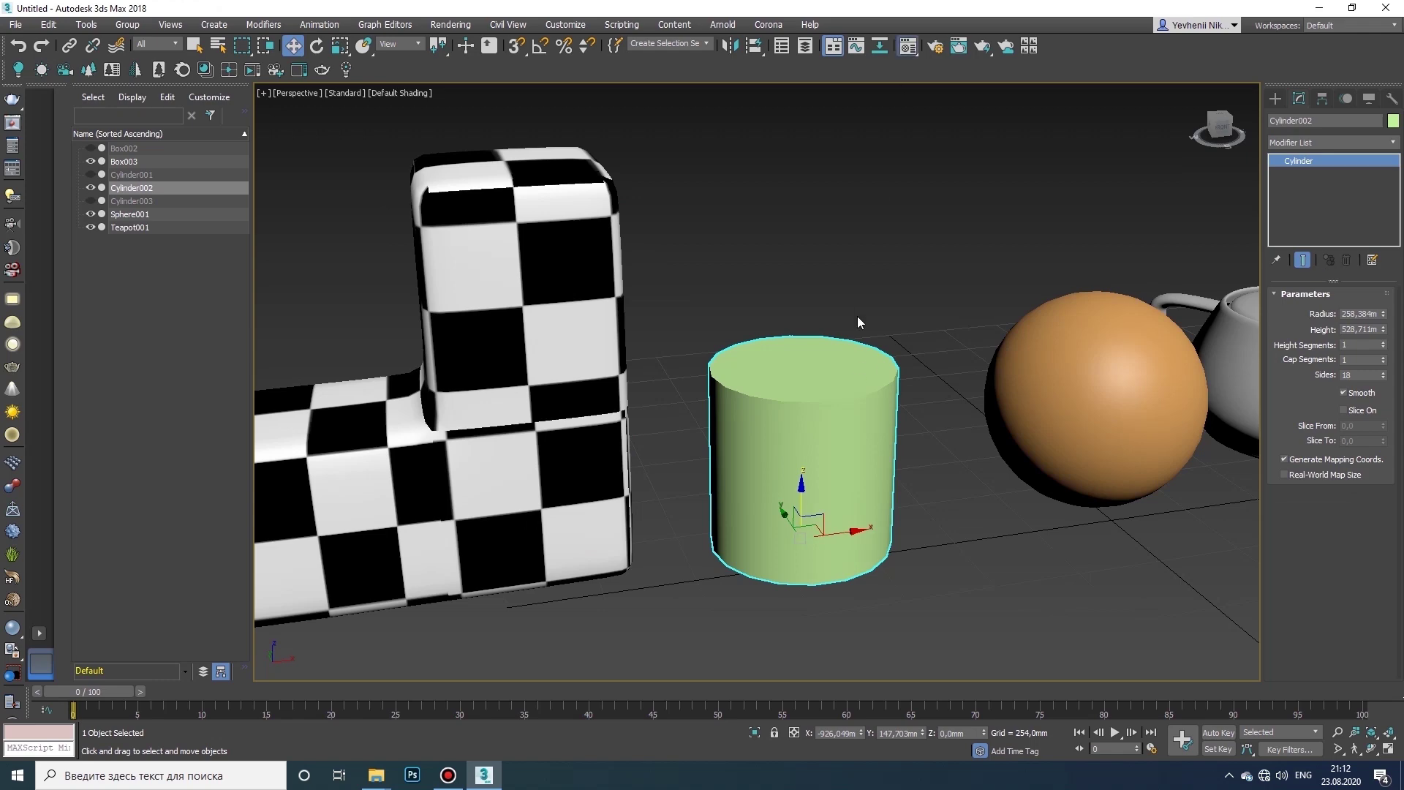
key("m")
left_click_drag(715, 440, 717, 442)
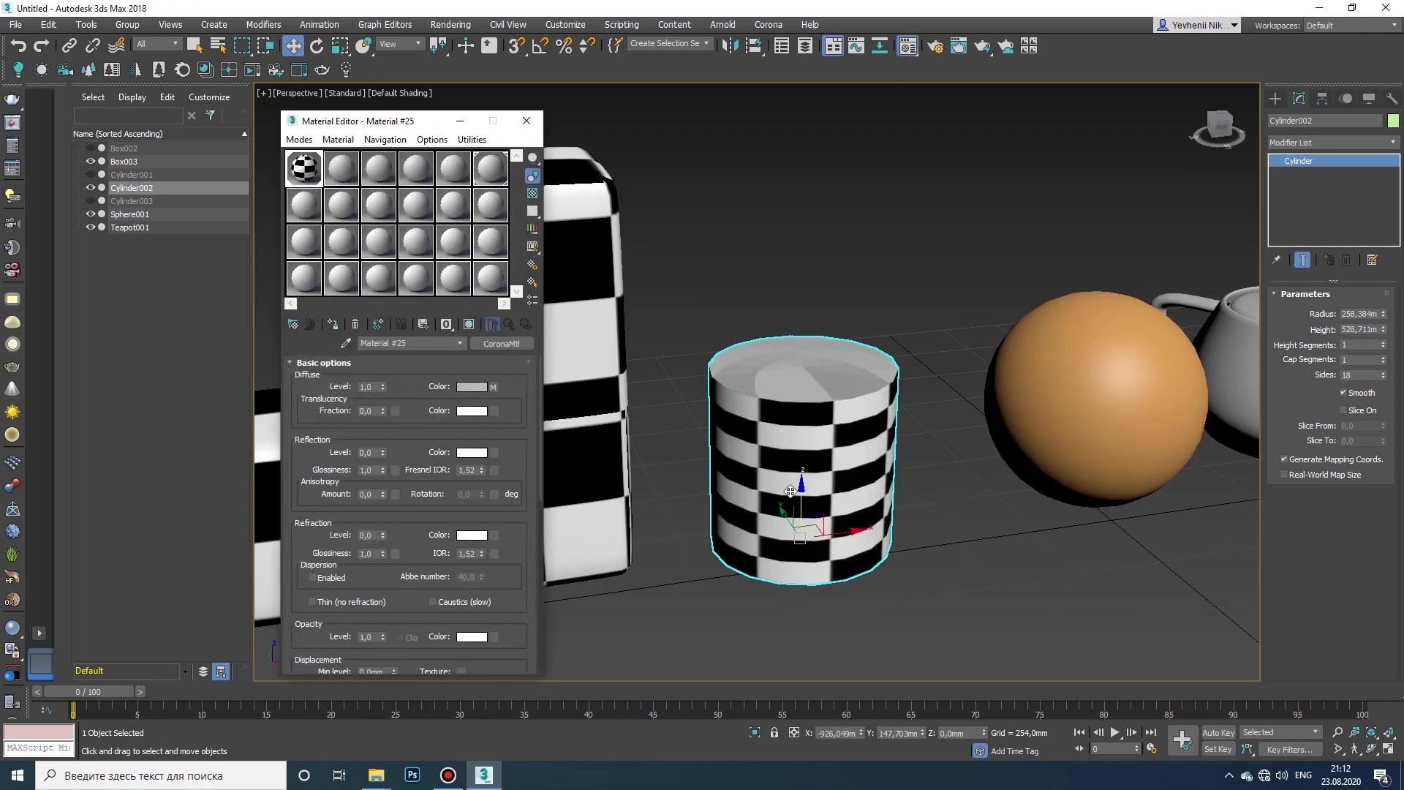
left_click(459, 121)
- Add a UVW Map modifier with Cylindrical mapping to the checkered cylinder
left_click(1371, 749)
left_click_drag(695, 343, 670, 365)
key("w")
left_click(1393, 143)
left_click_drag(1394, 197, 1394, 562)
left_click(1314, 608)
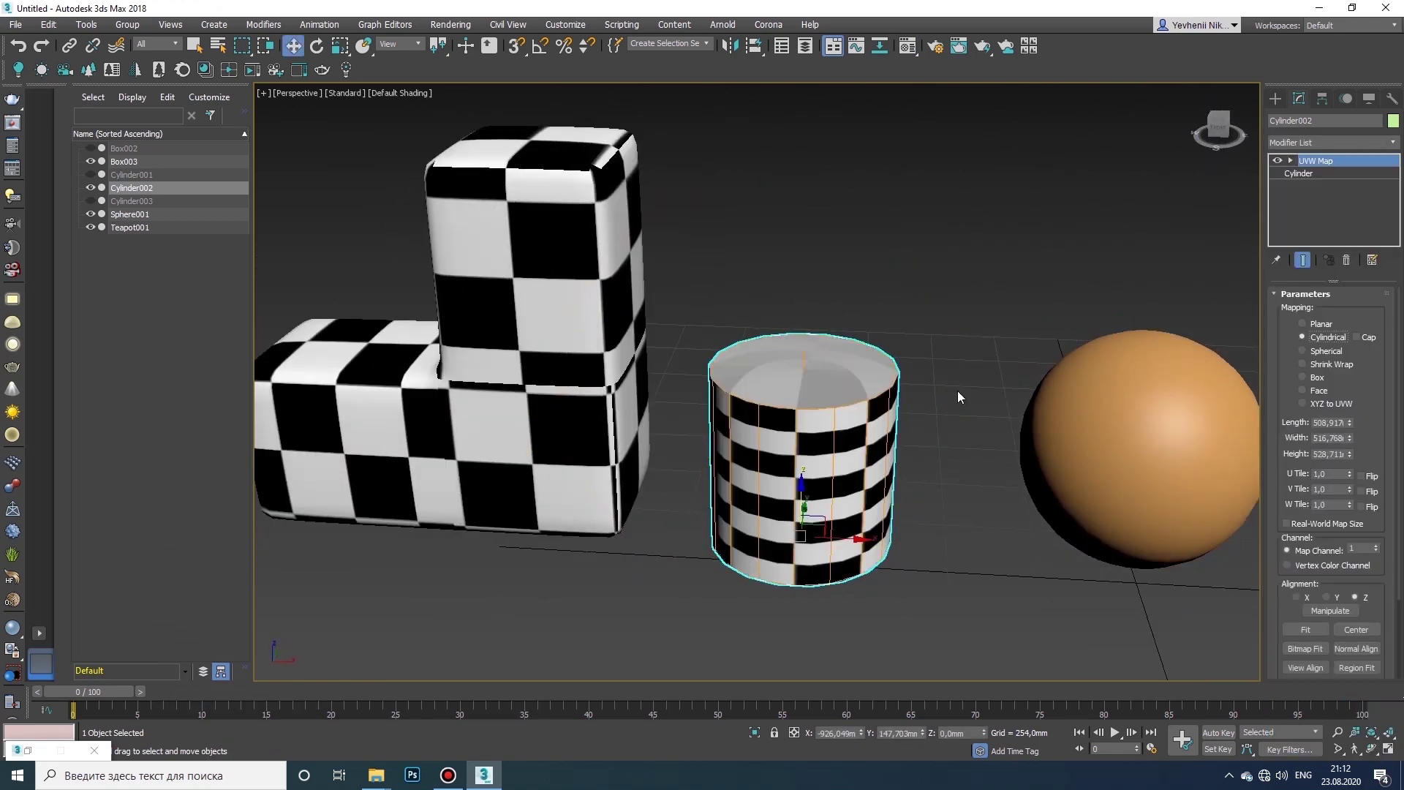
- Turn on the Cap option for the cylinder's Cylindrical mapping
middle_click_drag(797, 392, 765, 394)
scroll(765, 394, "up", 3)
left_click(1355, 337)
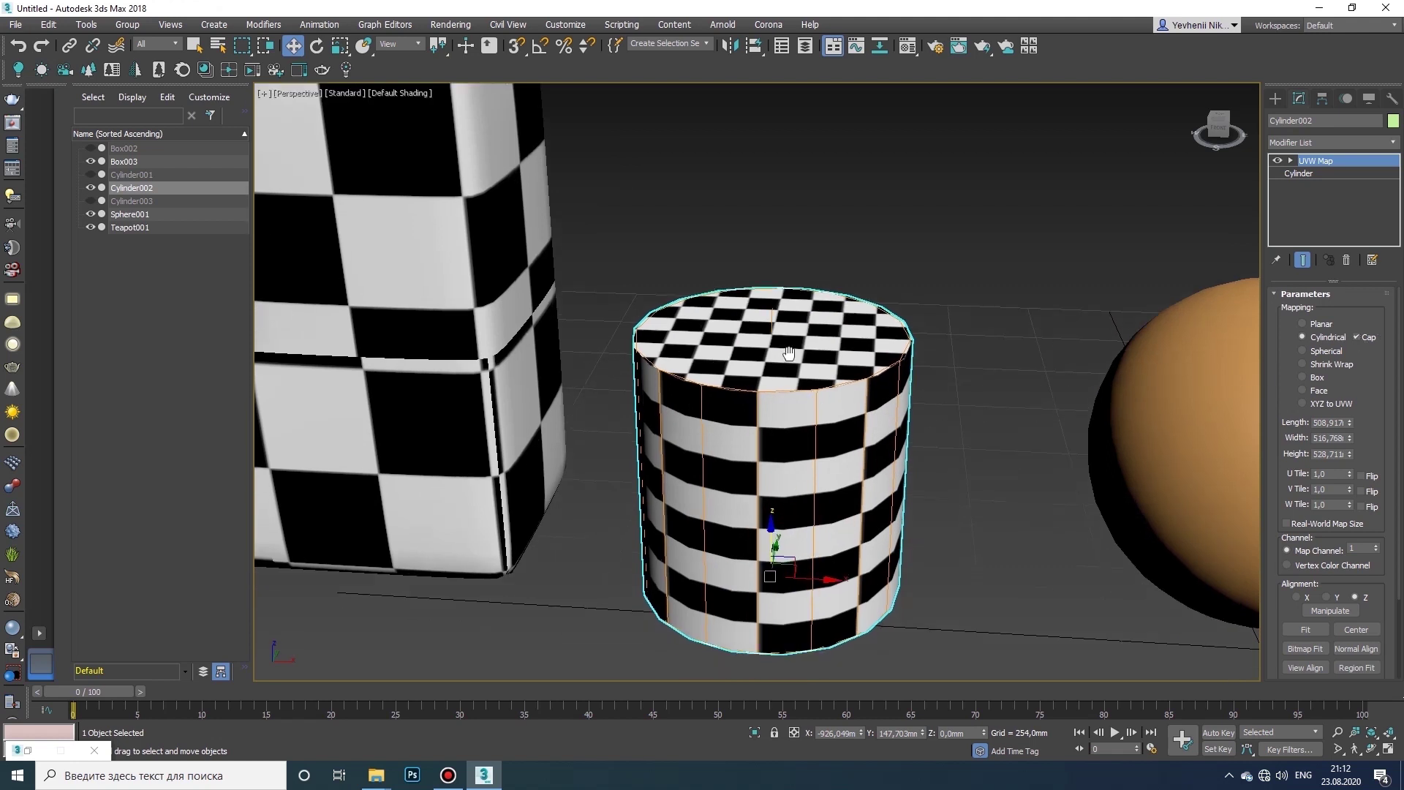
scroll(993, 440, "down", 3)
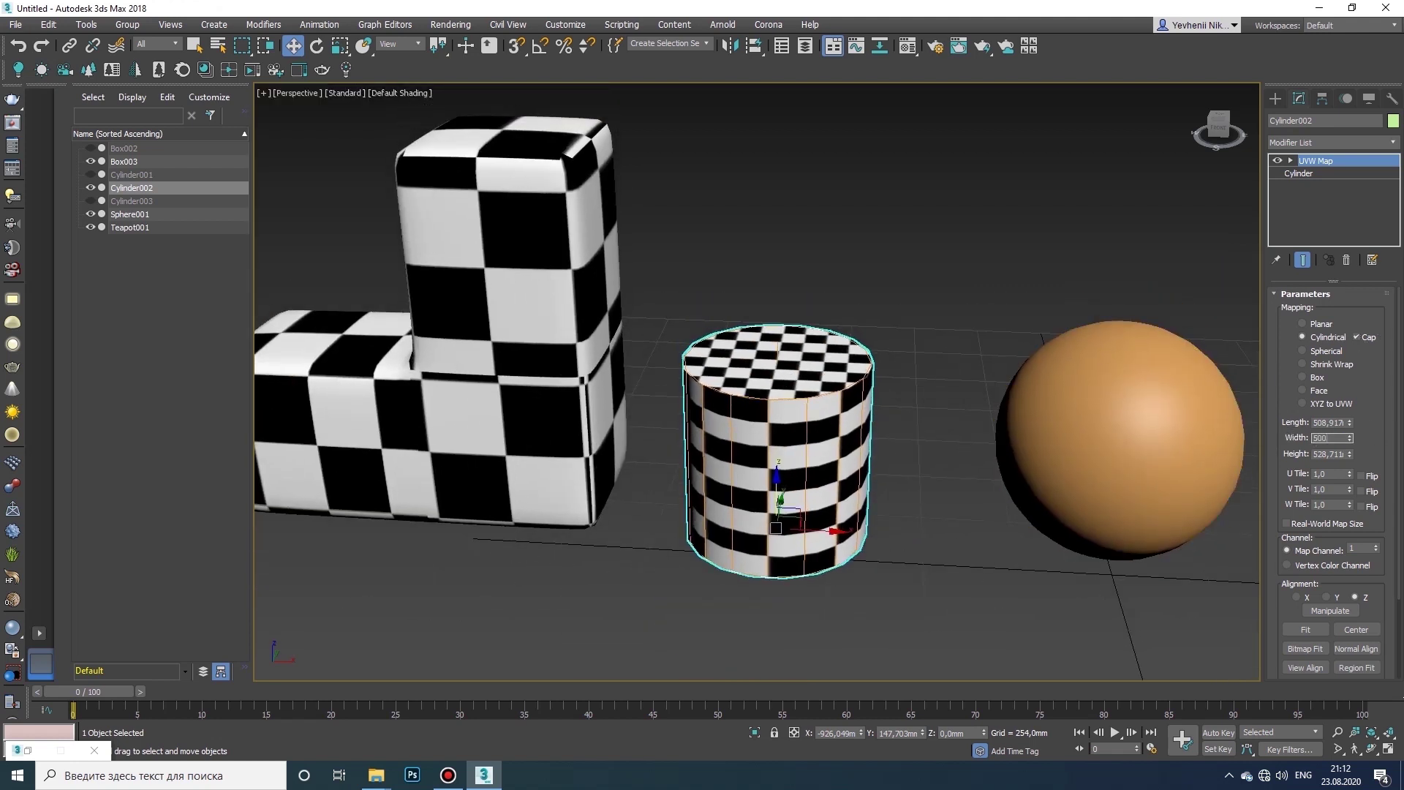
- Set the cylinder's UVW Map length, width and height to 500 mm each
double_click(1317, 423)
type("500")
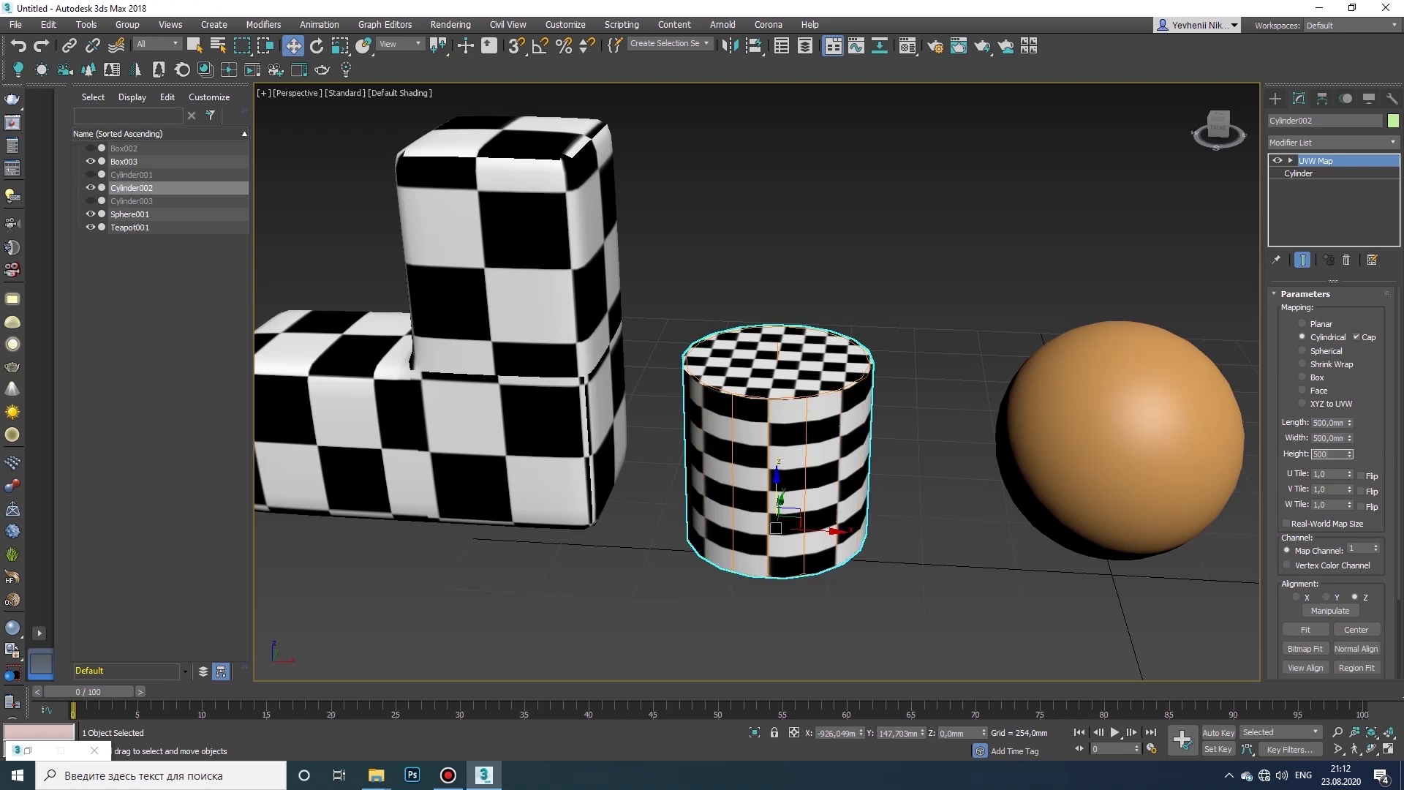
key("Return")
middle_click_drag(702, 442, 793, 435)
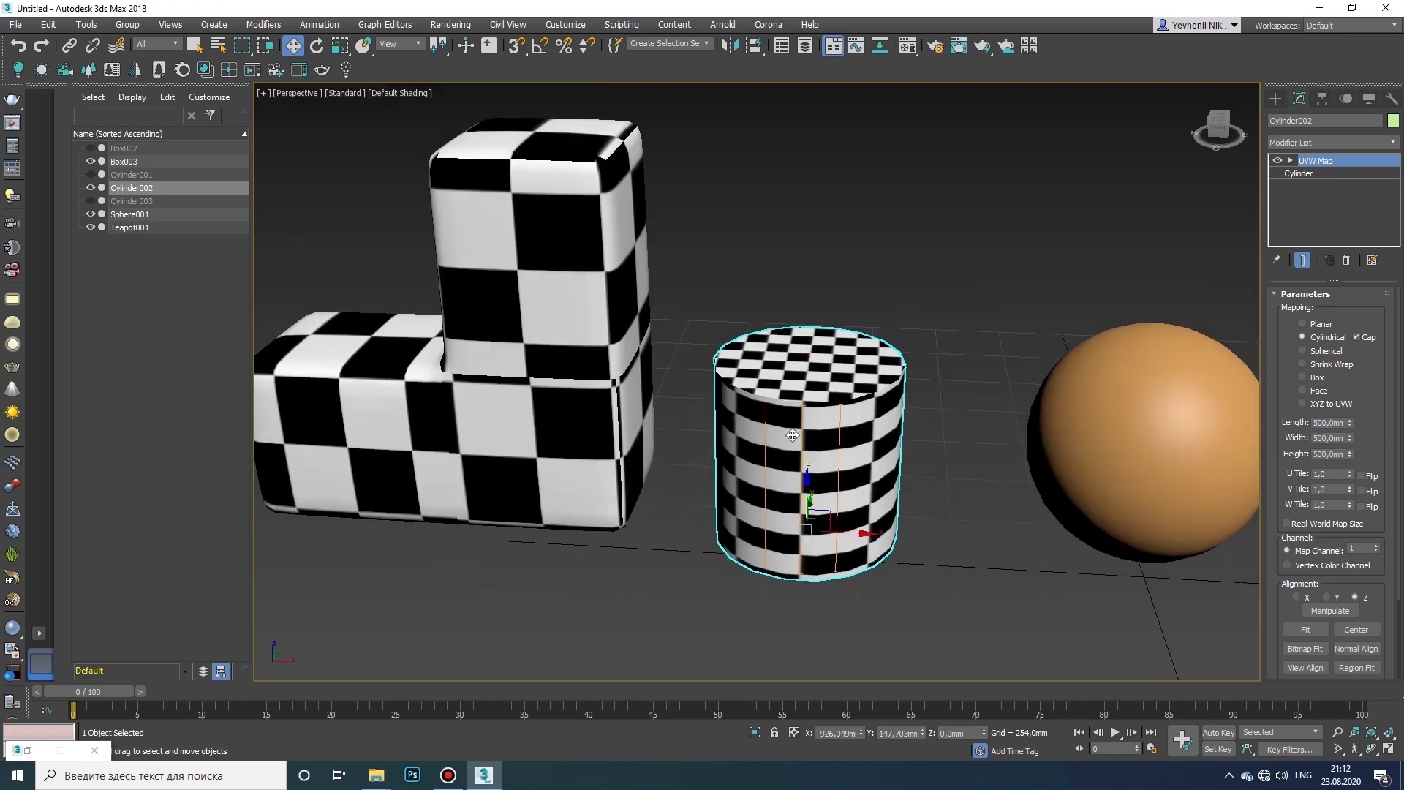
- Scale the cylinder's mapping gizmo to about 338% in height and about 300% across, and nudge it slightly along X
left_click(1316, 173)
scroll(739, 406, "down", 2)
key("r")
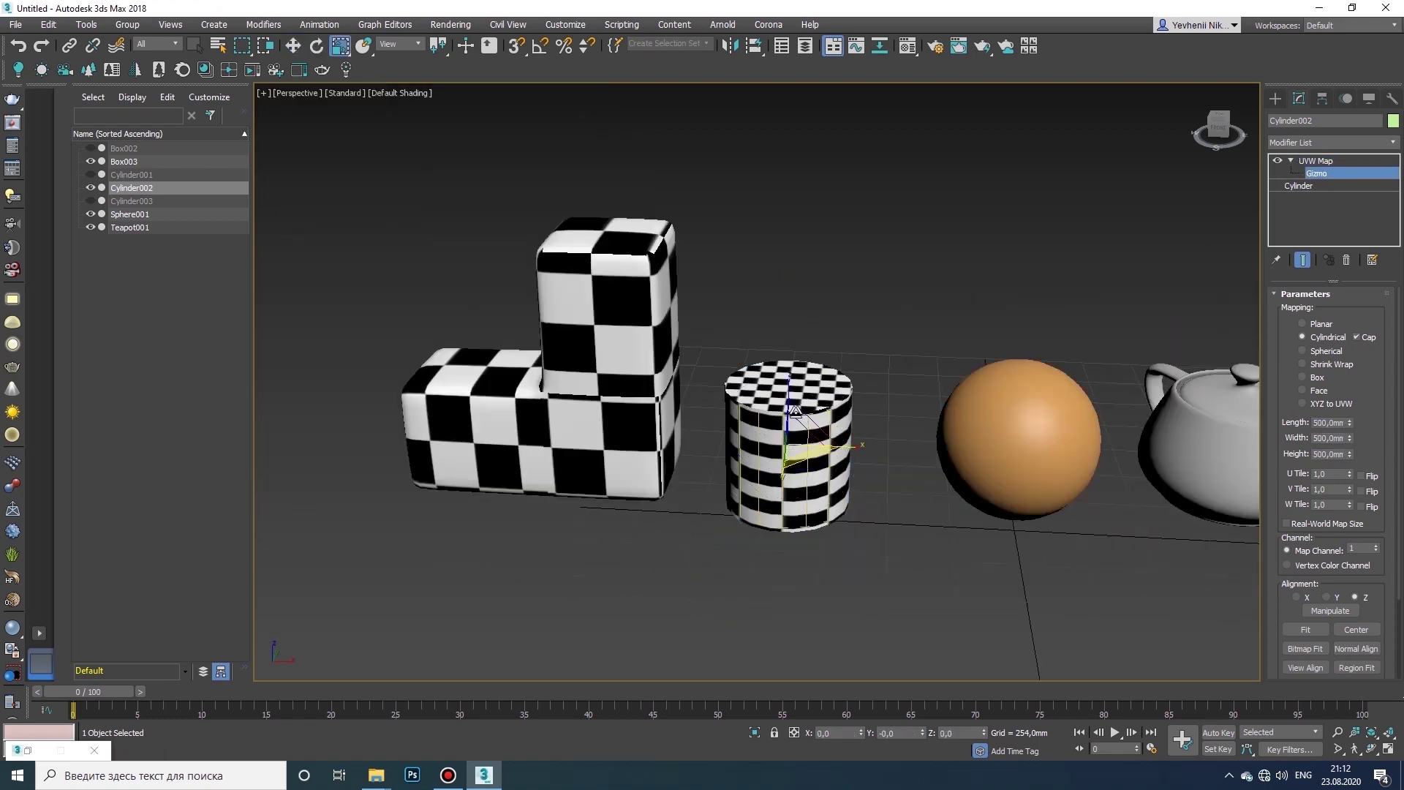
left_click_drag(788, 410, 787, 276)
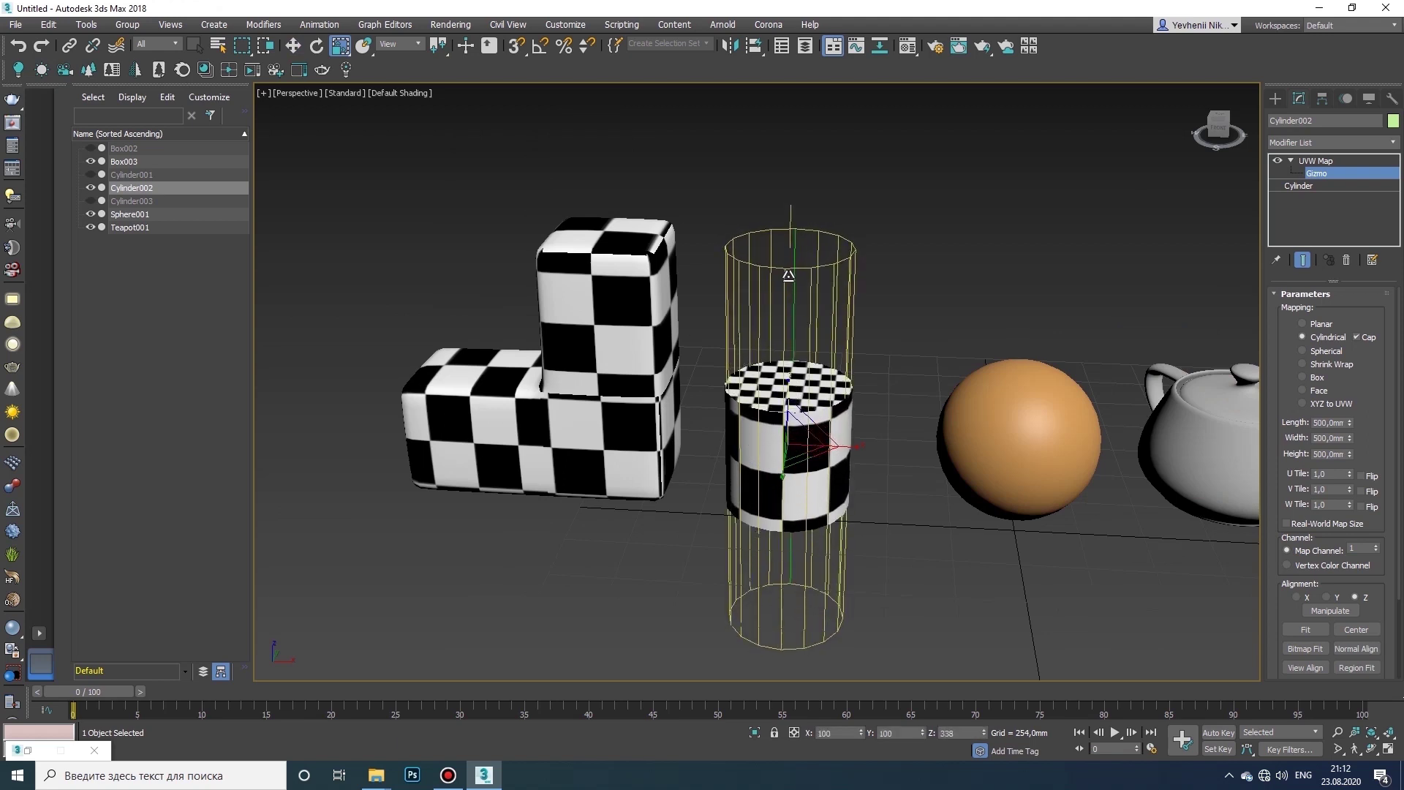
left_click_drag(803, 454, 892, 537)
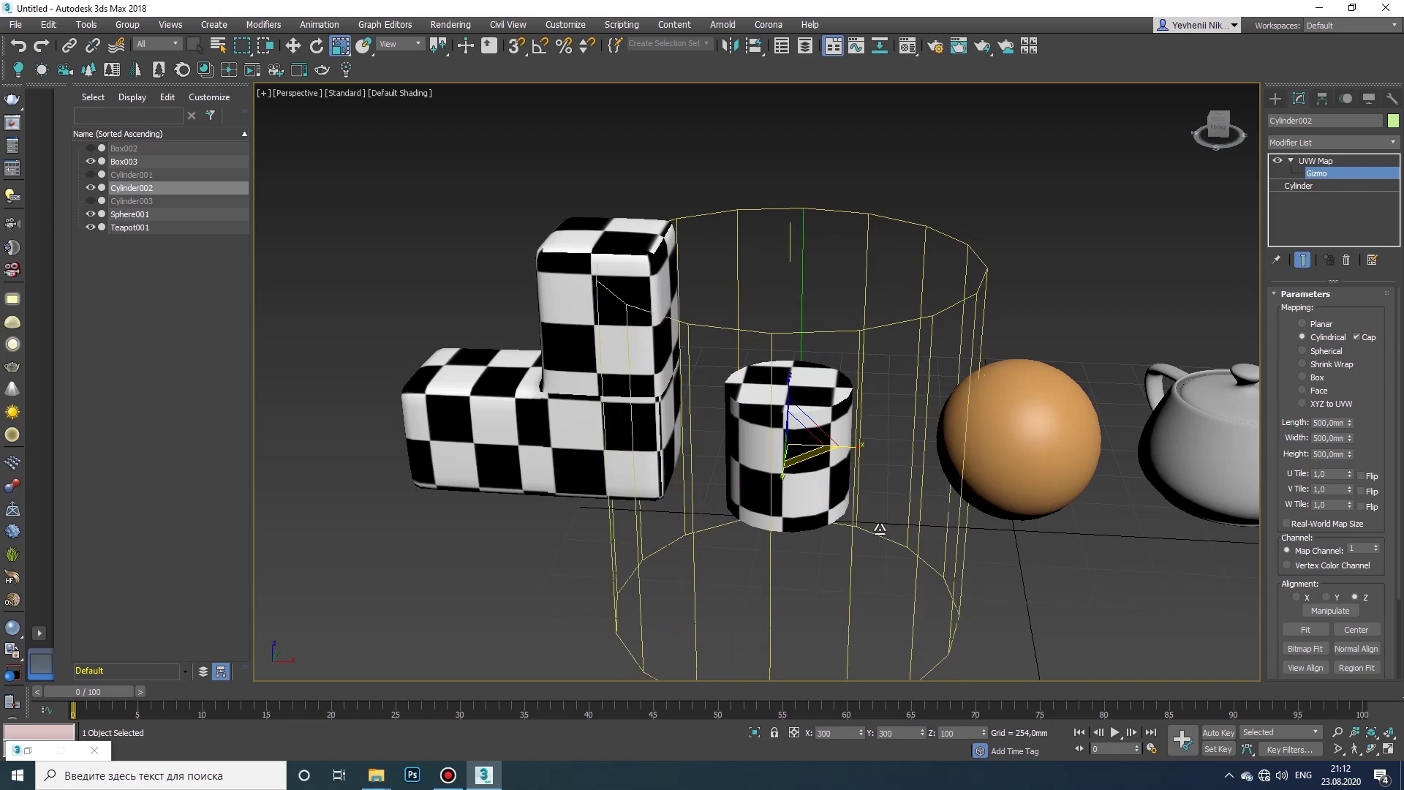
scroll(805, 440, "up", 5)
key("w")
left_click_drag(813, 450, 822, 453)
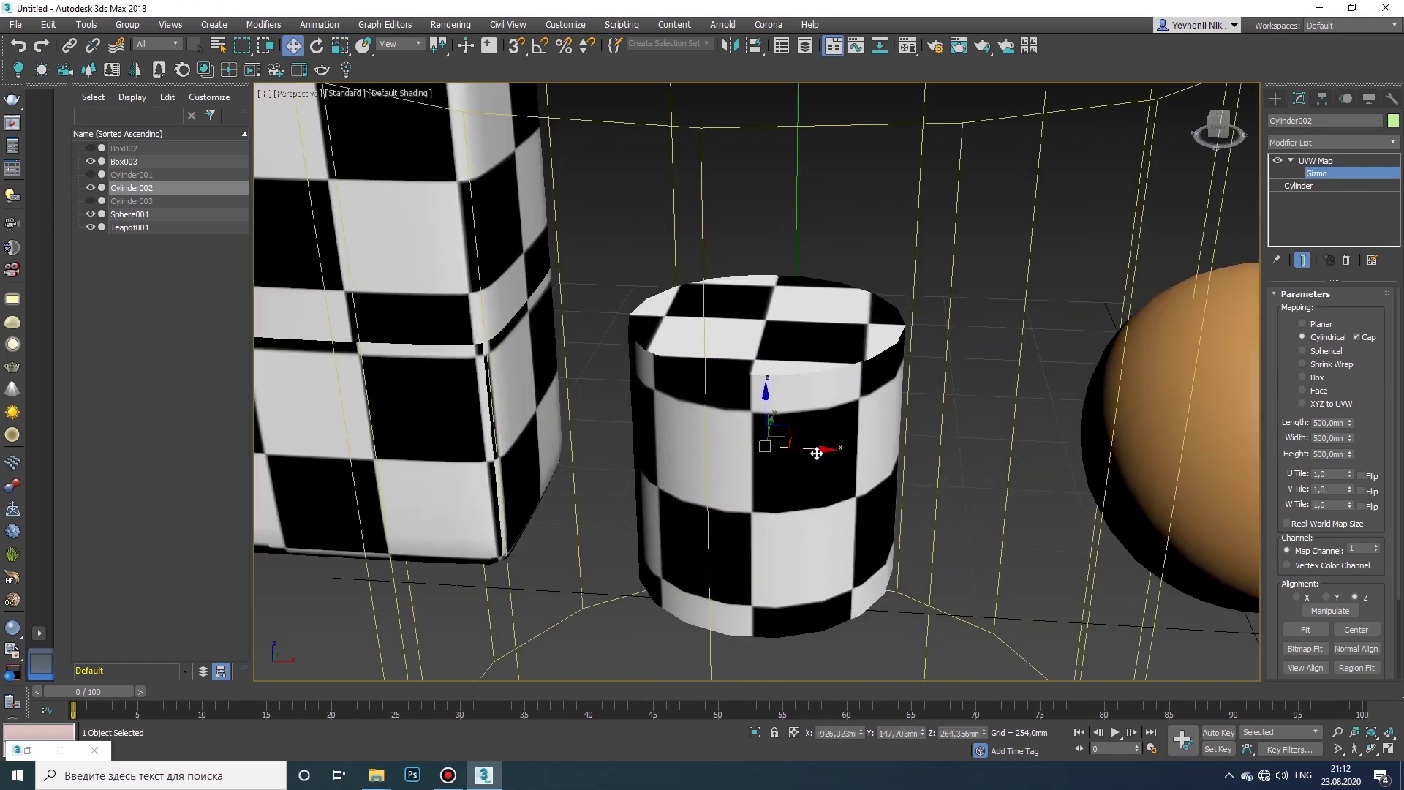
- Convert the checkered cylinder to an Editable Poly
scroll(821, 452, "down", 6)
middle_click_drag(1050, 526, 905, 440, "alt")
middle_click_drag(775, 435, 655, 430)
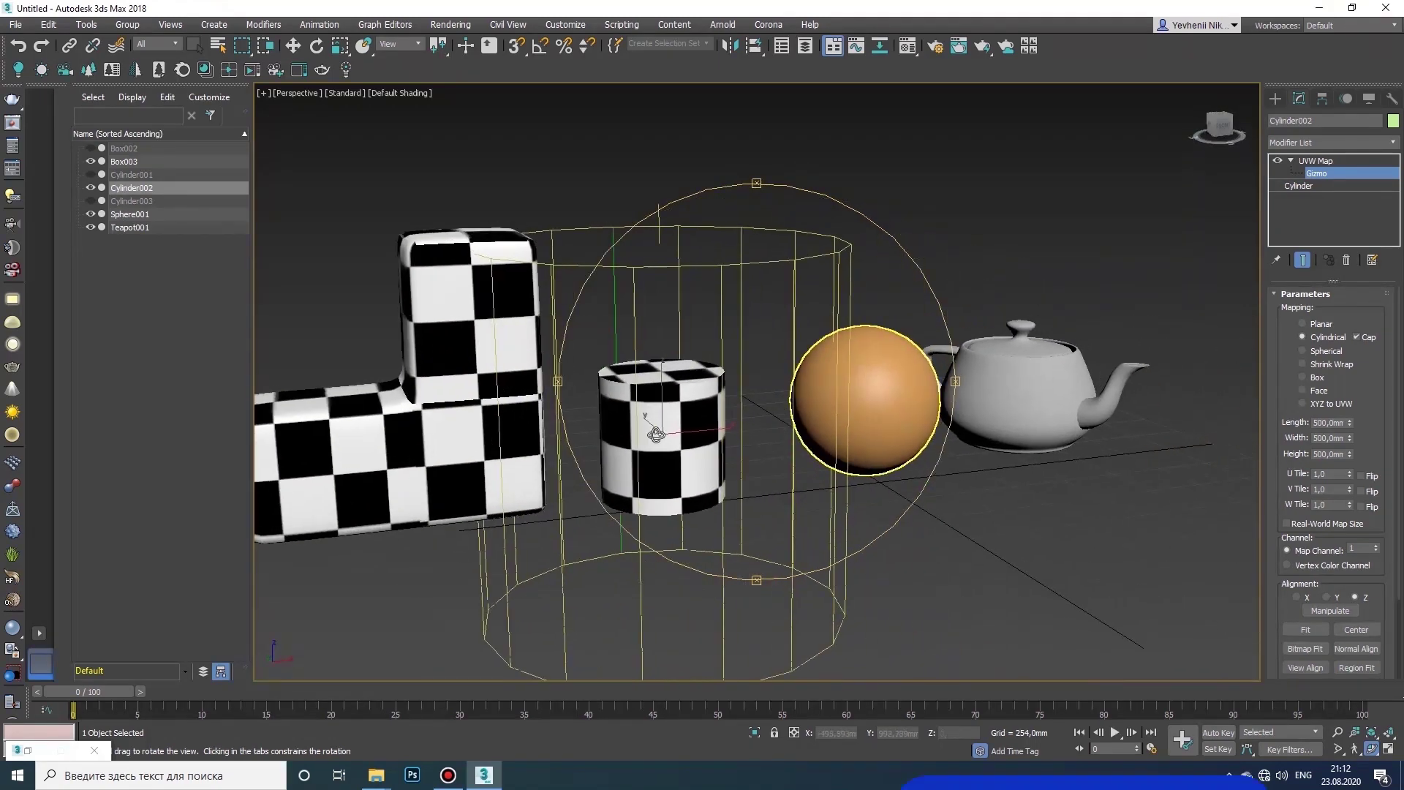
scroll(656, 430, "up", 3)
right_click(678, 404)
mouse_move(786, 558)
left_click(909, 567)
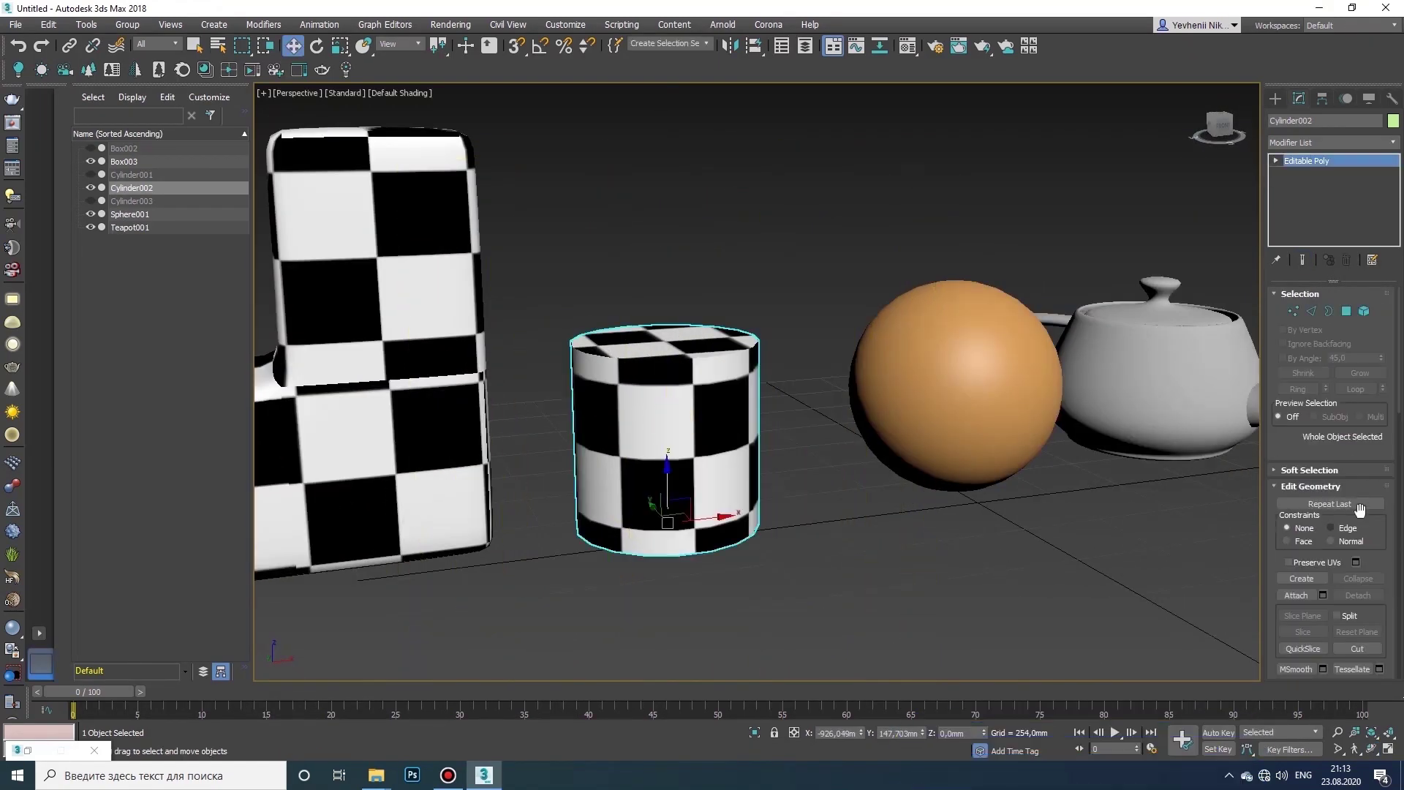
- Select the orange sphere and assign the checker material to it
left_click(951, 351)
middle_click_drag(956, 223, 786, 304)
left_click(907, 47)
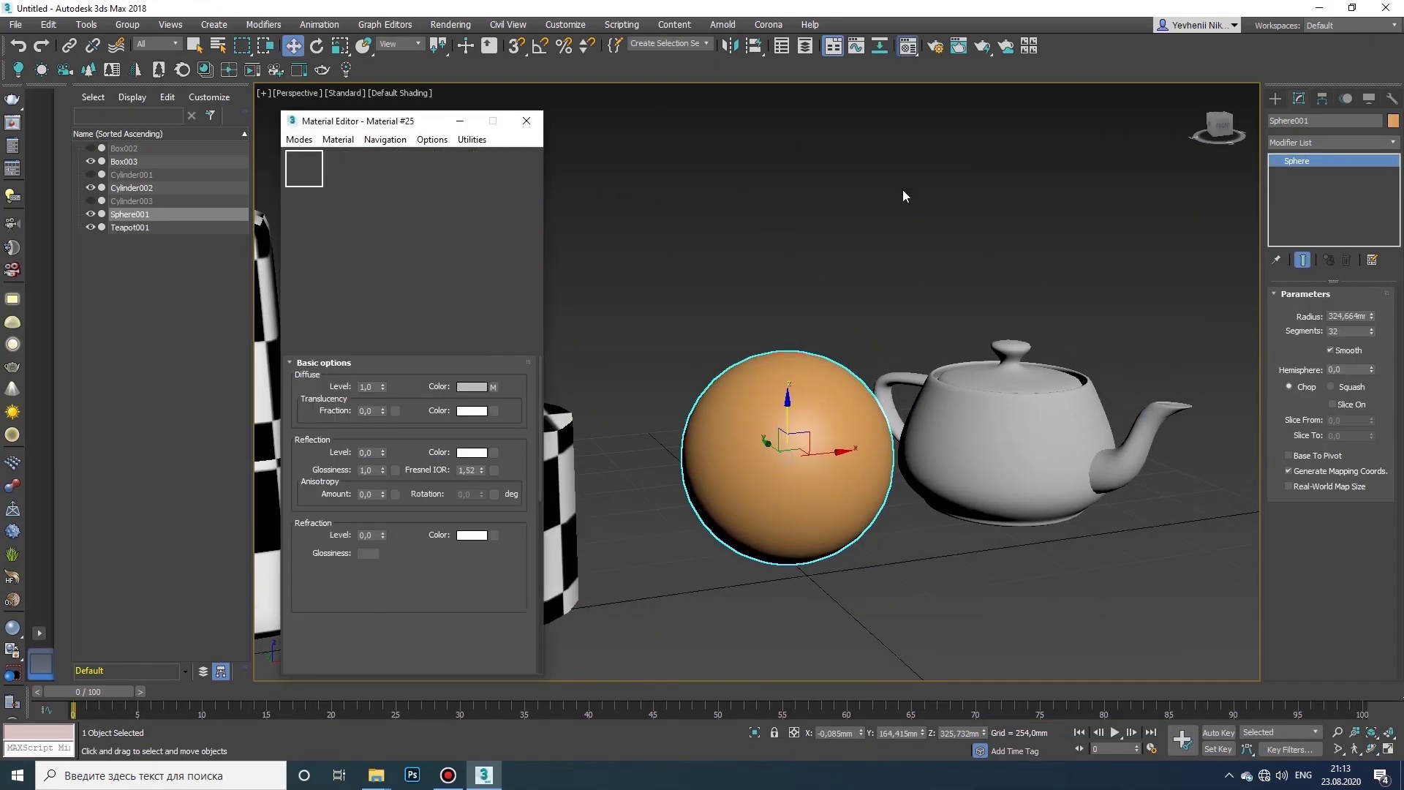
left_click_drag(761, 405, 769, 424)
scroll(772, 431, "up", 2)
left_click(527, 121)
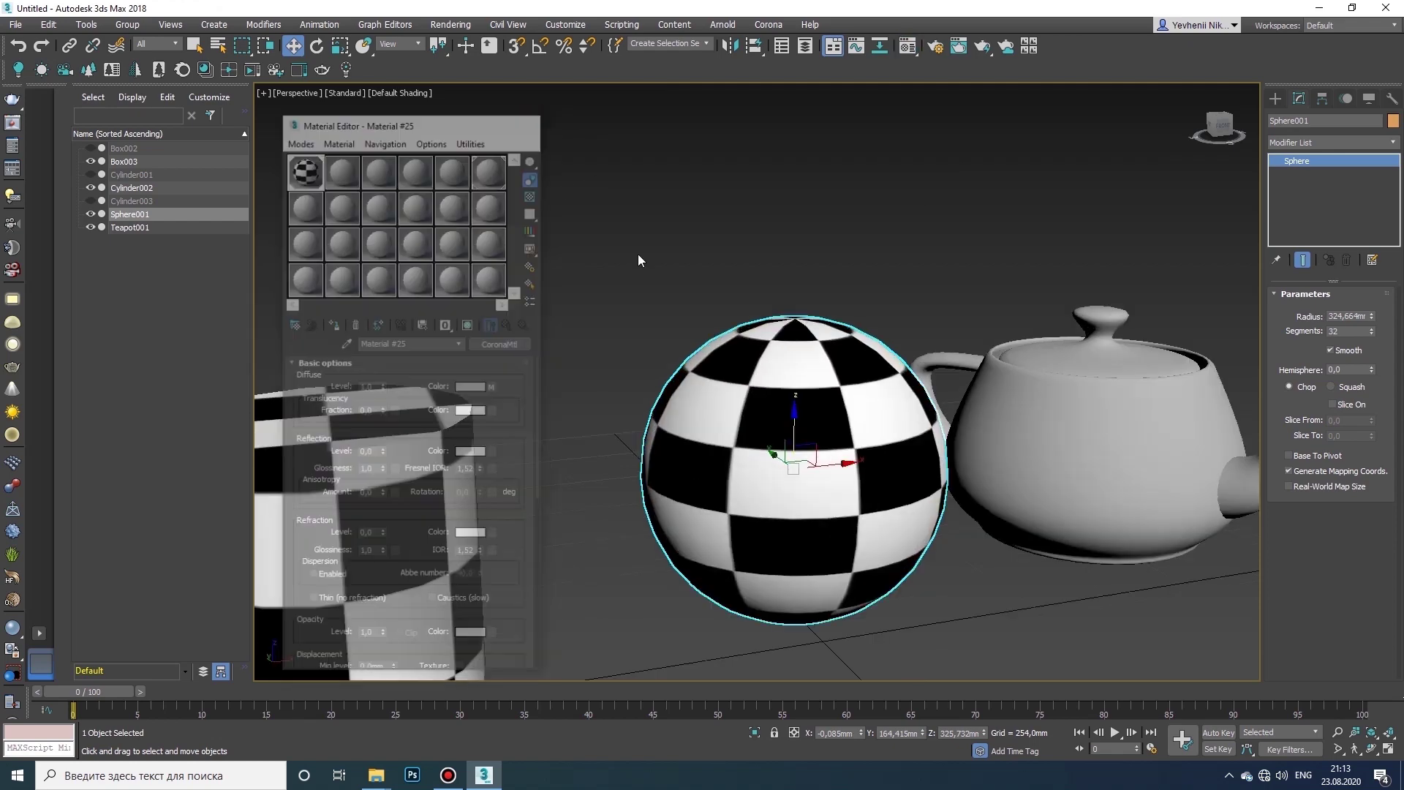
- Add a UVW Map modifier to the checkered sphere
scroll(799, 392, "down", 2)
left_click(1370, 749)
left_click_drag(805, 366, 827, 446)
right_click(828, 447)
left_click(1393, 143)
scroll(1317, 439, "down", 15)
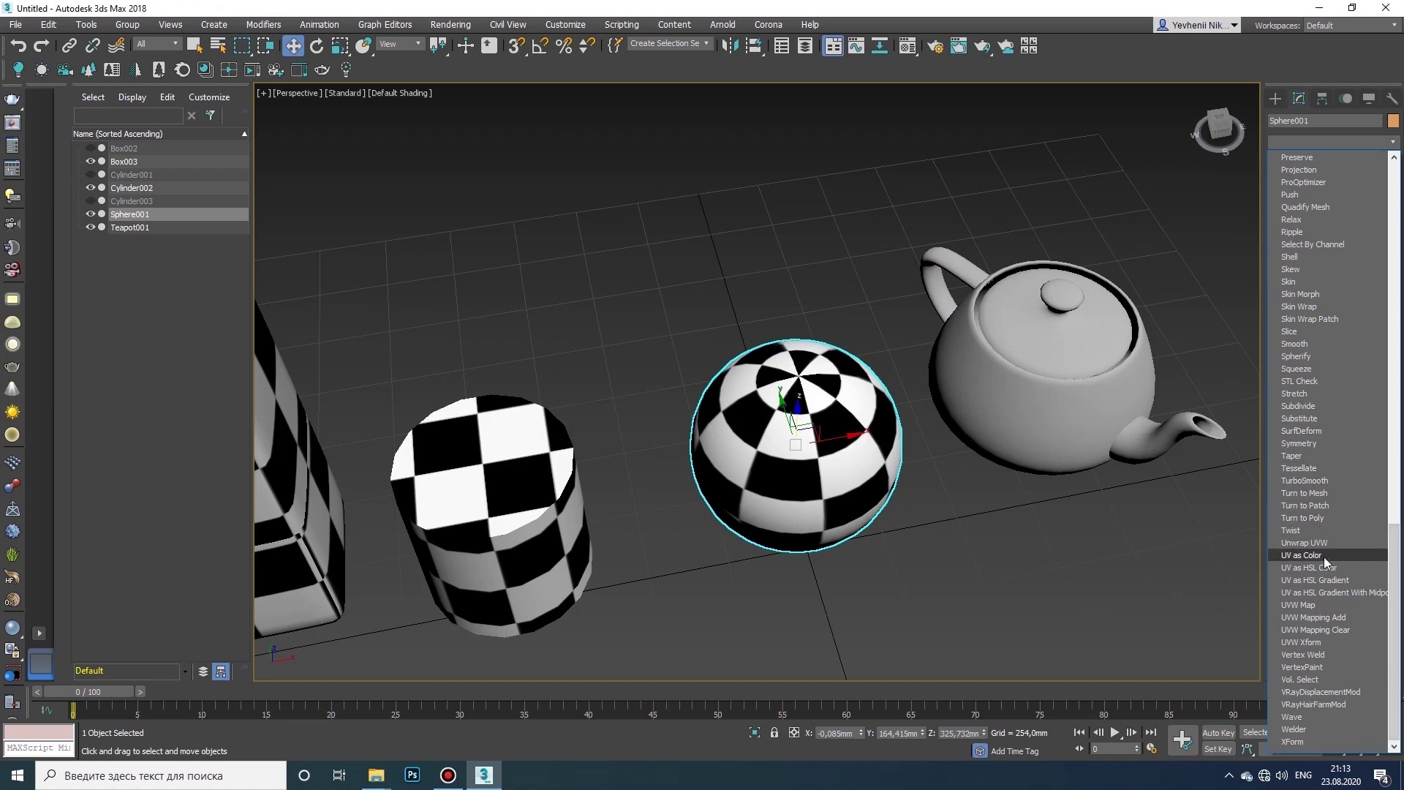
left_click(1303, 605)
- Rotate the sphere's planar mapping gizmo at an angle and switch the viewport display to Edged Faces
left_click(1373, 749)
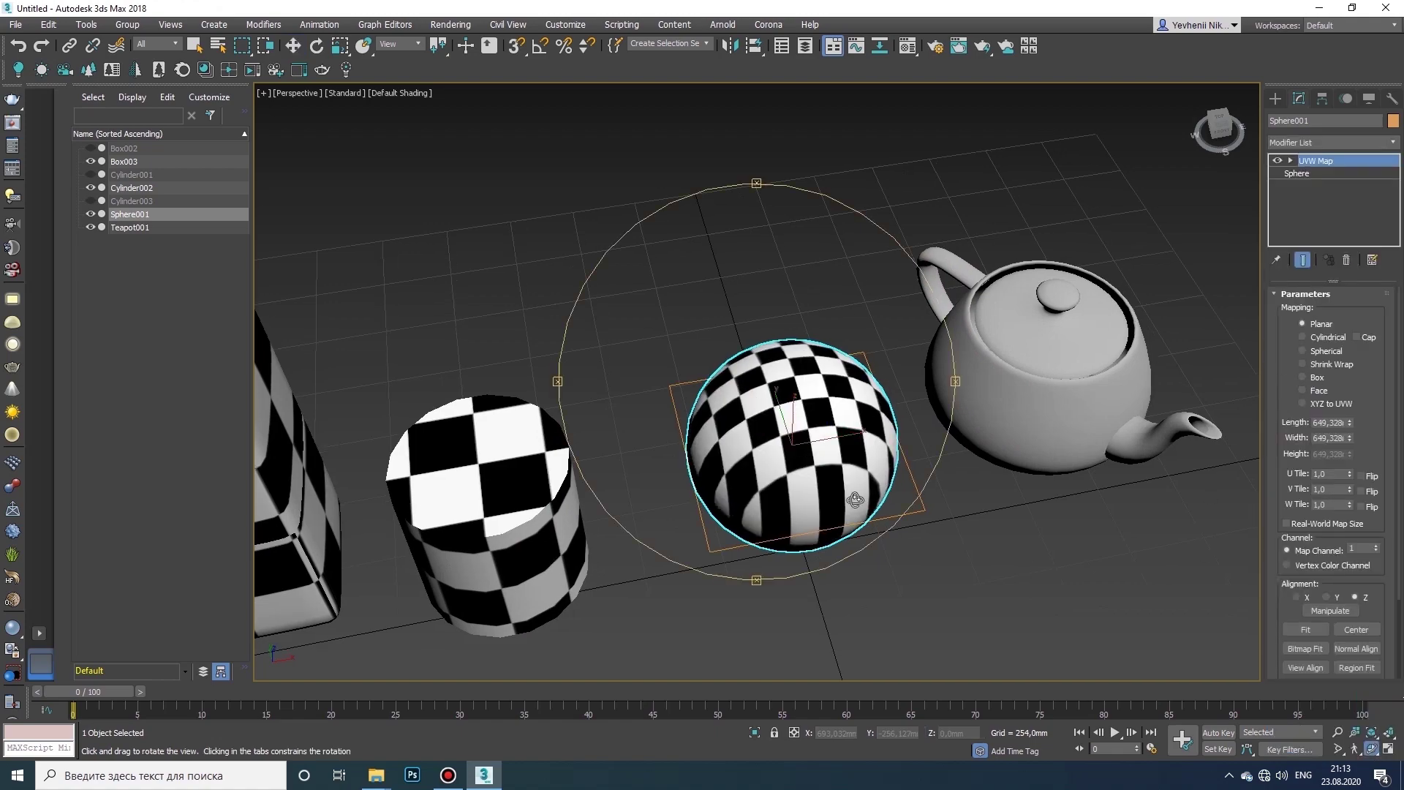
left_click_drag(760, 460, 847, 406)
right_click(847, 407)
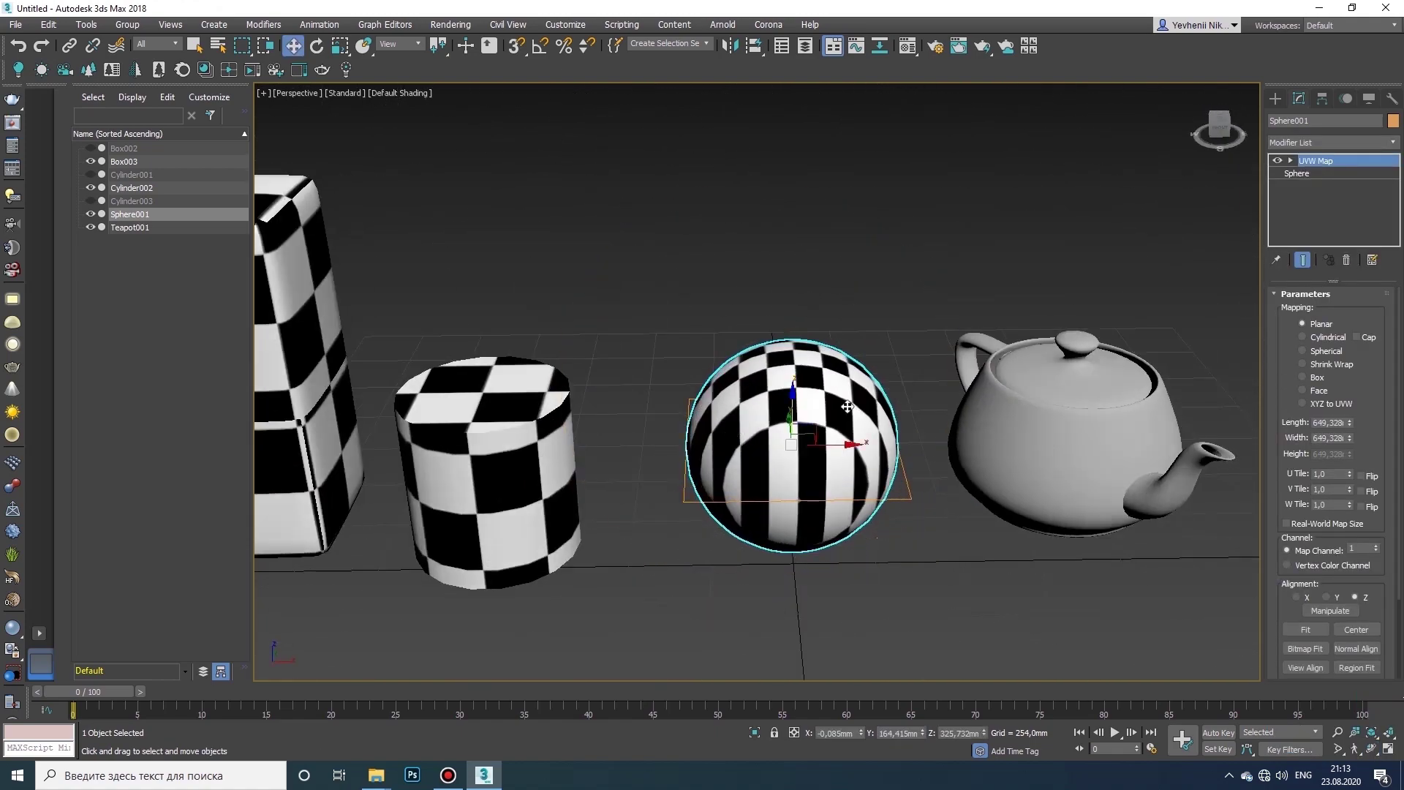
left_click(1320, 174)
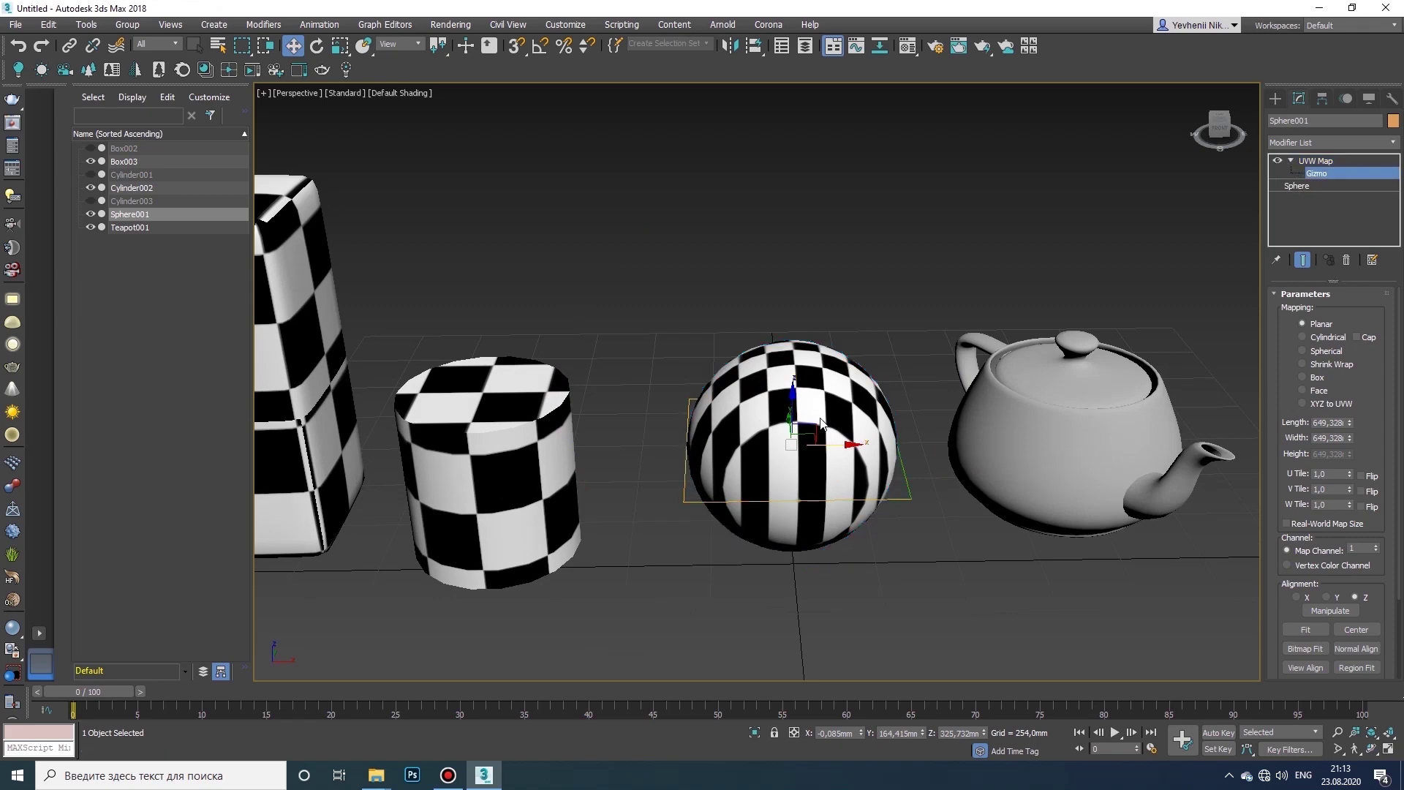
mouse_move(811, 433)
left_mouse_down()
mouse_move(808, 526)
mouse_move(873, 590)
mouse_move(836, 542)
mouse_move(848, 504)
mouse_move(829, 429)
mouse_move(772, 468)
left_mouse_up()
left_click(420, 94)
left_click(475, 237)
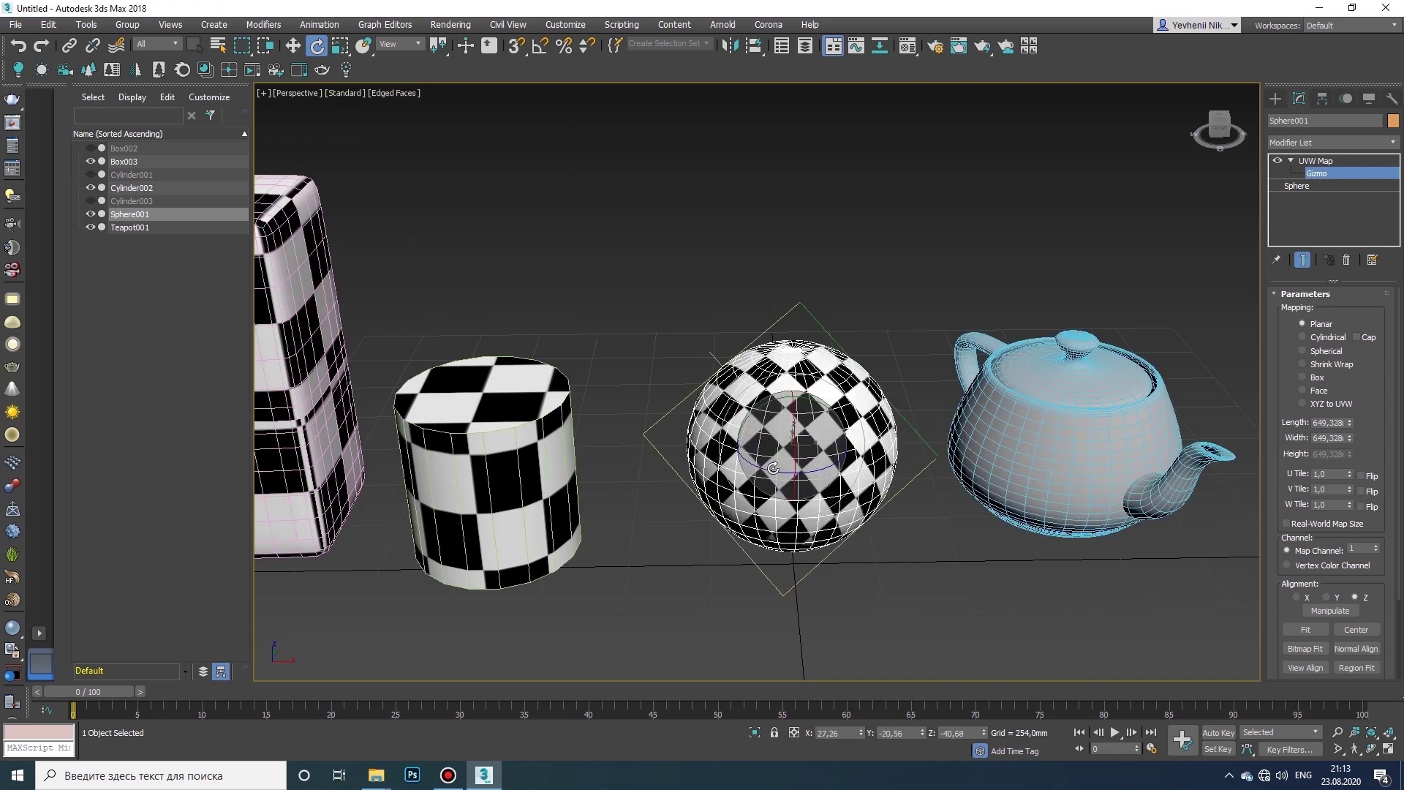
- Switch the sphere's mapping to Cylindrical and reset its gizmo
left_click(1302, 338)
scroll(822, 397, "up", 3)
scroll(1324, 570, "down", 2)
left_click(1306, 642)
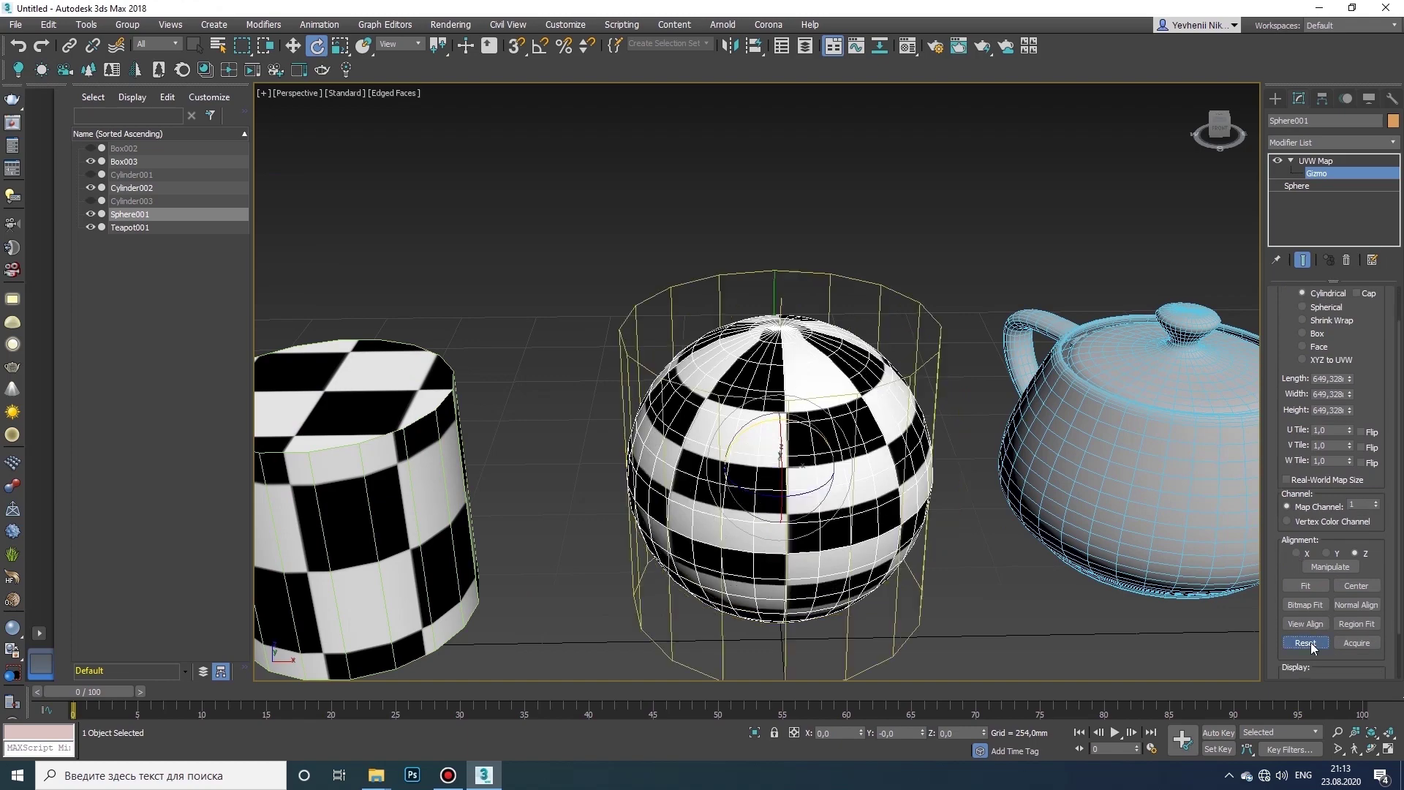
- Move the sphere's cylindrical mapping gizmo off centre to about X -23 mm, Y 82 mm
left_click(1371, 747)
left_click_drag(761, 336, 804, 344)
key("e")
left_click(1372, 747)
key("w")
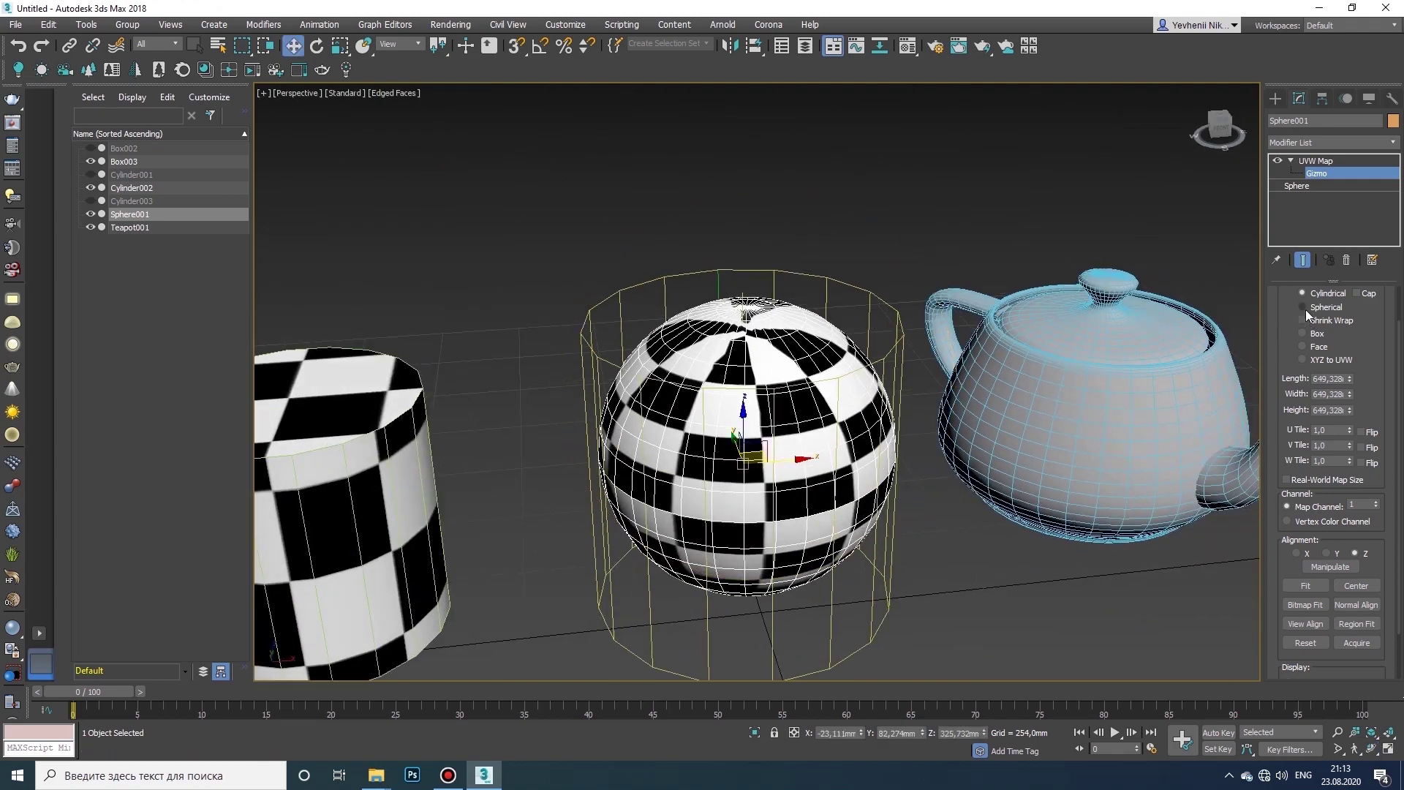
- Change the sphere's mapping to Spherical and reset the gizmo to centre it on the sphere
left_click(1302, 307)
middle_click_drag(785, 324, 804, 289)
left_click(1368, 748)
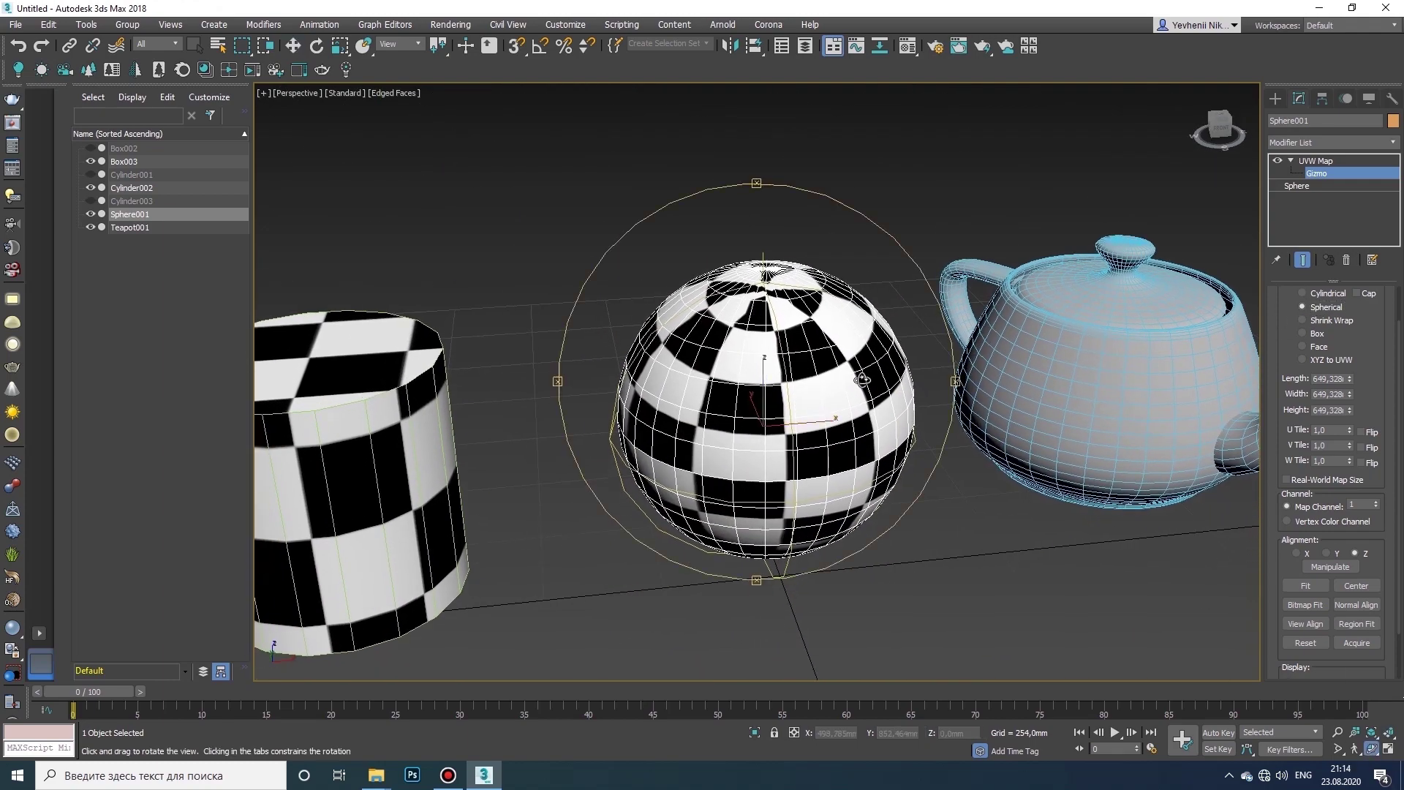
left_click_drag(863, 379, 841, 475)
key("w")
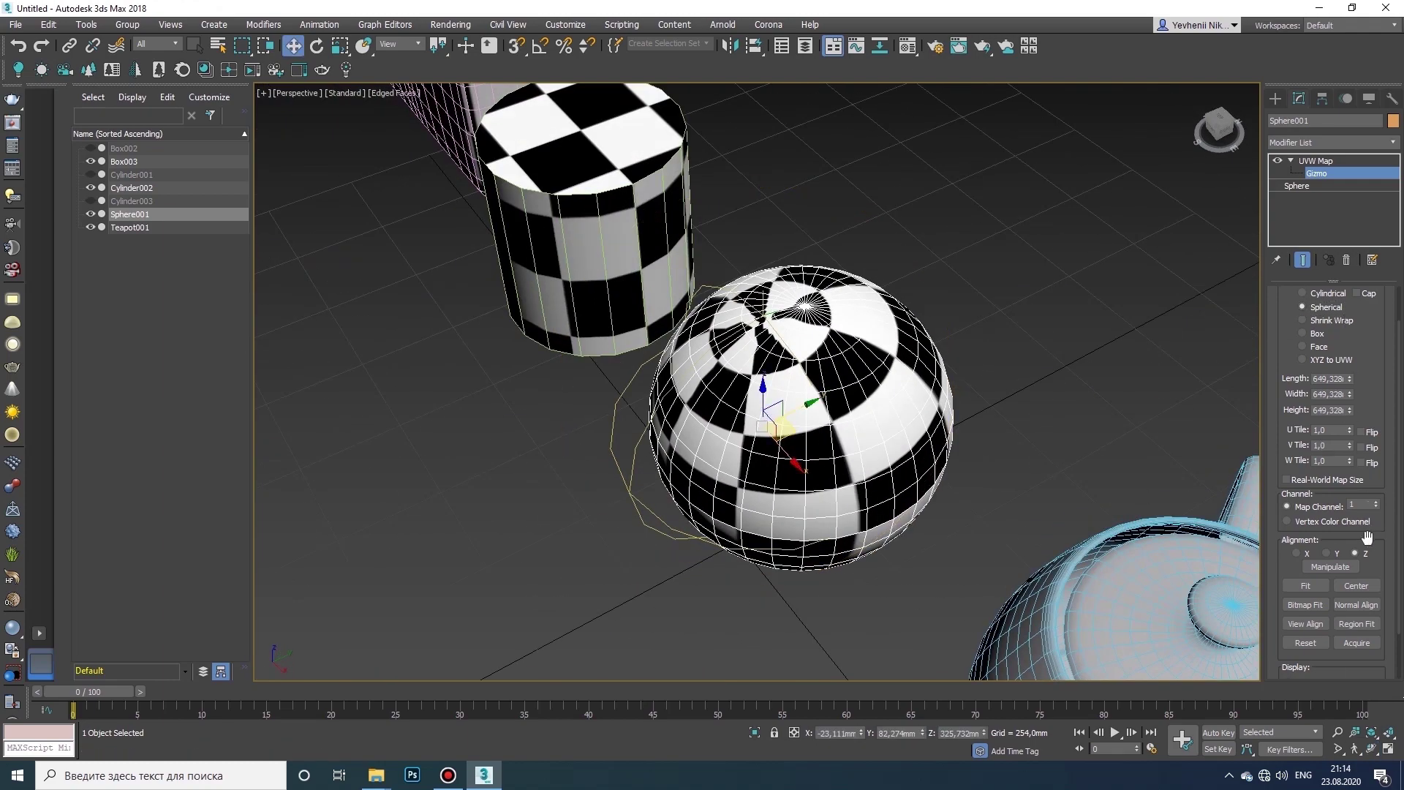
left_click(1308, 641)
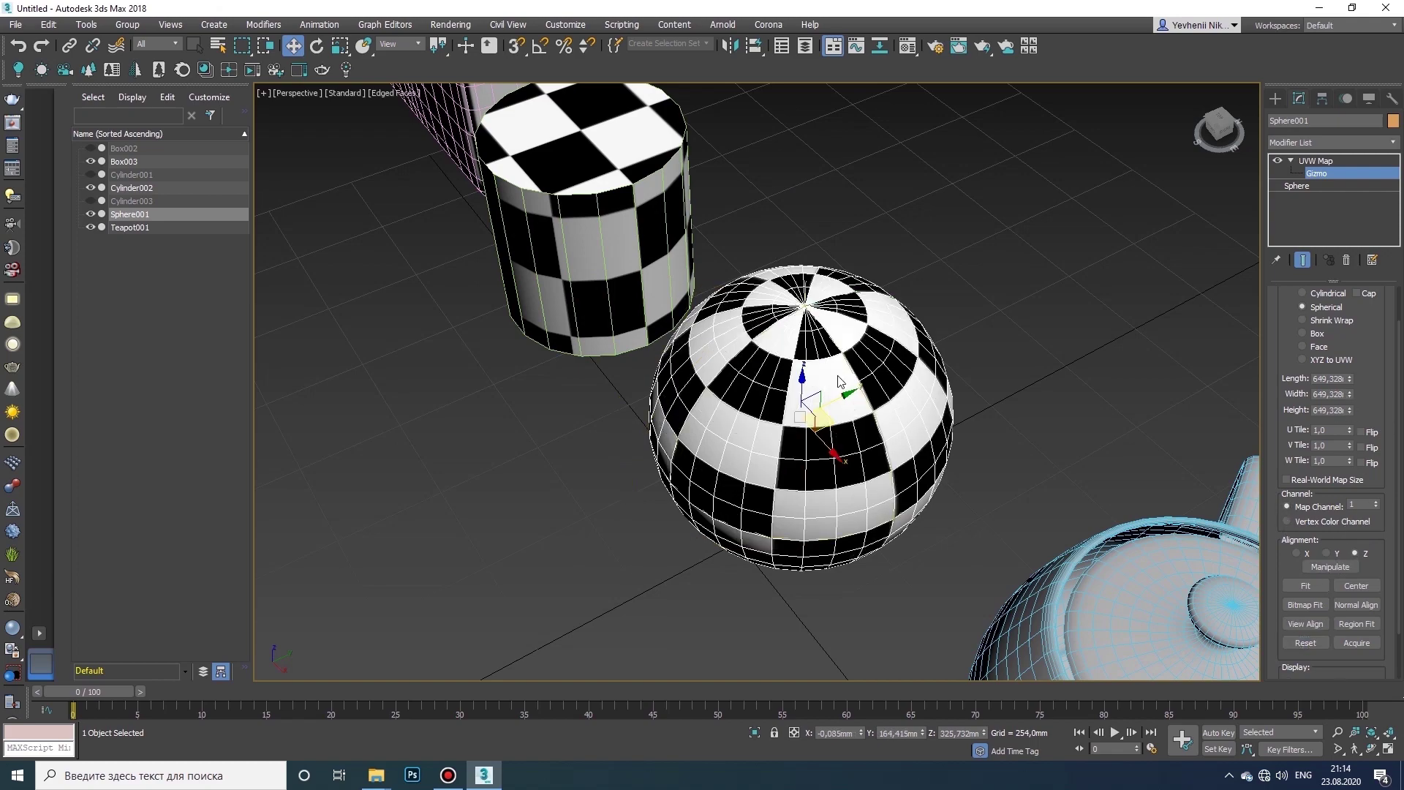
- Try scaling the spherical mapping gizmo and changing the U tiling, undoing each change
left_click(1372, 749)
left_click_drag(735, 406, 798, 385)
key("w")
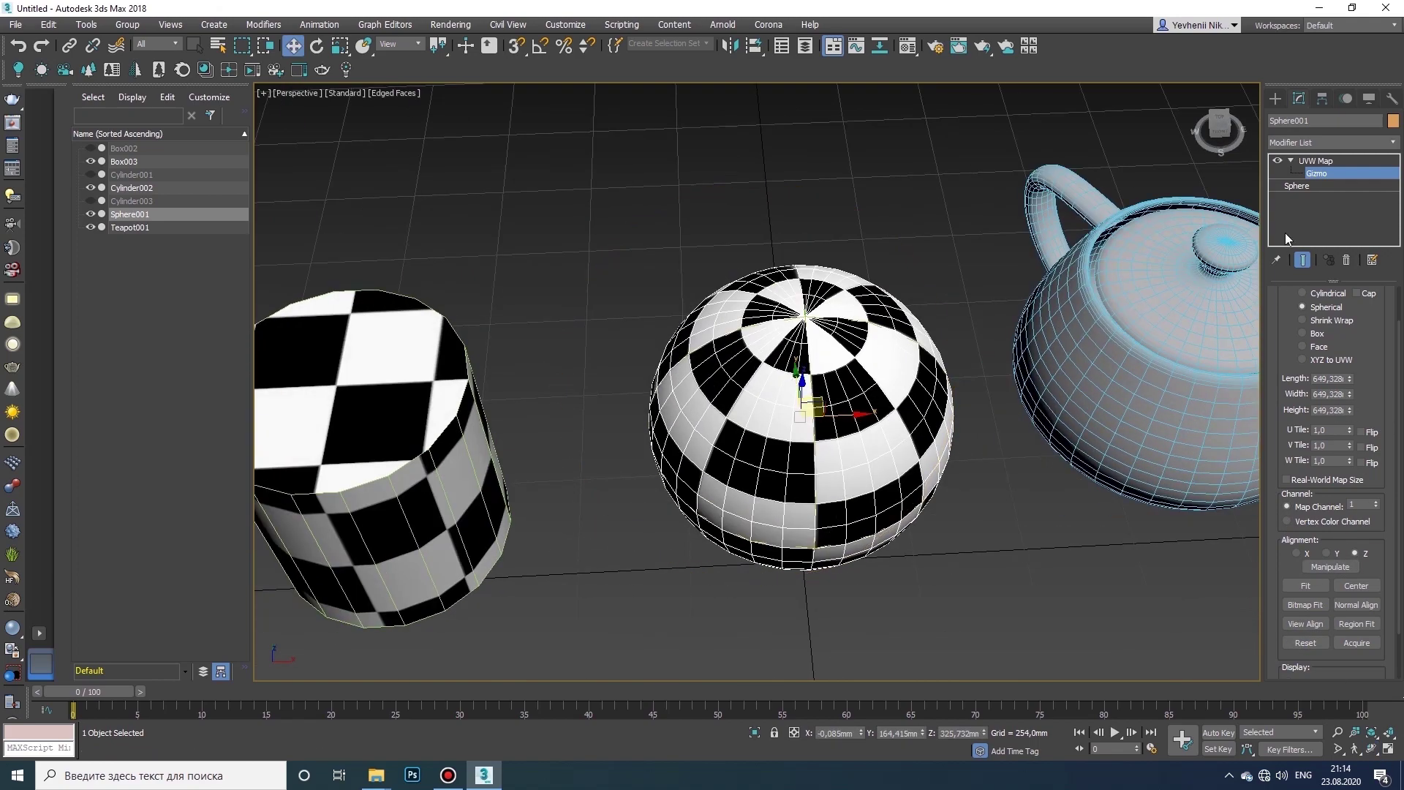
key("r")
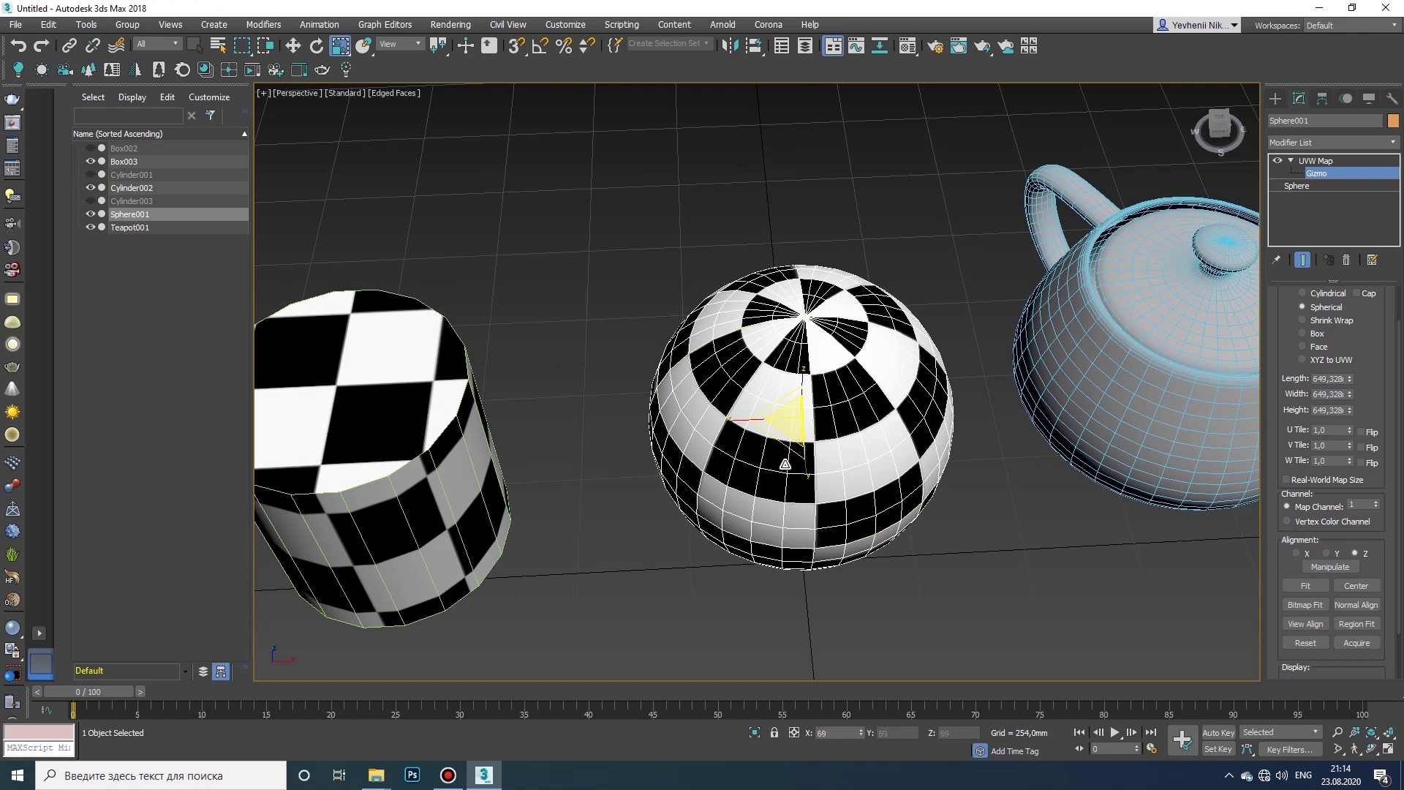
left_click_drag(786, 464, 796, 347)
key("ctrl+z")
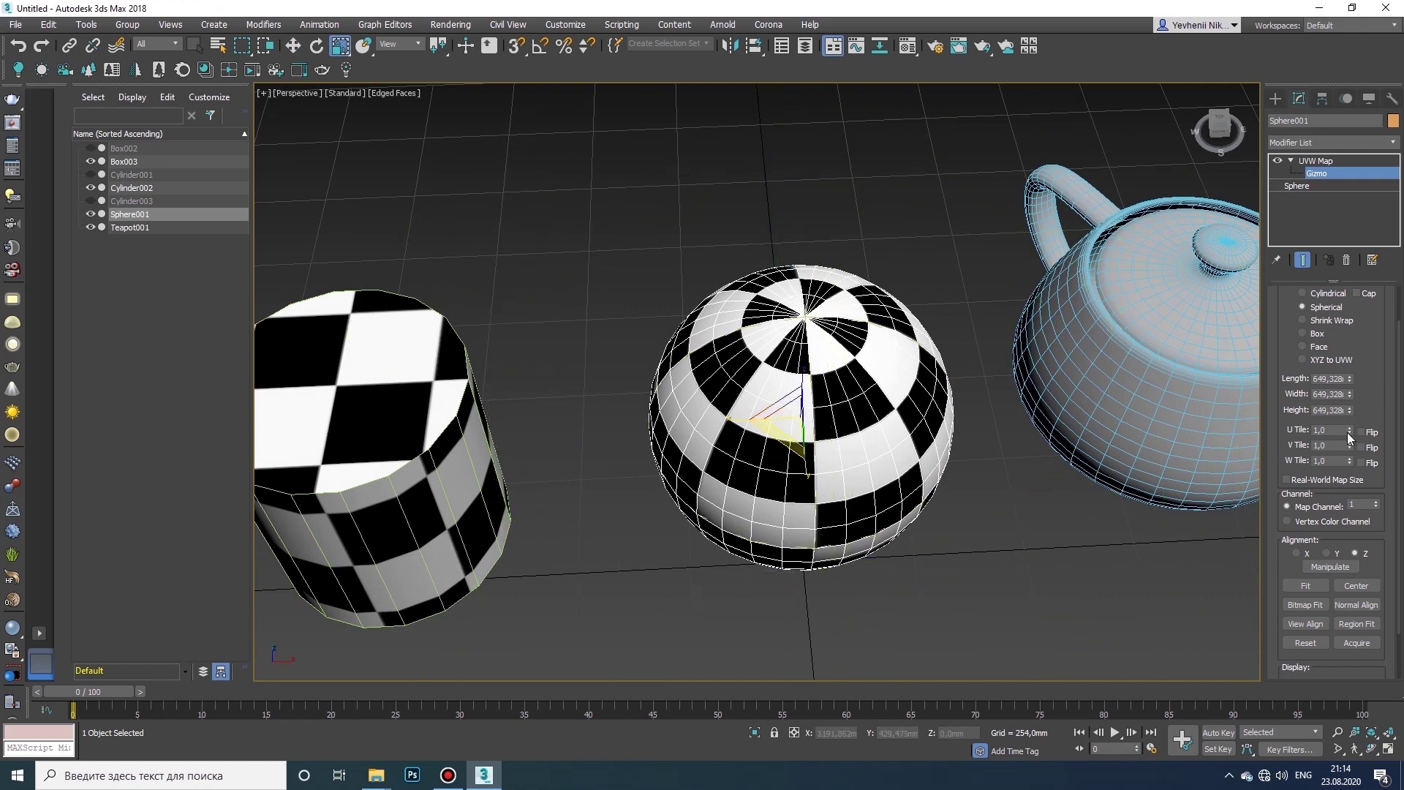
mouse_move(1349, 432)
left_mouse_down()
mouse_move(1346, 475)
mouse_move(1355, 415)
left_mouse_up()
key("ctrl+z")
- Turn on Flip for the U, V and W tiling of the sphere's mapping
left_click(1370, 435)
left_click(1363, 447)
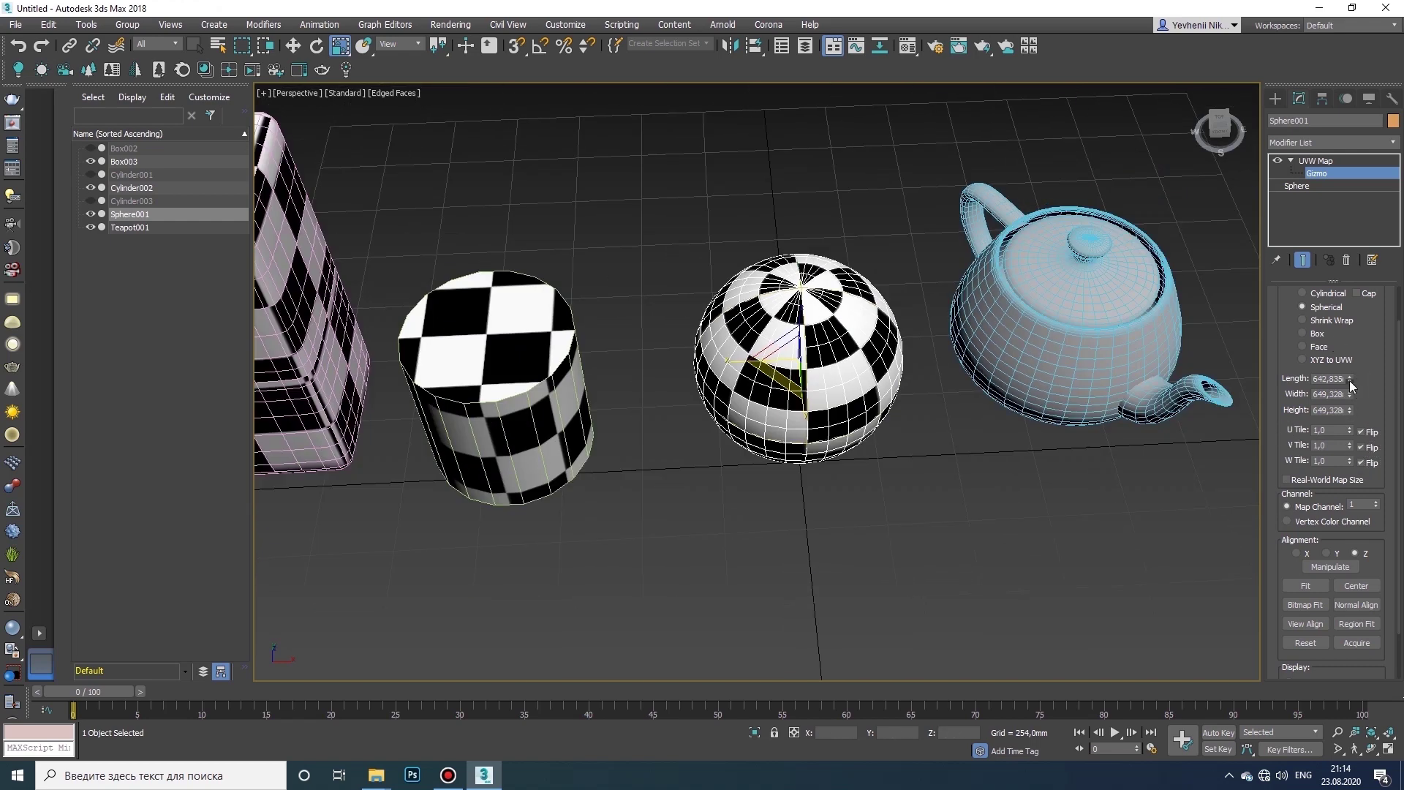
- Try other Length, Width and Height values and an overall scaling of the sphere's mapping gizmo
mouse_move(1349, 381)
left_mouse_down()
mouse_move(1354, 437)
mouse_move(1354, 406)
left_mouse_up()
right_click(1350, 400)
right_click(1355, 437)
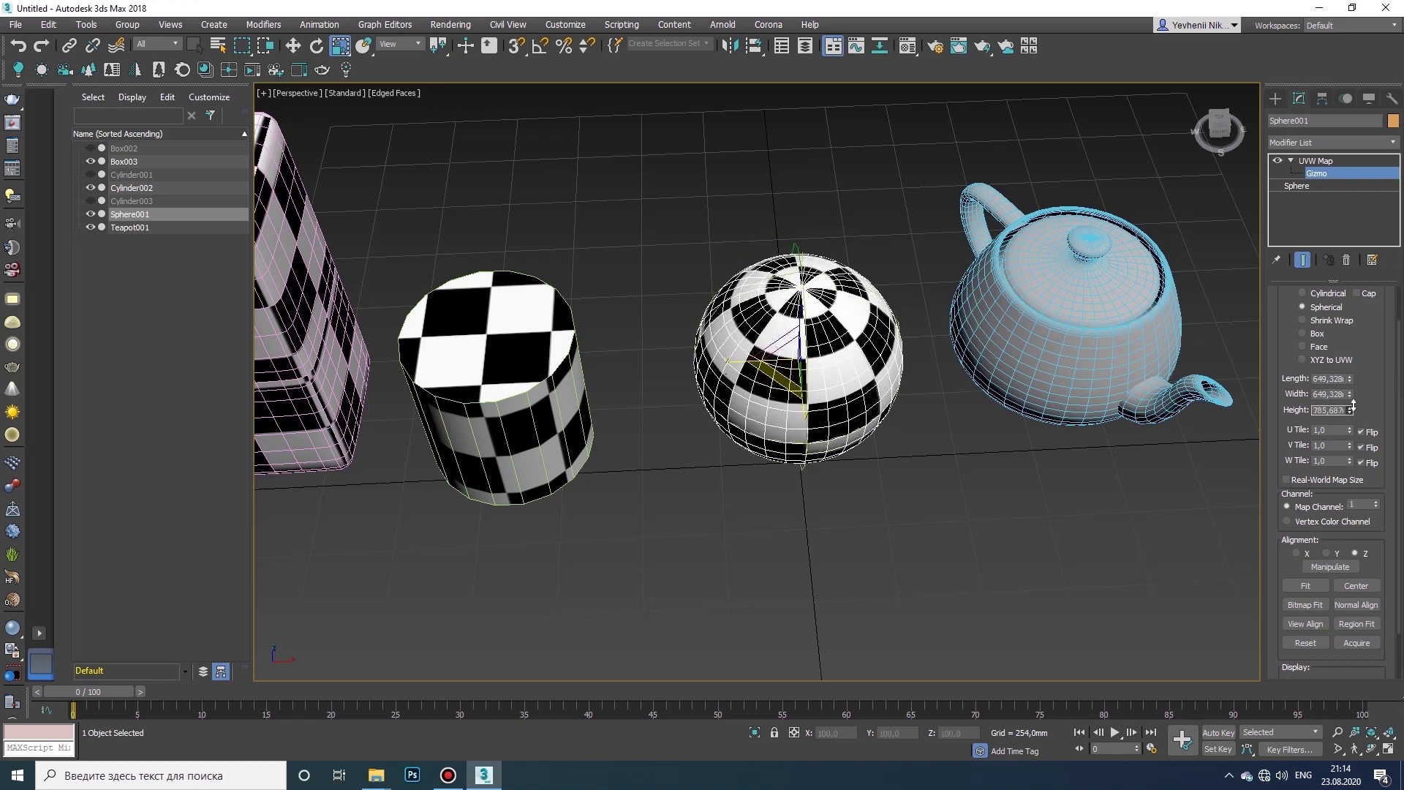
right_click(1353, 407)
left_click_drag(795, 369, 798, 328)
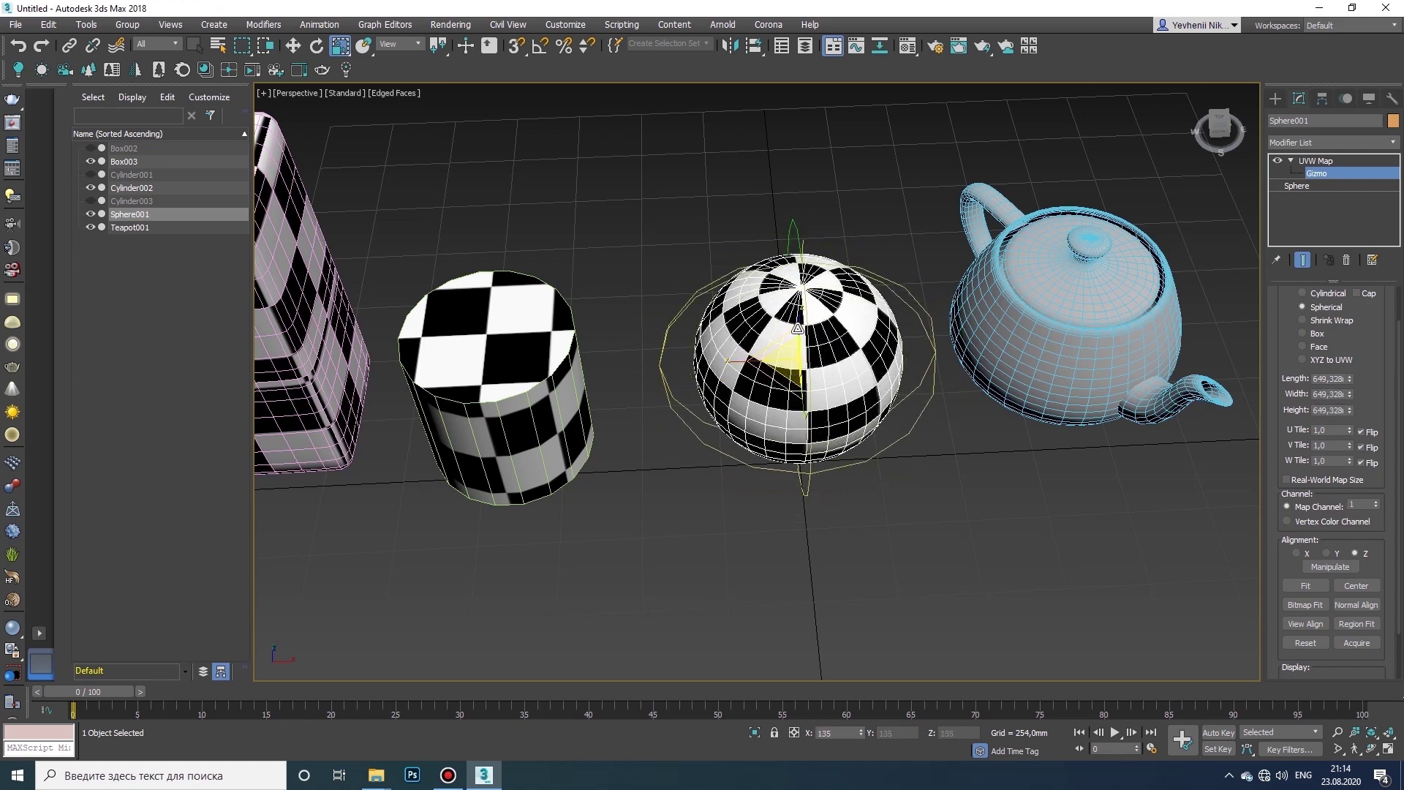
- Assign the checker material to the teapot
scroll(1093, 268, "down", 3)
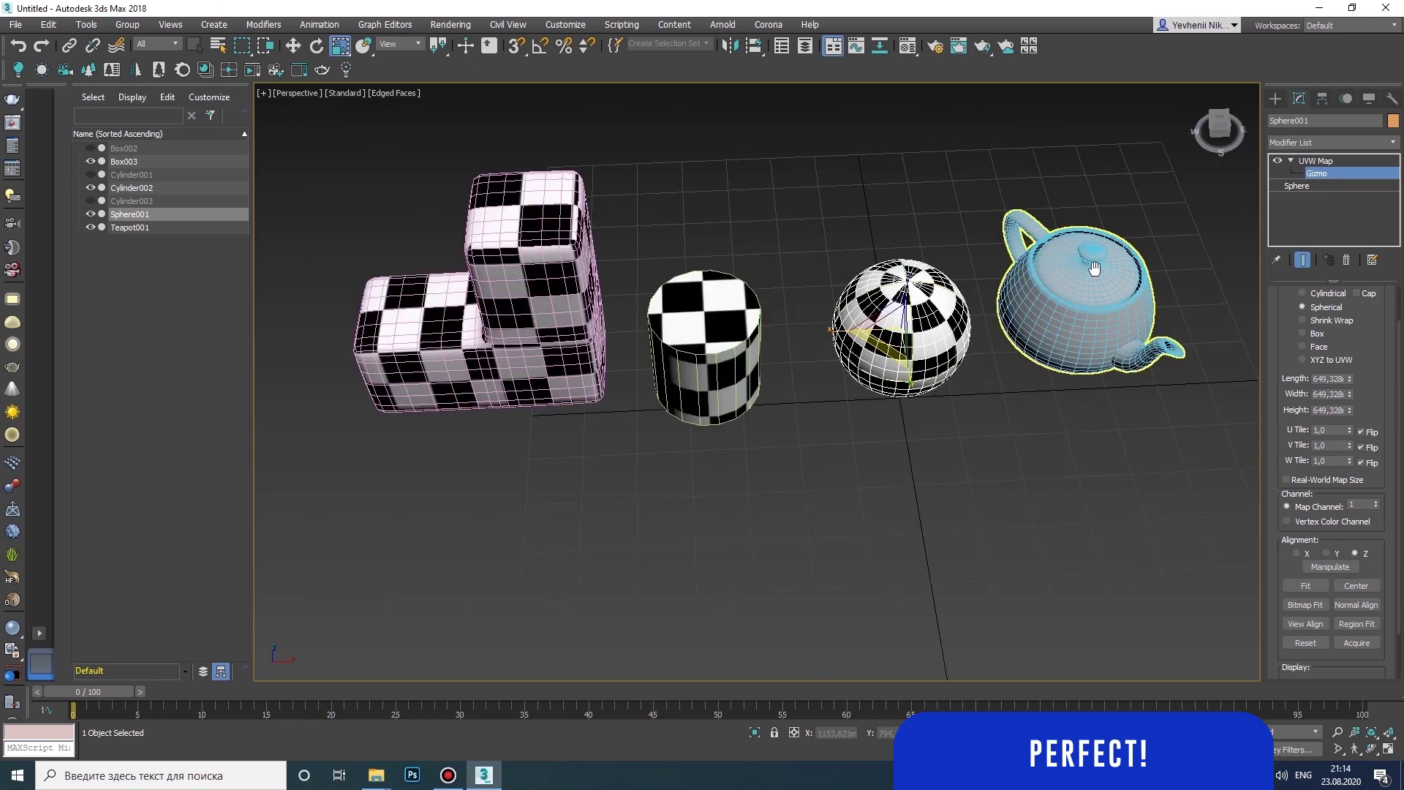
middle_click_drag(1094, 267, 827, 310)
scroll(827, 310, "up", 3)
left_click(1373, 747)
left_click(911, 44)
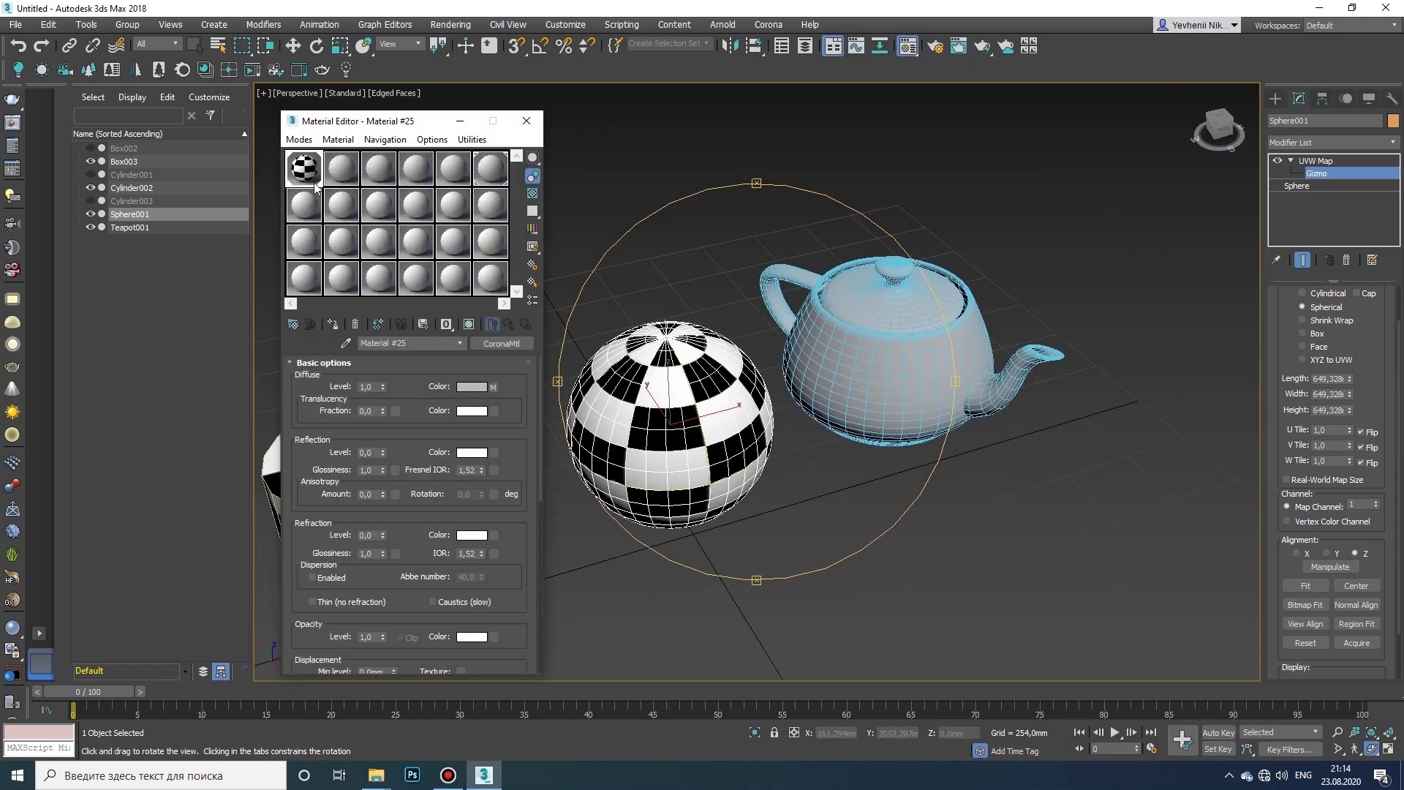
left_click_drag(840, 334, 839, 332)
left_click(527, 121)
scroll(913, 377, "up", 4)
scroll(849, 401, "down", 2)
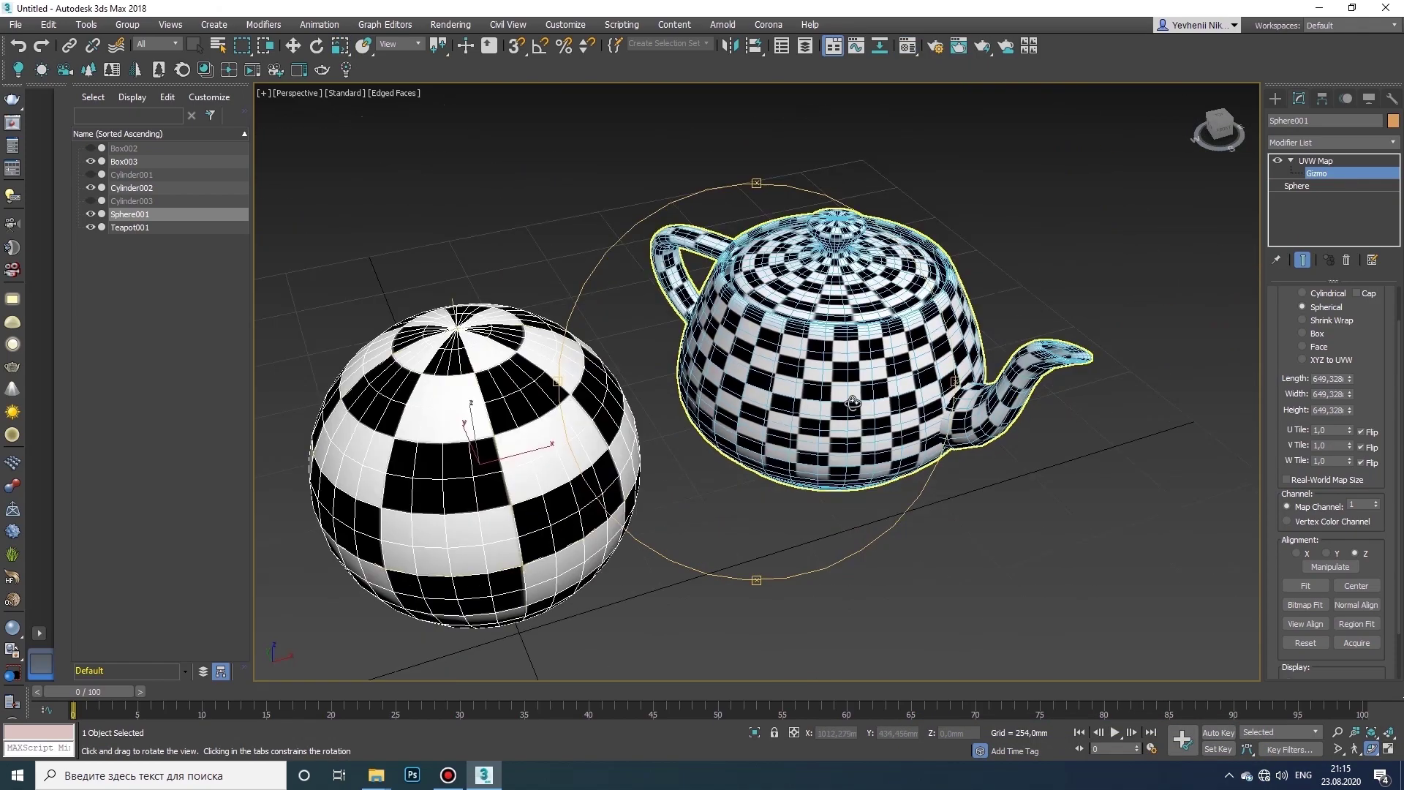
- Unhide the ring object Cylinder001 beside the teapot
mouse_move(849, 401)
left_mouse_down()
mouse_move(823, 446)
mouse_move(863, 410)
left_mouse_up()
scroll(862, 409, "down", 5)
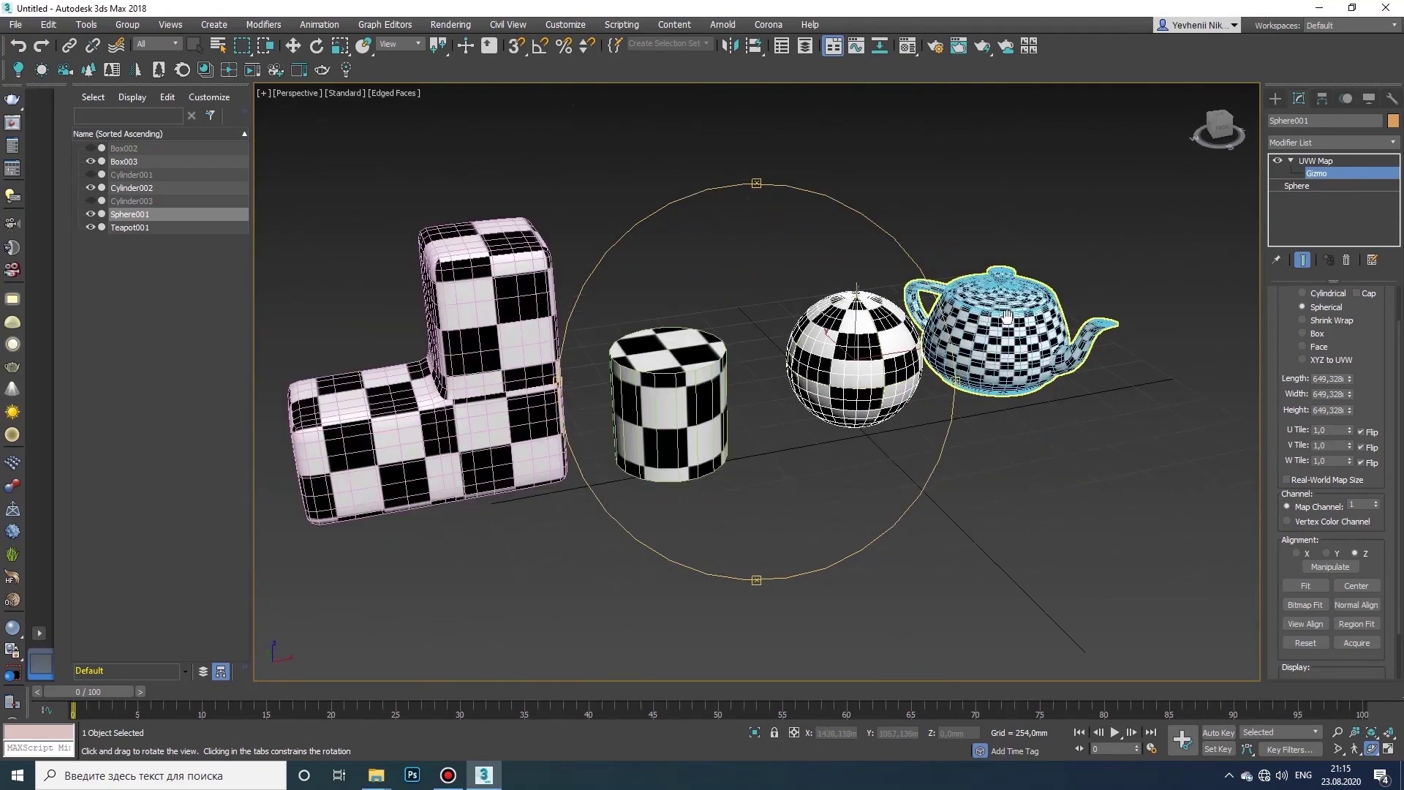
right_click(998, 329)
scroll(998, 329, "down", 2)
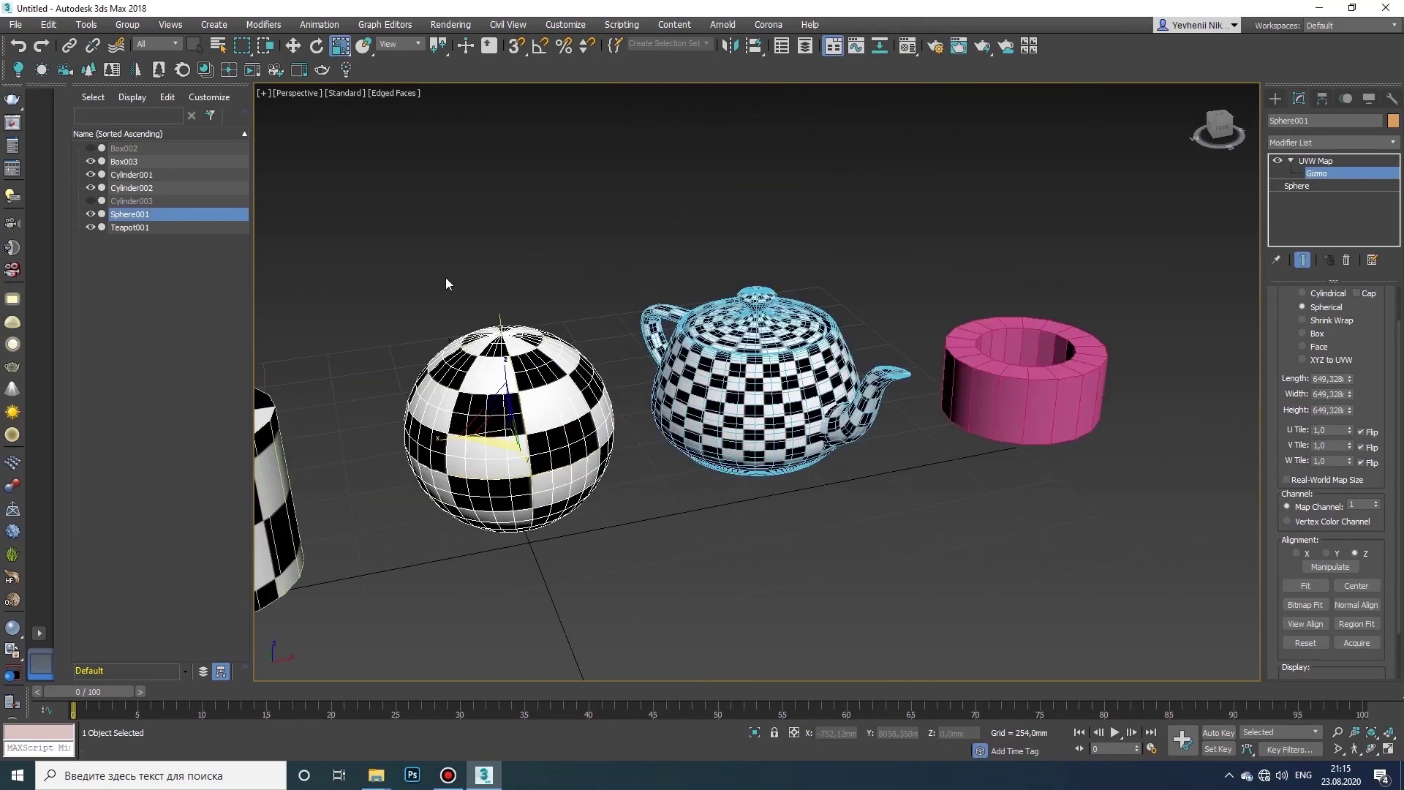
middle_click_drag(1002, 402, 707, 402)
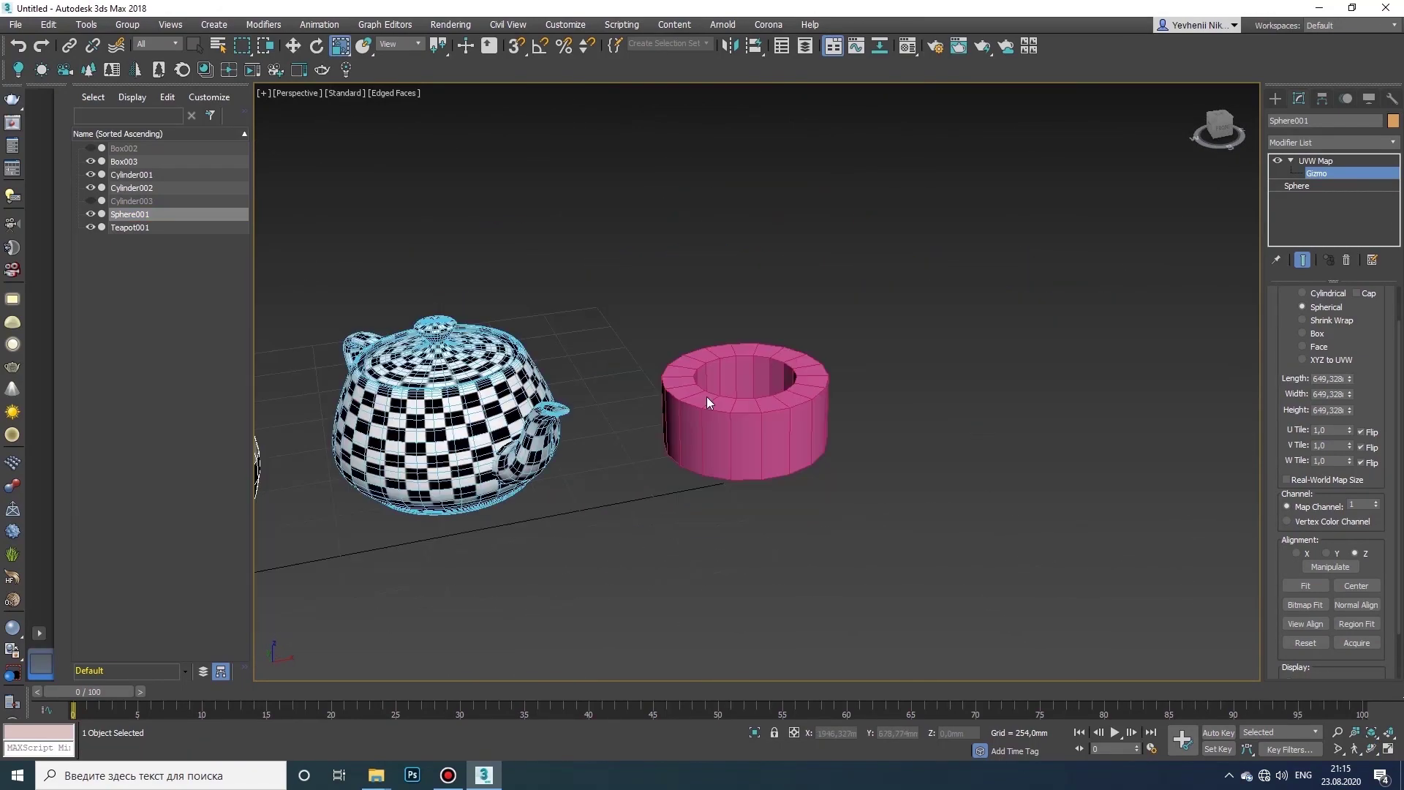
- Select the pink ring and assign the checker material to it
left_click(1275, 98)
left_click(775, 415)
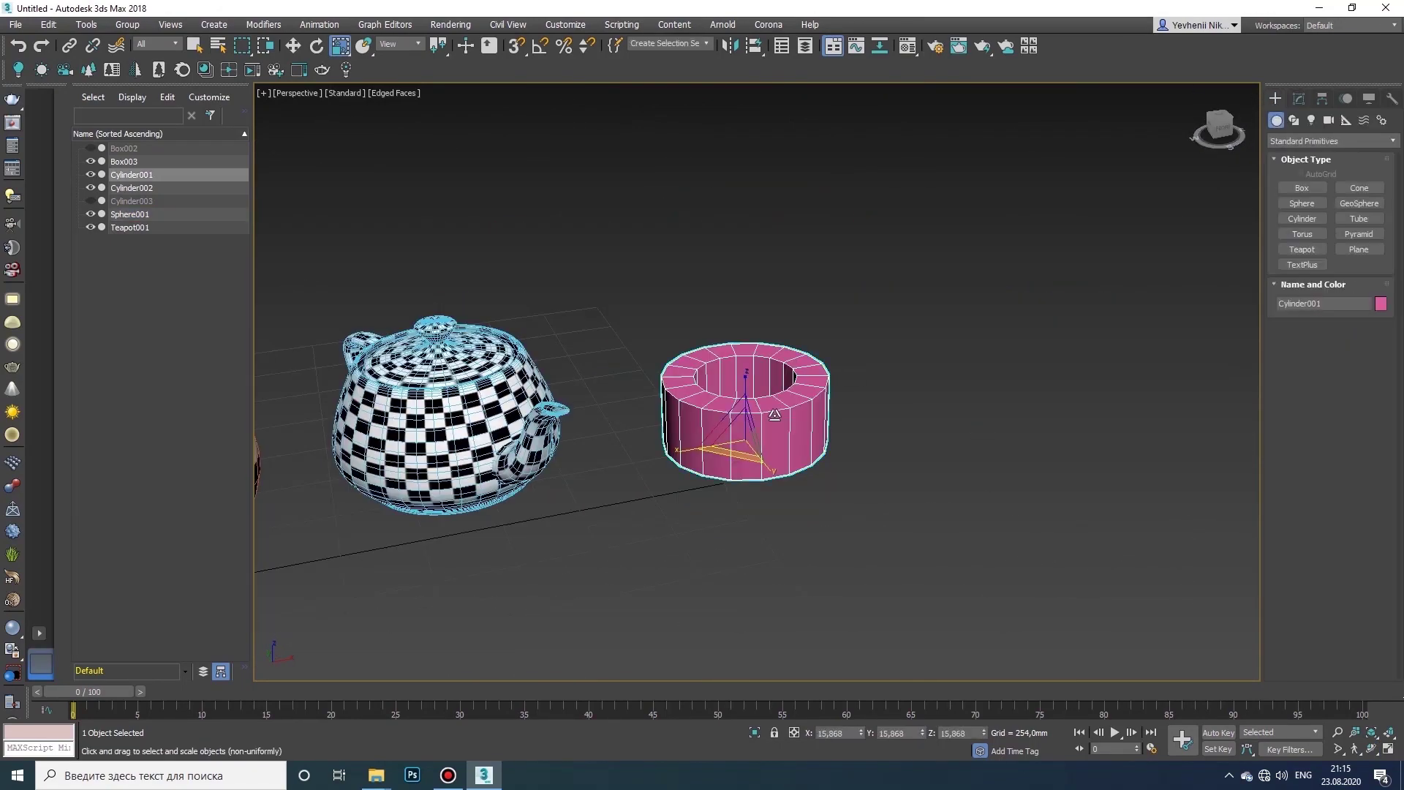
key("z")
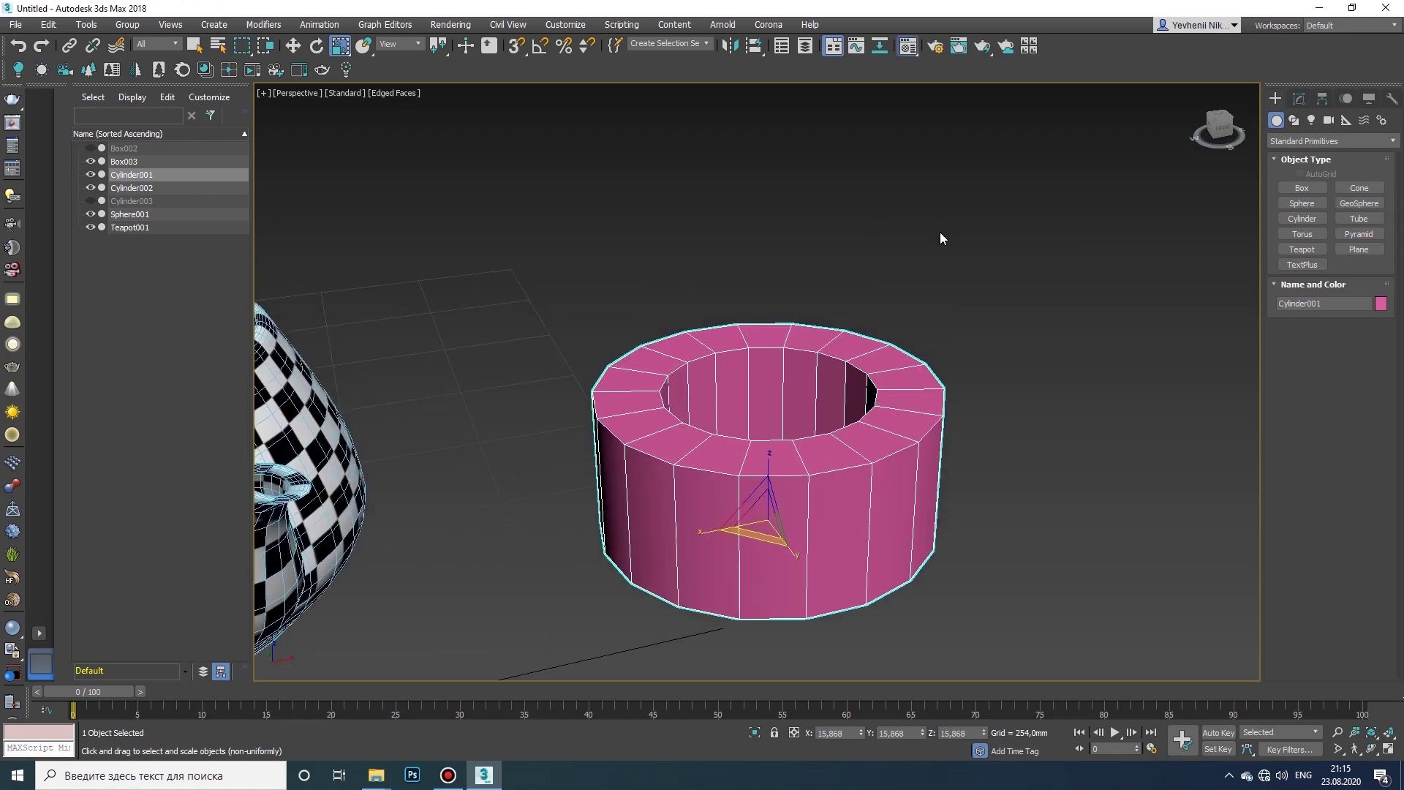
key("m")
left_click_drag(303, 168, 620, 403)
key("m")
middle_click_drag(769, 466, 792, 462)
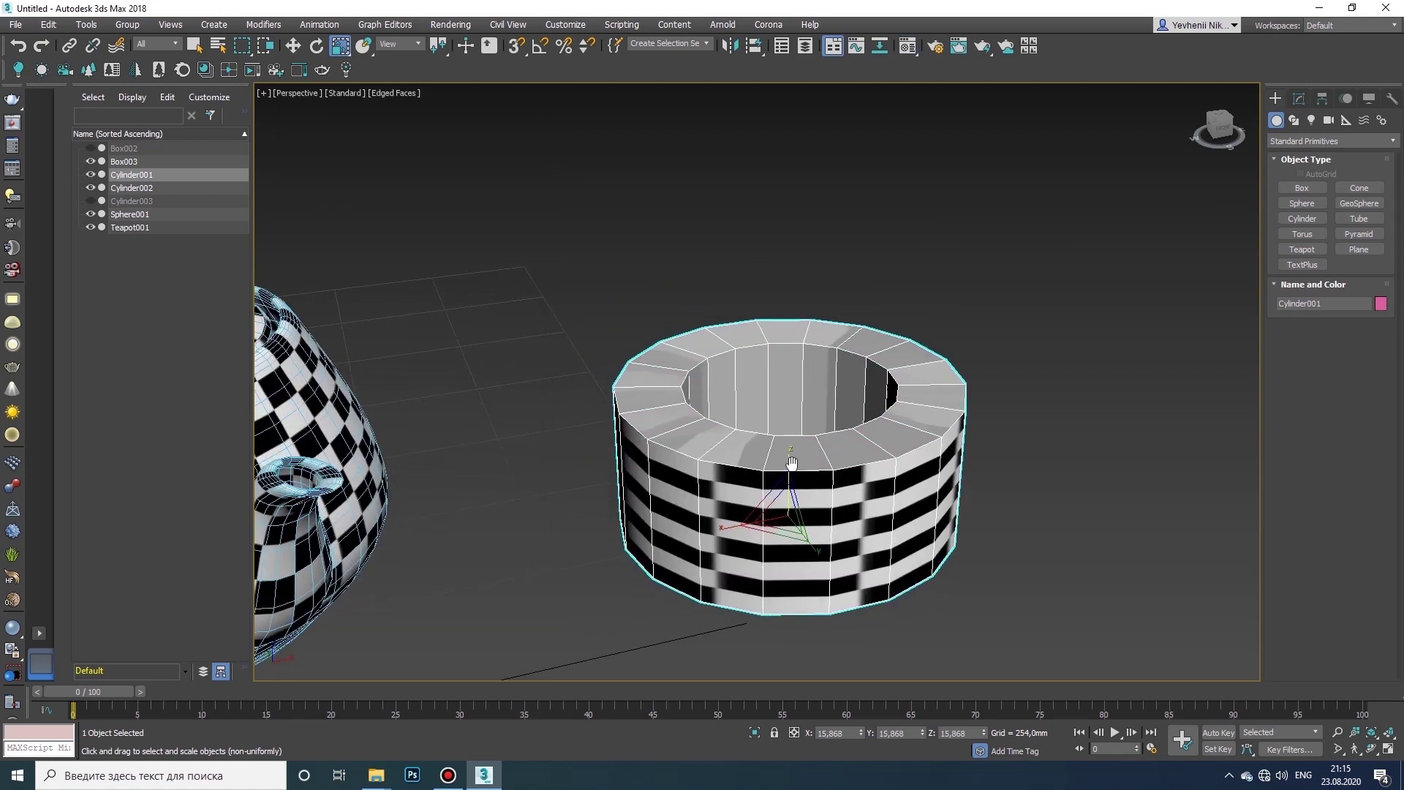
- Apply a UVW Map modifier to the ring
left_click(1374, 753)
left_click_drag(862, 435, 766, 440)
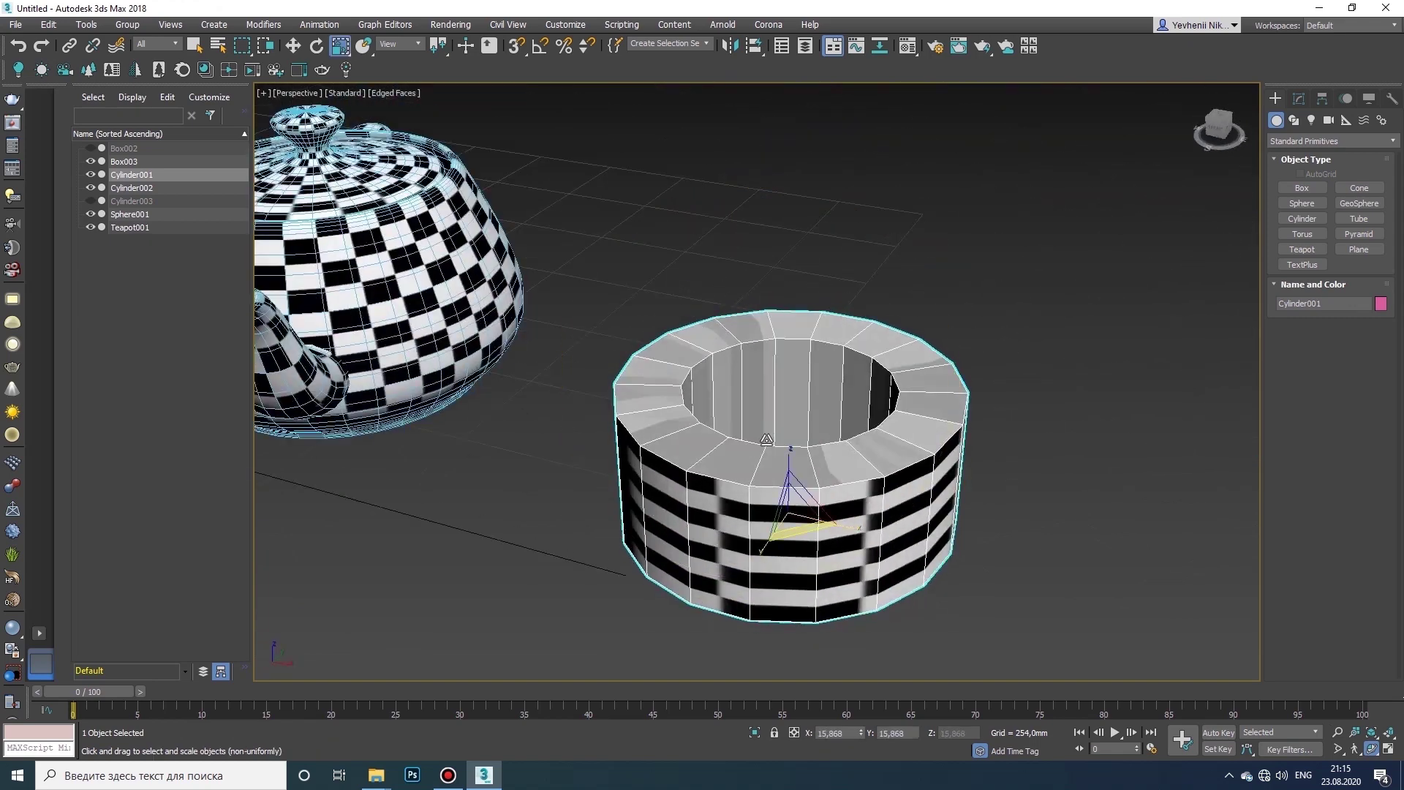
left_click(1298, 98)
left_click(1328, 141)
scroll(1311, 606, "down", 10)
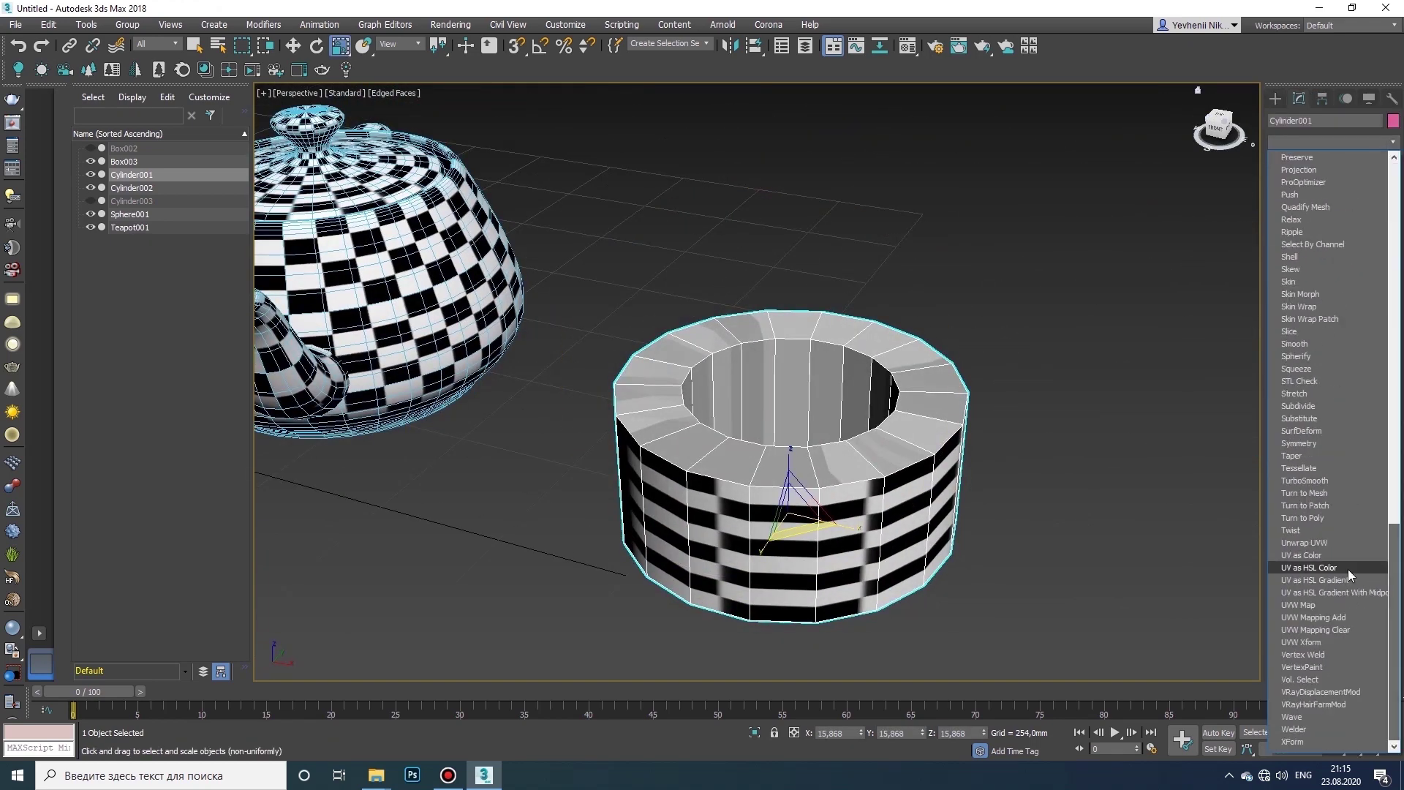
left_click(1311, 605)
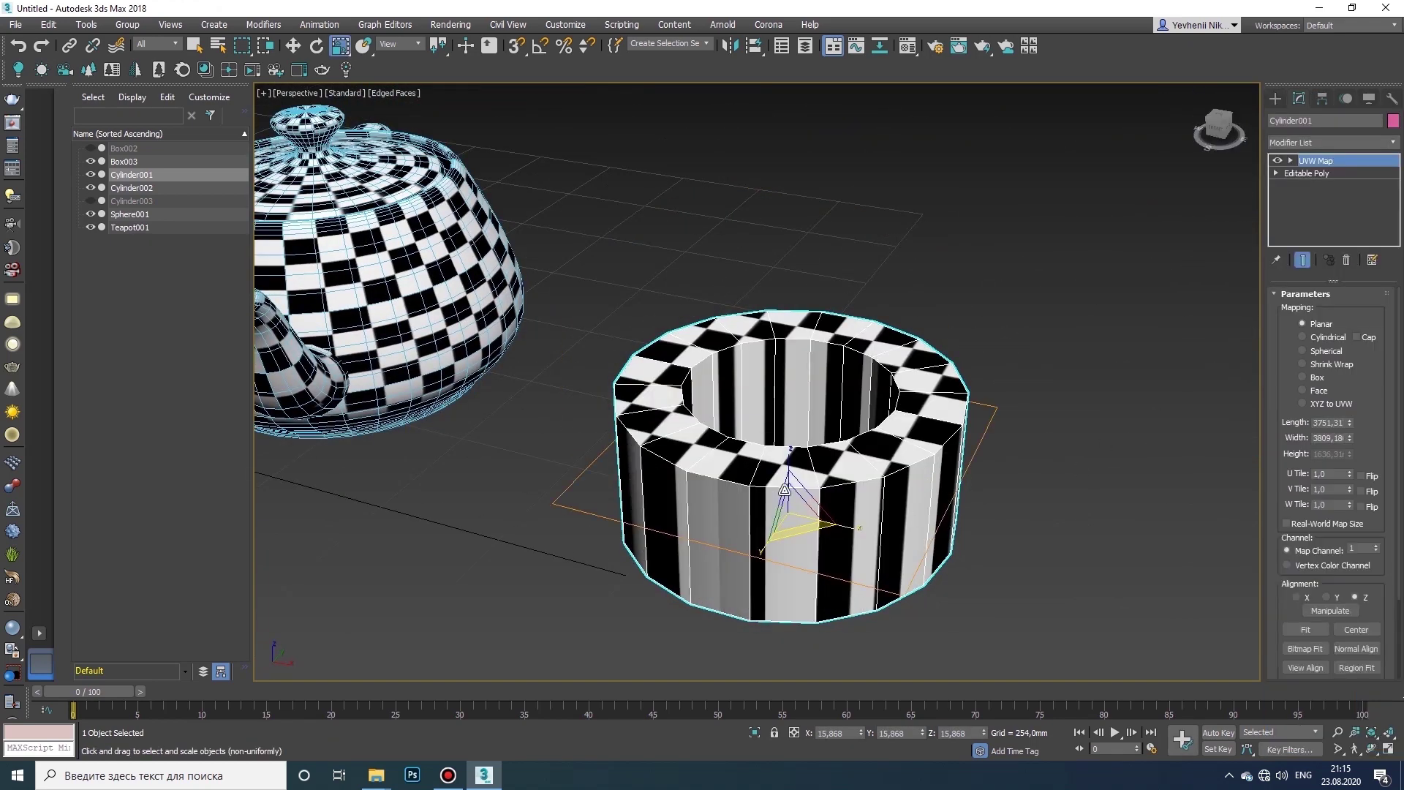
- Try rotating the gizmo of the ring's UVW Map modifier and undo the rotation
left_click(1291, 160)
left_click(1316, 173)
left_click_drag(771, 449, 813, 482)
key("ctrl+z")
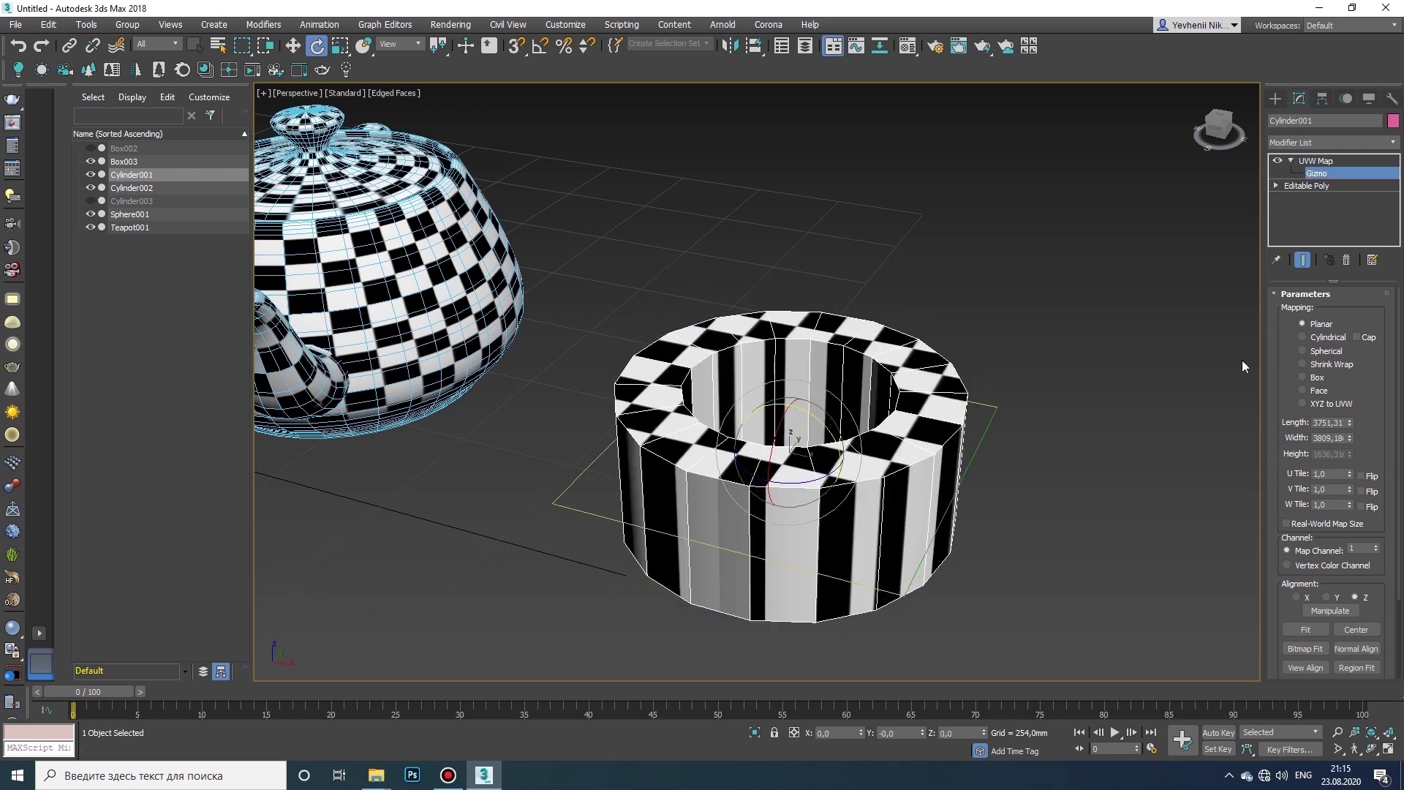
- Try Cylindrical mapping with the Cap option and Spherical mapping on the ring, checking the checker pattern from several angles
left_click(1302, 337)
left_click(1359, 337)
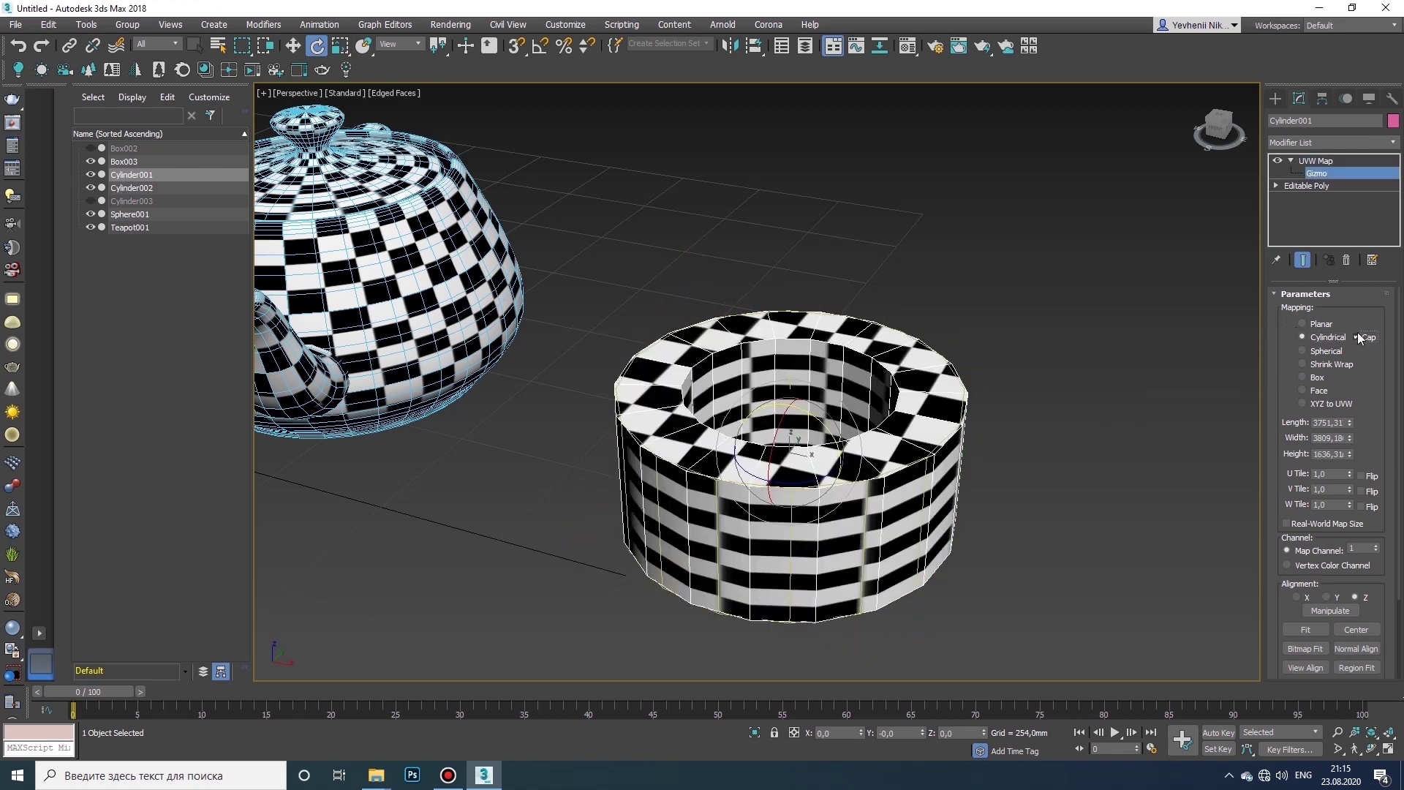
left_click(1360, 337)
left_click(1302, 351)
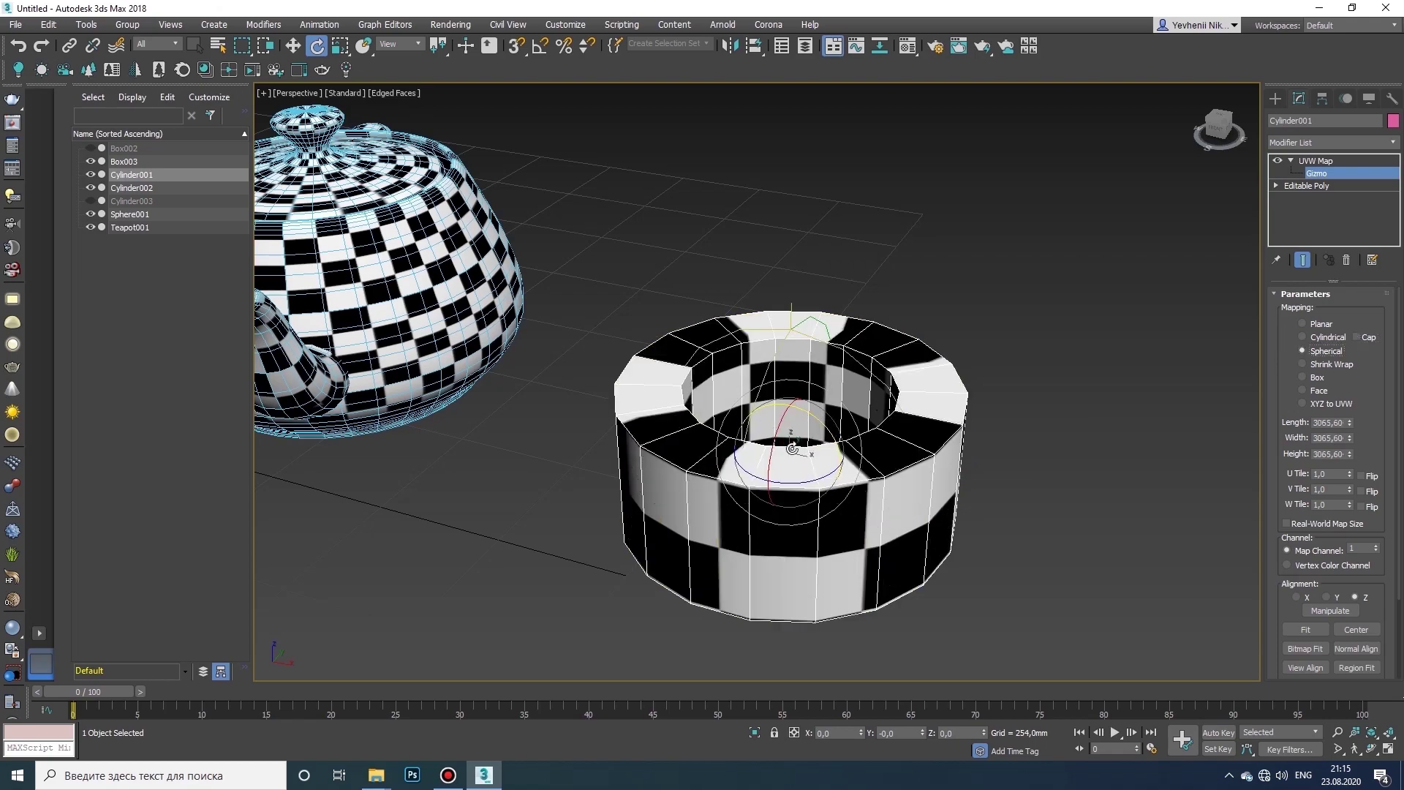
middle_click_drag(792, 448, 809, 485)
scroll(785, 467, "up", 2)
scroll(784, 467, "down", 2)
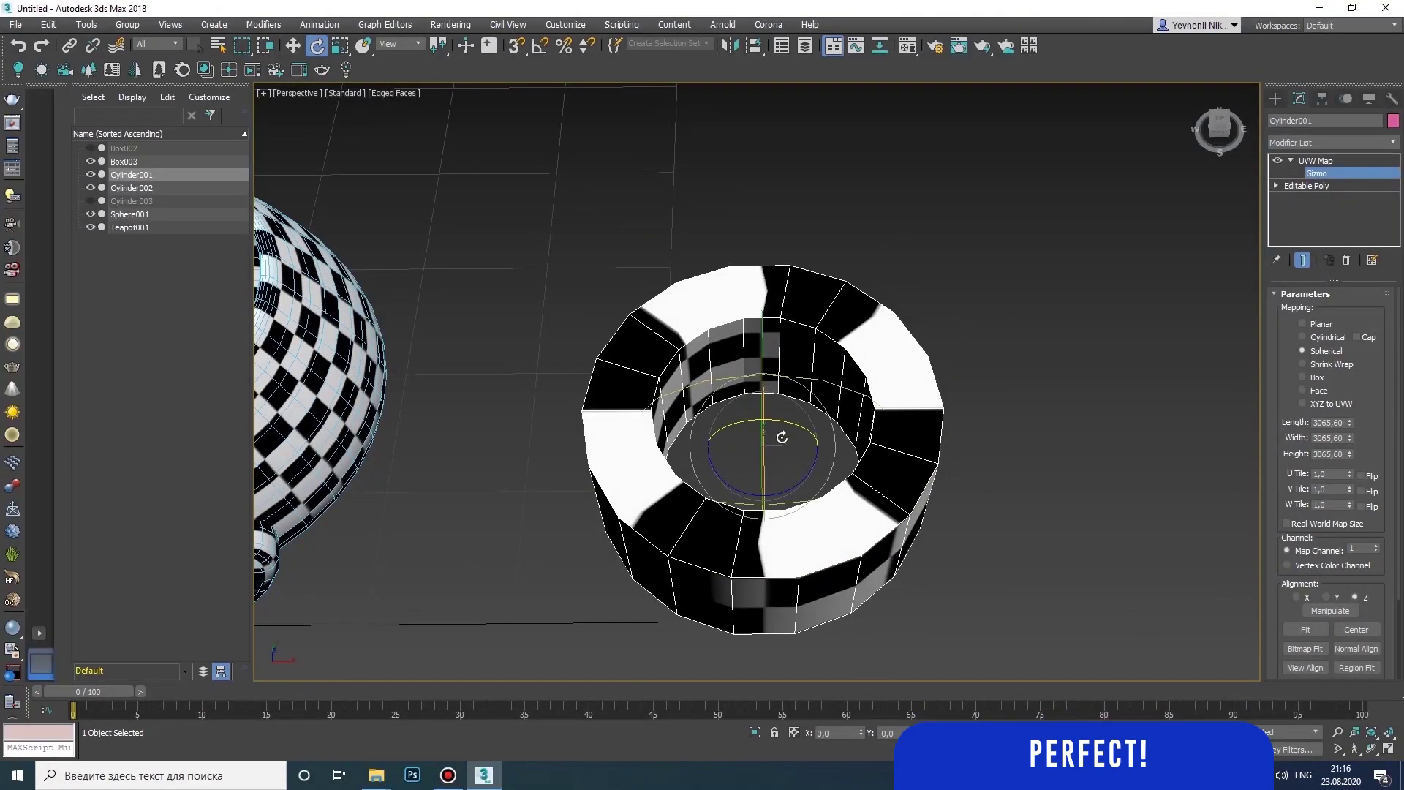
scroll(810, 484, "down", 3)
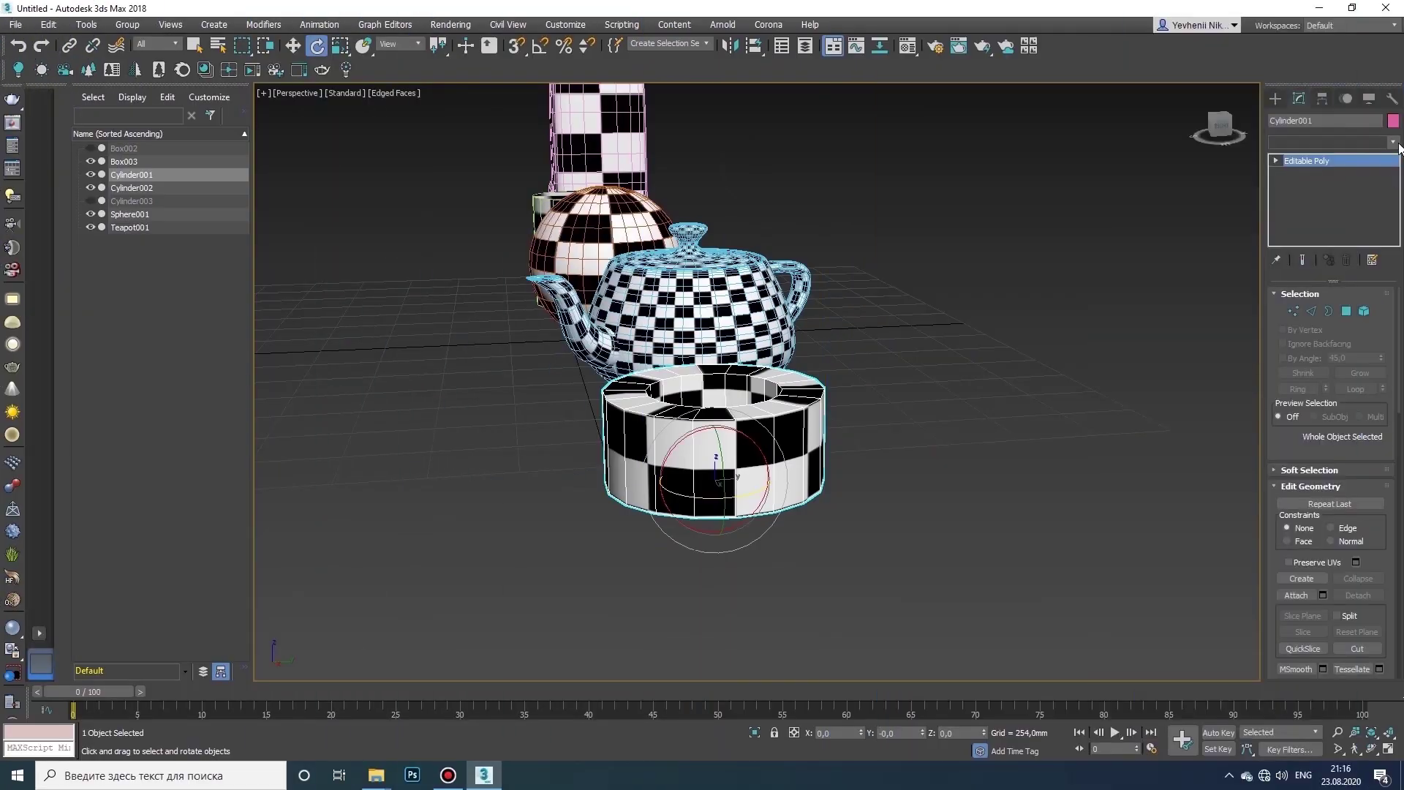
- Add an Unwrap UVW modifier to the ring
left_click(1393, 141)
scroll(1348, 577, "down", 10)
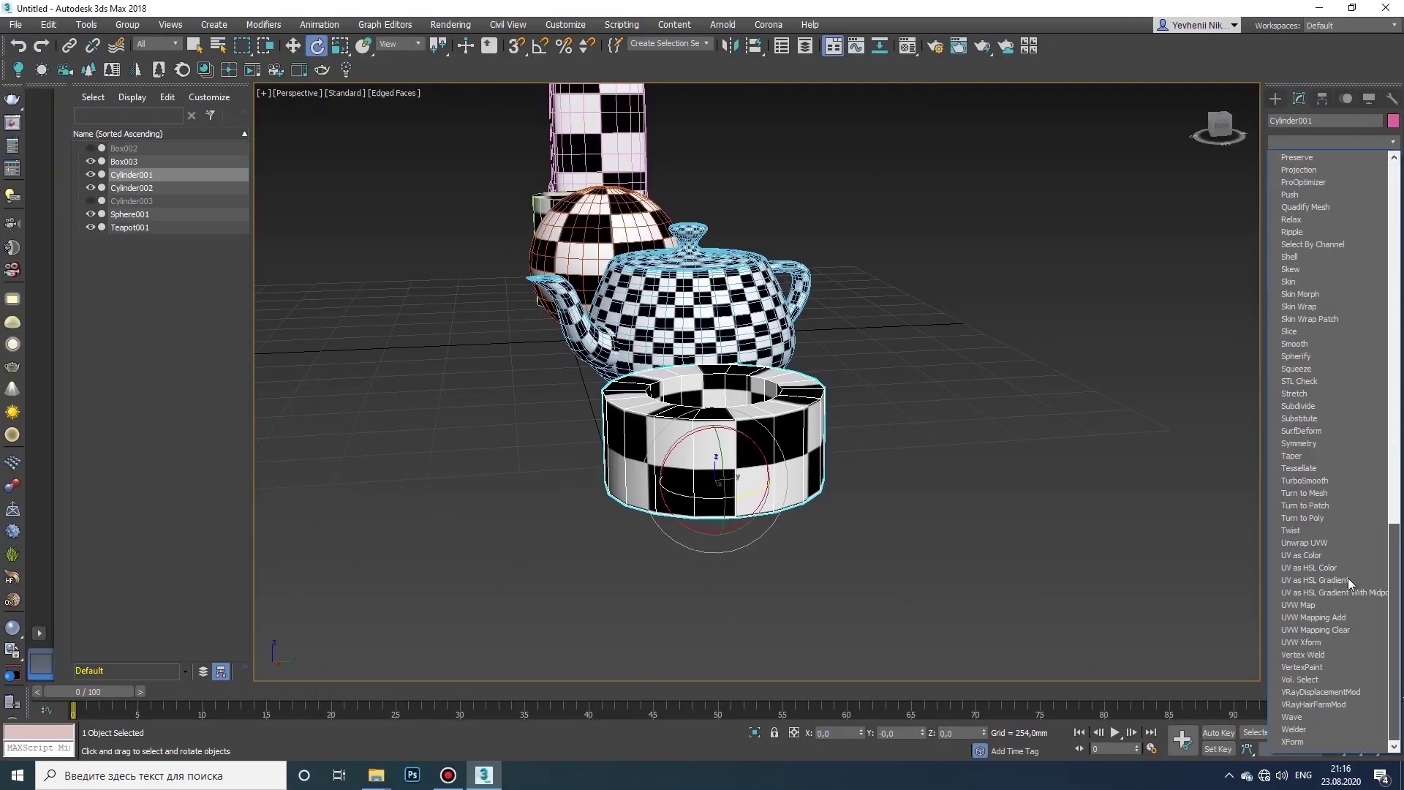
left_click(1294, 543)
scroll(788, 472, "up", 3)
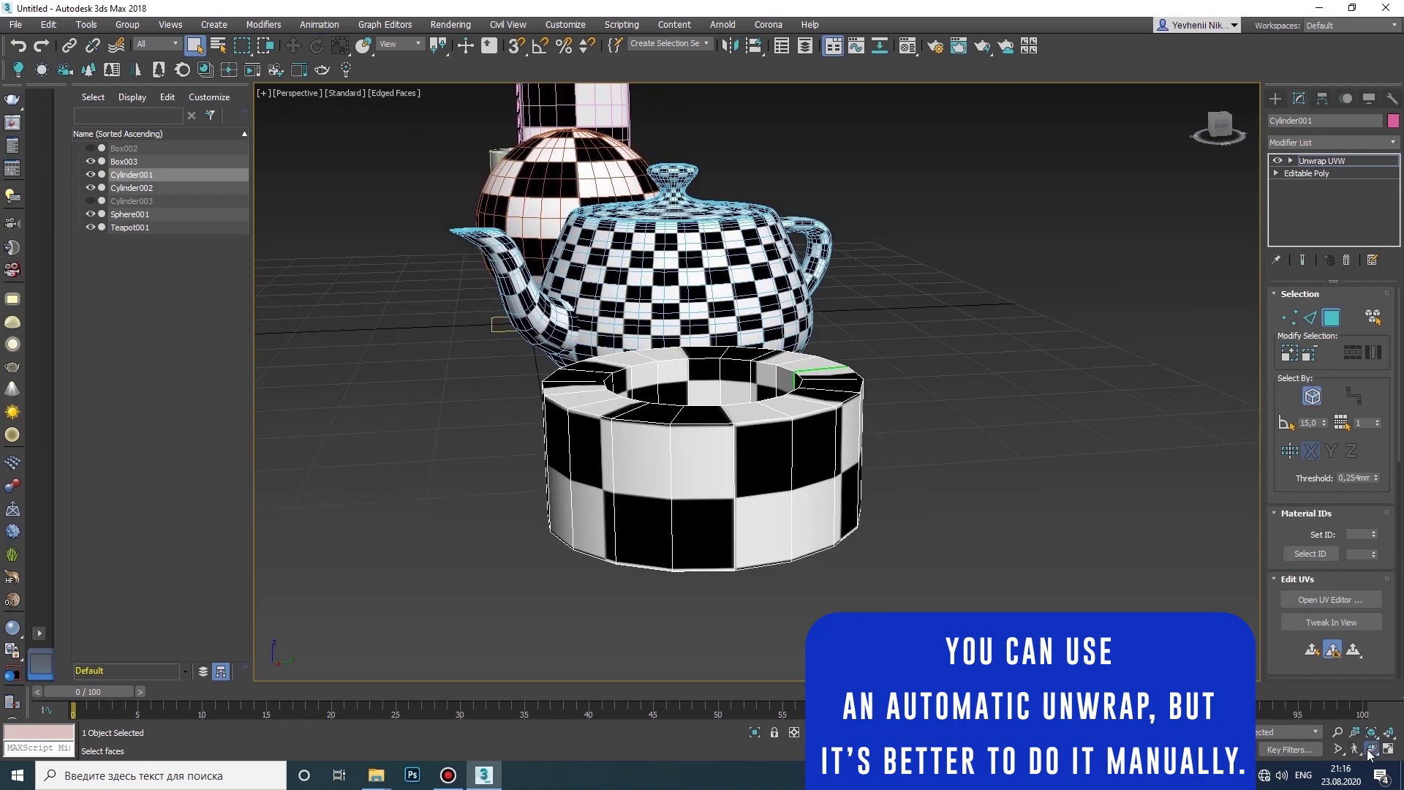
- Select all the ring's polygons by expanding a face selection to the seams and apply a planar projection to them
left_click(1371, 749)
mouse_move(863, 512)
left_mouse_down()
mouse_move(902, 507)
mouse_move(840, 573)
mouse_move(877, 556)
mouse_move(866, 523)
left_mouse_up()
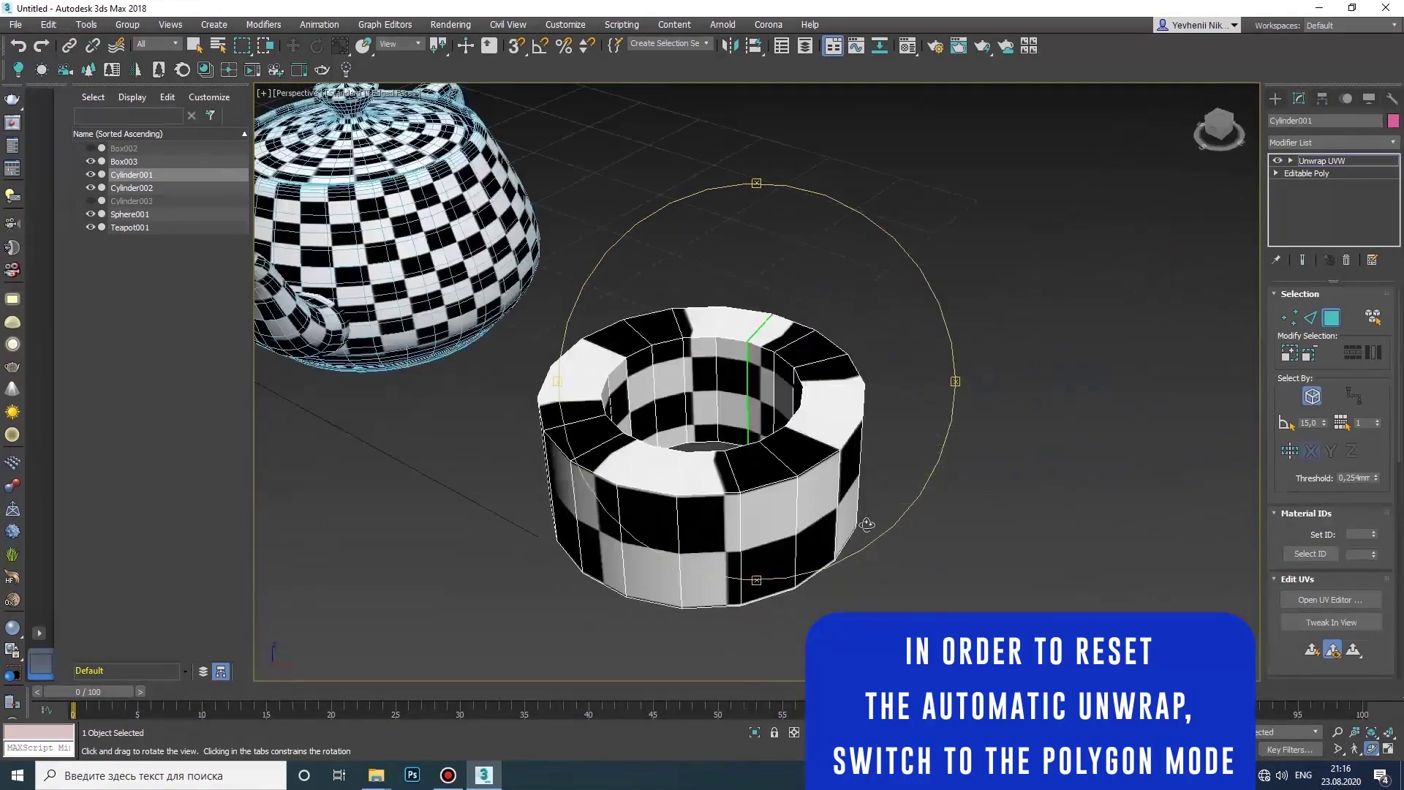
right_click(880, 520)
scroll(1375, 593, "down", 5)
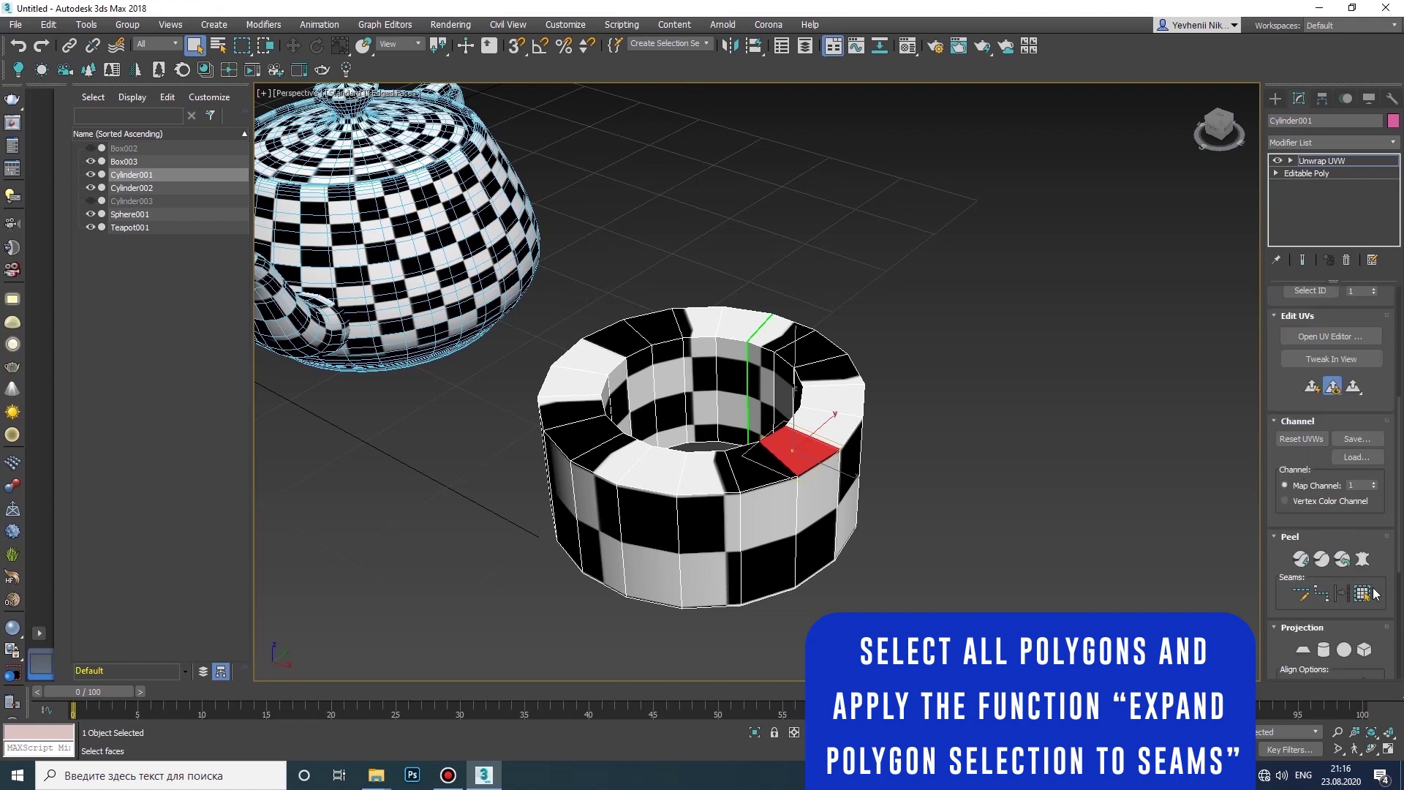
left_click(1362, 593)
left_click(1303, 650)
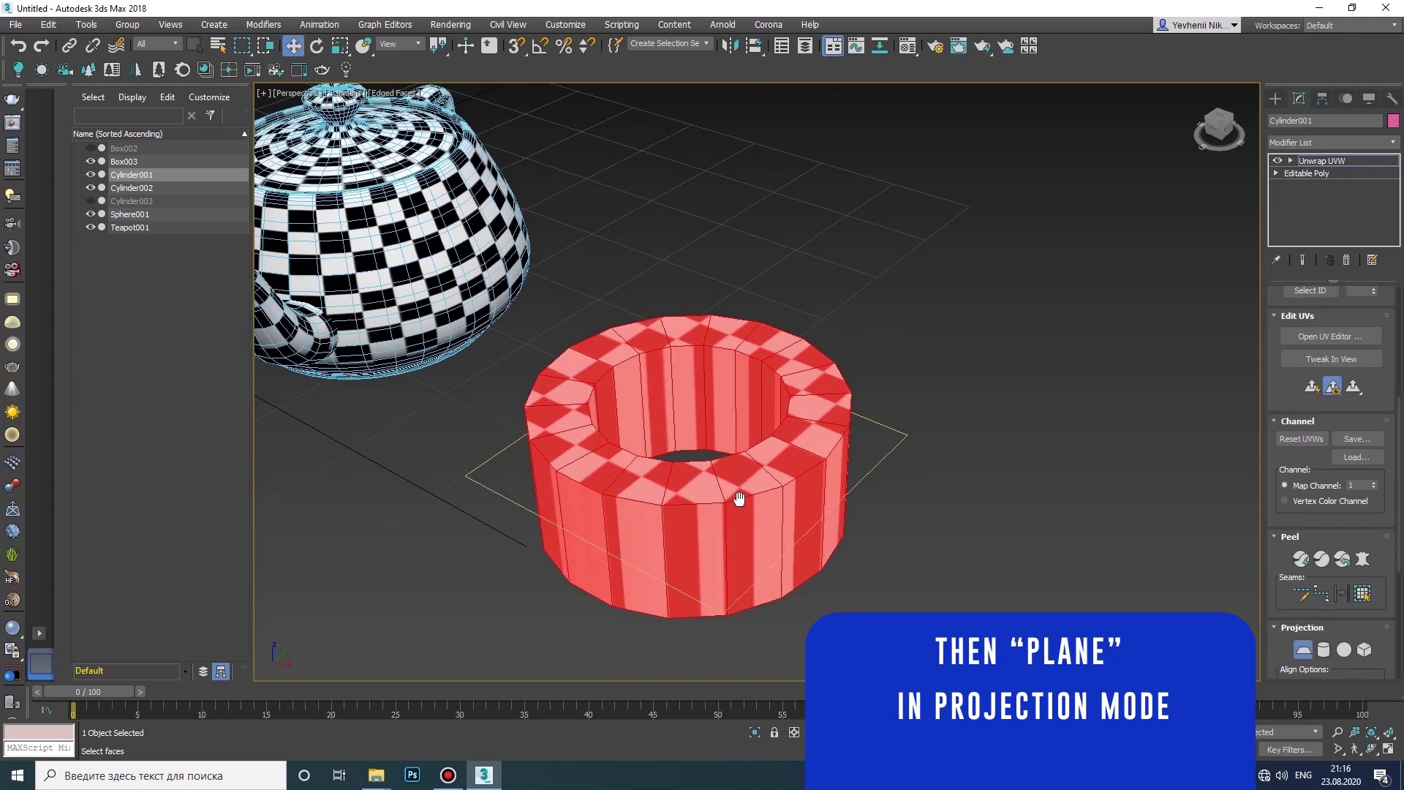
- Select an edge on each inner and outer rim at both ends of the ring and extend them to full edge loops
left_click_drag(794, 508, 736, 473)
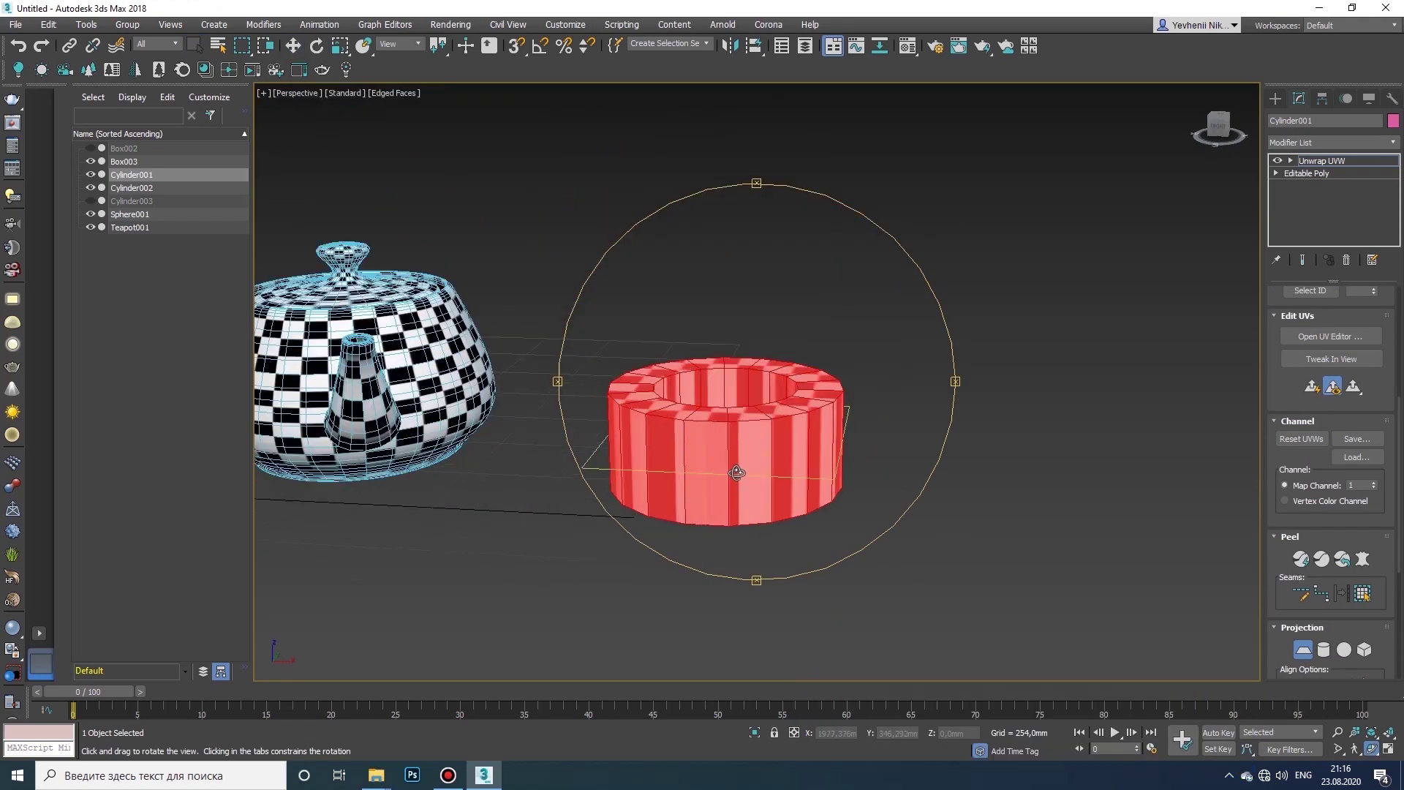
right_click(770, 494)
mouse_move(777, 417)
left_mouse_down()
mouse_move(769, 481)
mouse_move(774, 419)
left_mouse_up()
right_click(775, 419)
scroll(1050, 409, "up", 3)
left_click_drag(1400, 449, 1399, 340)
left_click(1311, 317)
scroll(729, 400, "up", 4)
left_click(753, 411)
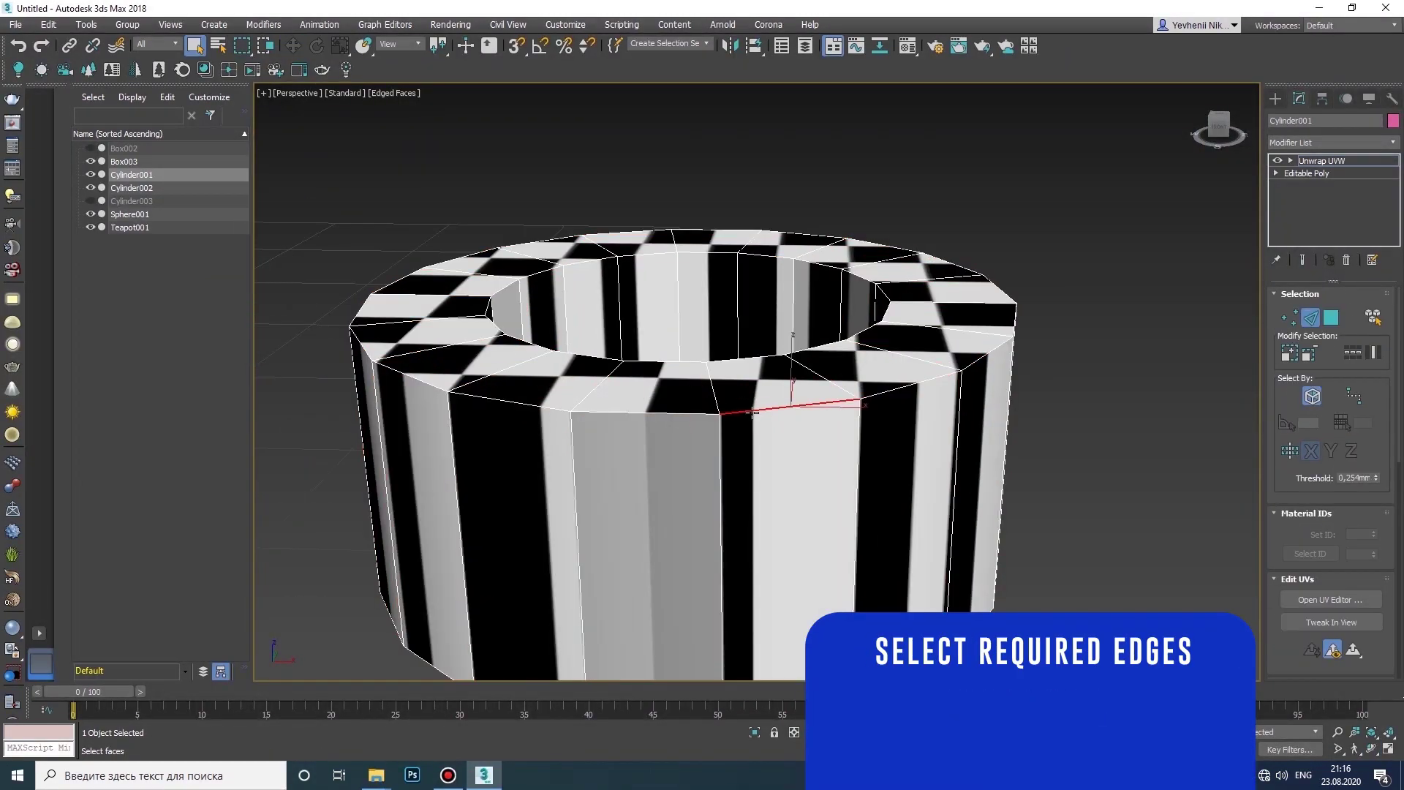
scroll(831, 512, "down", 3)
left_click(831, 547, "ctrl")
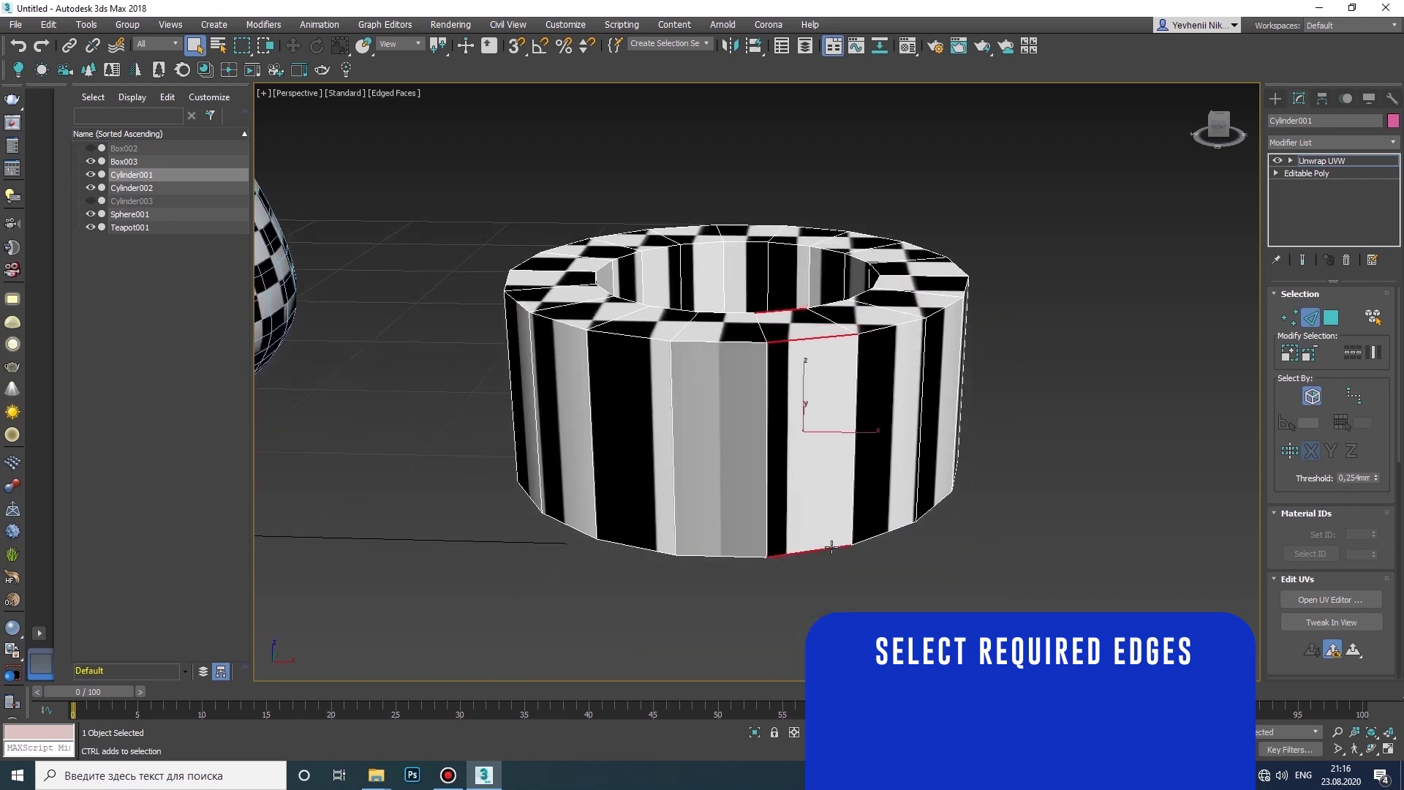
left_click(1373, 750)
left_click_drag(819, 315, 822, 396)
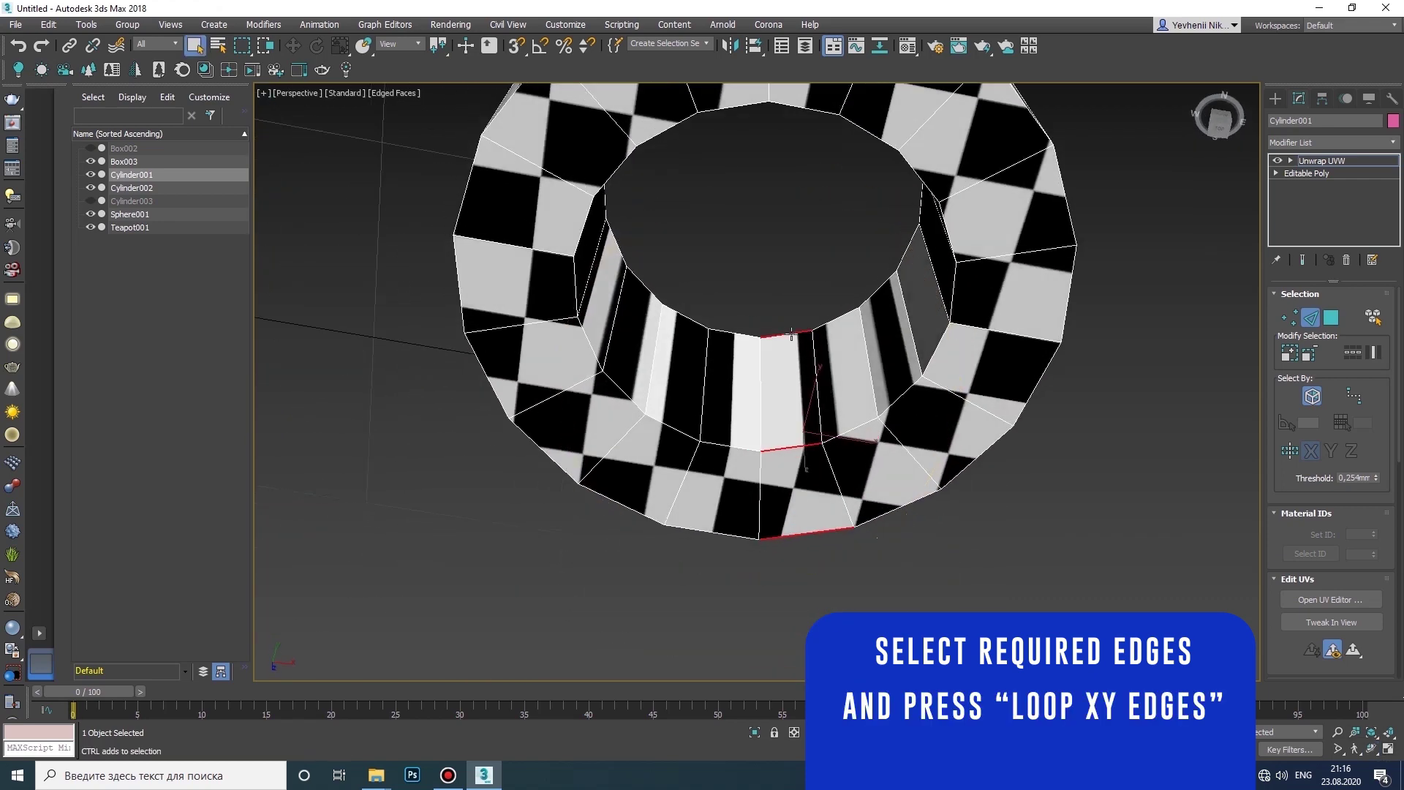
left_click(1354, 356)
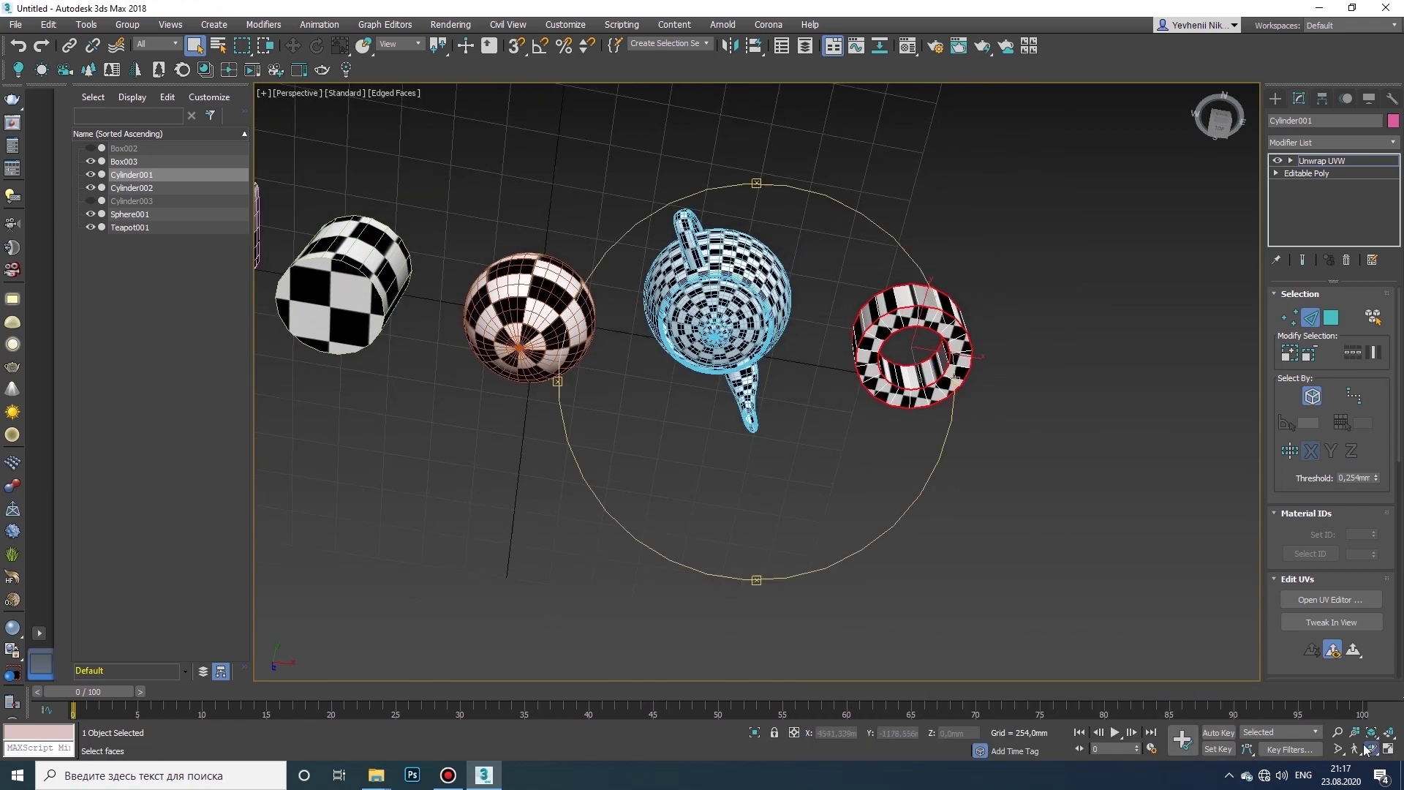
- Add one vertical edge on the ring's outer wall and one on its inner wall to the edge selection
left_click_drag(848, 442, 856, 325)
scroll(885, 332, "up", 5)
middle_click_drag(934, 336, 735, 366)
left_click_drag(735, 365, 738, 442)
right_click(738, 442)
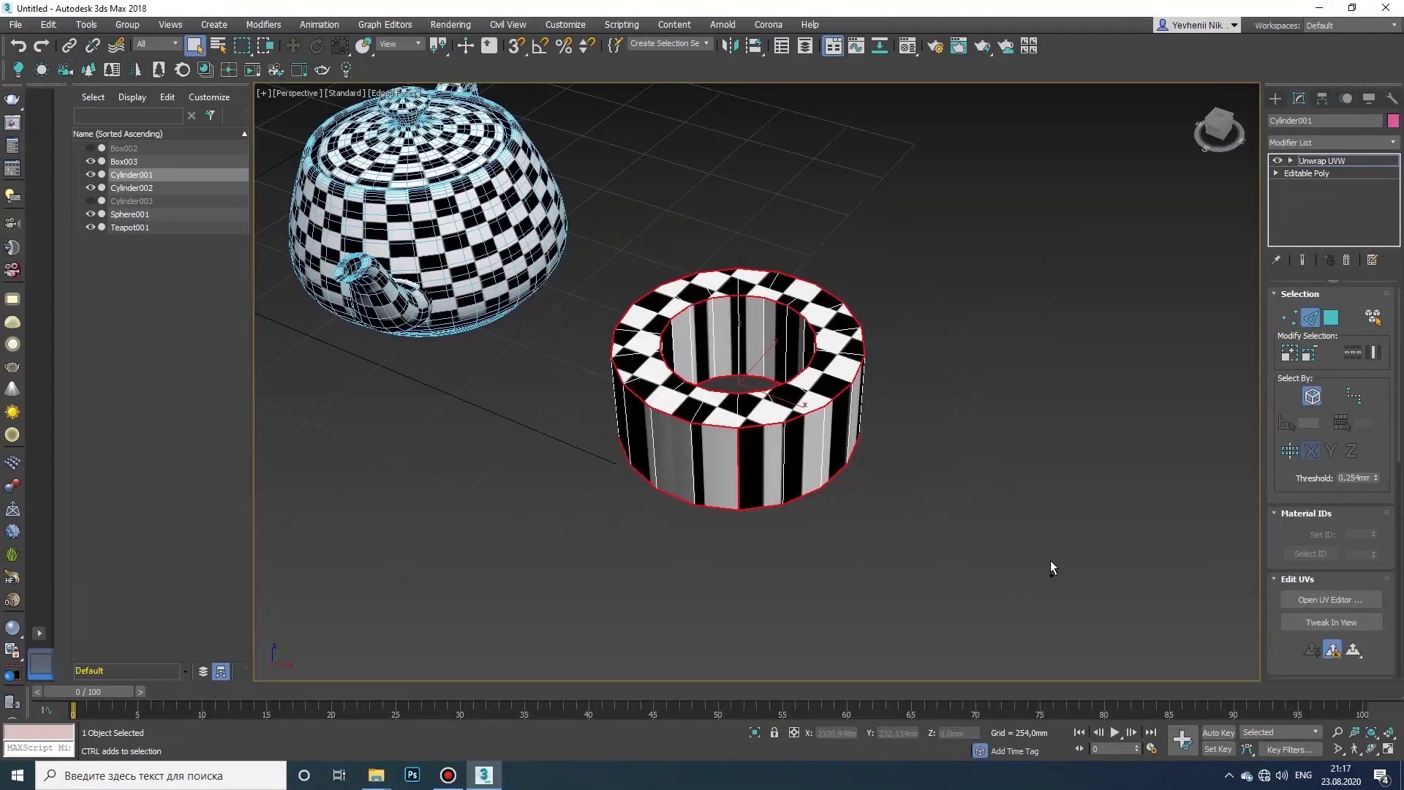
left_click(1371, 749)
left_click_drag(752, 322, 748, 449)
right_click(748, 449)
left_click(1372, 749)
left_click_drag(776, 505, 793, 398)
middle_click_drag(793, 398, 870, 401)
right_click(889, 401)
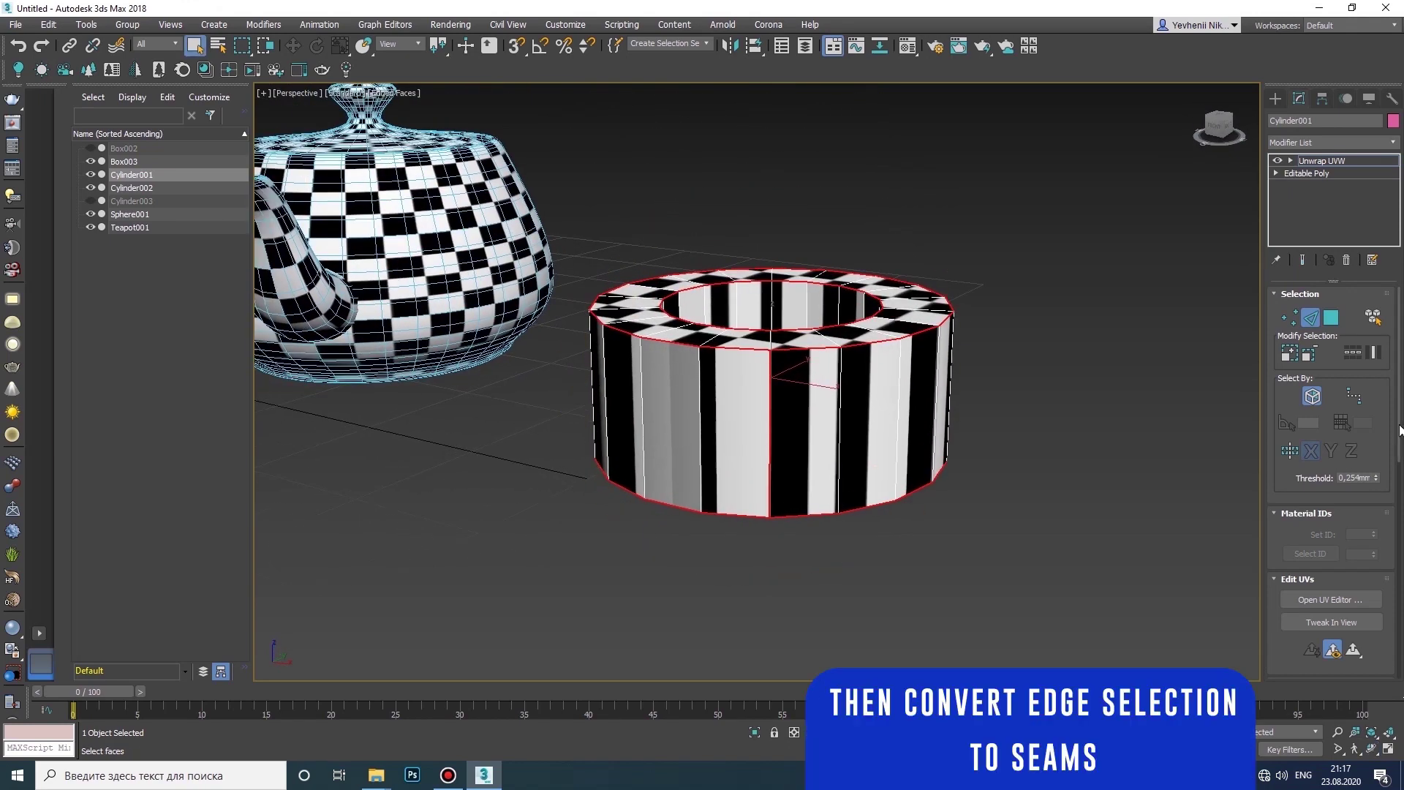
- Convert the ring's selected edges to seams
left_click_drag(1399, 430, 1400, 500)
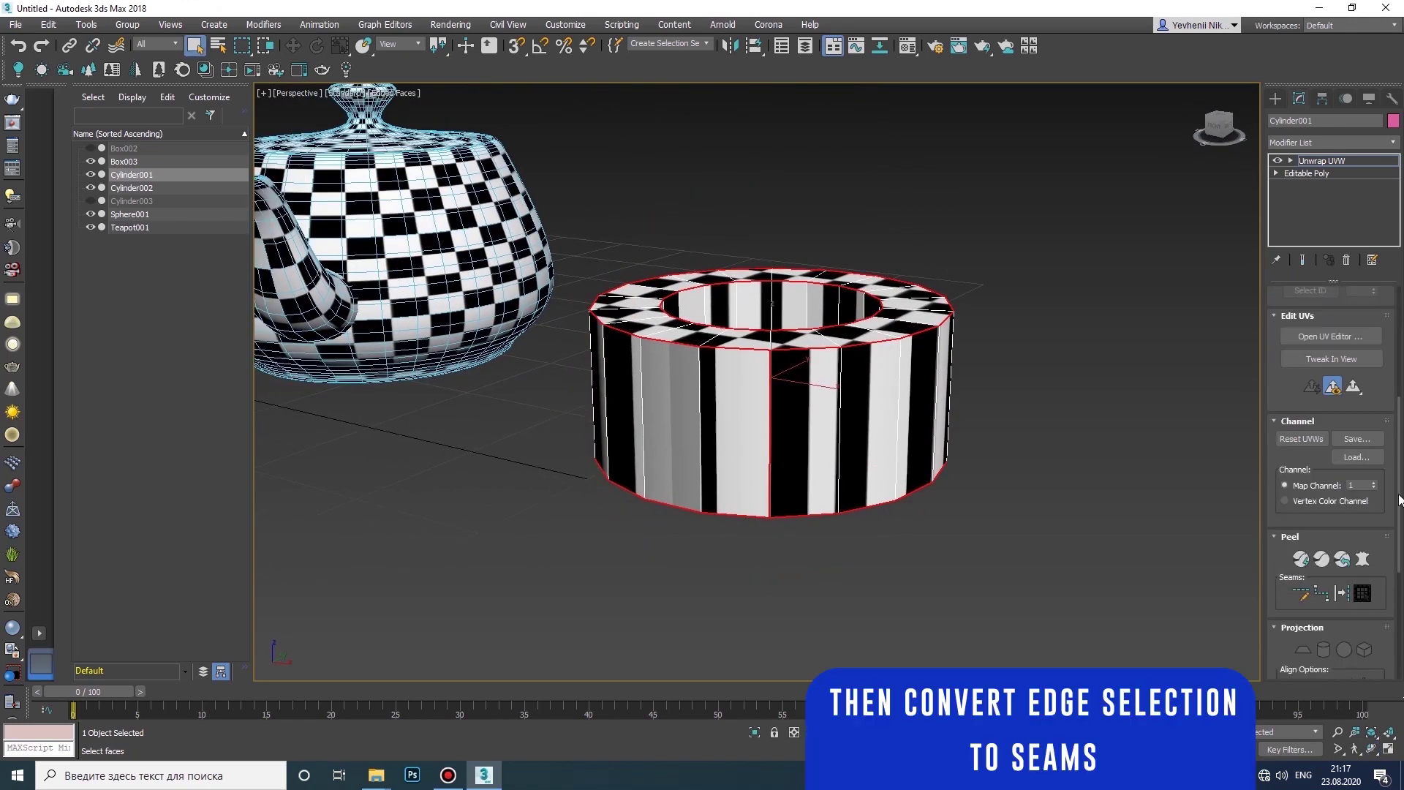
left_click(1339, 599)
middle_click_drag(907, 409, 863, 468)
left_click(1371, 750)
left_click_drag(808, 300, 875, 402)
- Open the UV Editor and place it beside the ring in the viewport
left_click(1323, 337)
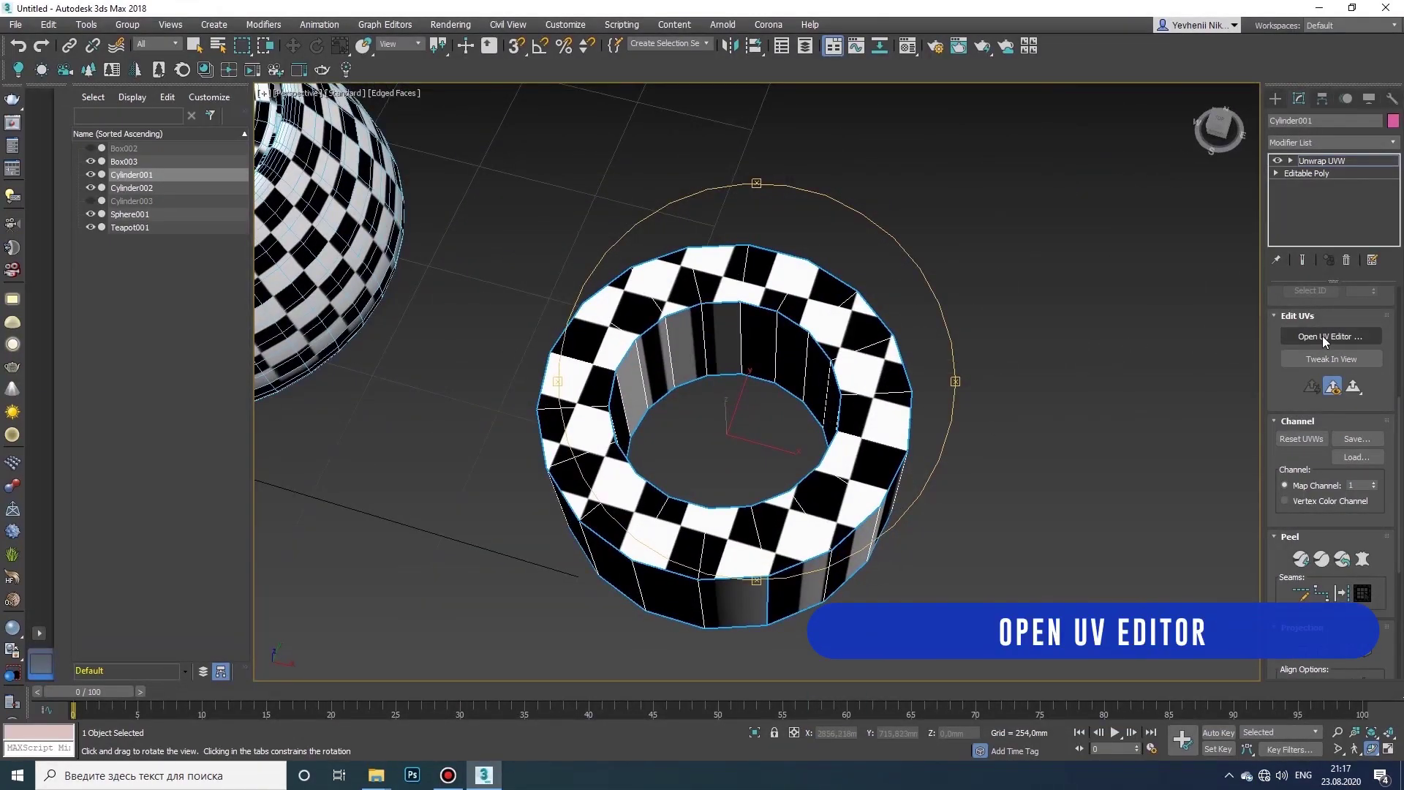
left_click_drag(352, 71, 473, 71)
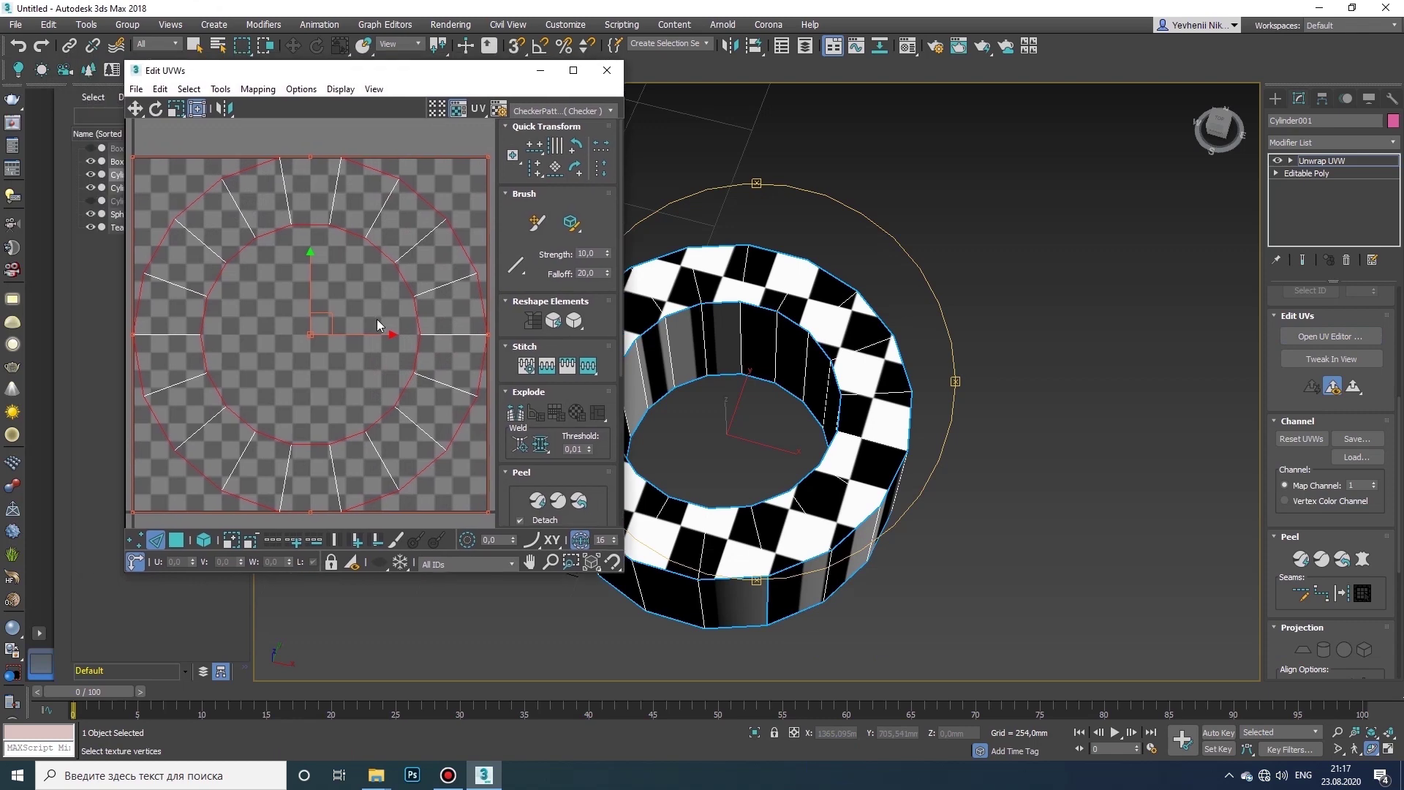
scroll(378, 326, "down", 3)
left_click_drag(884, 468, 905, 422)
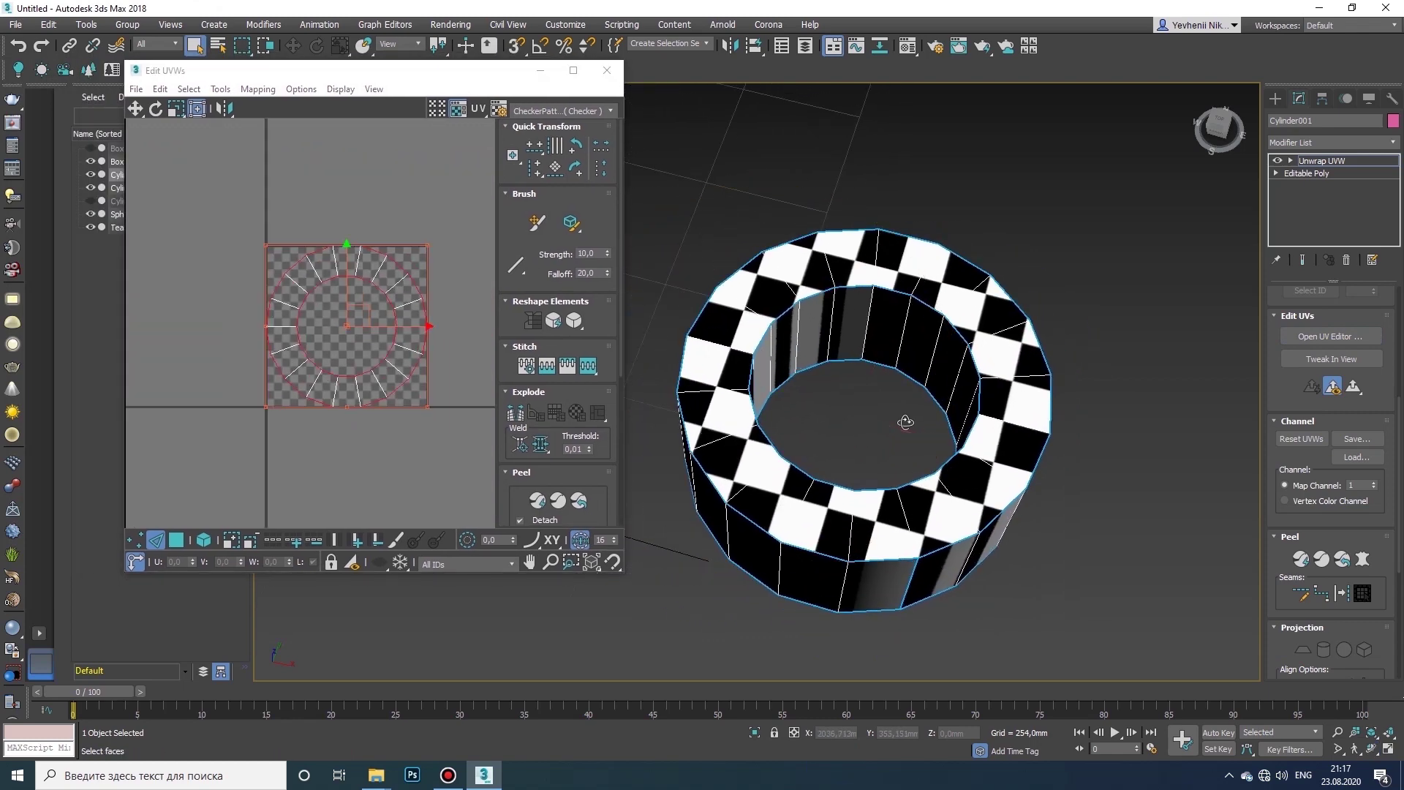
- Select a polygon on the ring's top face and expand the selection to the seams
scroll(1398, 423, "up", 3)
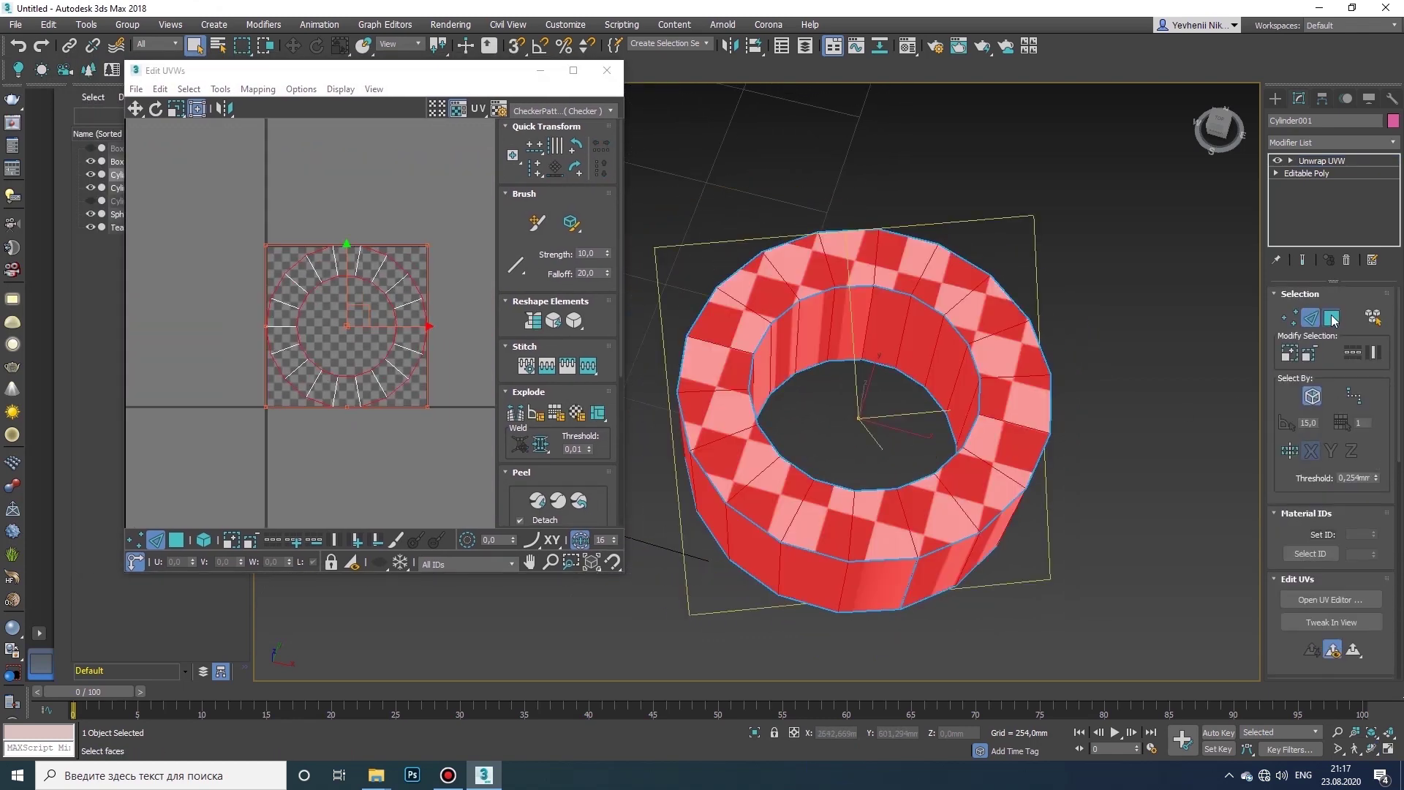
left_click(955, 324)
left_click(990, 465)
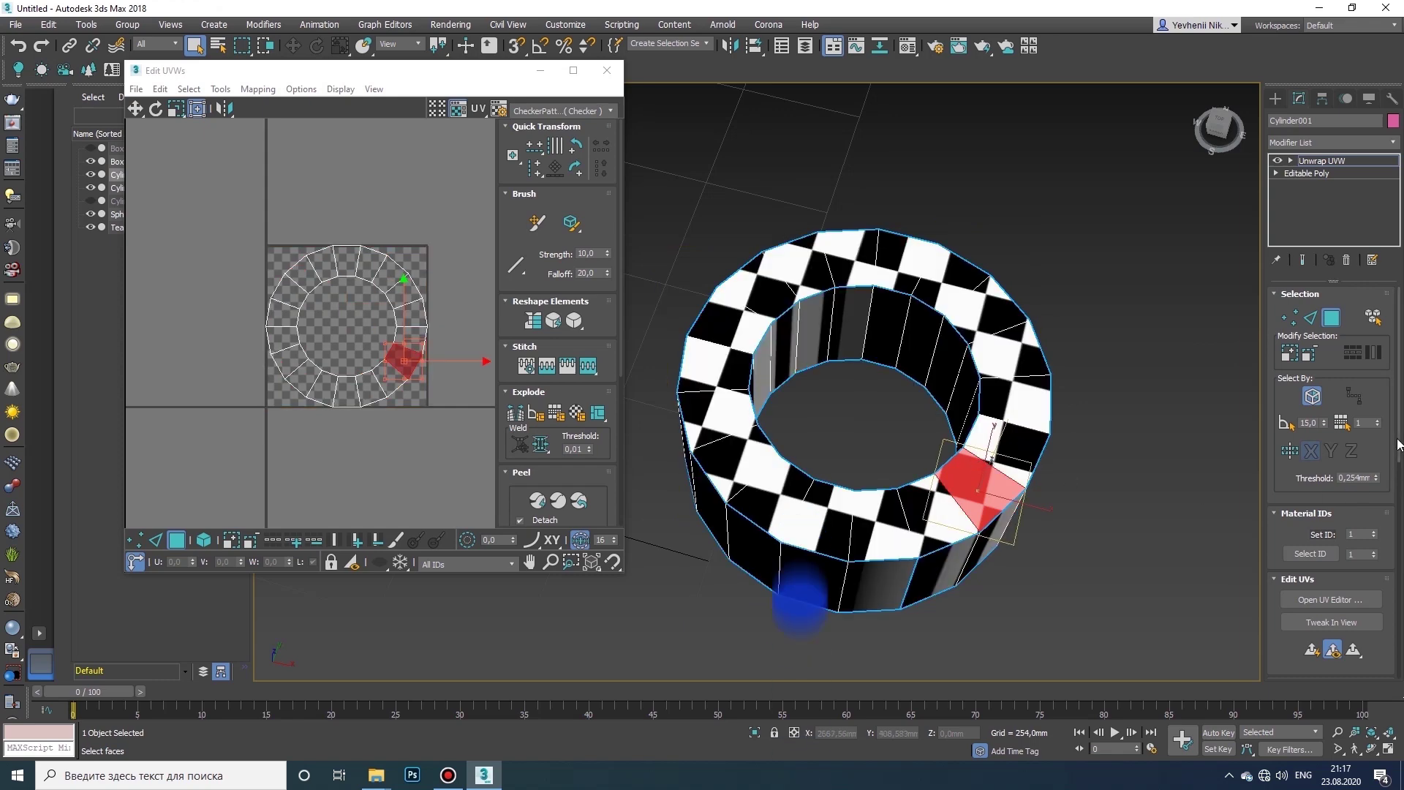
scroll(1398, 444, "down", 3)
left_click(1363, 638)
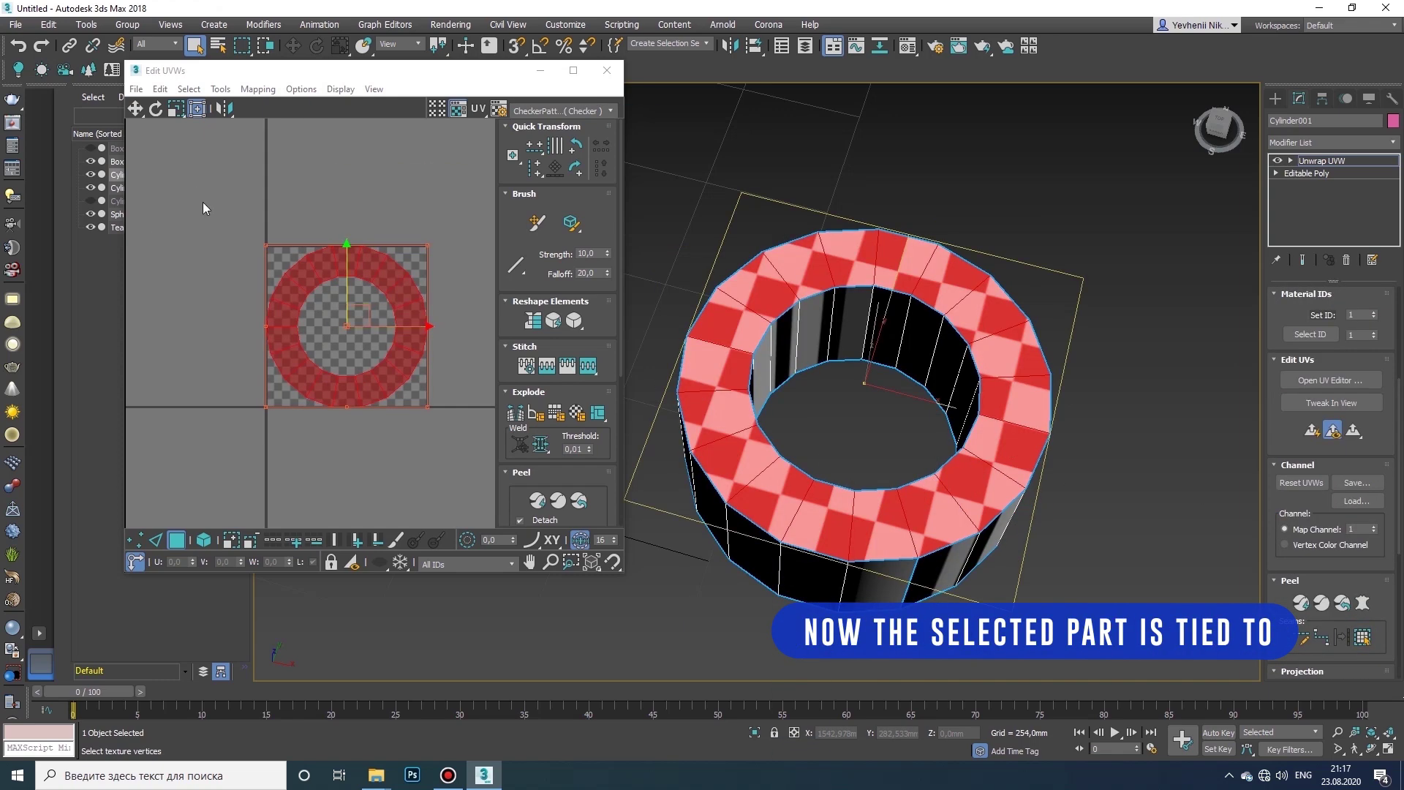
- Try moving the top face's UVs away from the checker square in the UV Editor and undo the move
left_click_drag(355, 308, 302, 280)
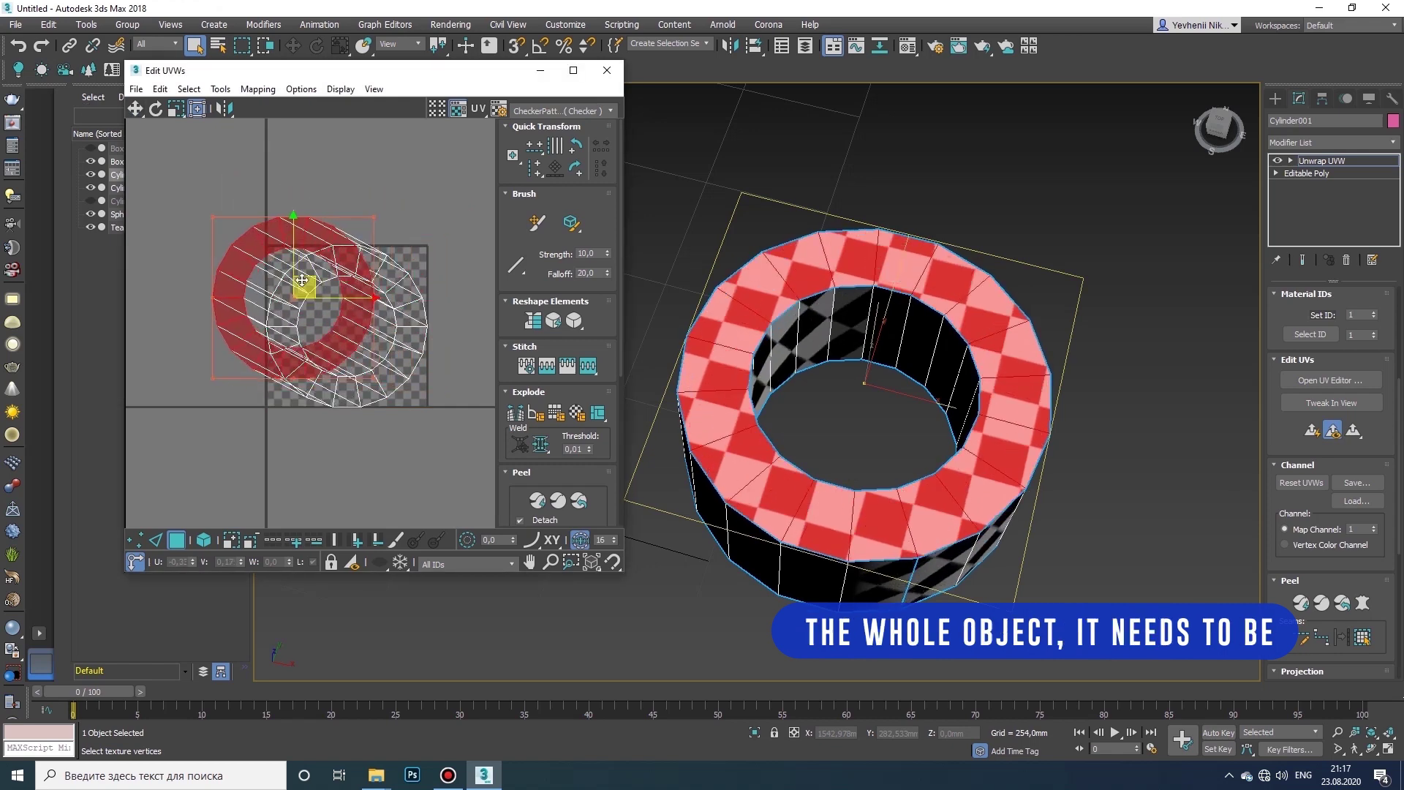
key("ctrl+z")
middle_click_drag(934, 478, 939, 444)
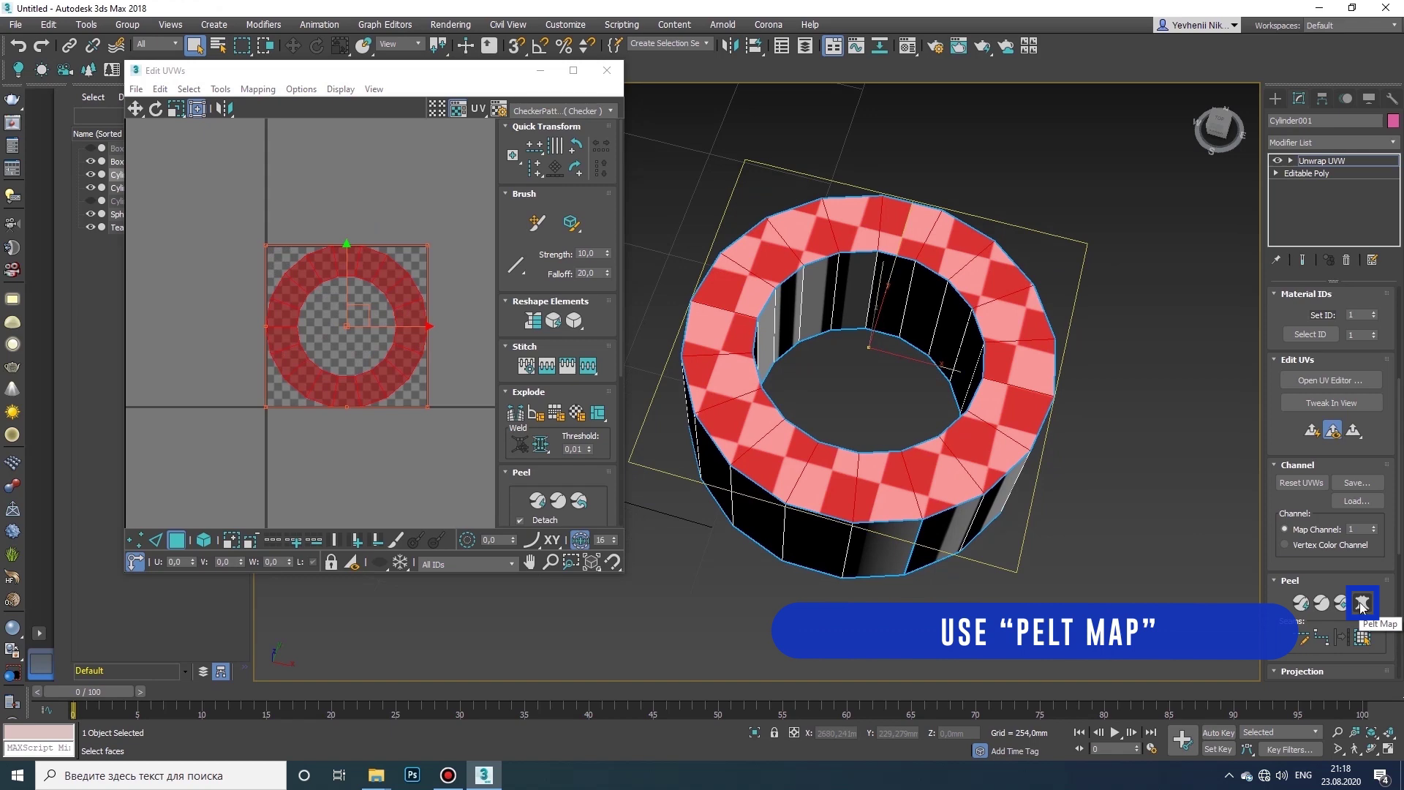
- Unfold the ring's top face with Pelt Map and commit the pelt
left_click(1362, 604)
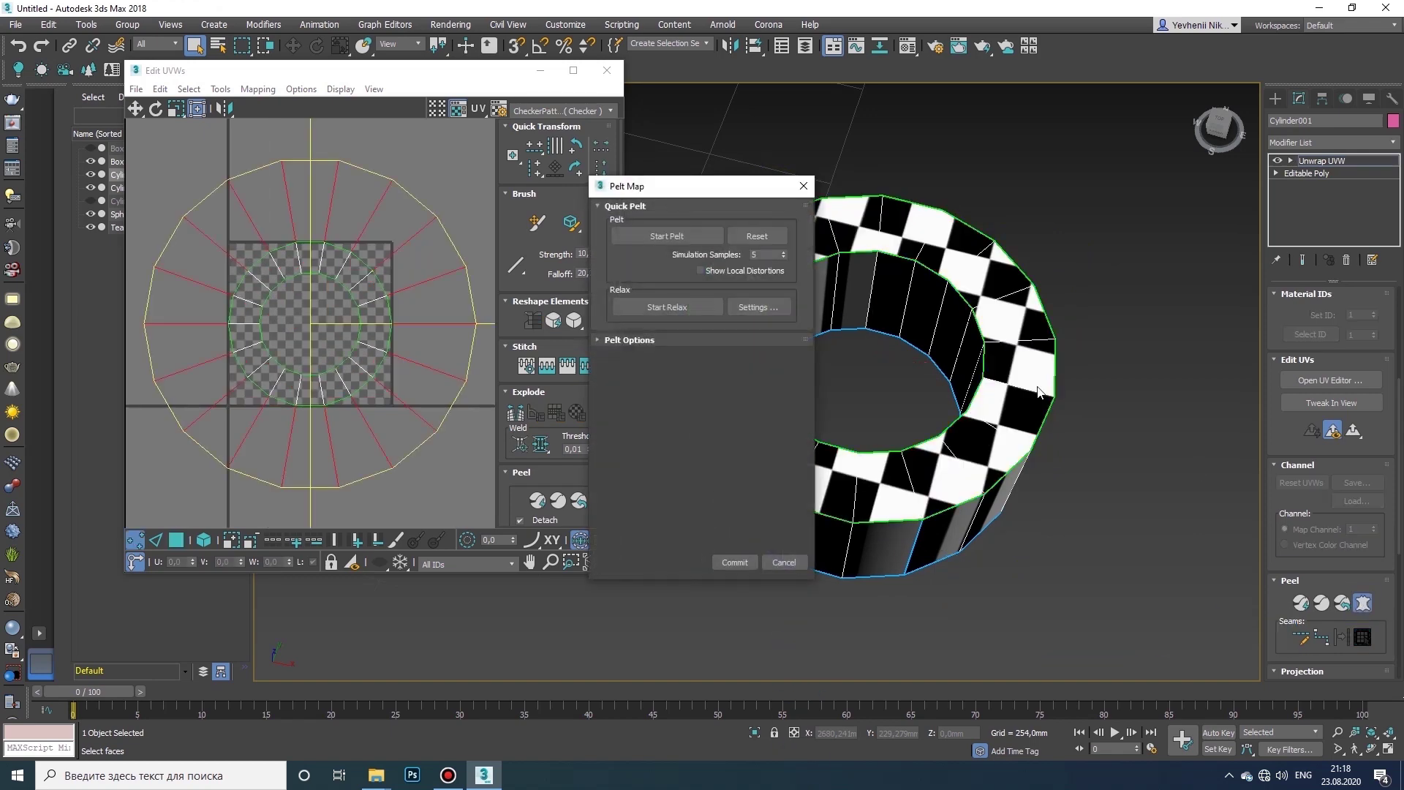
left_click(678, 235)
left_click(734, 562)
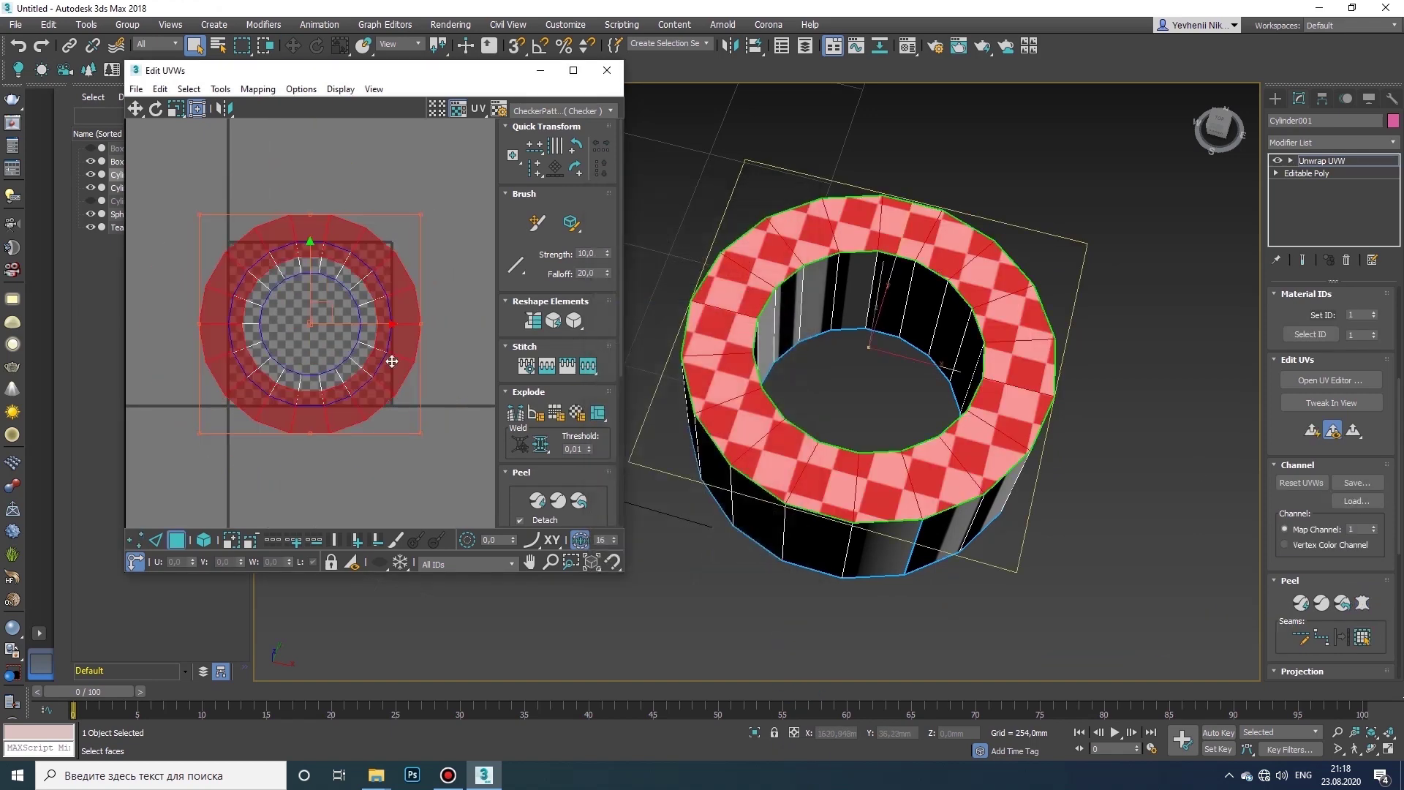
- Move the top face's UV shell up and to the left, outside the checker square
scroll(395, 333, "down", 2)
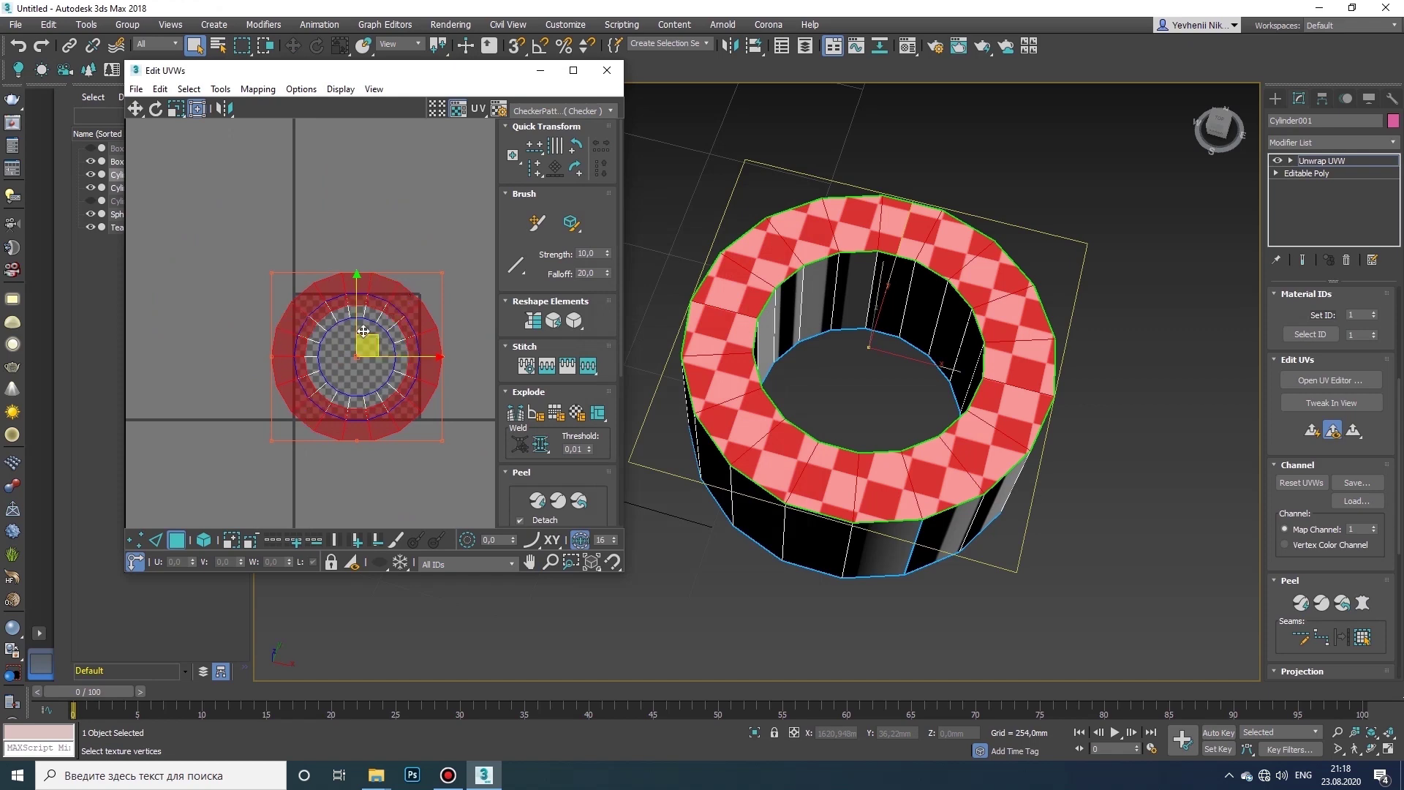
left_click_drag(364, 331, 240, 202)
scroll(370, 321, "up", 1)
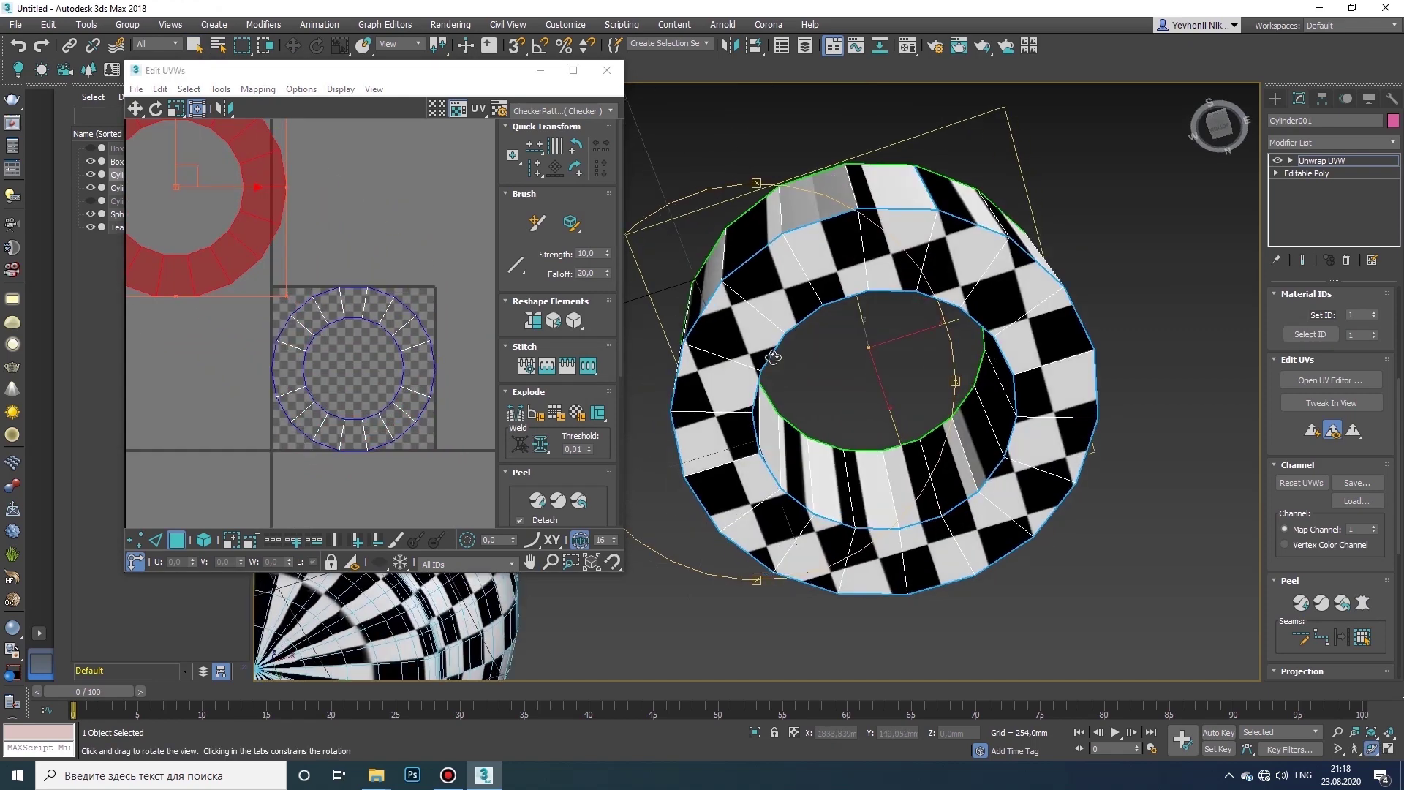
- Expand the polygon selection to the seams on the ring's opposite flat face, unfold it with Pelt Map and commit
left_click(1371, 642)
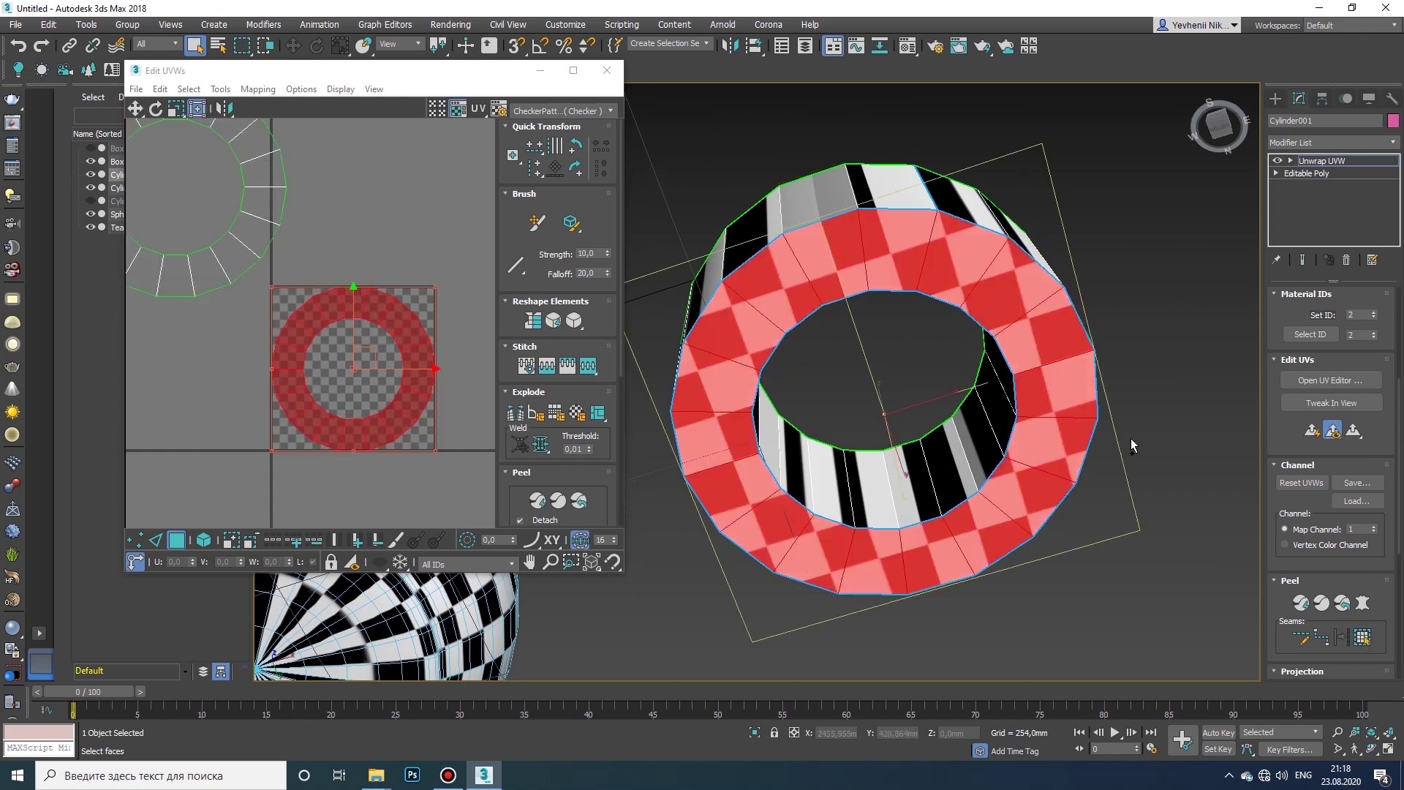
left_click(1361, 602)
left_click(698, 236)
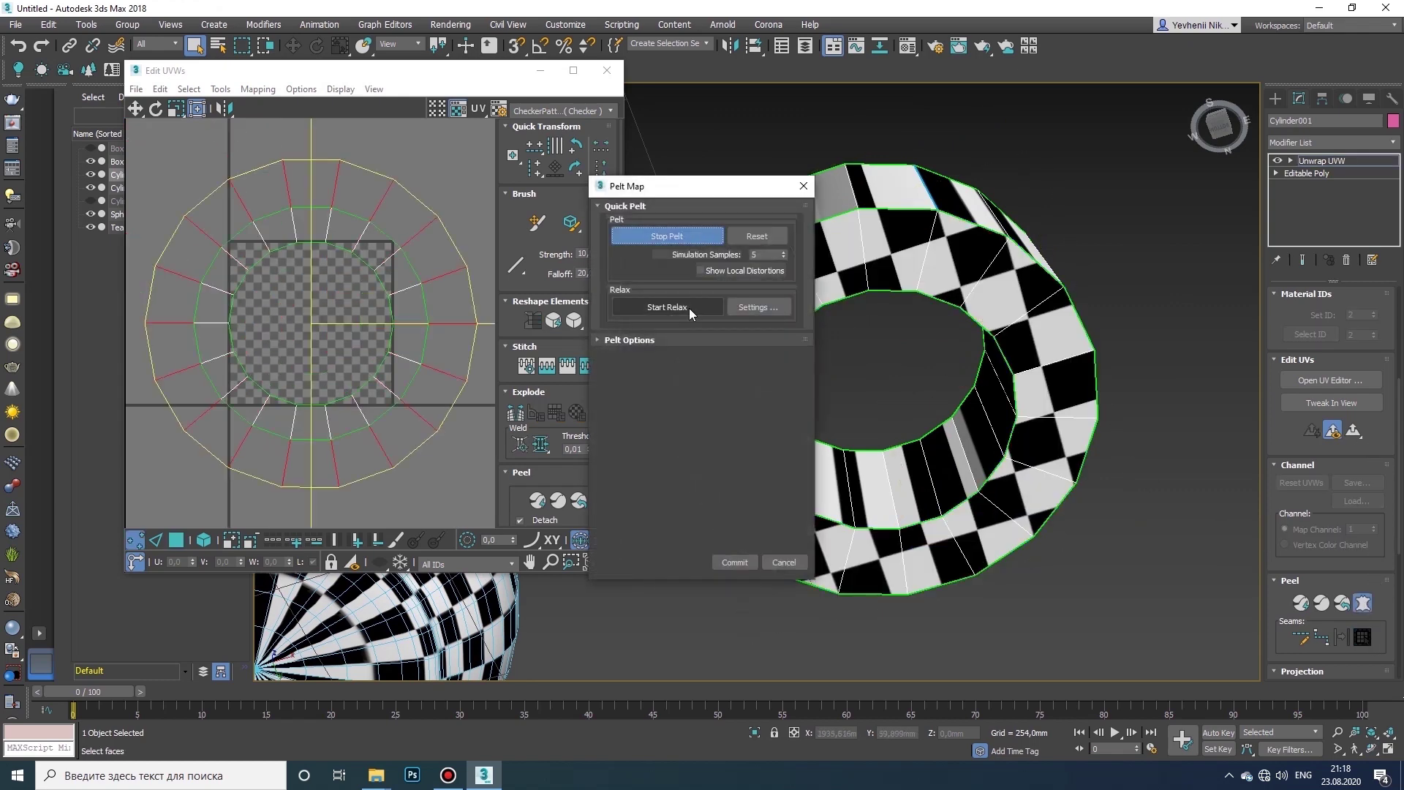
left_click(732, 562)
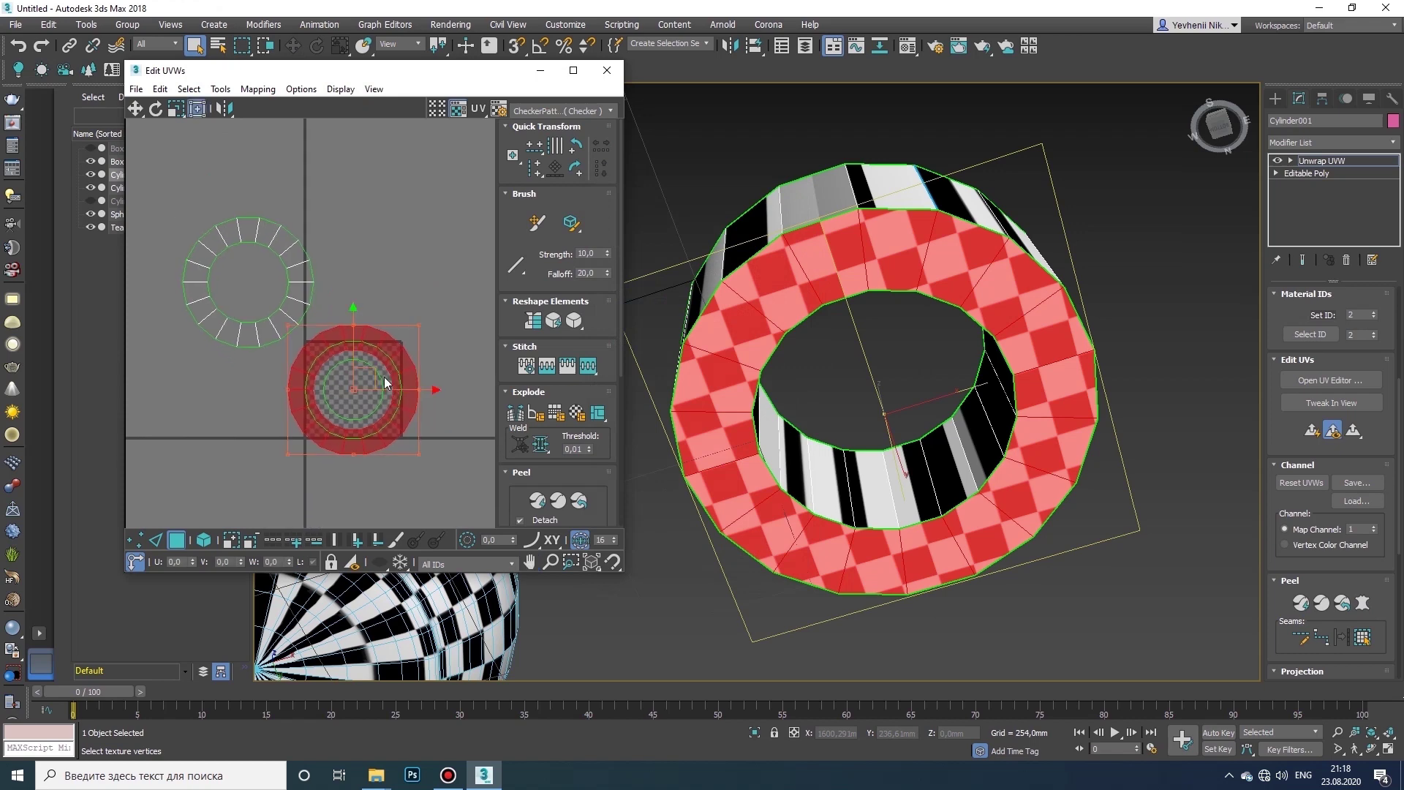
- Move the opposite face's UV shell above the checker square, beside the first ring-shaped shell
left_click_drag(373, 374, 419, 270)
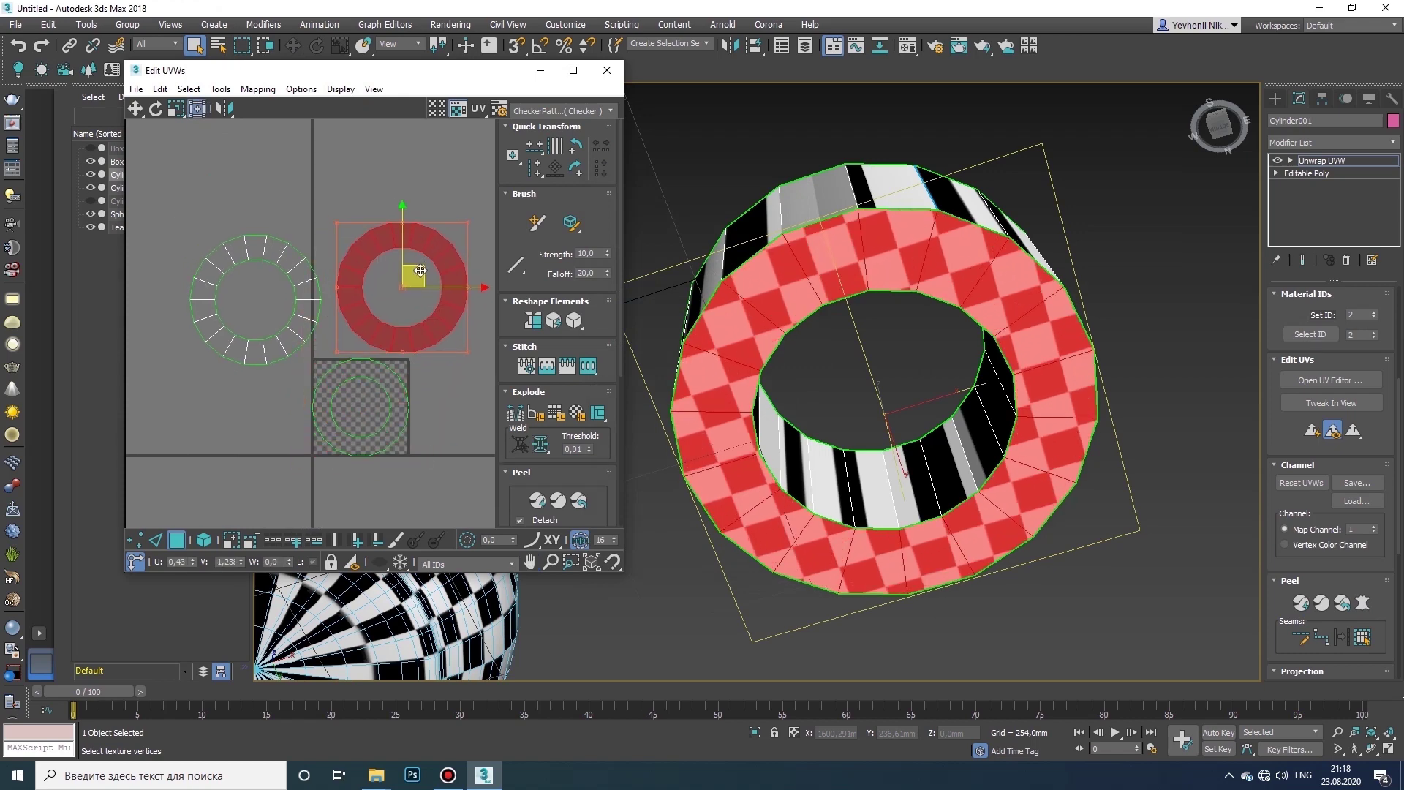
middle_click_drag(848, 276, 921, 223)
scroll(334, 407, "up", 2)
middle_click_drag(333, 407, 334, 408)
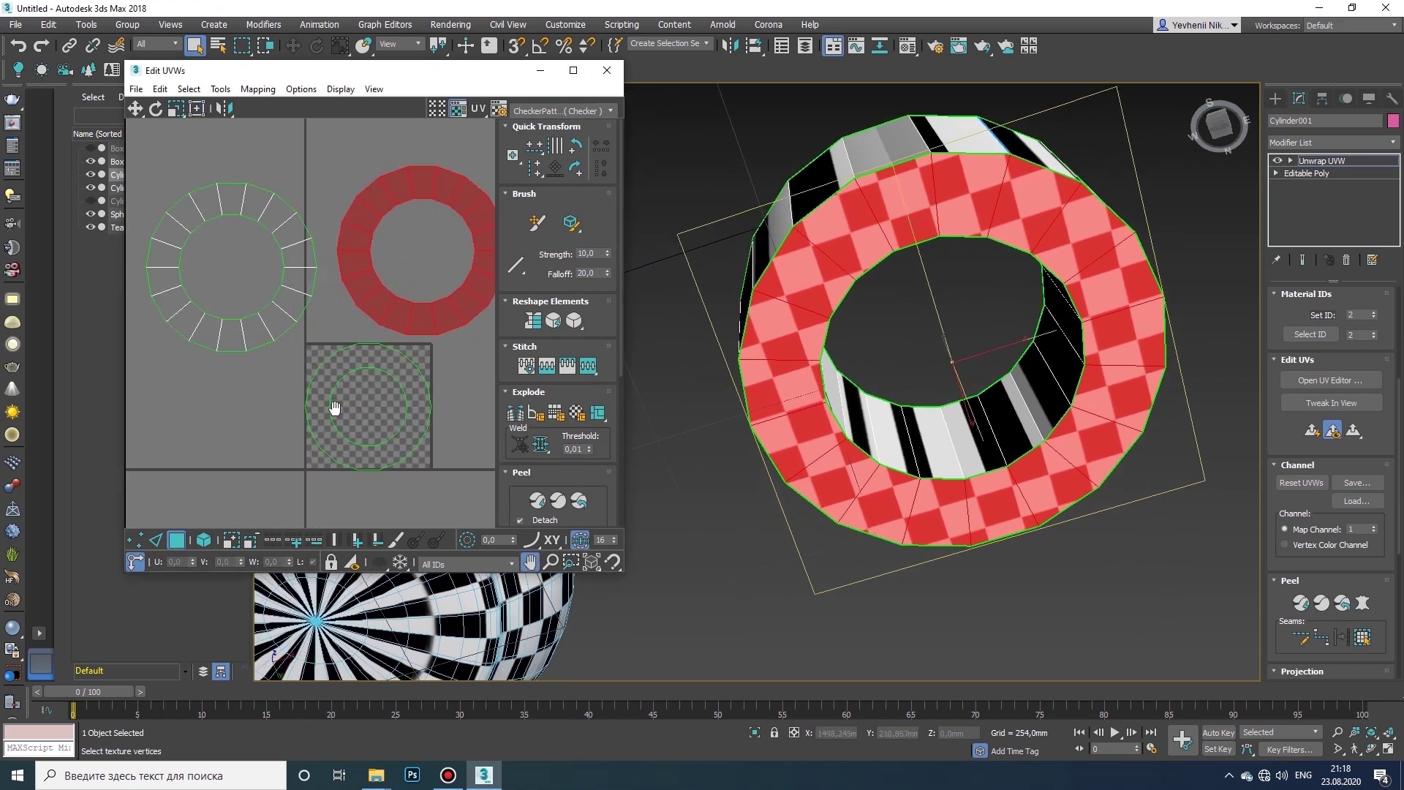
- Select a polygon on the ring's outer wall and expand the selection to the seams
left_click(1372, 749)
left_click_drag(923, 256, 805, 495)
right_click(805, 495)
left_click(808, 467)
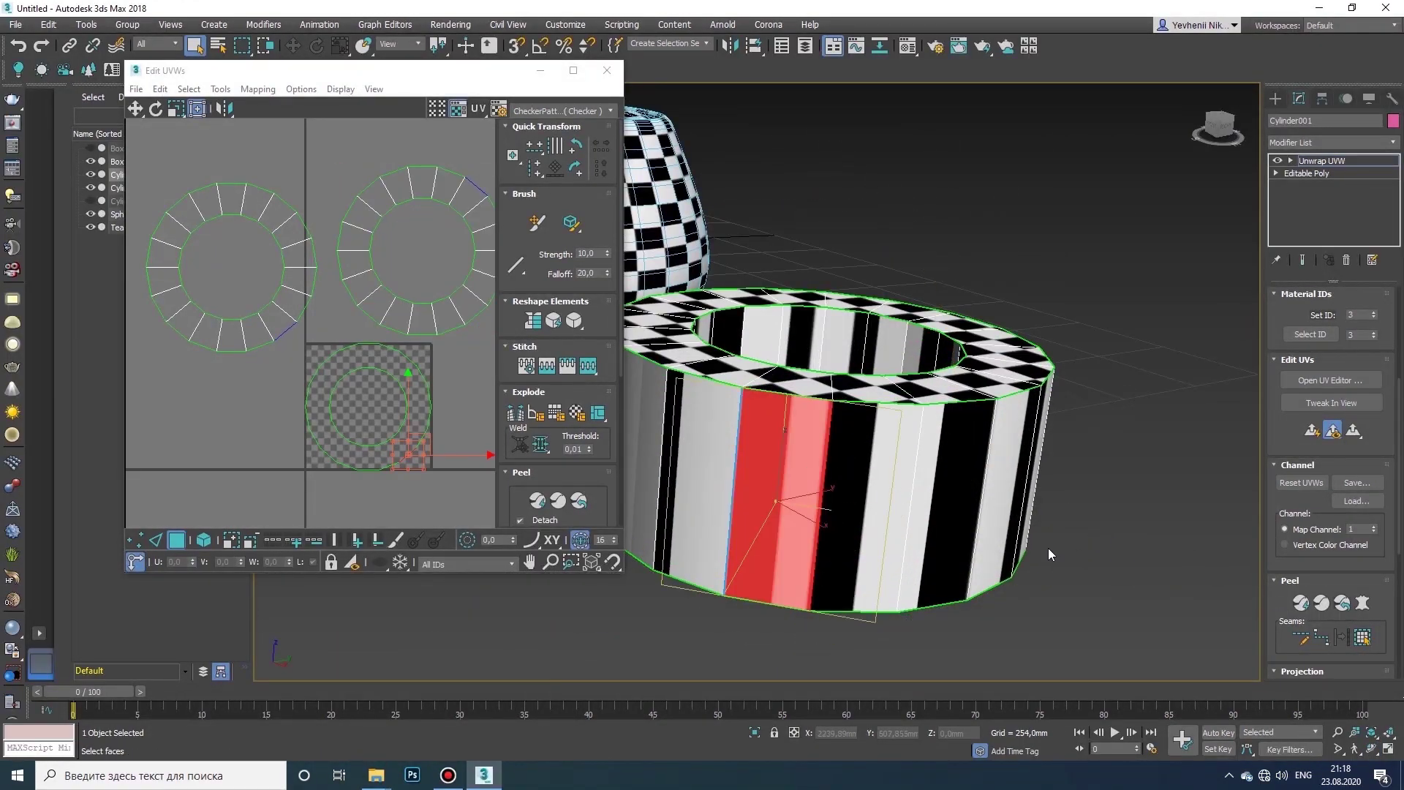
left_click(1362, 638)
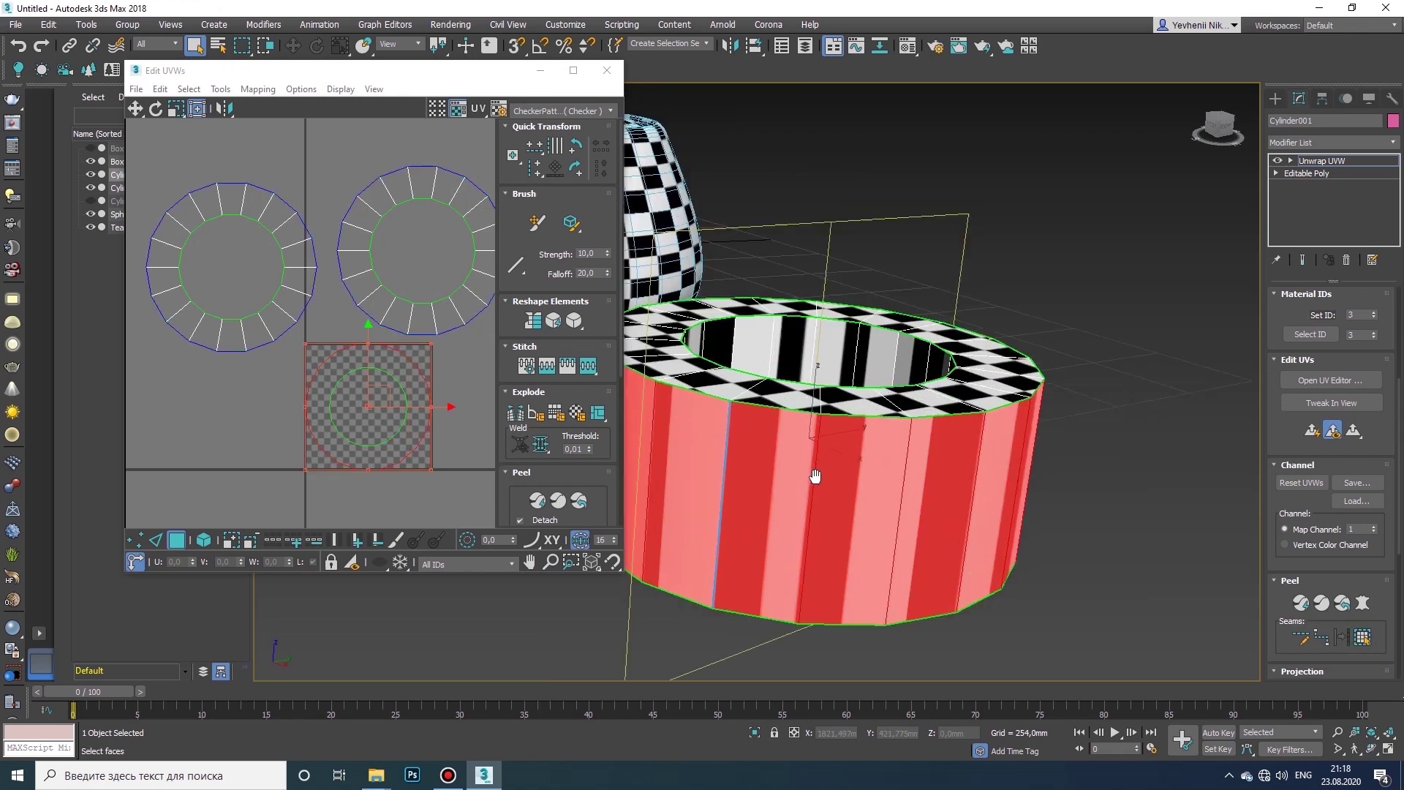
- Unfold the ring's outer wall with Pelt Map, relax it into a straight strip and commit the pelt
middle_click_drag(812, 471, 885, 411)
left_click(1361, 607)
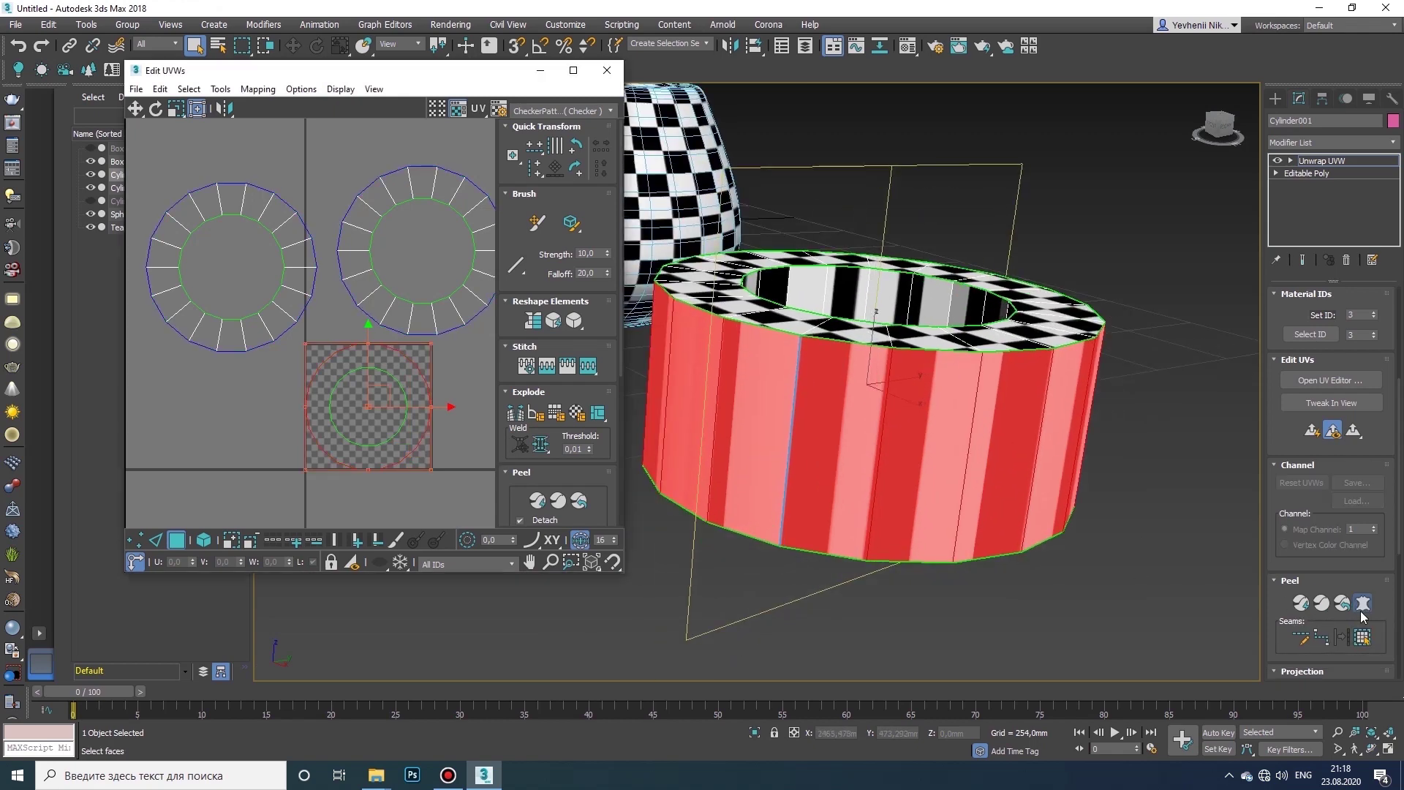
left_click(692, 232)
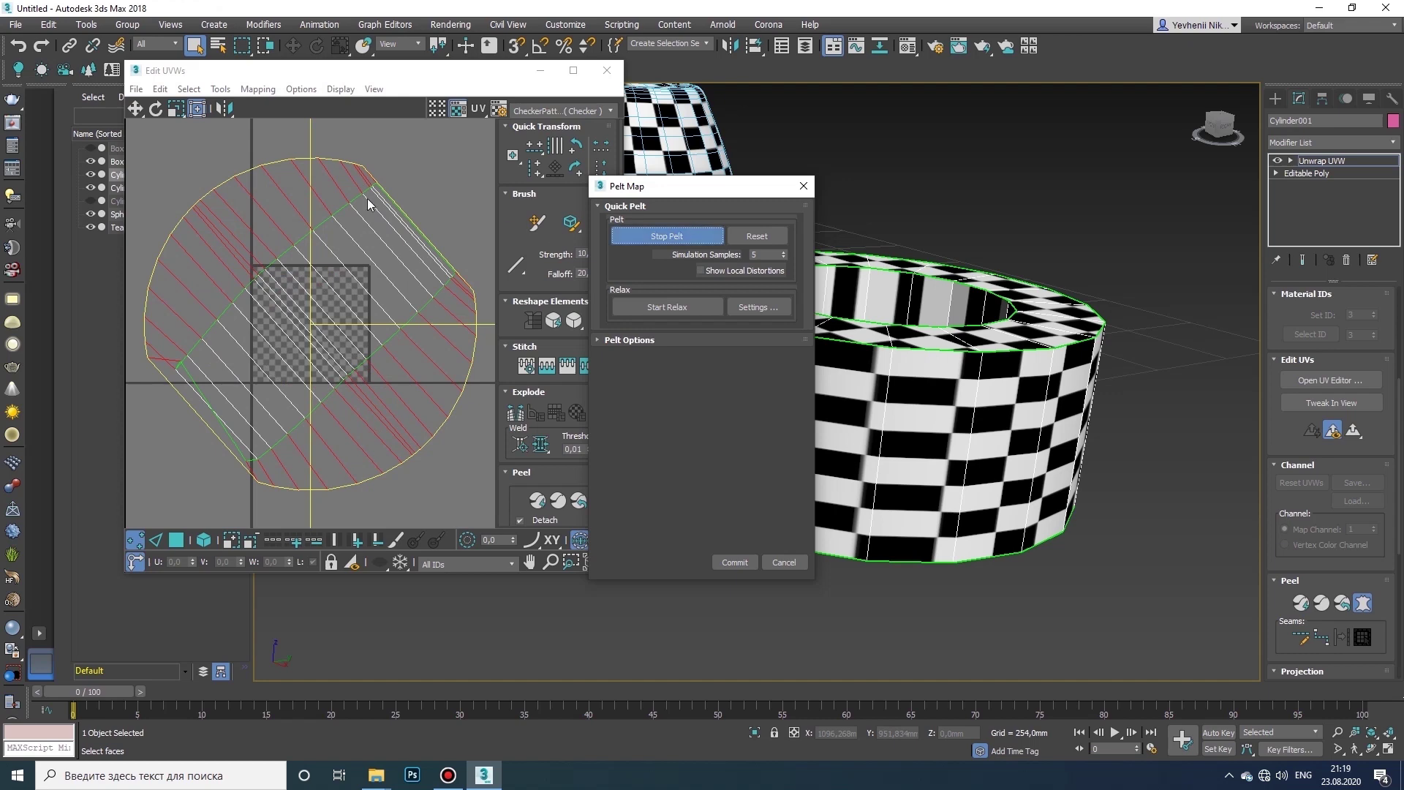
left_click(694, 313)
scroll(357, 266, "down", 3)
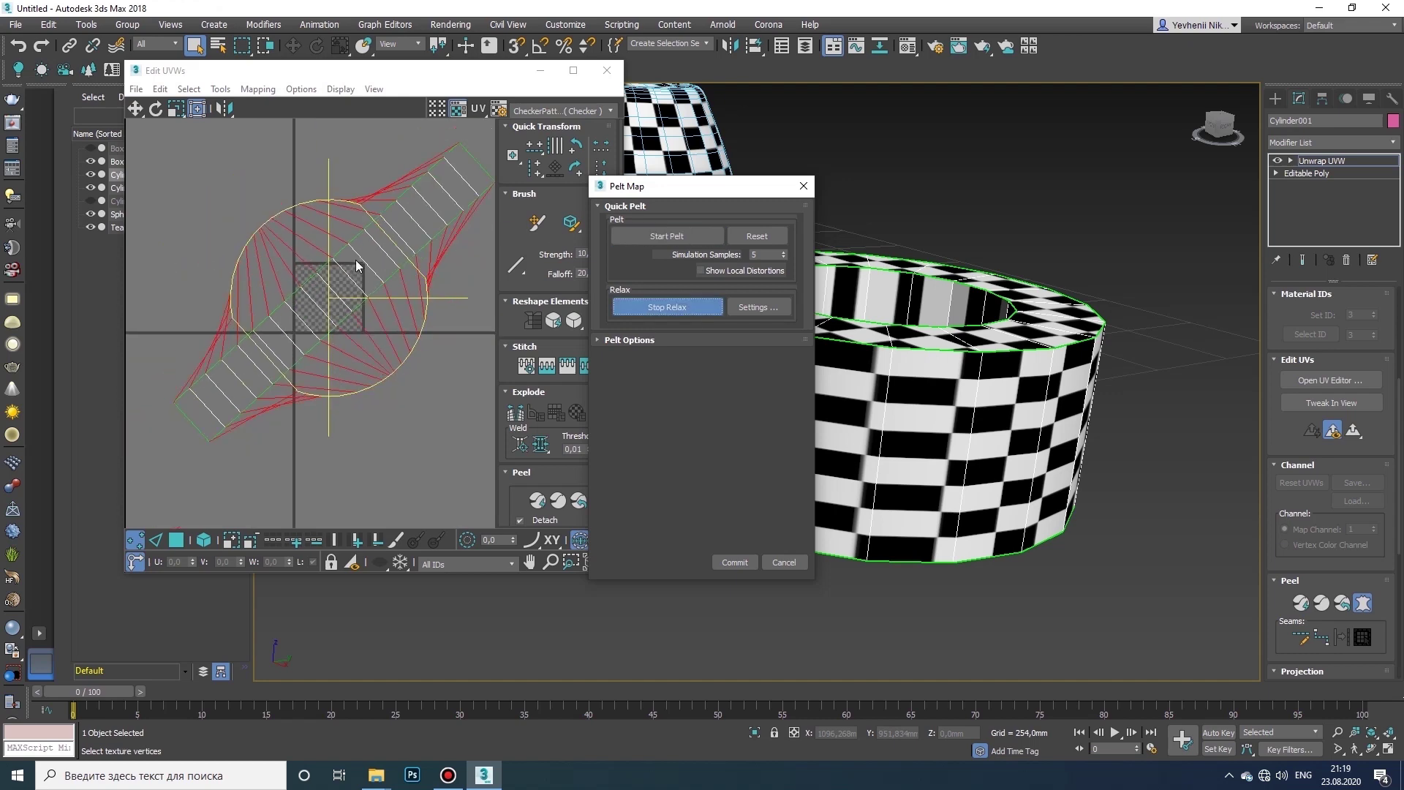
middle_click_drag(349, 283, 312, 322)
scroll(344, 313, "up", 1)
left_click(735, 562)
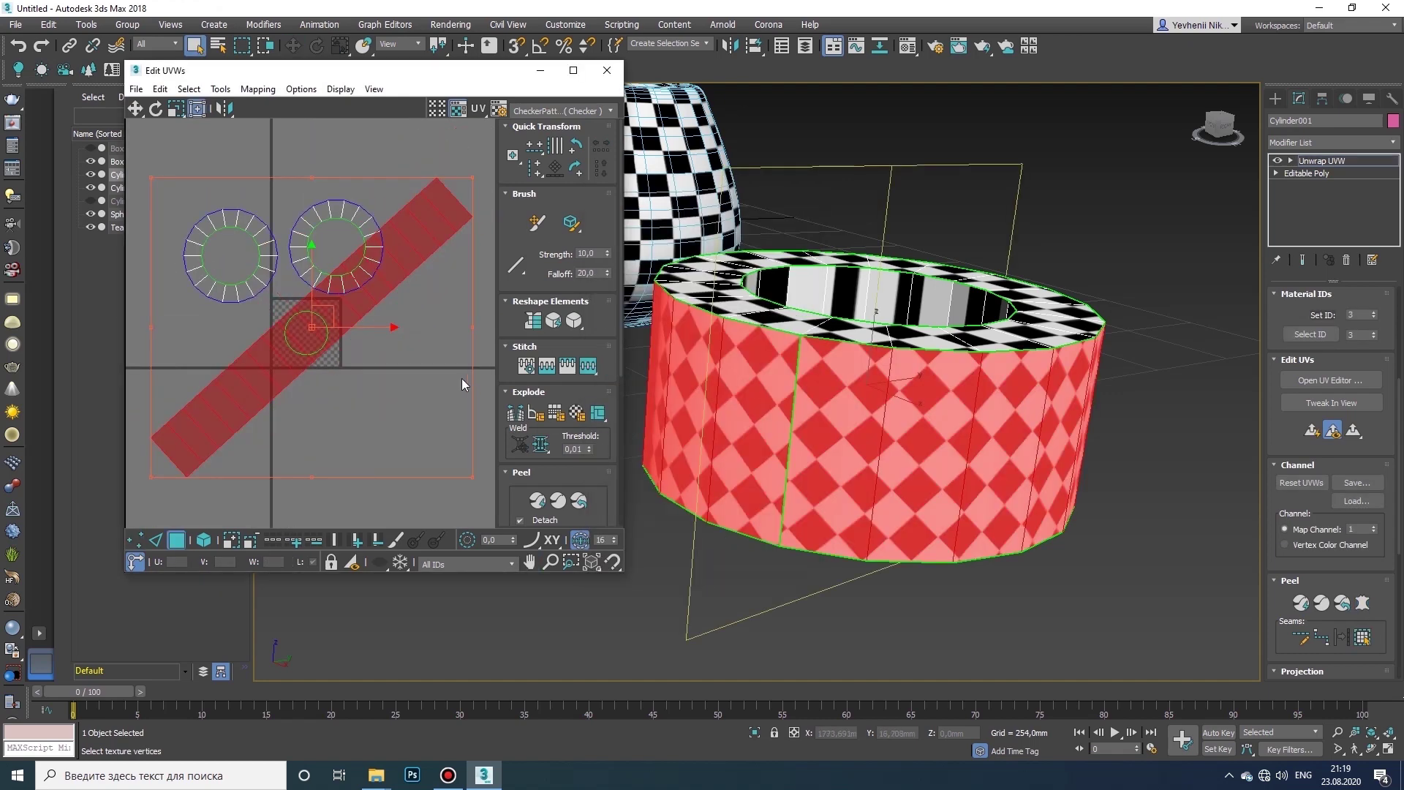
left_click(1371, 750)
left_click_drag(847, 453, 469, 365)
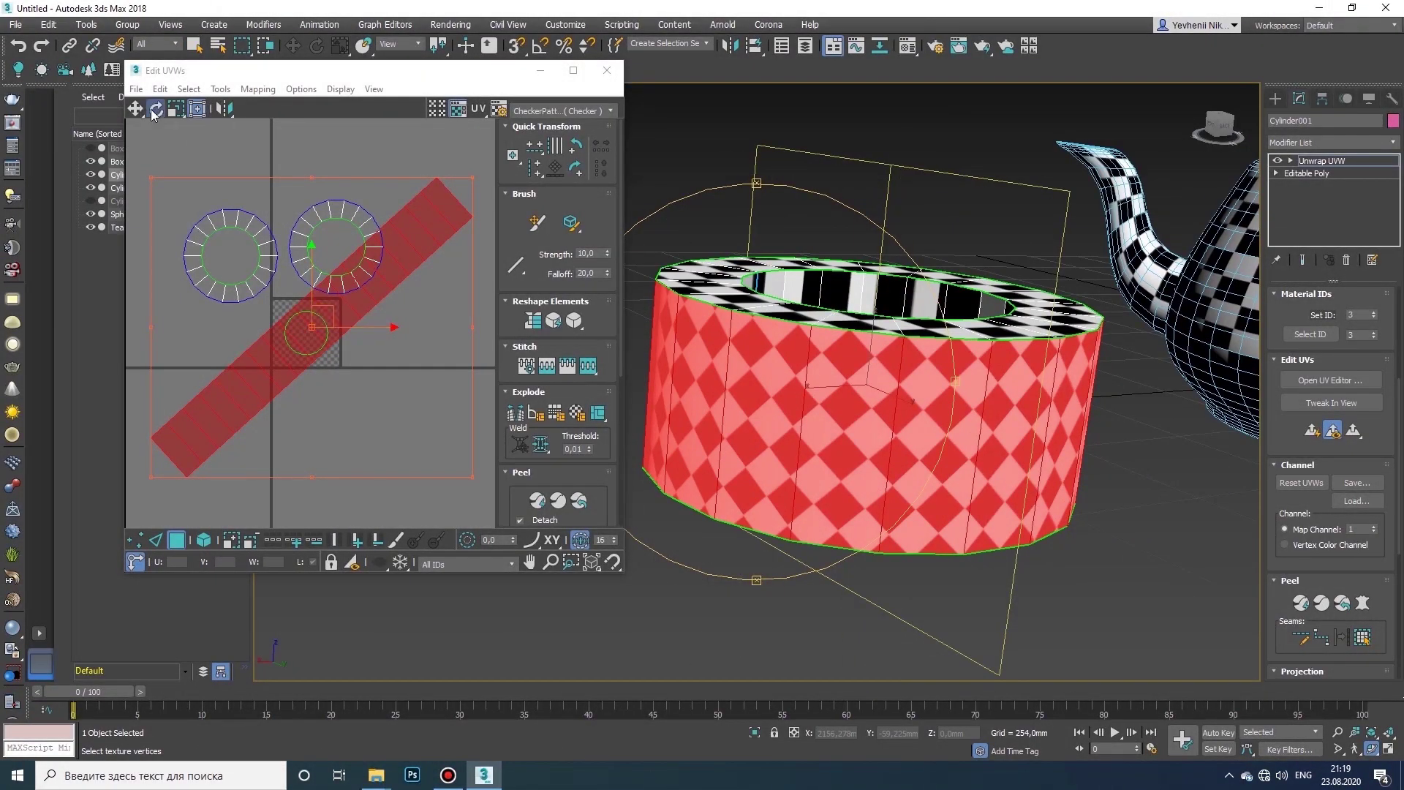
left_click(260, 187)
left_click(263, 367)
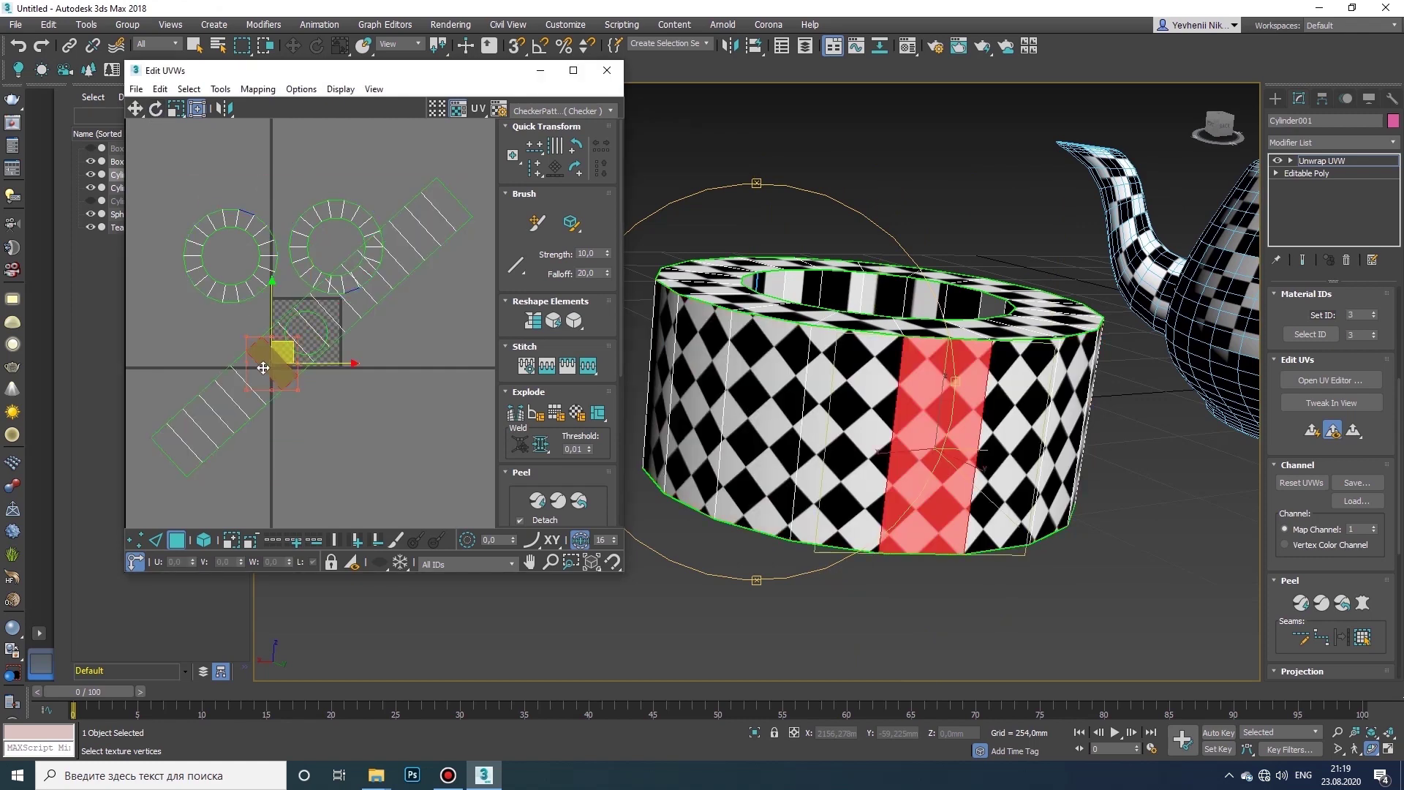
left_click(204, 161)
key("ctrl+a")
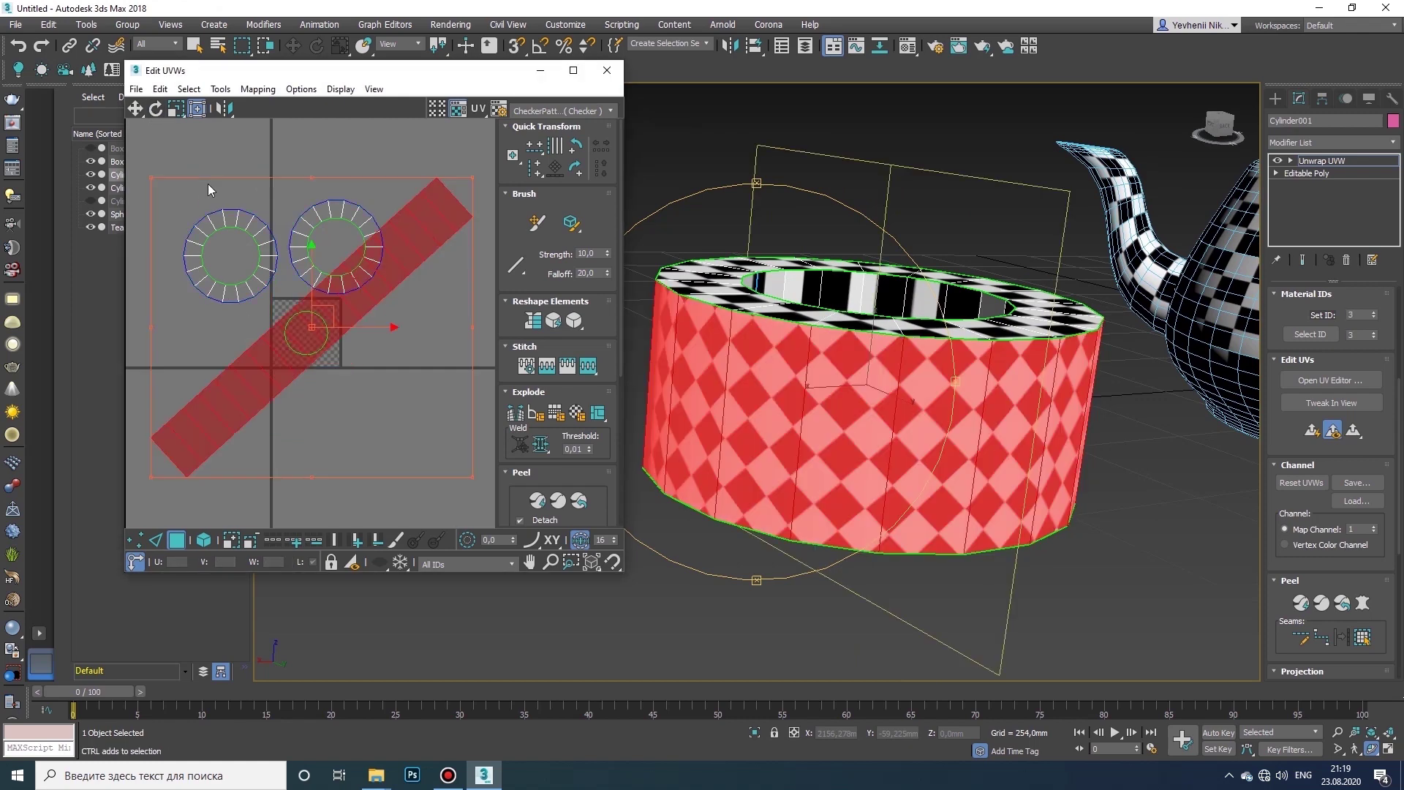
- Rotate the outer wall's UV strip to horizontal and move it above the two ring-shaped shells
left_click_drag(331, 296, 350, 326)
scroll(349, 361, "down", 2)
scroll(349, 361, "up", 1)
middle_click_drag(827, 463, 834, 495, "alt")
scroll(272, 340, "down", 1)
middle_click_drag(272, 339, 317, 314)
mouse_move(739, 460)
middle_mouse_down("alt")
mouse_move(644, 413)
mouse_move(729, 454)
mouse_move(753, 439)
middle_mouse_up("alt")
middle_click_drag(319, 328, 306, 358)
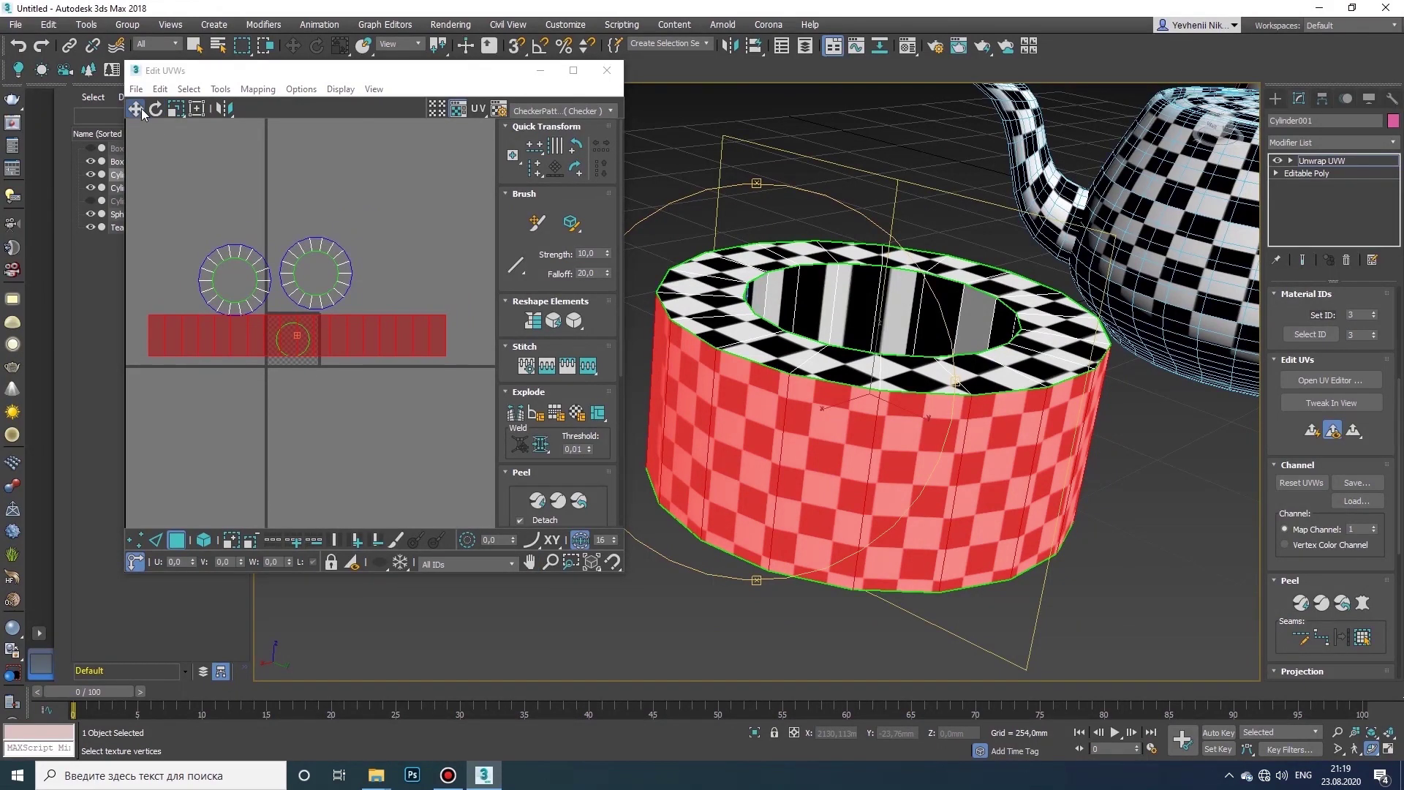
left_click_drag(323, 338, 320, 204)
- Select a polygon on the ring's inner wall and expand the selection to the seams
middle_click_drag(819, 430, 742, 430, "alt")
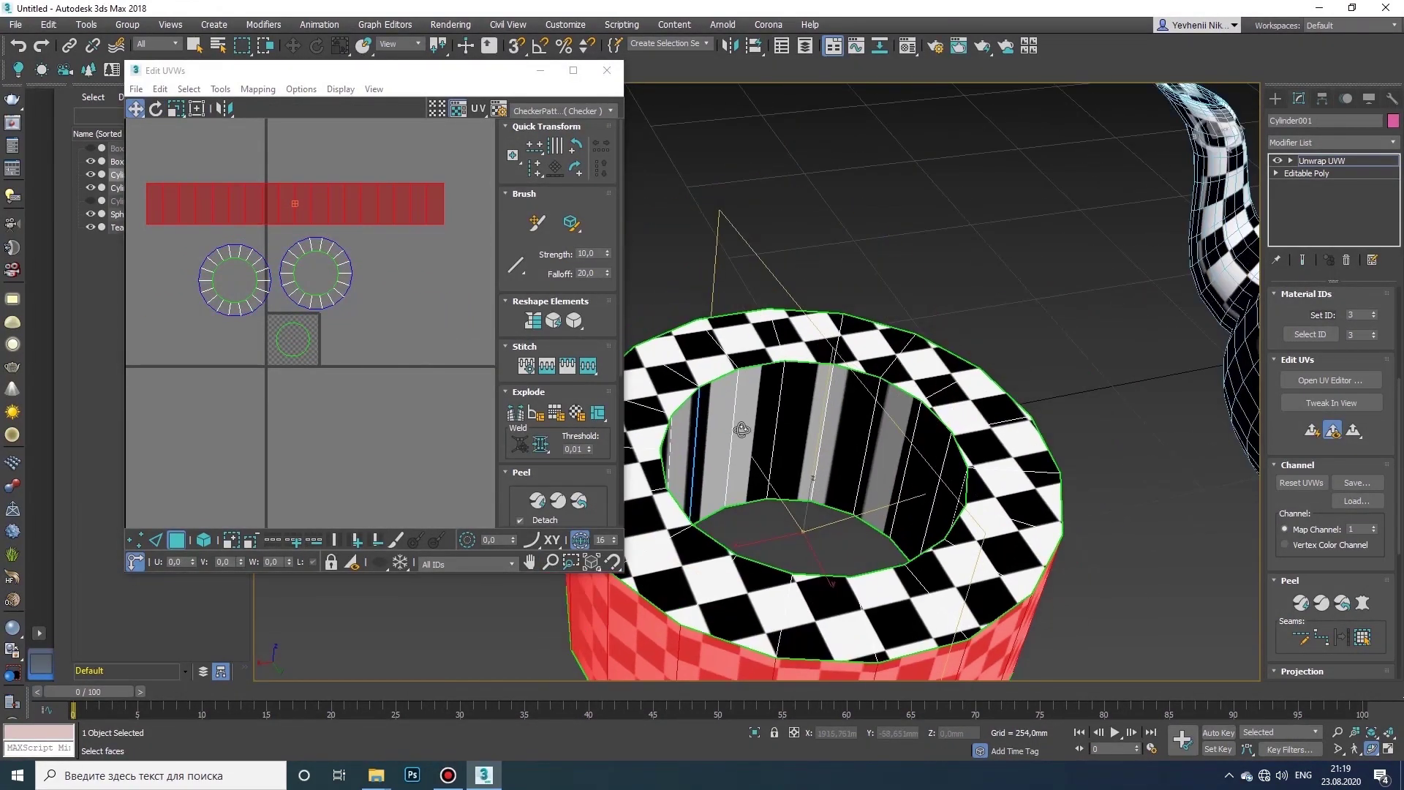
key("q")
left_click(770, 422)
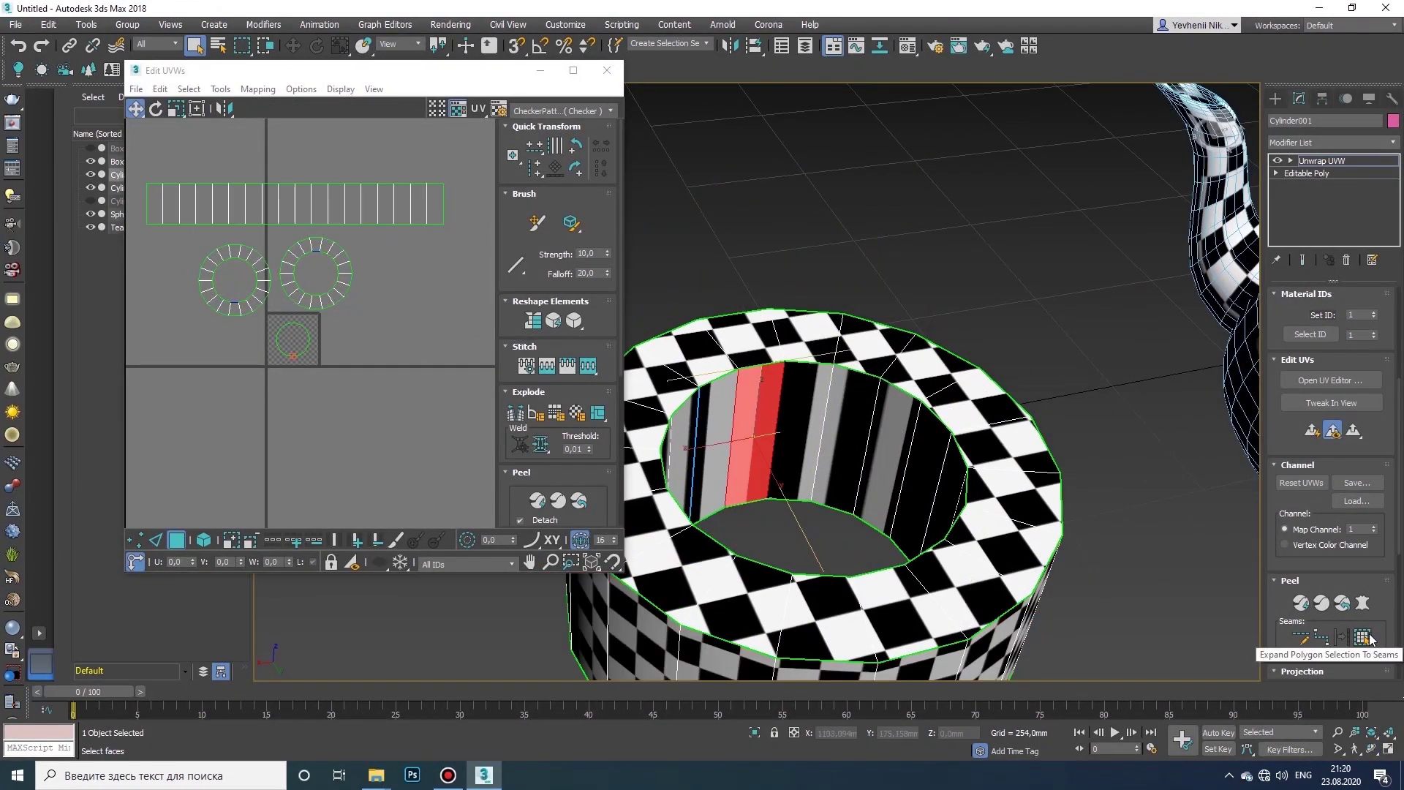
left_click(1368, 637)
- Unfold the ring's inner wall with Pelt Map, relax it into a strip and commit the pelt
middle_click_drag(782, 396, 760, 385)
scroll(322, 343, "up", 2)
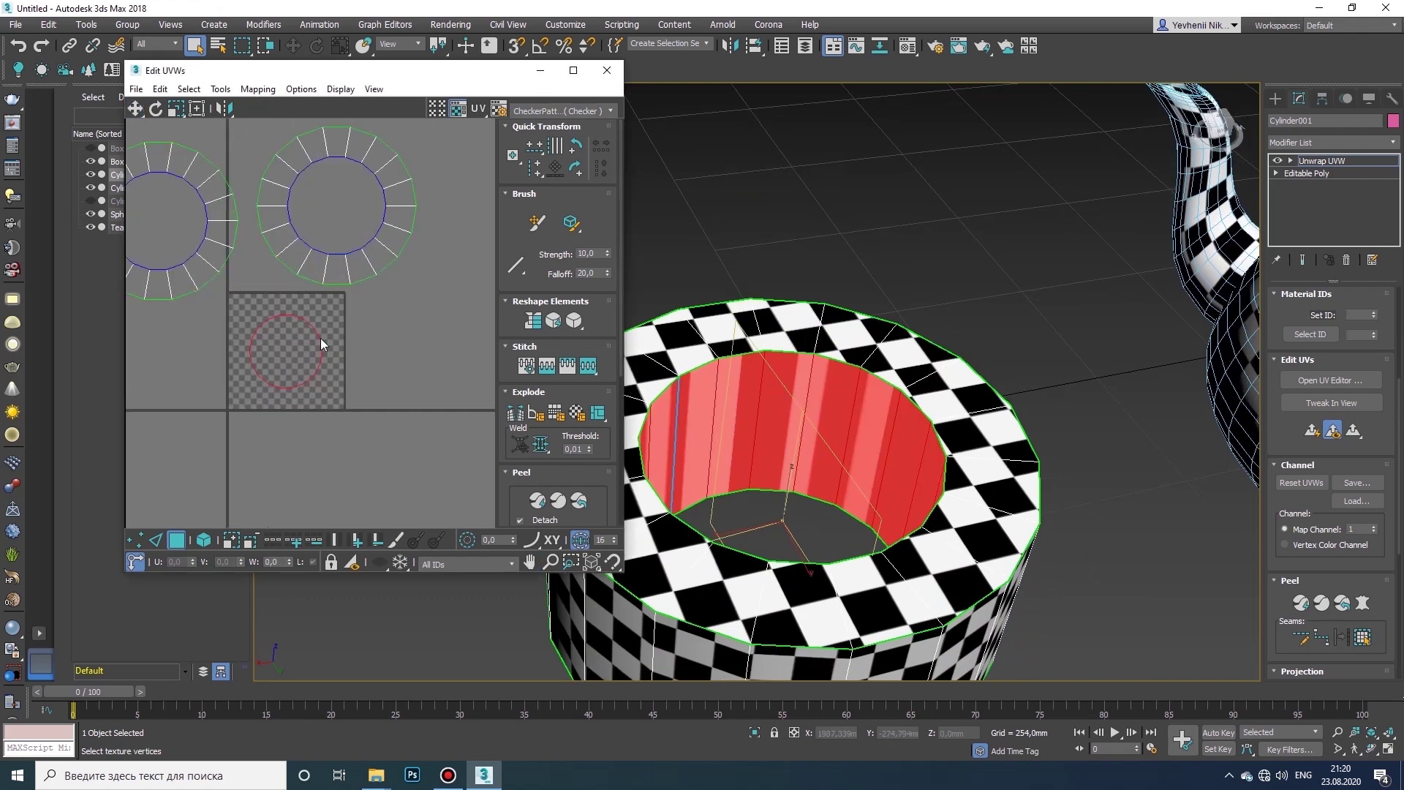
left_click(1362, 603)
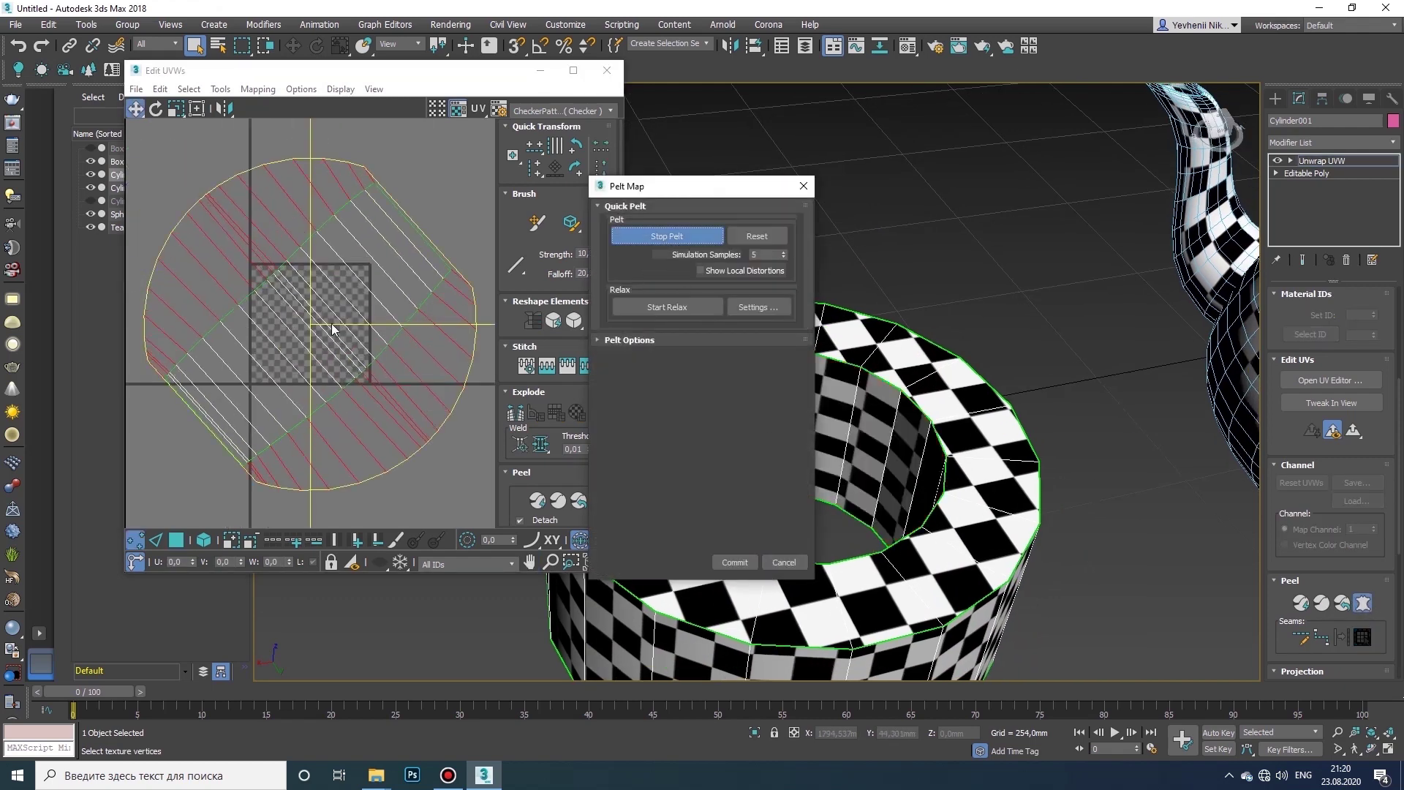
left_click(660, 309)
left_click(734, 562)
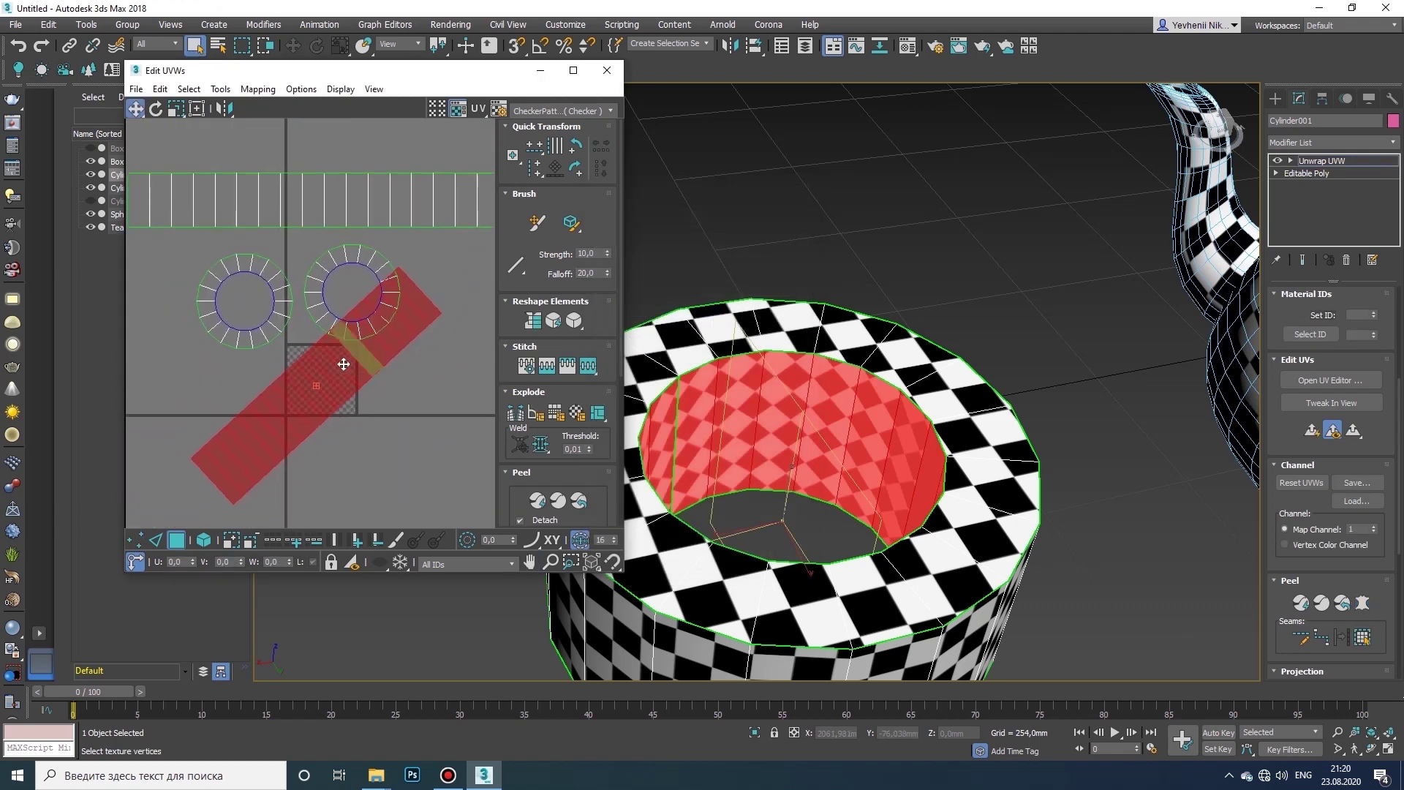
- Rotate the inner wall's UV strip to horizontal in the UV Editor
left_click(156, 108)
left_click_drag(322, 380, 408, 400)
scroll(829, 498, "down", 3)
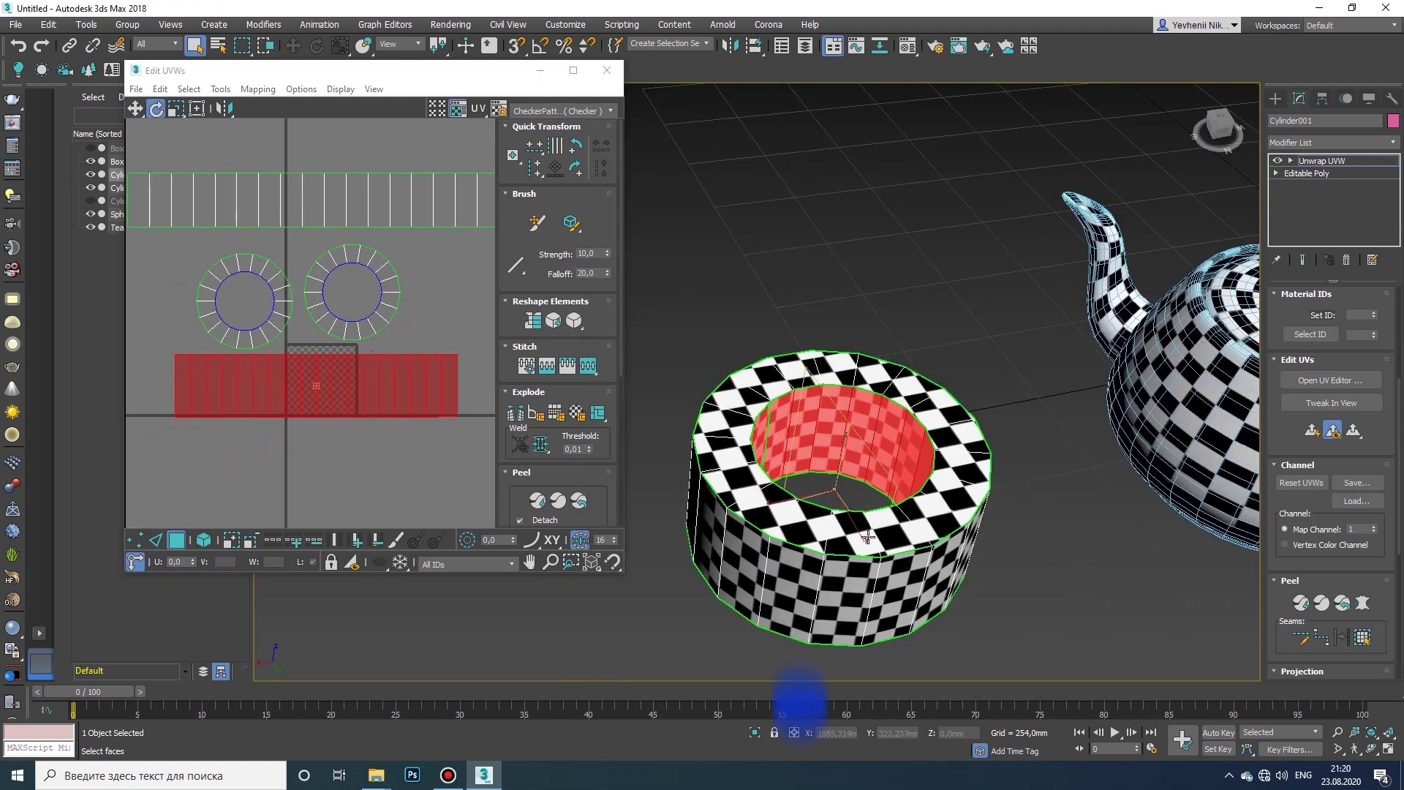
scroll(953, 468, "up", 3)
scroll(953, 364, "down", 4)
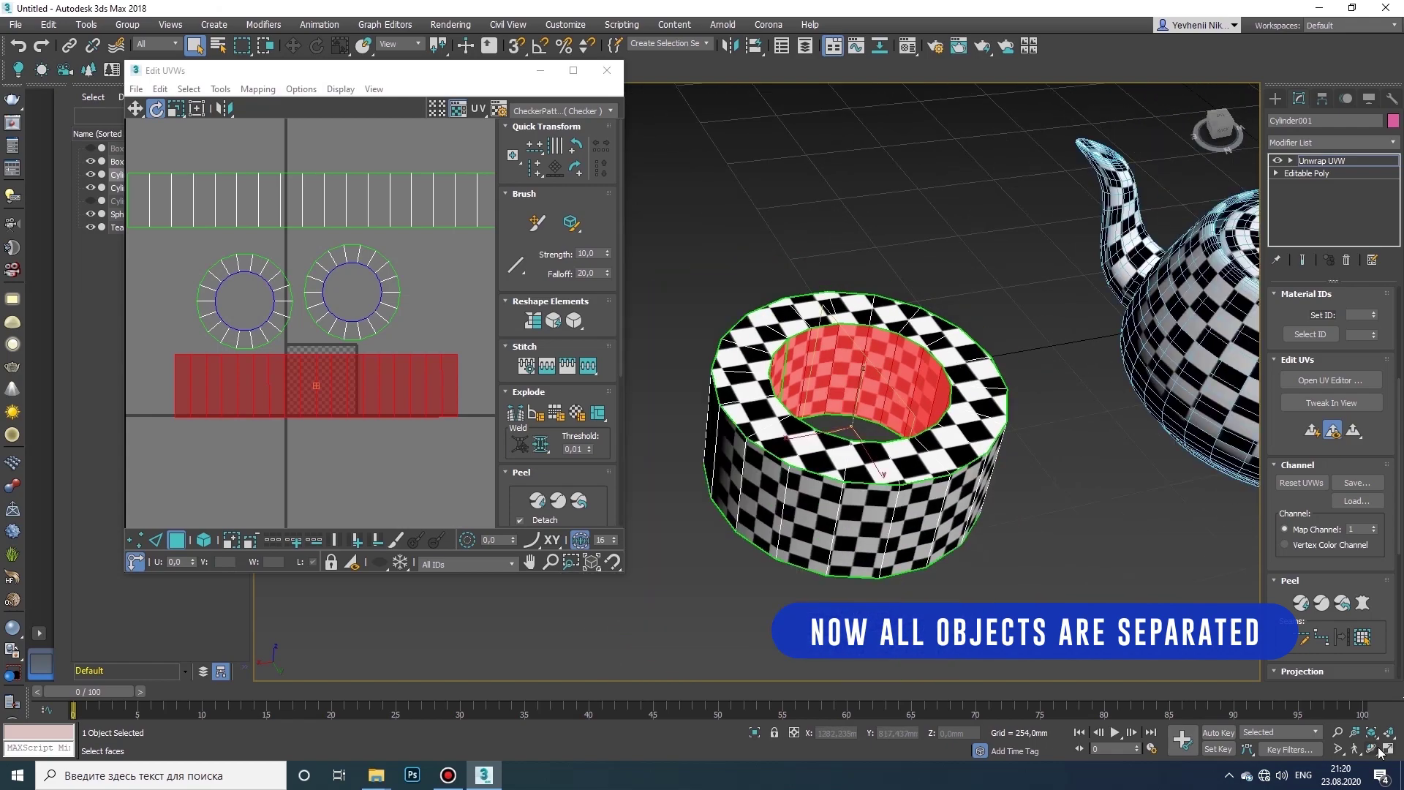
left_click(1373, 749)
left_click_drag(819, 497, 899, 497)
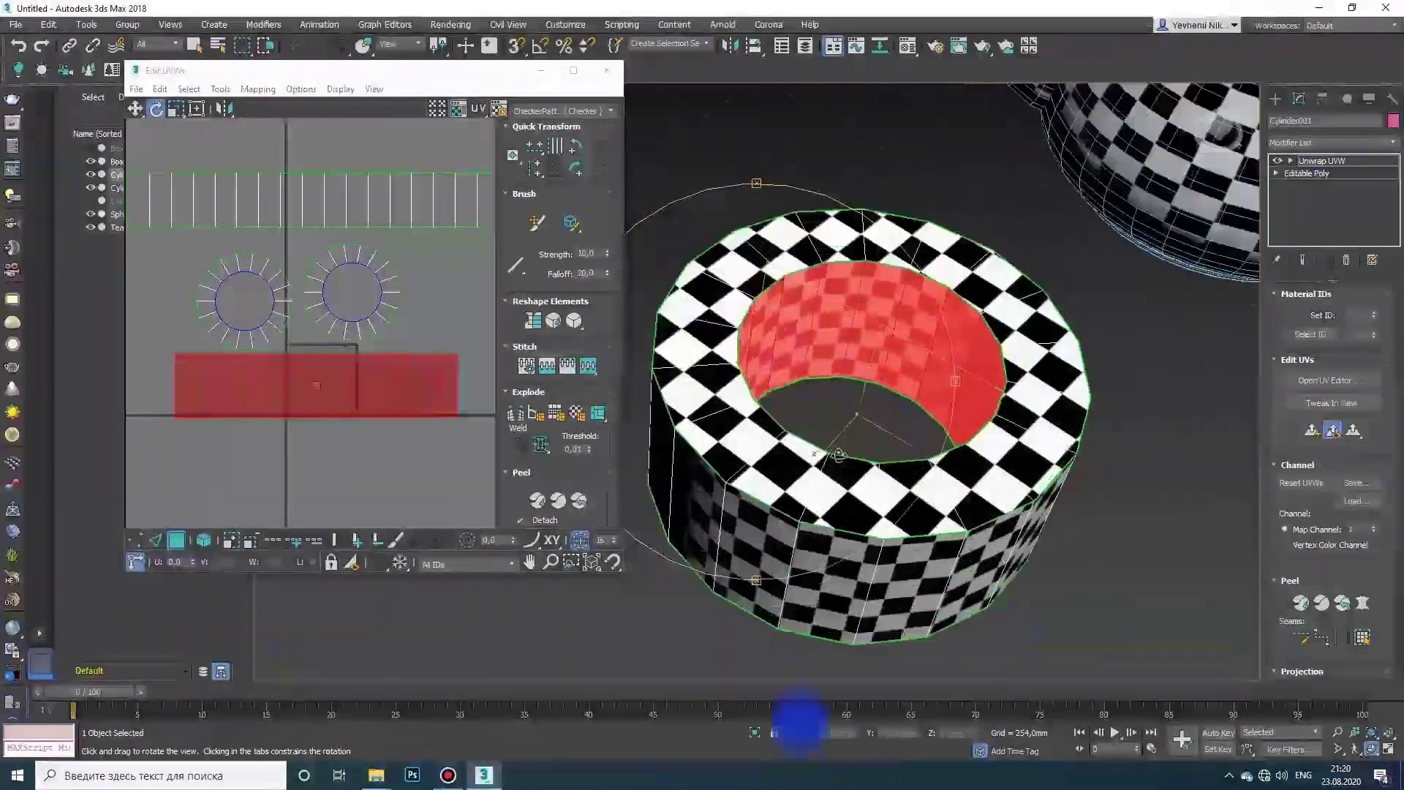
- Scale down the inner wall's UV strip slightly and shrink the two ring-shaped face shells
right_click(361, 304)
left_click(174, 266)
left_click(176, 109)
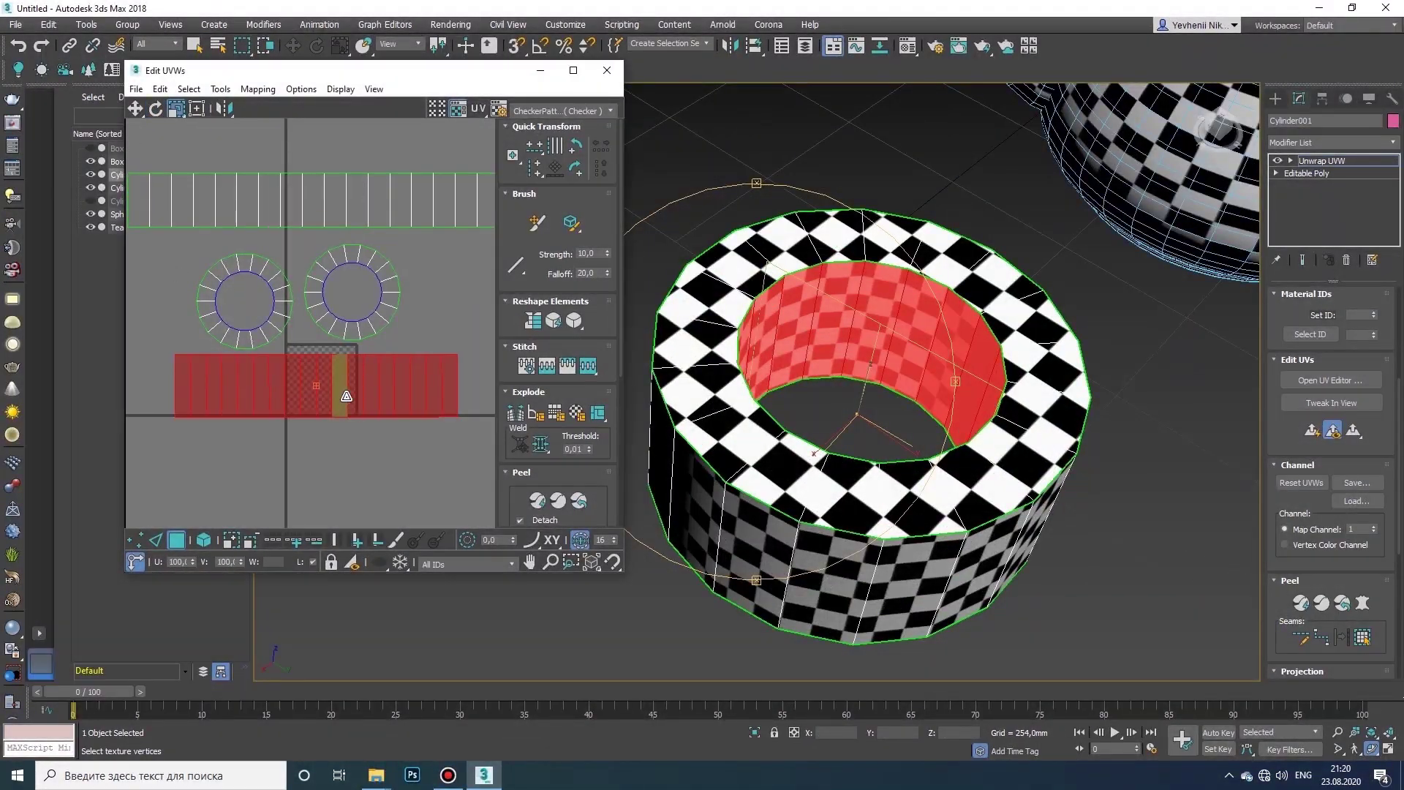
left_click_drag(355, 384, 278, 423)
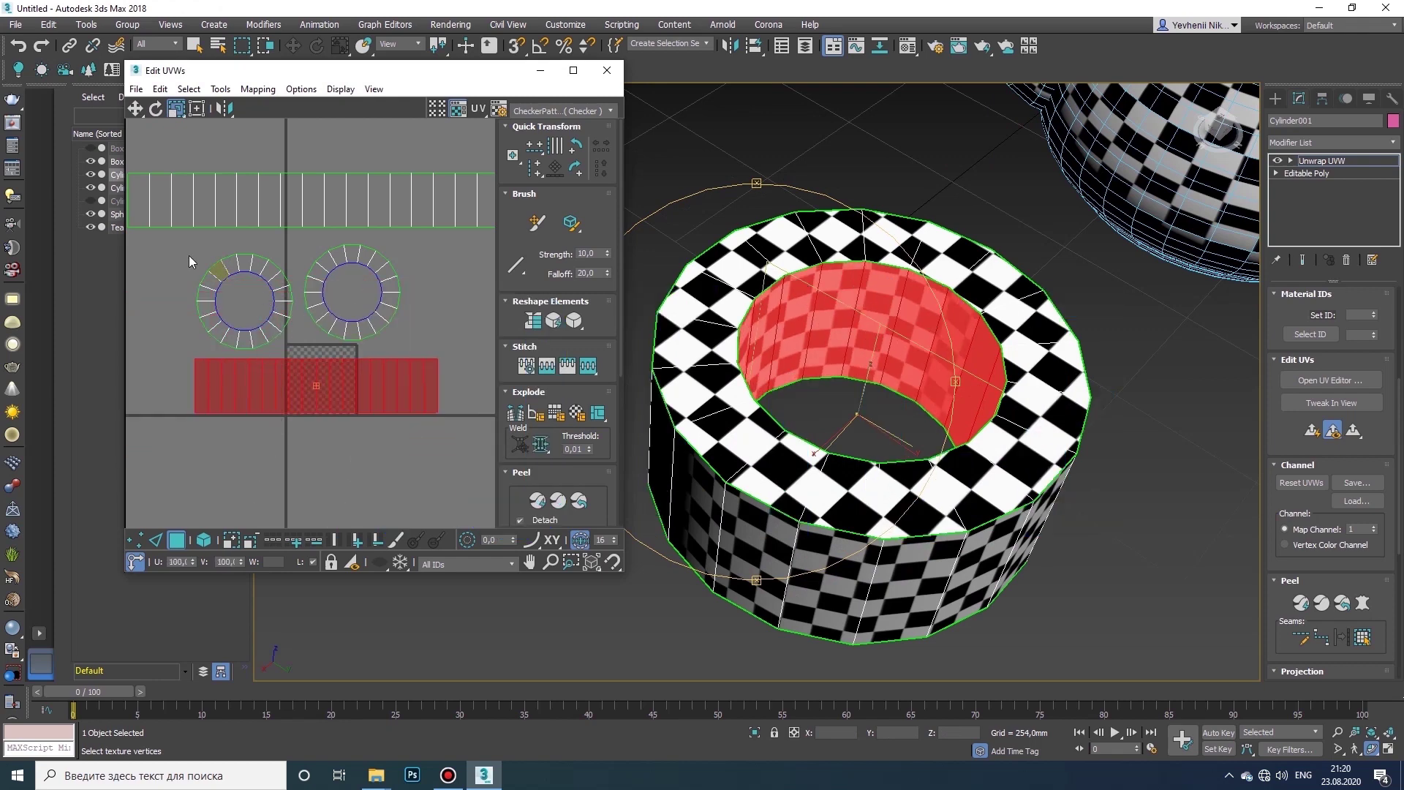
left_click_drag(178, 253, 373, 385)
left_click(304, 197)
- Select the outer wall's whole UV strip and enlarge it far beyond the checker square
scroll(247, 185, "down", 3)
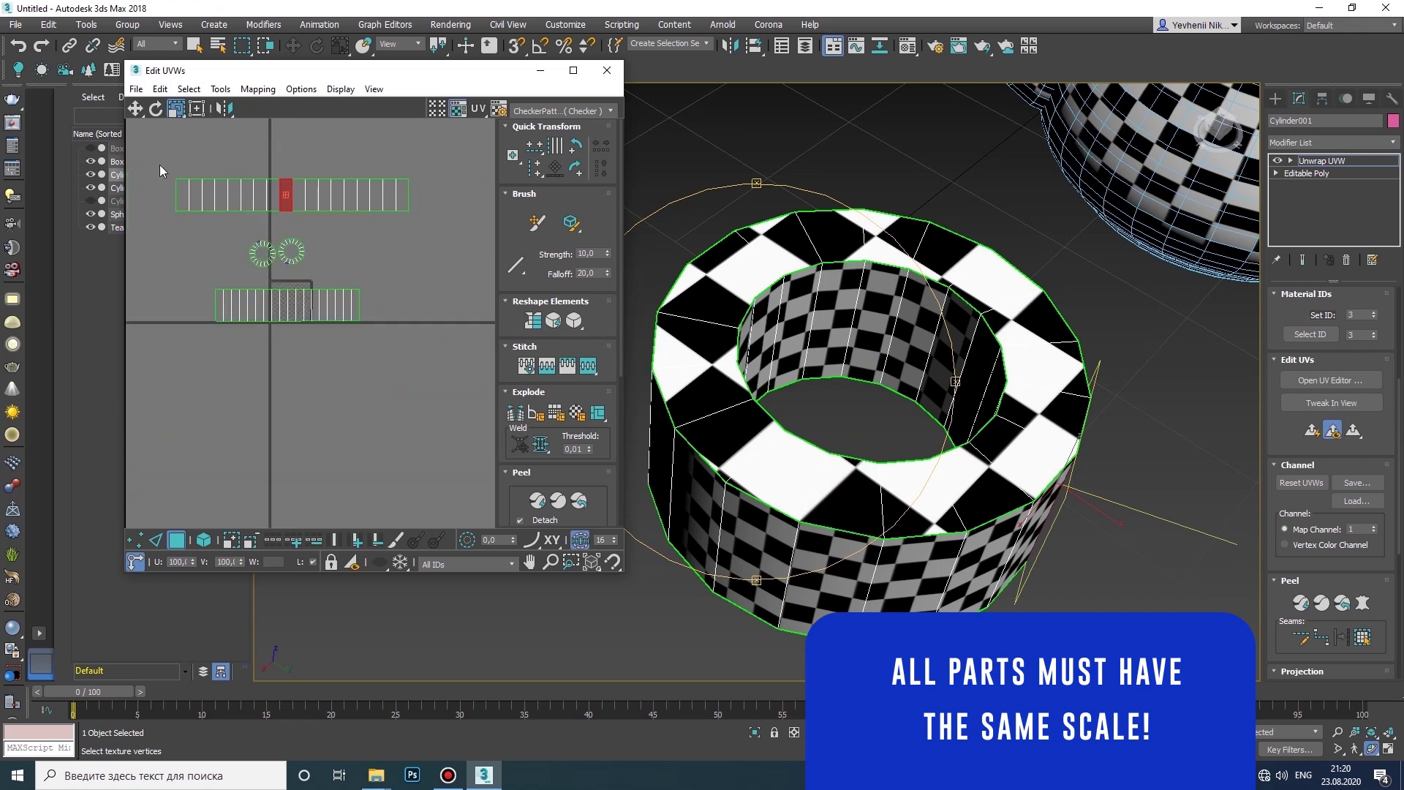
left_click_drag(151, 159, 445, 229)
left_click_drag(356, 198, 322, 87)
right_click(829, 174)
left_click(840, 180)
scroll(882, 353, "down", 3)
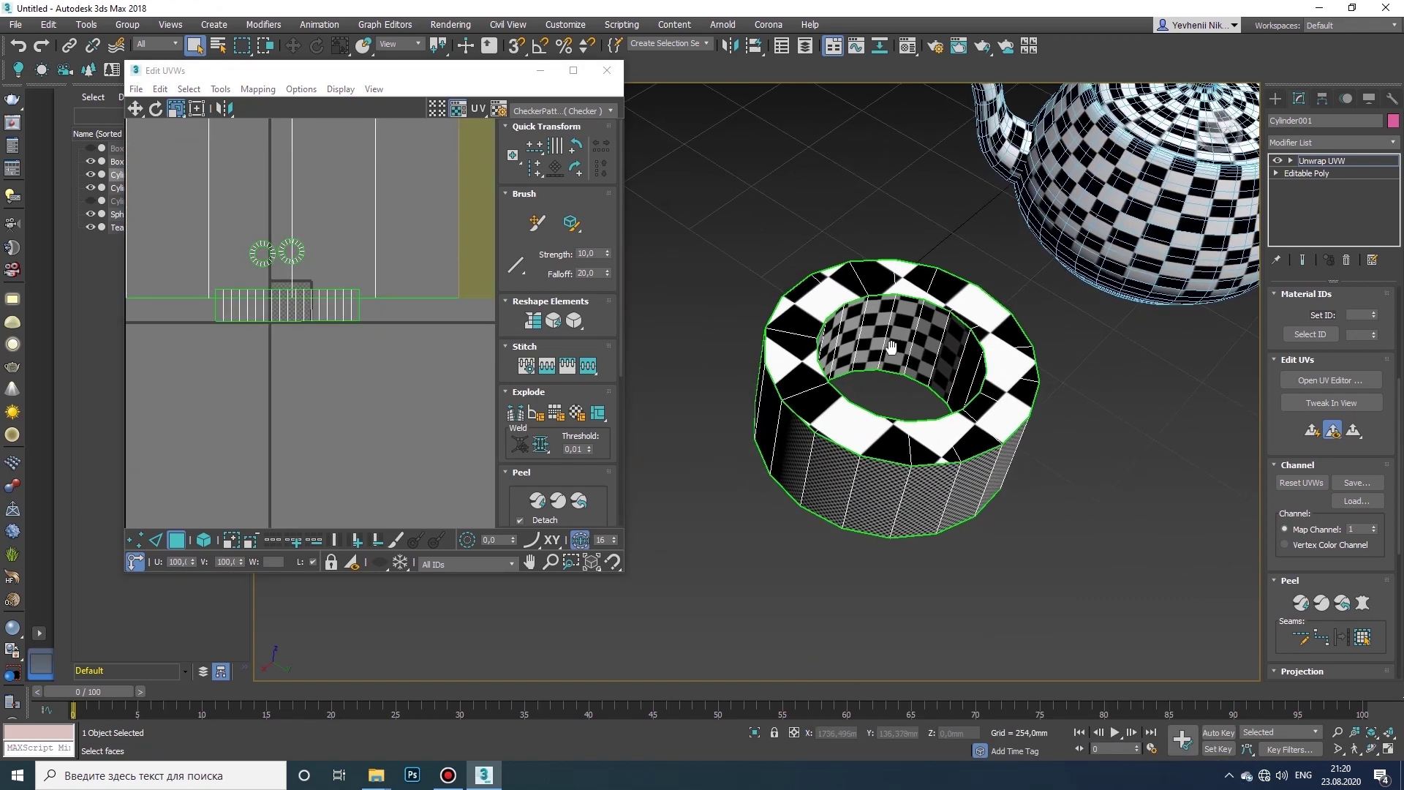
scroll(866, 373, "up", 3)
scroll(775, 381, "down", 5)
scroll(340, 310, "down", 1)
scroll(322, 301, "down", 4)
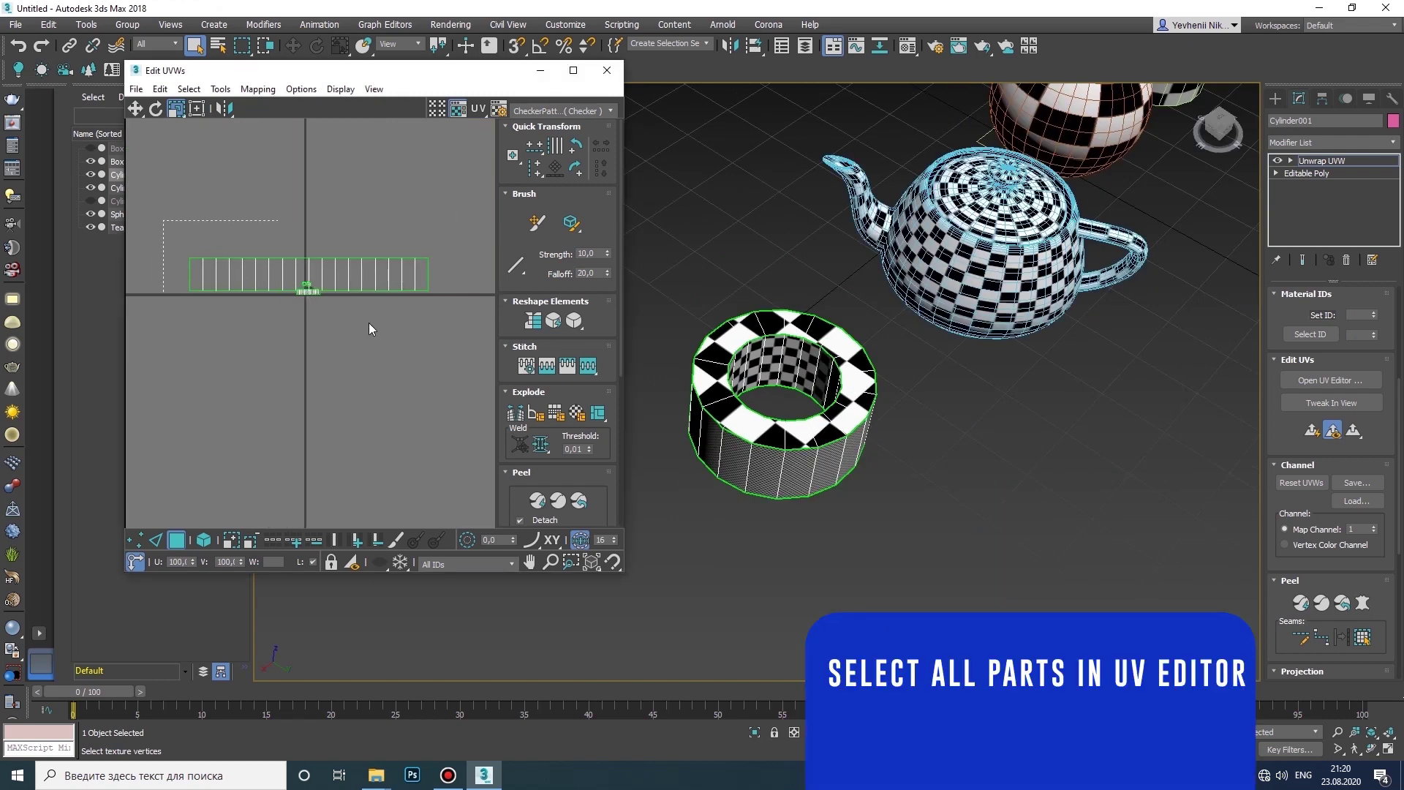
- Select all of the ring's UV shells and pack them into the checker square with Pack Custom and Rescale
key("ctrl+a")
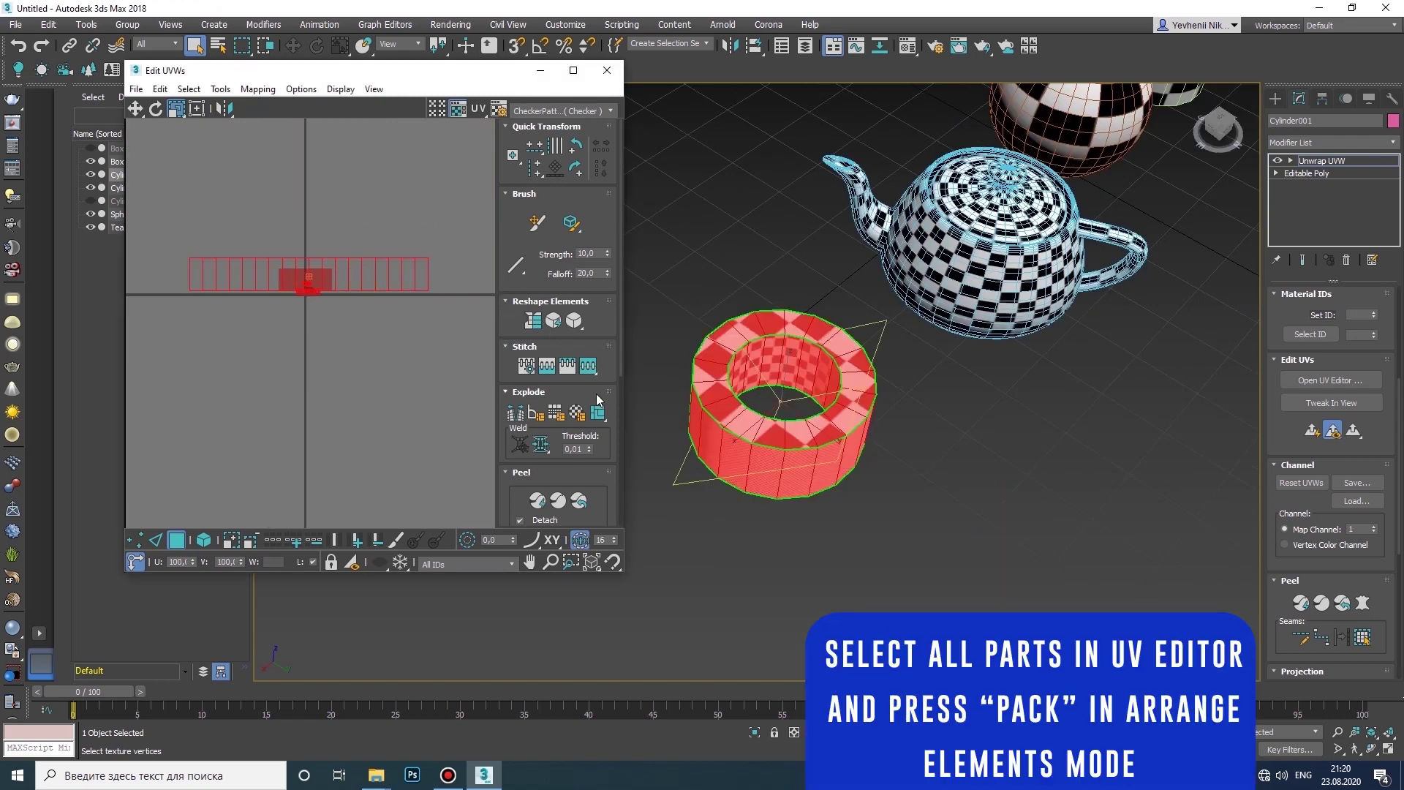
scroll(595, 393, "down", 5)
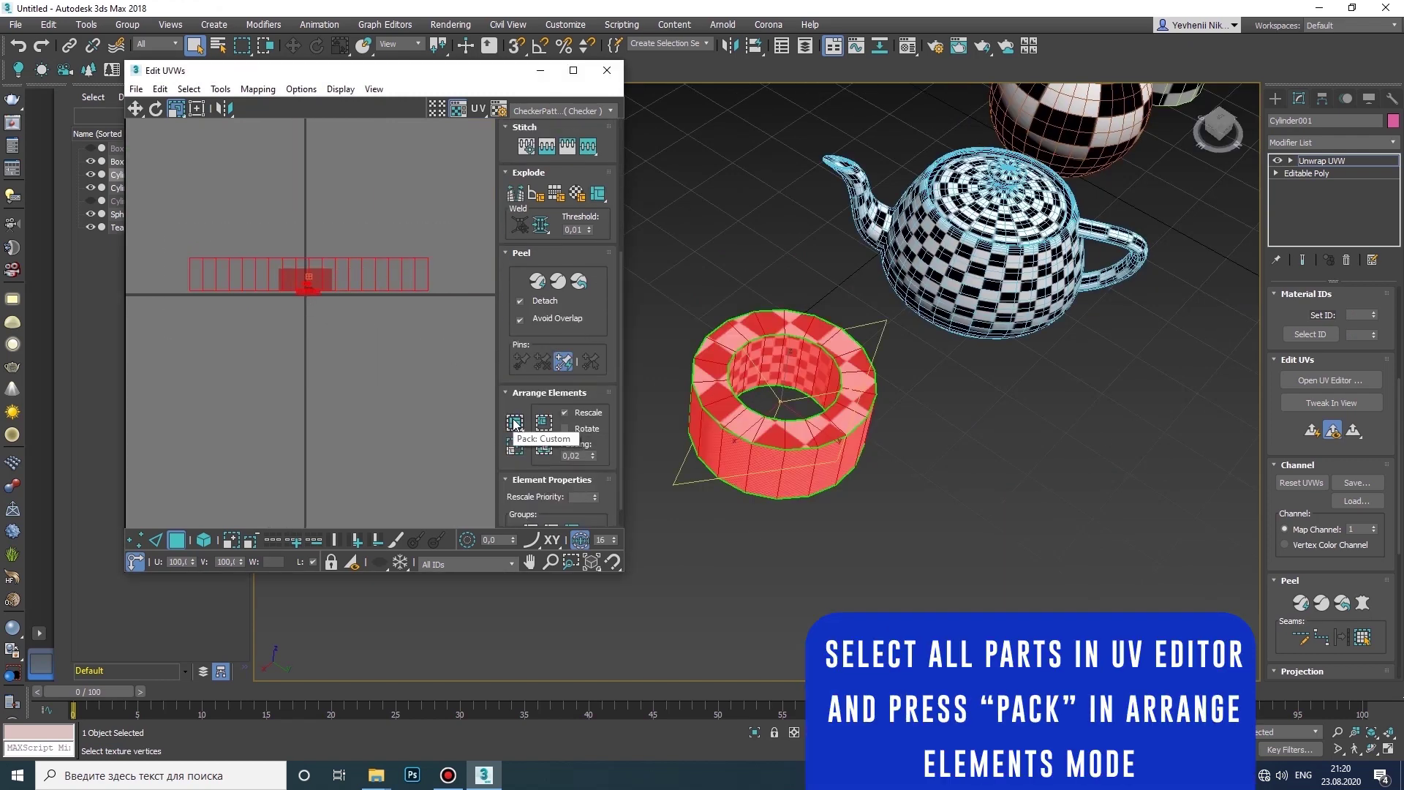
left_click(515, 423)
scroll(295, 279, "up", 5)
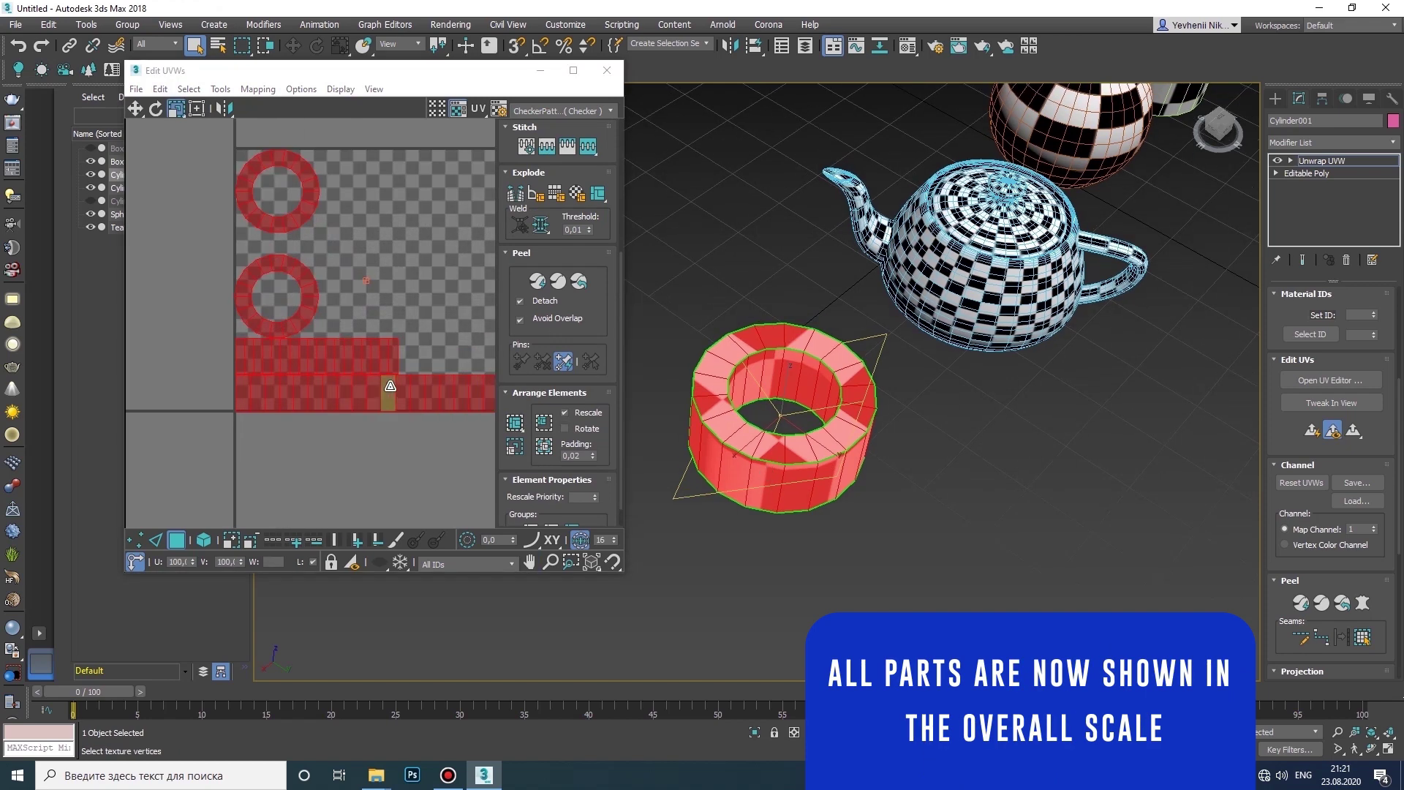
- Scale all the packed UV shells up together beyond the checker square and close the UV Editor
left_click_drag(390, 385, 441, 166)
scroll(768, 413, "down", 2)
middle_click_drag(768, 413, 797, 463)
scroll(796, 463, "up", 5)
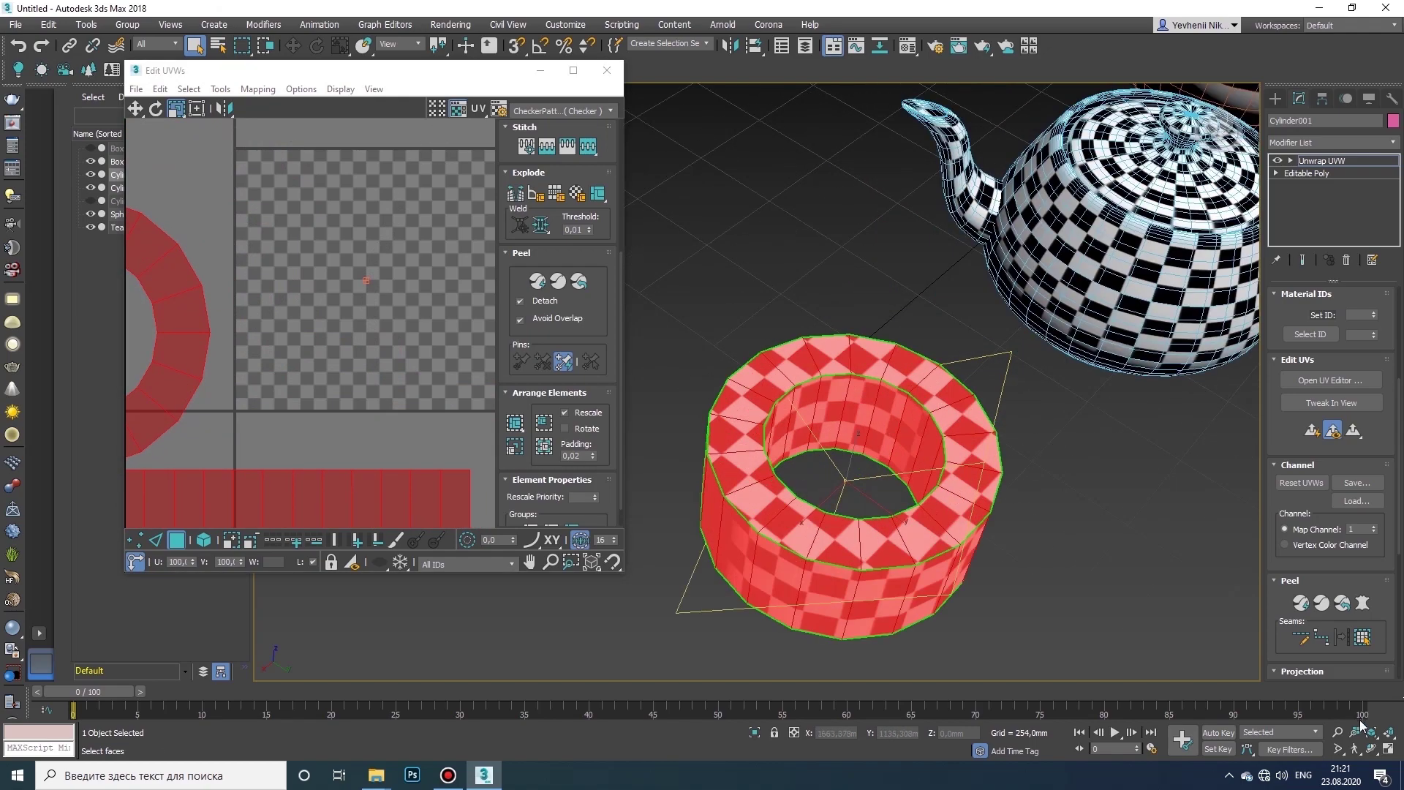
left_click(1371, 747)
left_click_drag(841, 512, 871, 470)
right_click(869, 488)
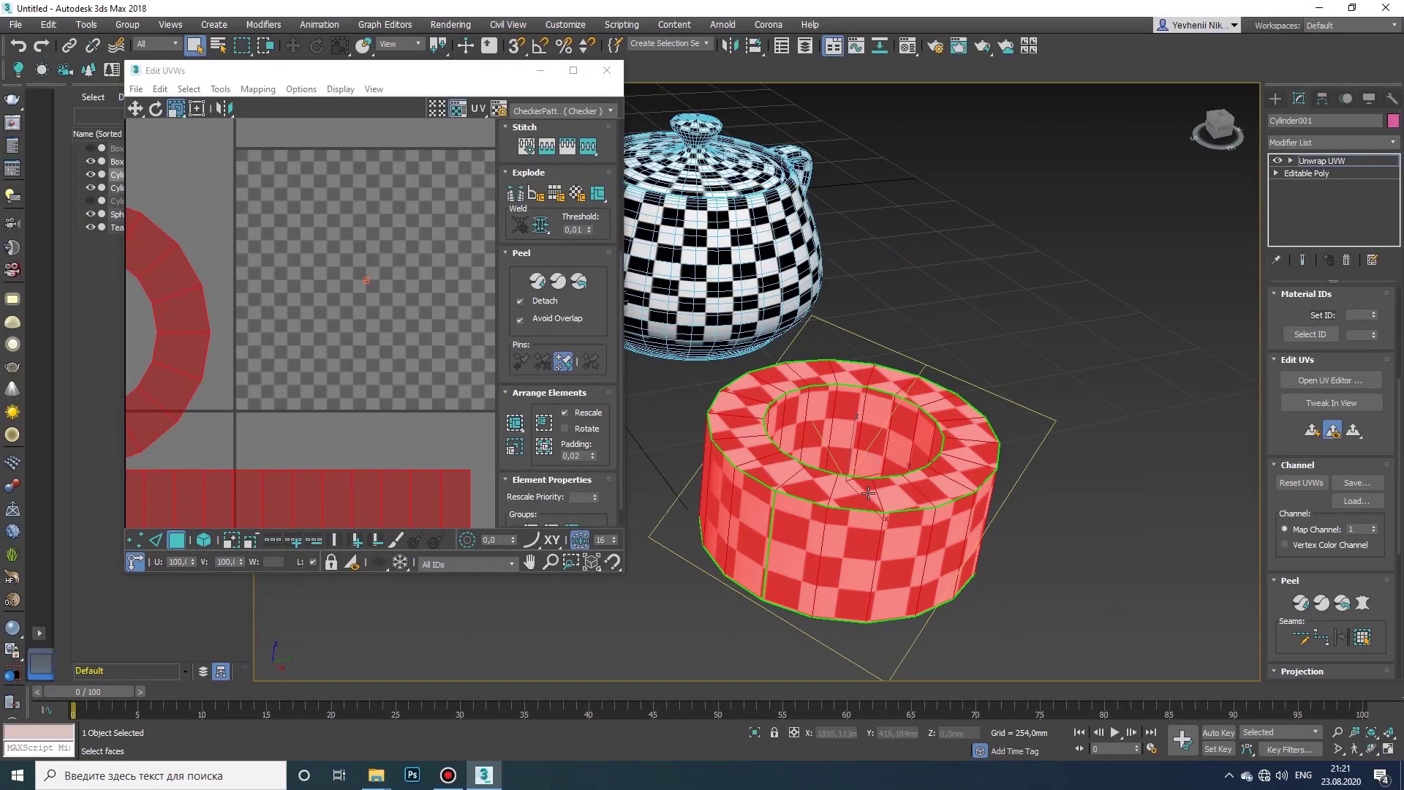
right_click(869, 493)
left_click(607, 70)
right_click(804, 439)
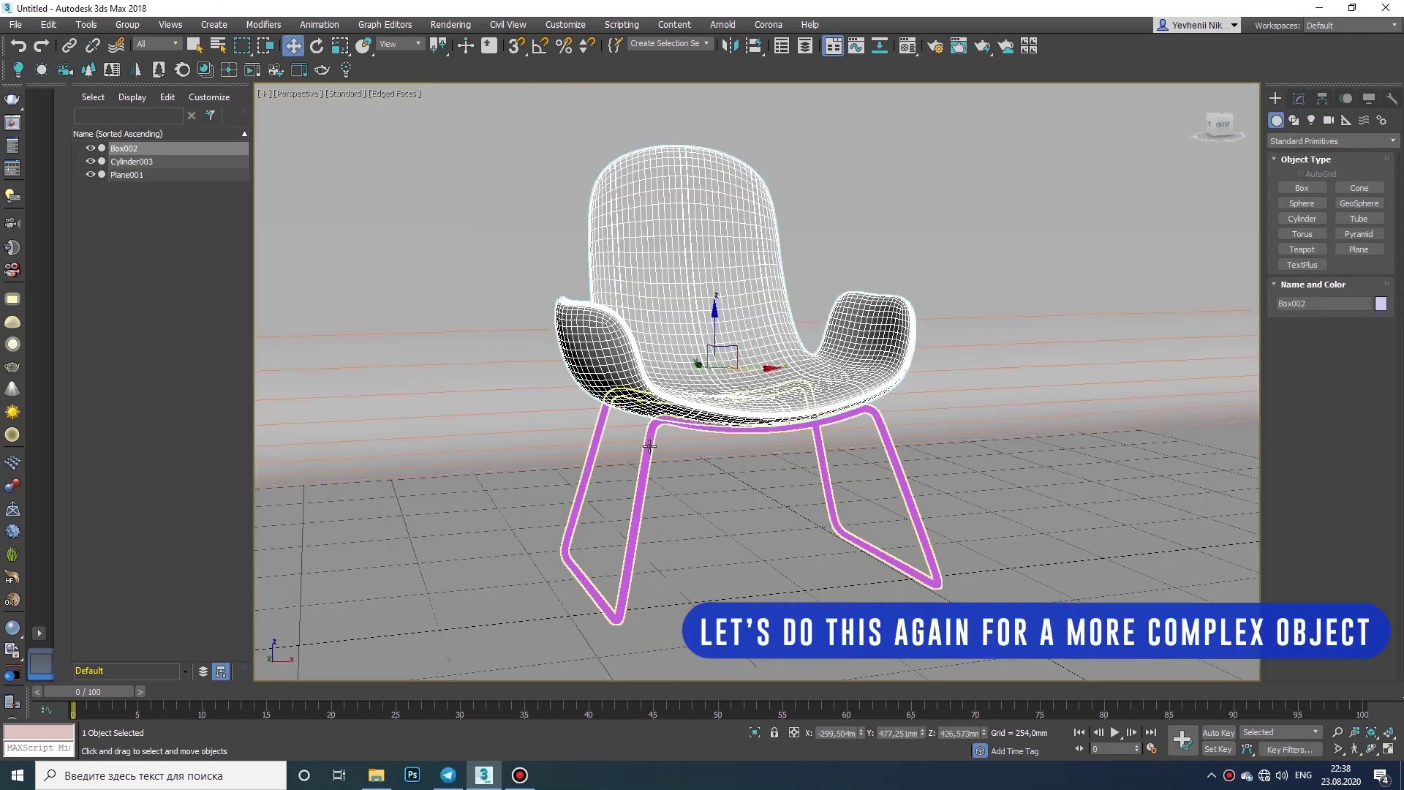
- Copy the chair's seat shell and leg frame to the side of the original and start hiding the copies
left_click(649, 446, "ctrl")
middle_click_drag(649, 446, 621, 486)
mouse_move(724, 424)
left_mouse_down("shift")
mouse_move(1179, 401)
mouse_move(1120, 404)
left_mouse_up("shift")
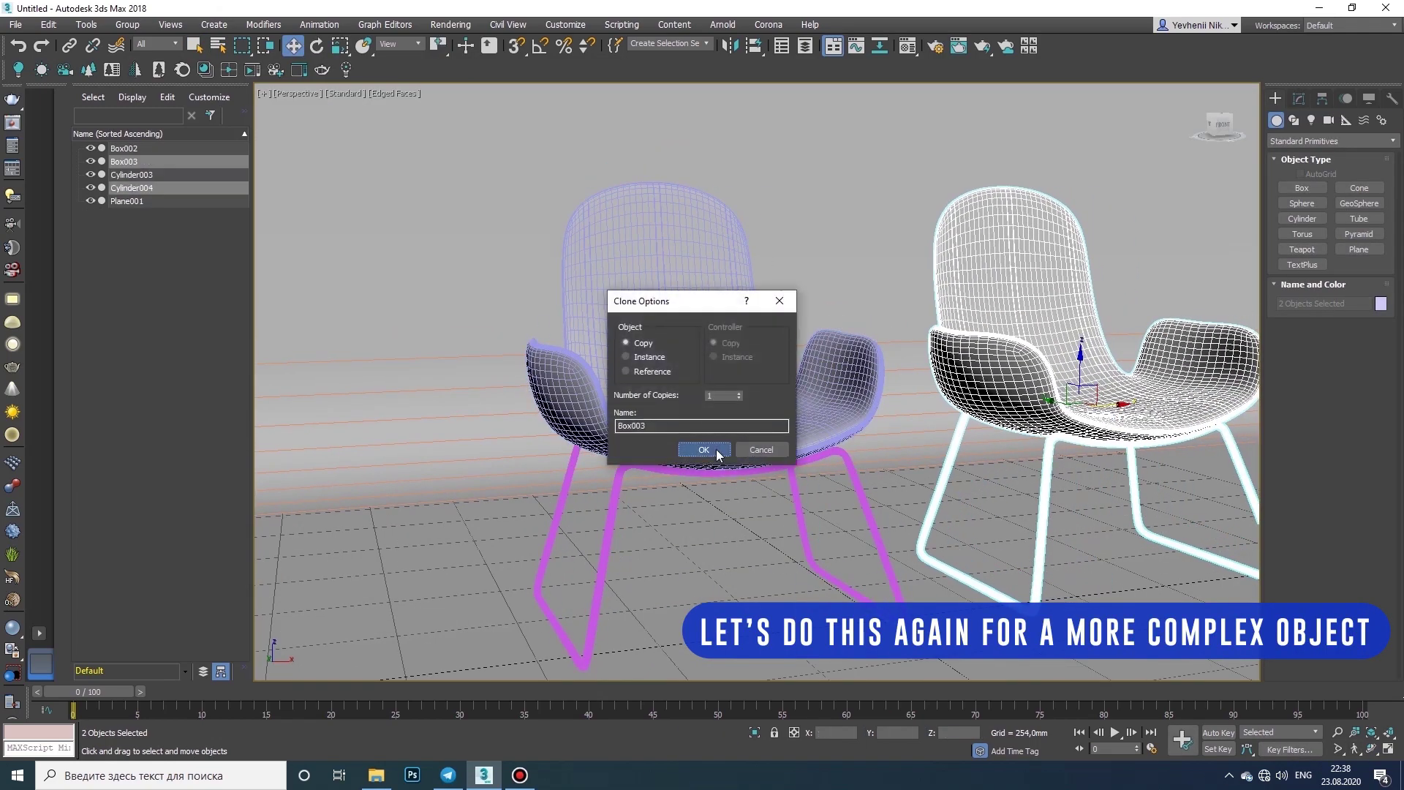
left_click(716, 453)
left_click(91, 162)
- Select the original chair's seat shell and turn off Edged Faces display in the perspective view
left_click(576, 288)
left_click(616, 487, "ctrl")
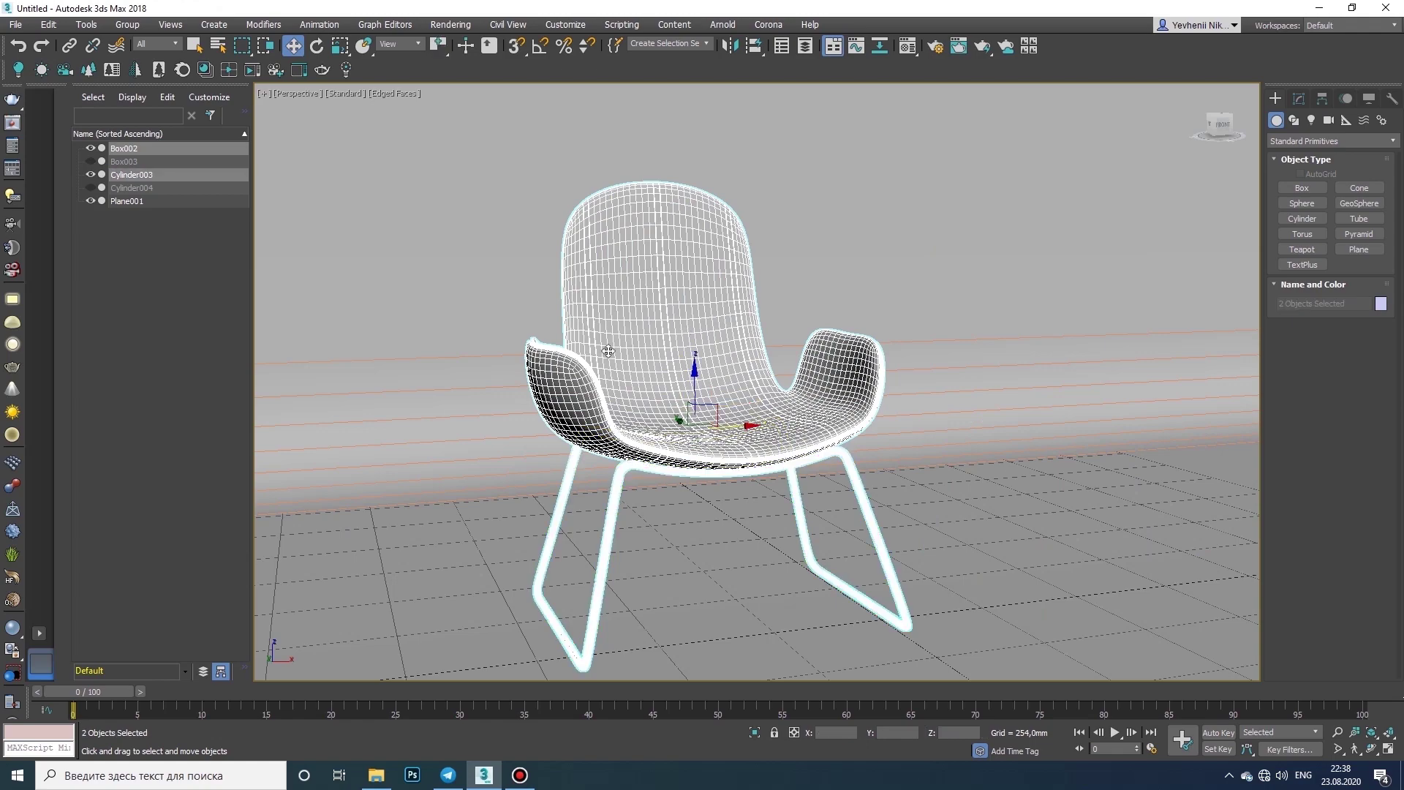
left_click(608, 351)
scroll(607, 351, "up", 4)
left_click(406, 94)
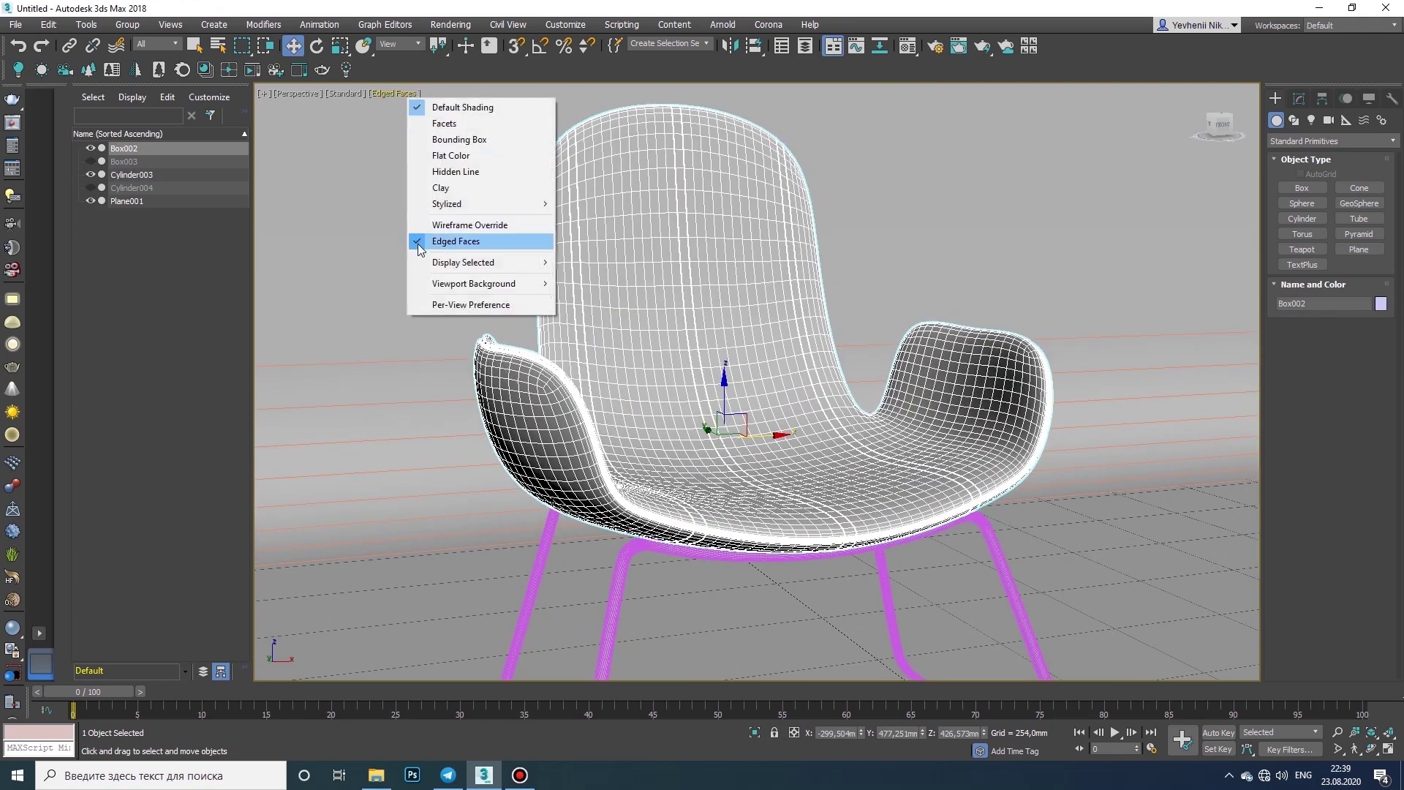
left_click(418, 244)
mouse_move(777, 441)
middle_mouse_down("alt")
mouse_move(914, 439)
mouse_move(777, 441)
middle_mouse_up("alt")
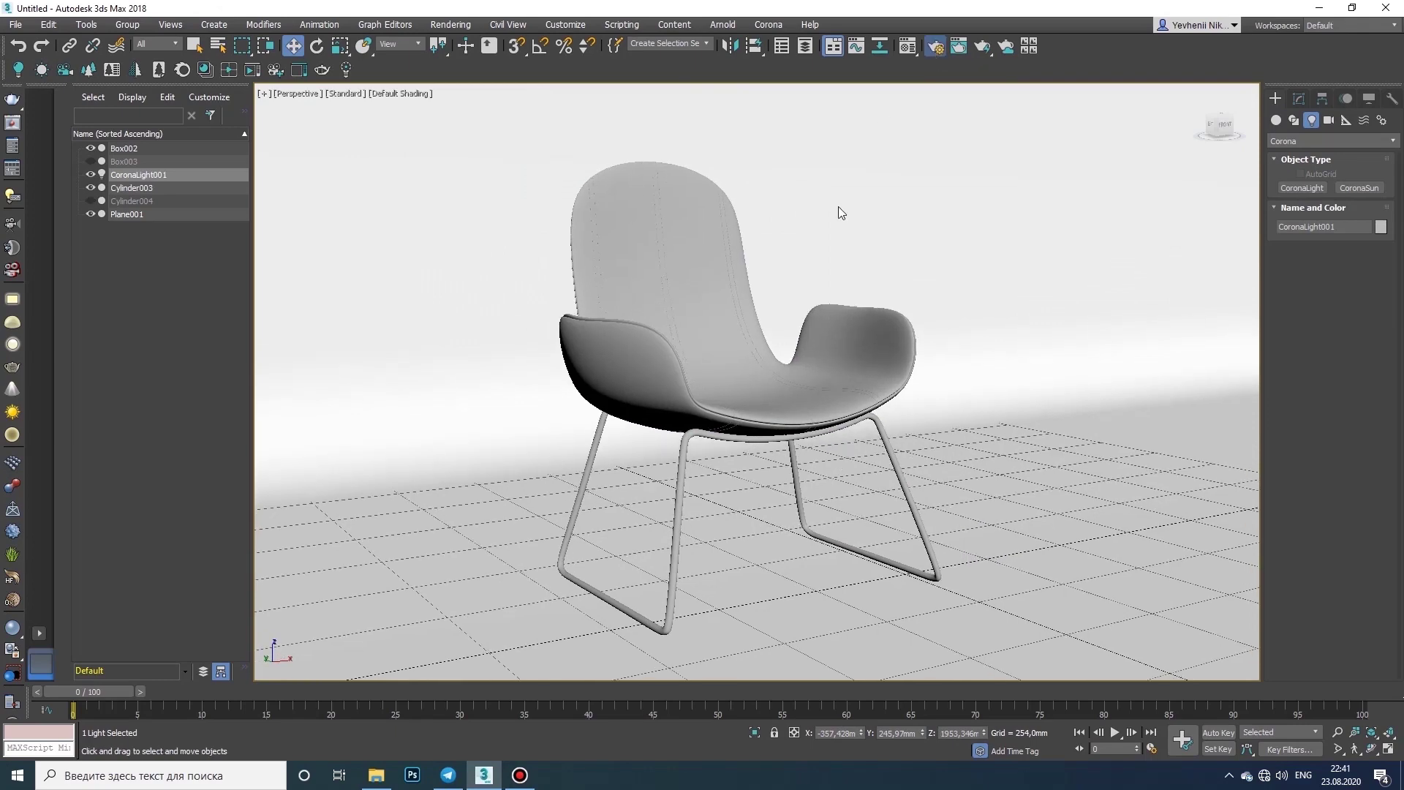
- Run an interactive Corona render of the chair, then close the frame buffer and the Render Setup
left_click(502, 392)
middle_click_drag(887, 392, 906, 400)
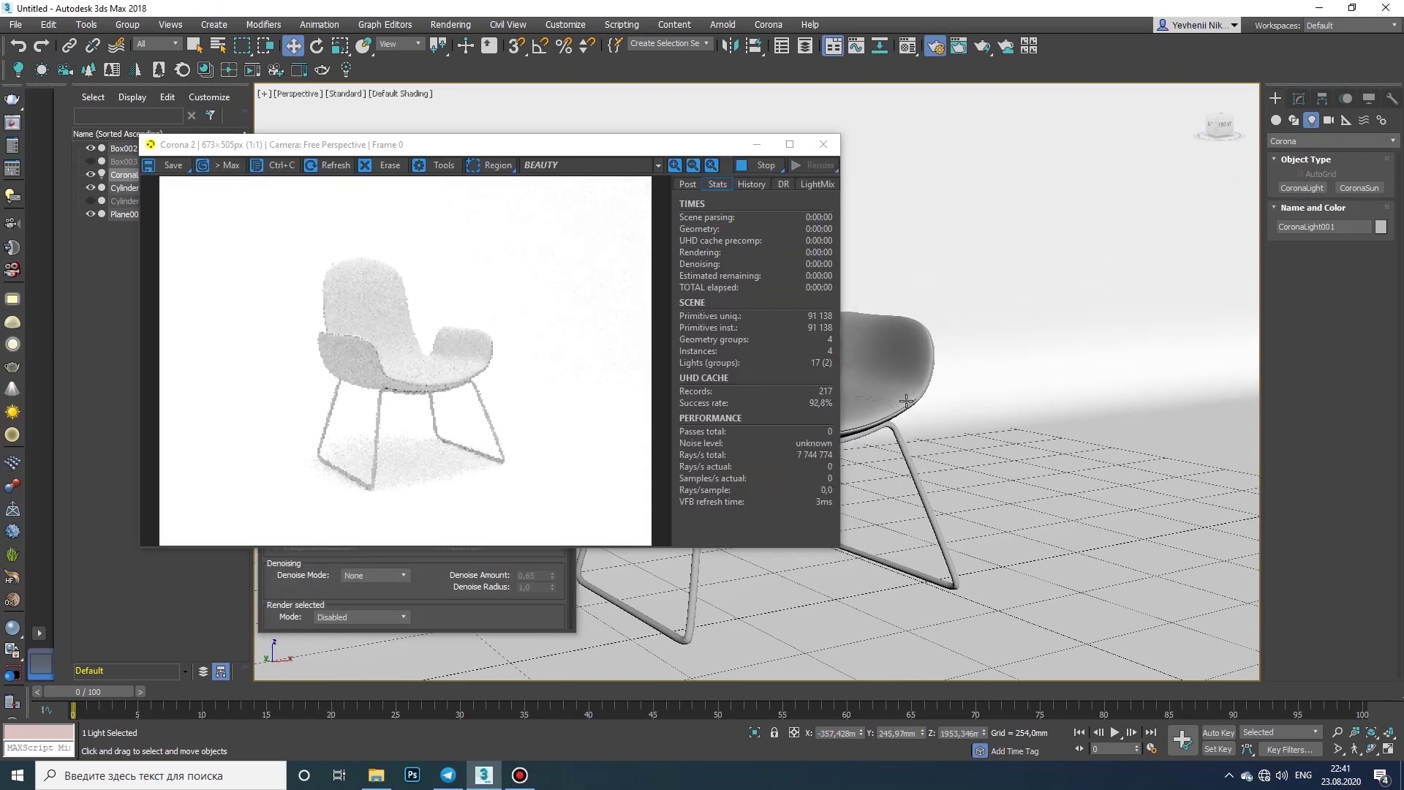
middle_click_drag(1067, 541, 888, 277, "alt")
scroll(899, 317, "up", 5)
left_click(822, 144)
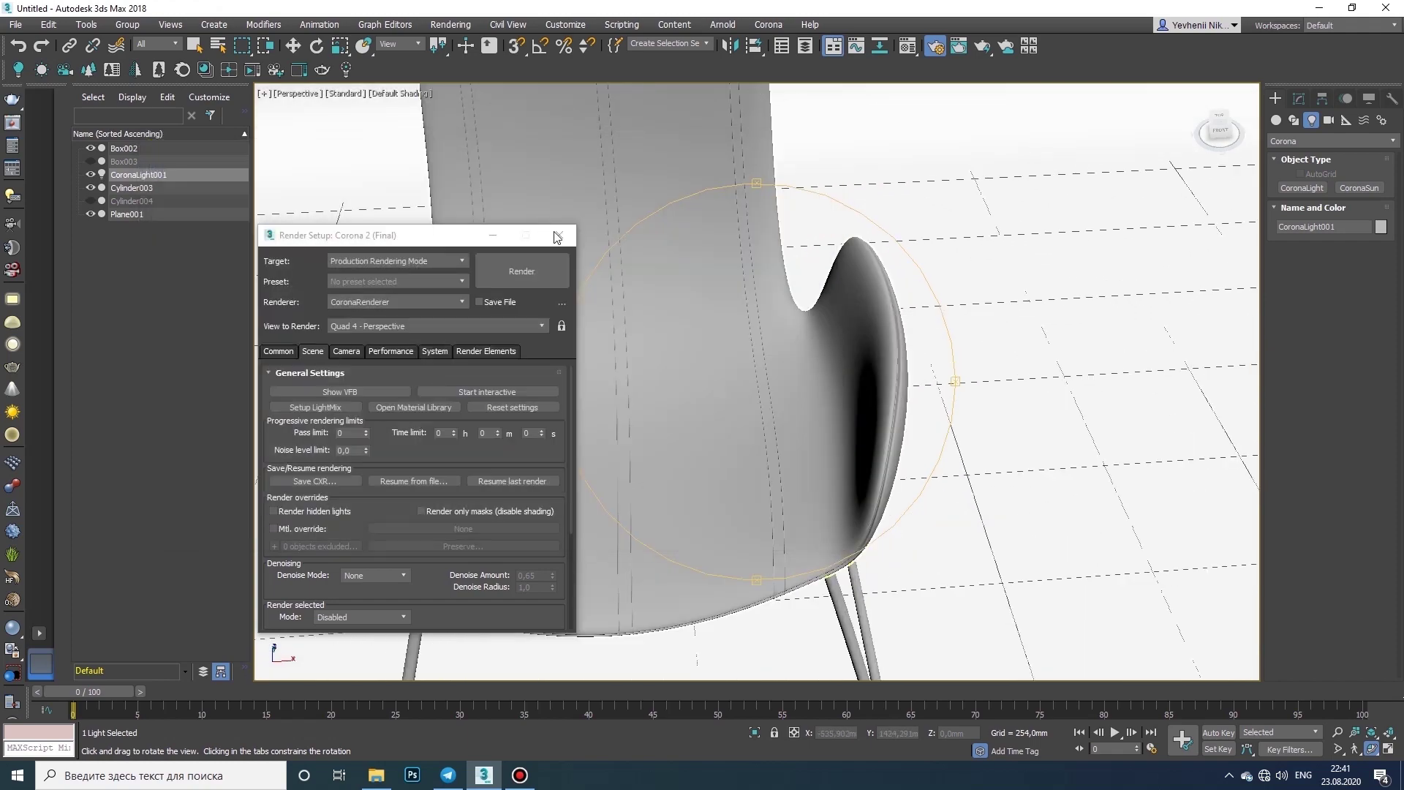
left_click(559, 237)
- Show the checker material Material #25 shaded in the viewport and close the Material Editor
scroll(639, 348, "down", 5)
middle_click_drag(639, 348, 672, 315, "alt")
scroll(636, 358, "up", 3)
left_click(909, 46)
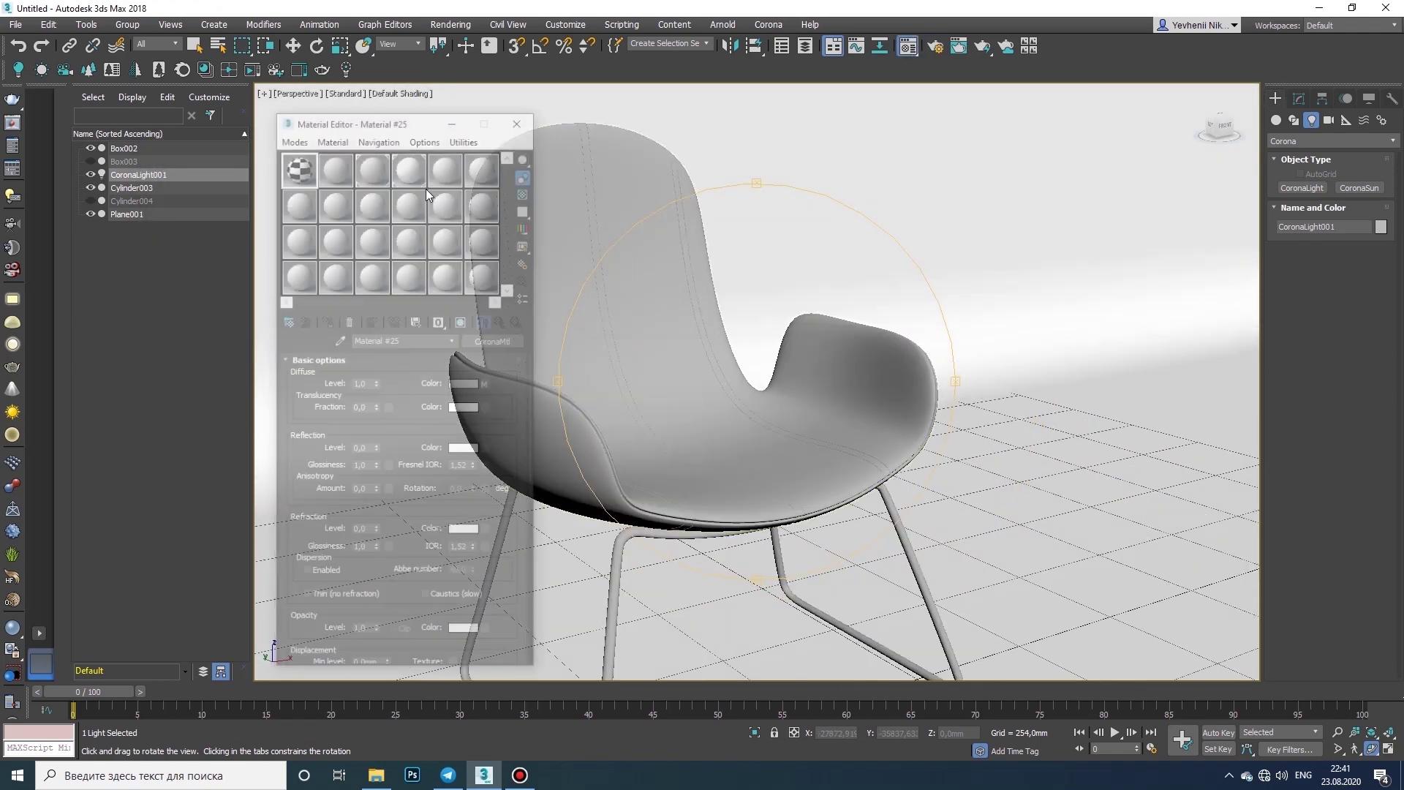
left_click(461, 321)
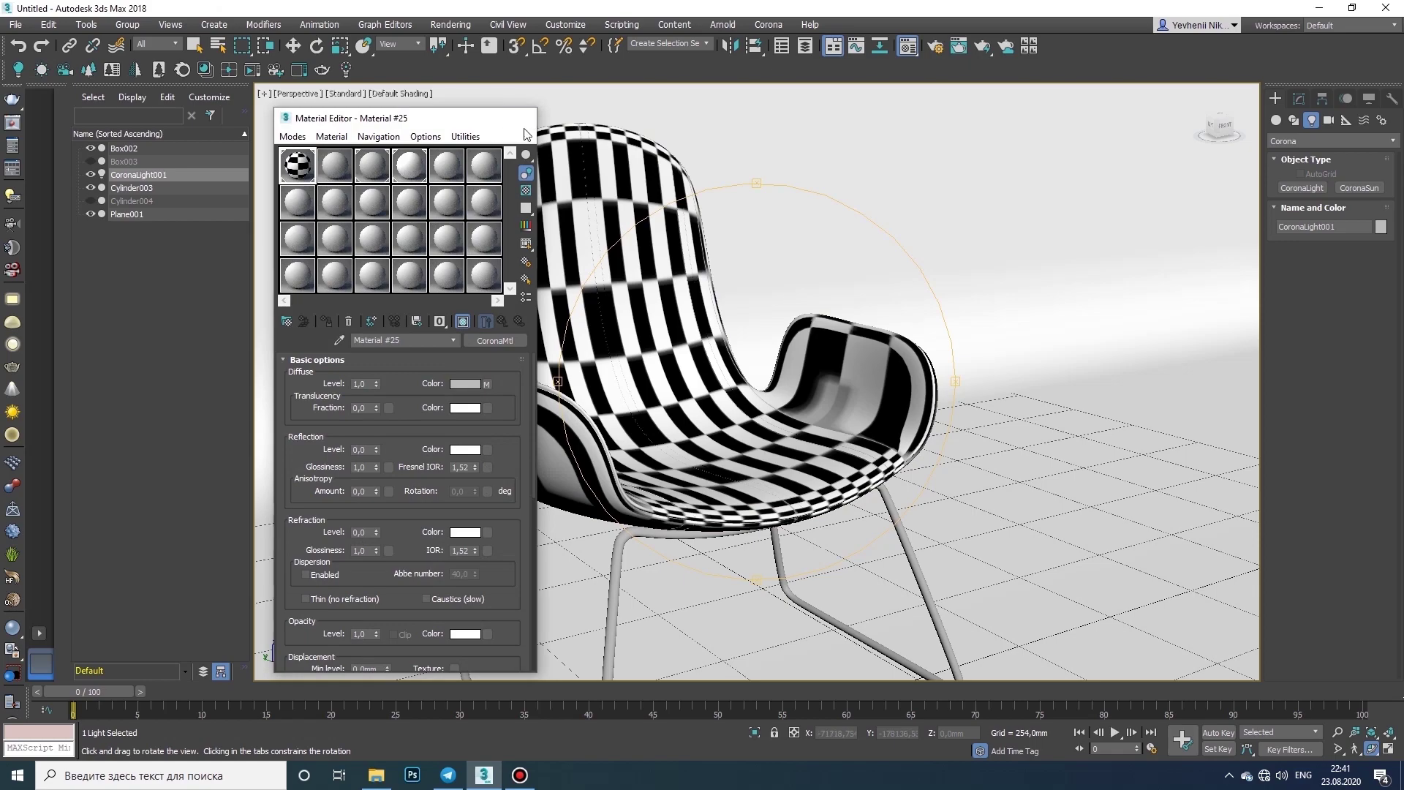
left_click(523, 119)
- Select the chair's seat shell and add an Unwrap UVW modifier to it
right_click(650, 357)
left_click(650, 358)
left_click(1371, 748)
left_click_drag(760, 482, 701, 506)
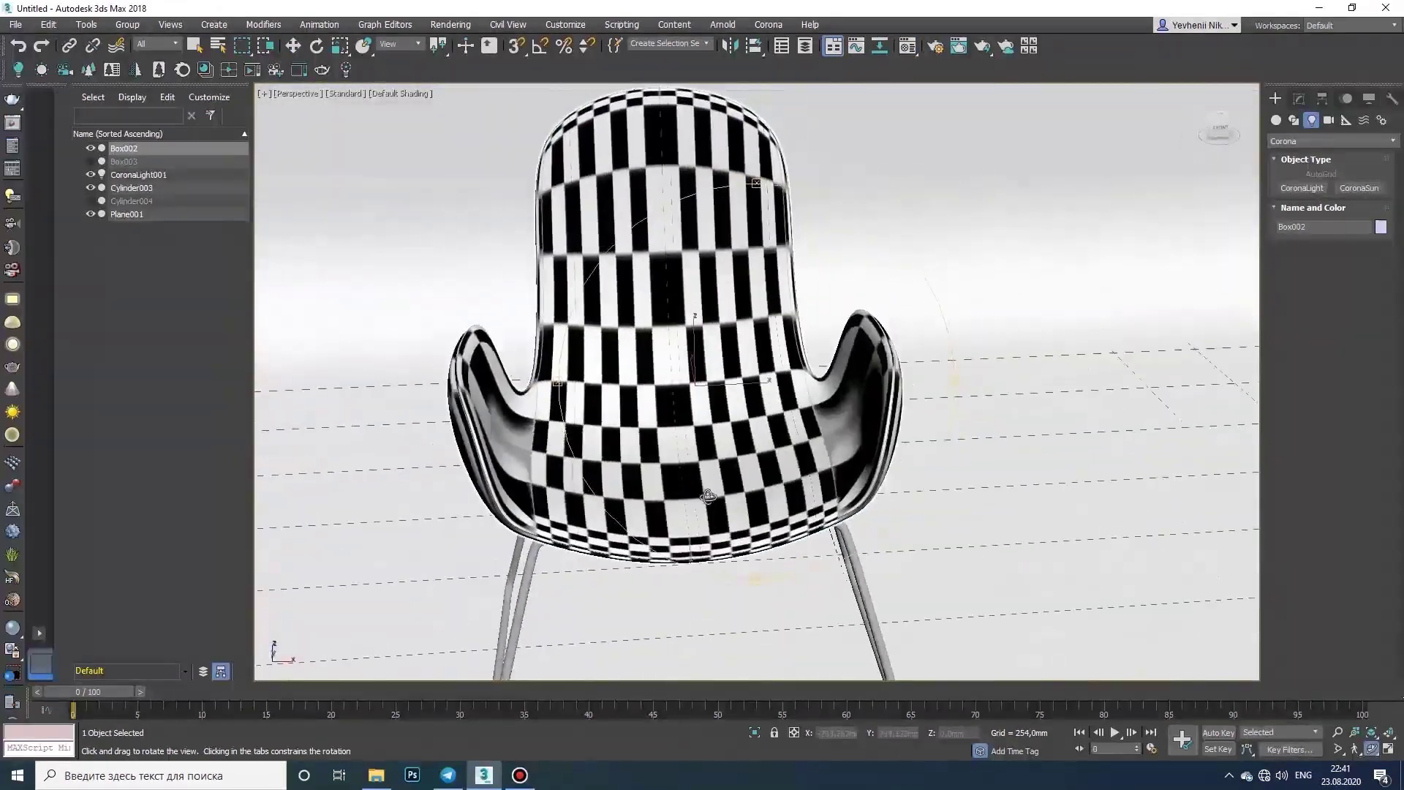
right_click(701, 506)
left_click(1299, 99)
left_click(1331, 141)
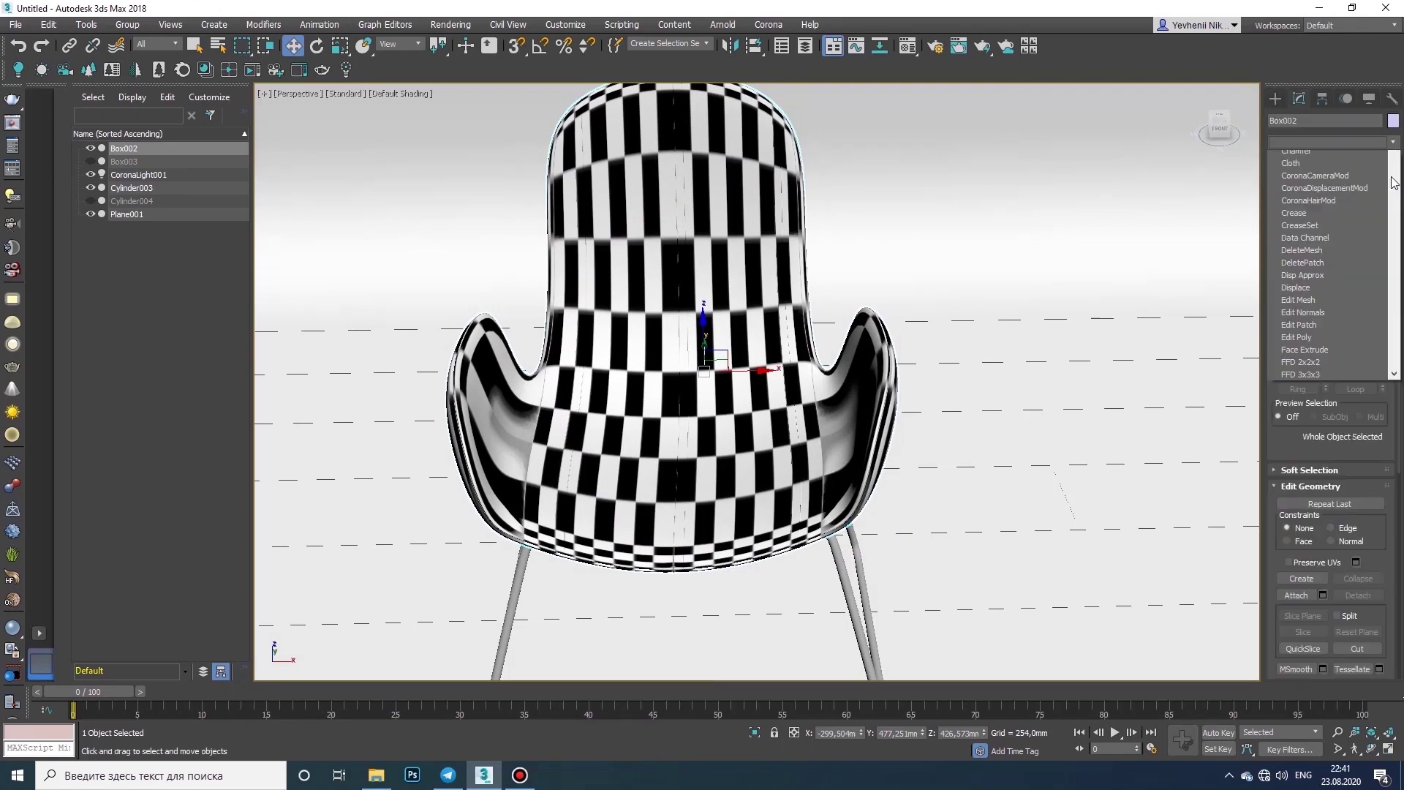
scroll(1384, 612, "down", 15)
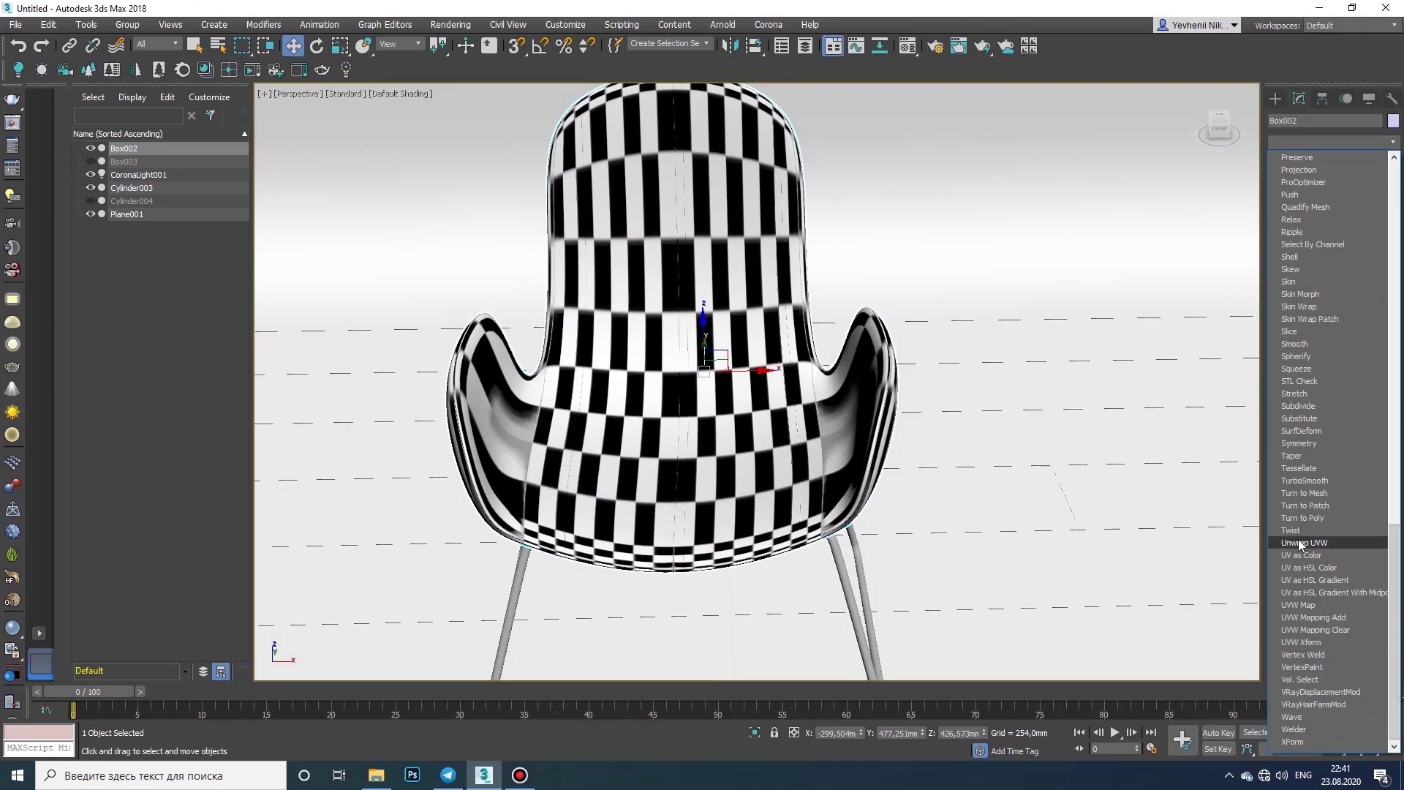
left_click(1302, 544)
- Expand the polygon selection to cover the entire seat shell and apply a planar projection
scroll(1380, 620, "down", 2)
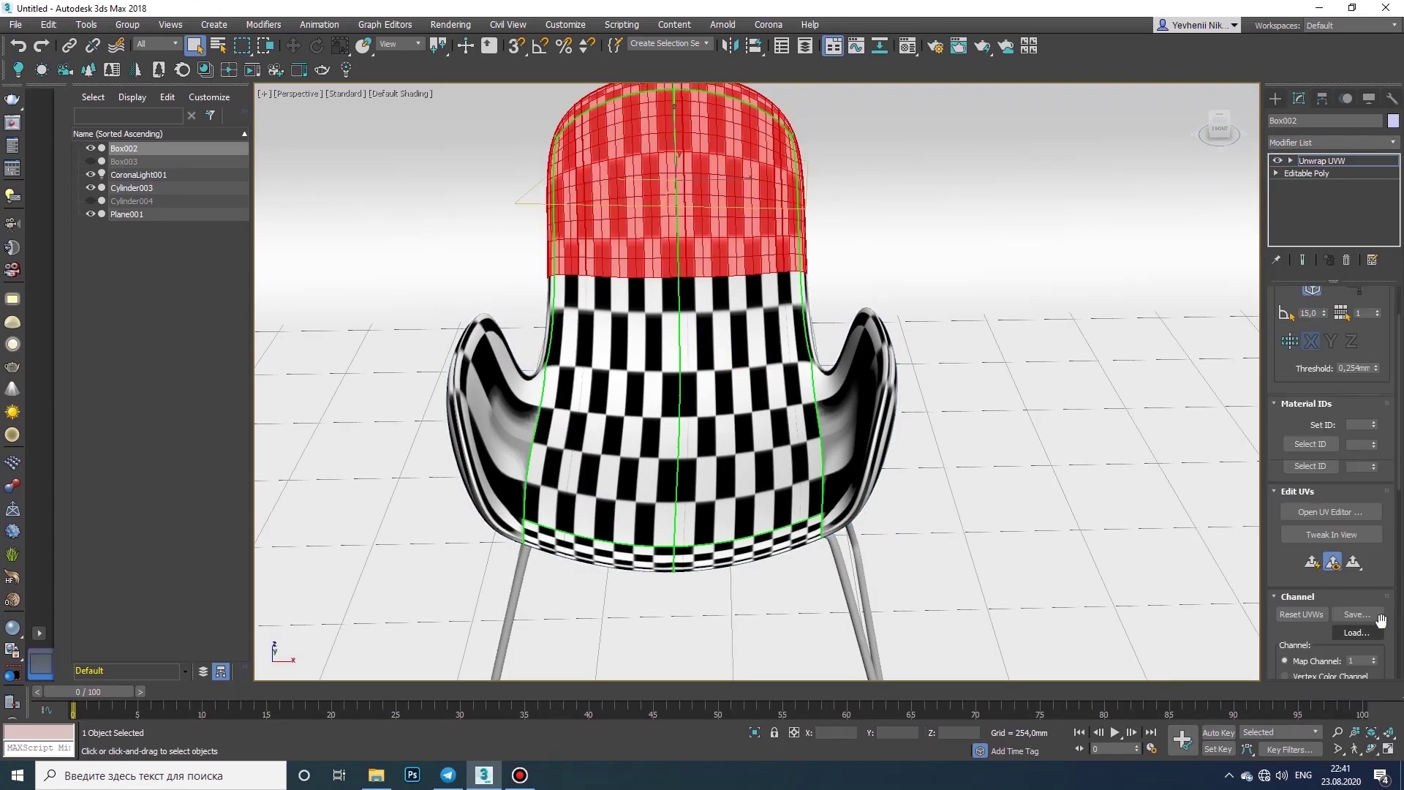
scroll(1380, 620, "down", 4)
left_click(1363, 573)
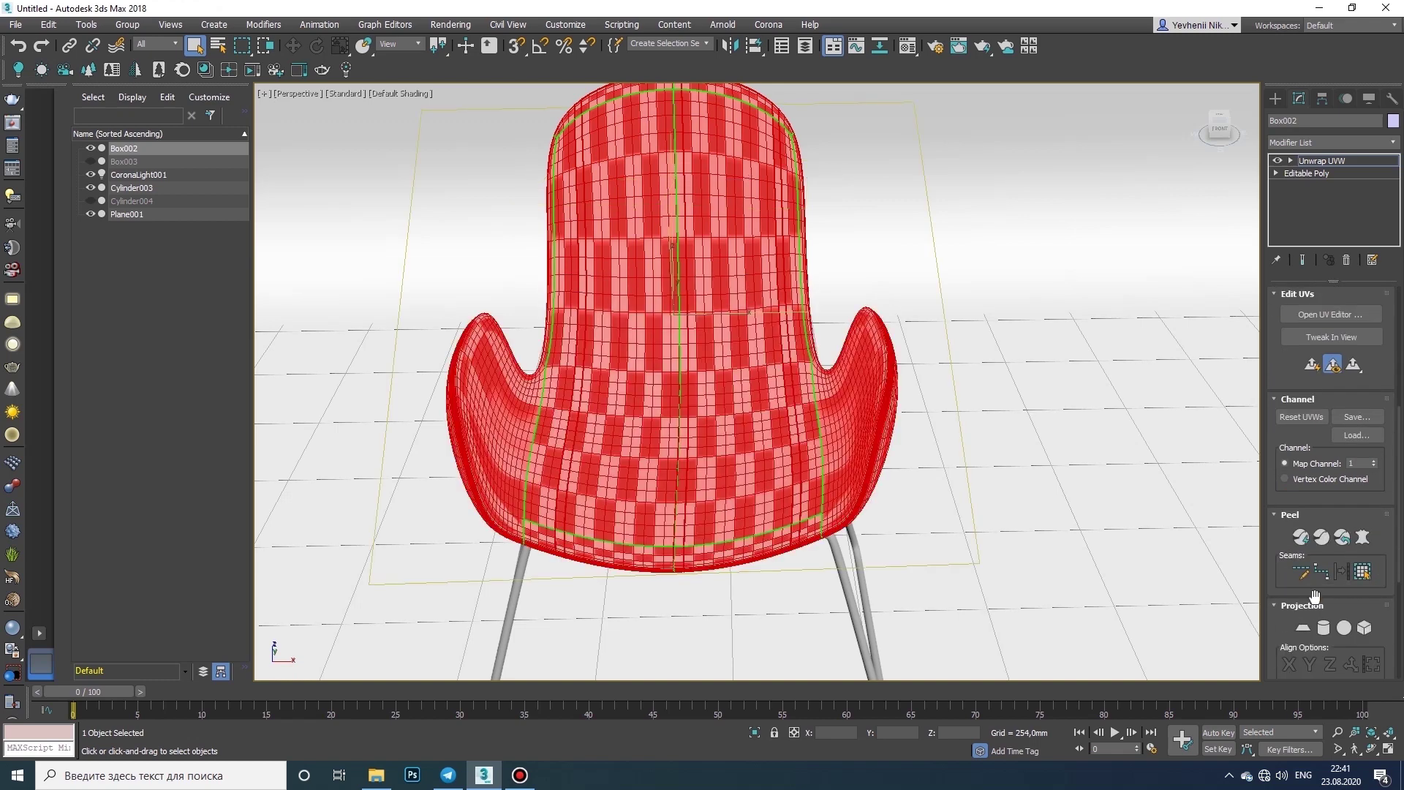
left_click(1303, 629)
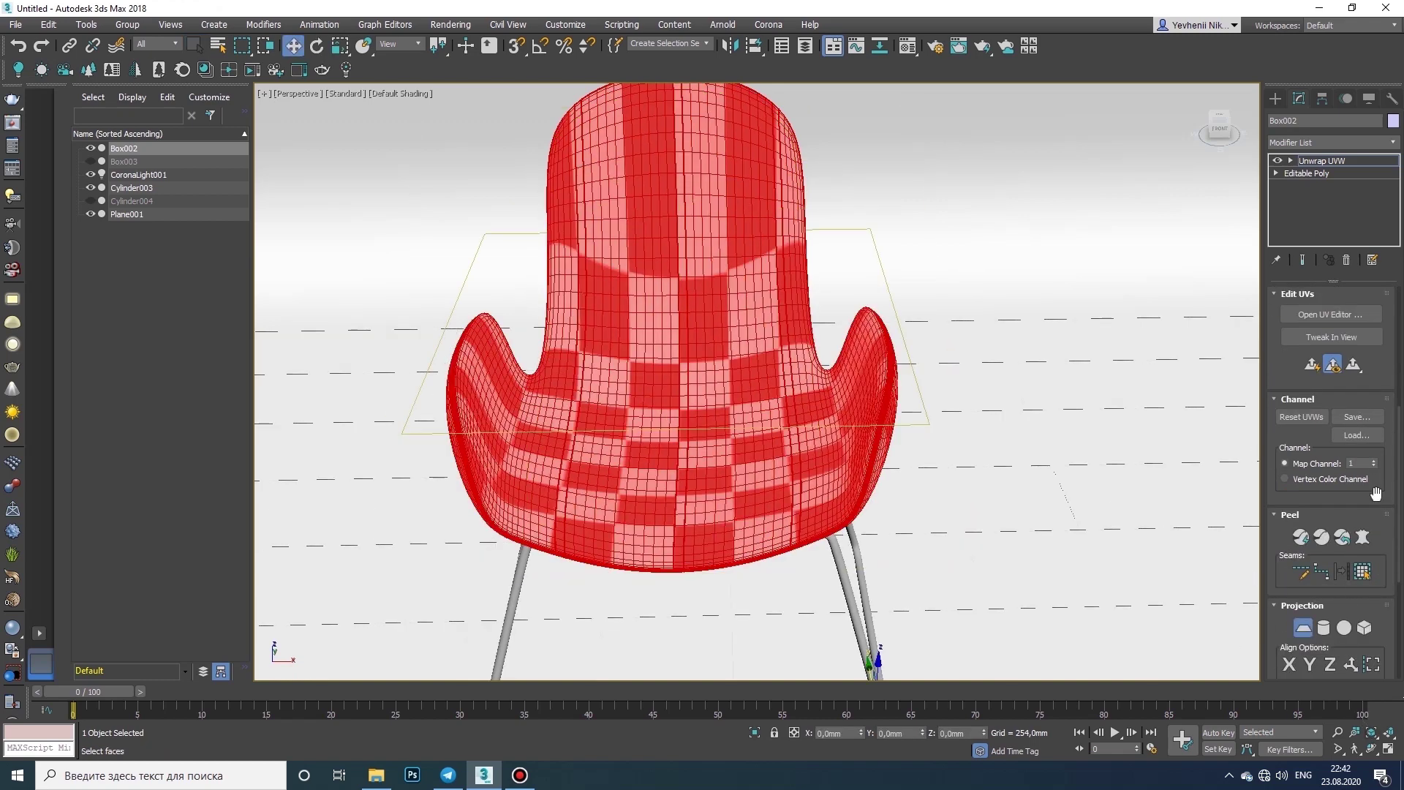
- Select the edge loop running around the seat shell's rim and convert it to a UV seam
left_click_drag(1399, 460, 1398, 329)
left_click(1311, 318)
middle_click_drag(835, 459, 821, 422)
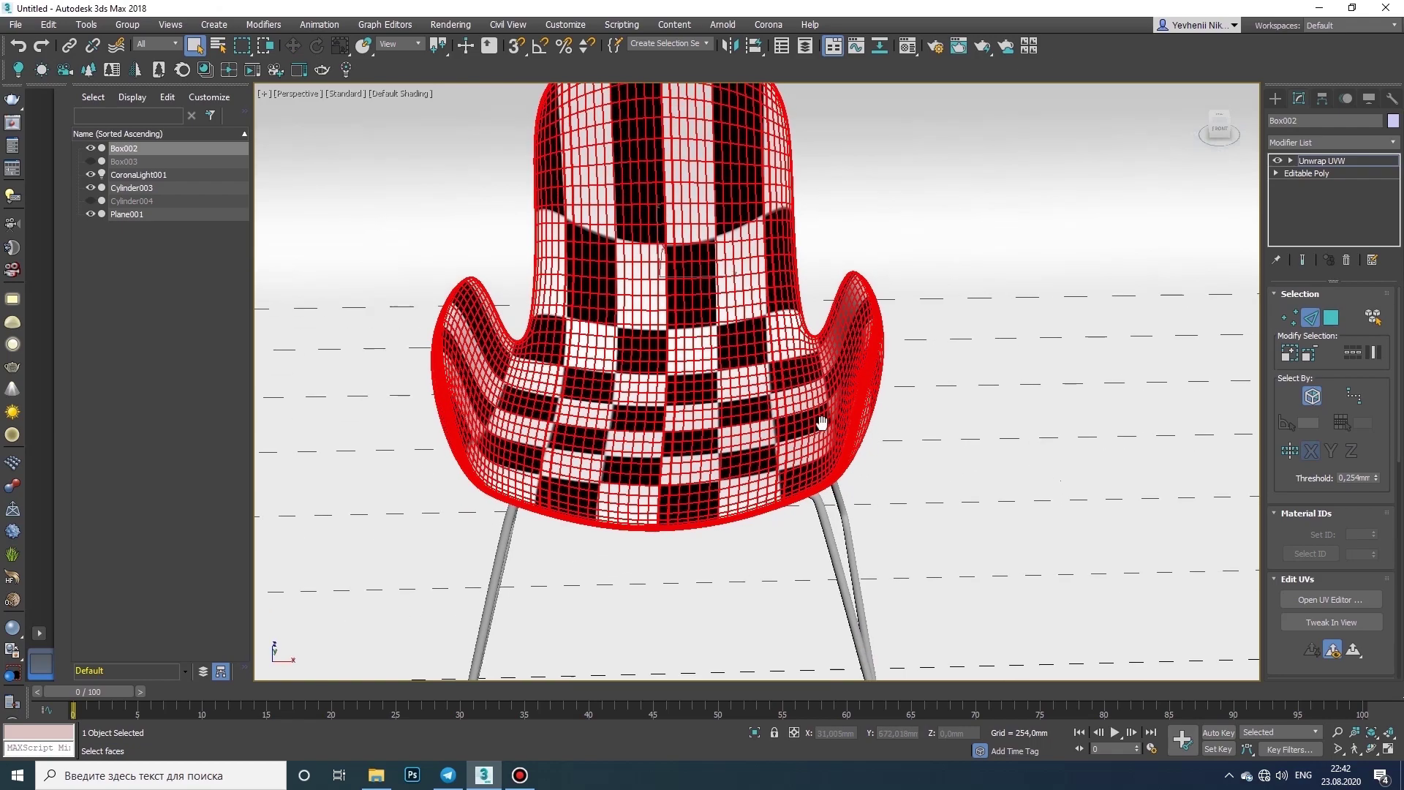
scroll(821, 422, "up", 15)
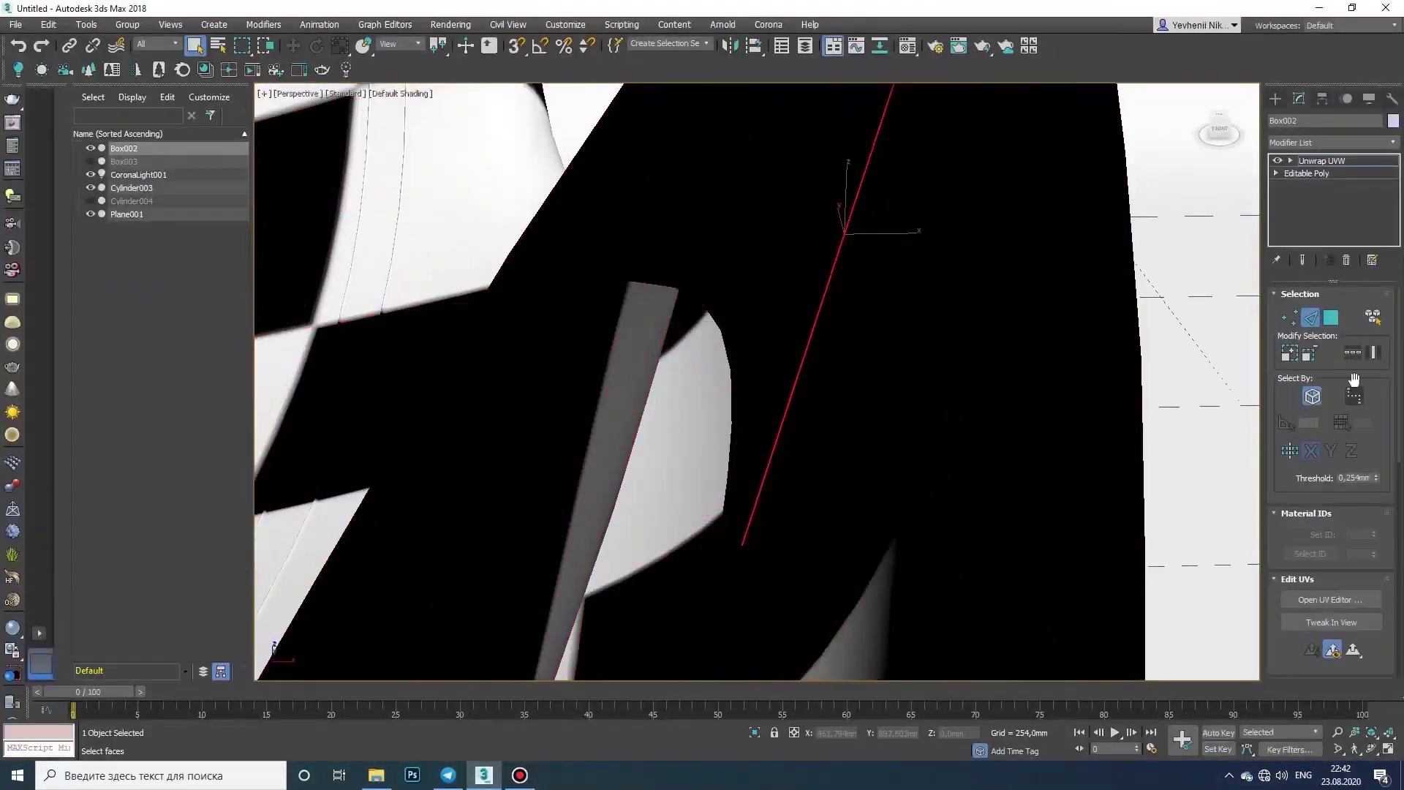
scroll(921, 361, "down", 12)
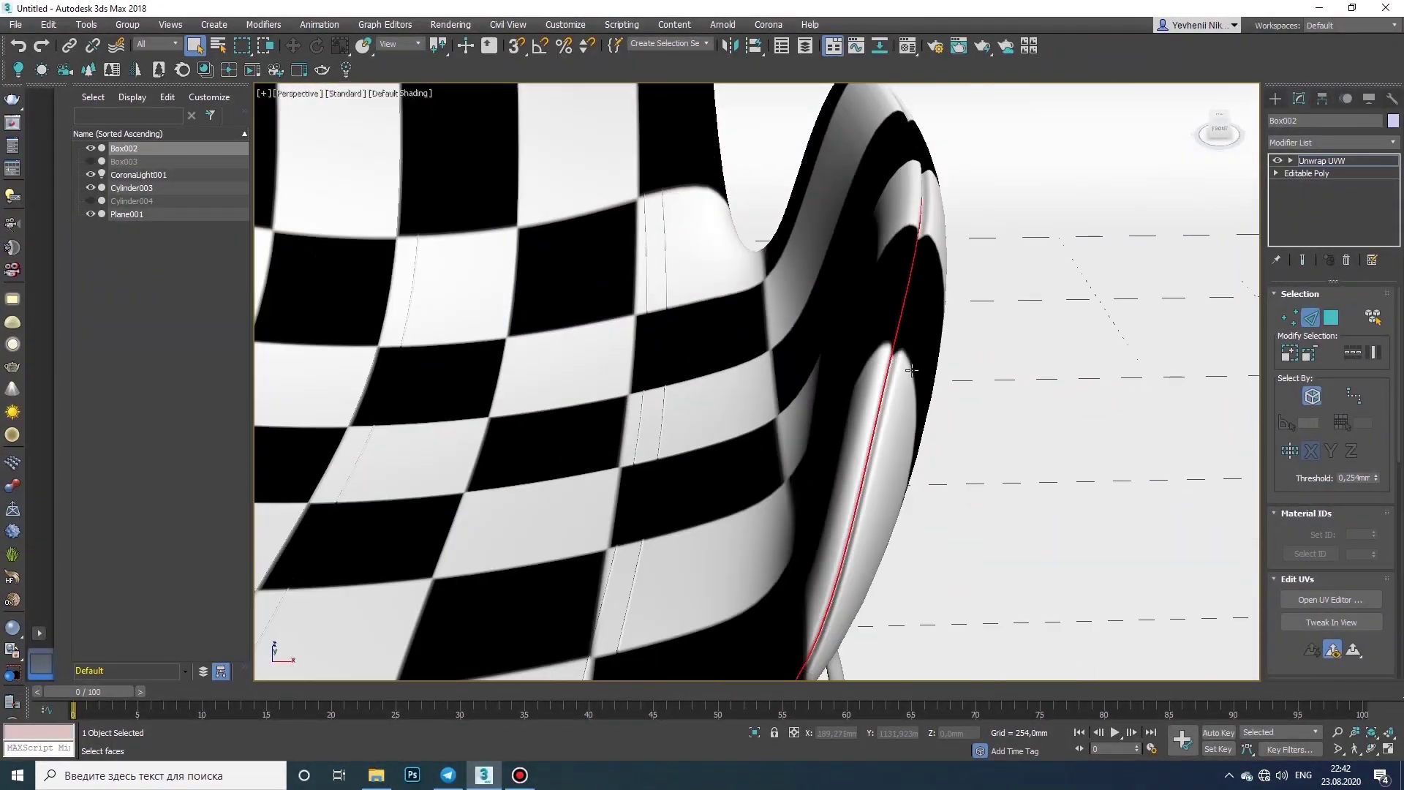
middle_click_drag(942, 356, 1001, 370)
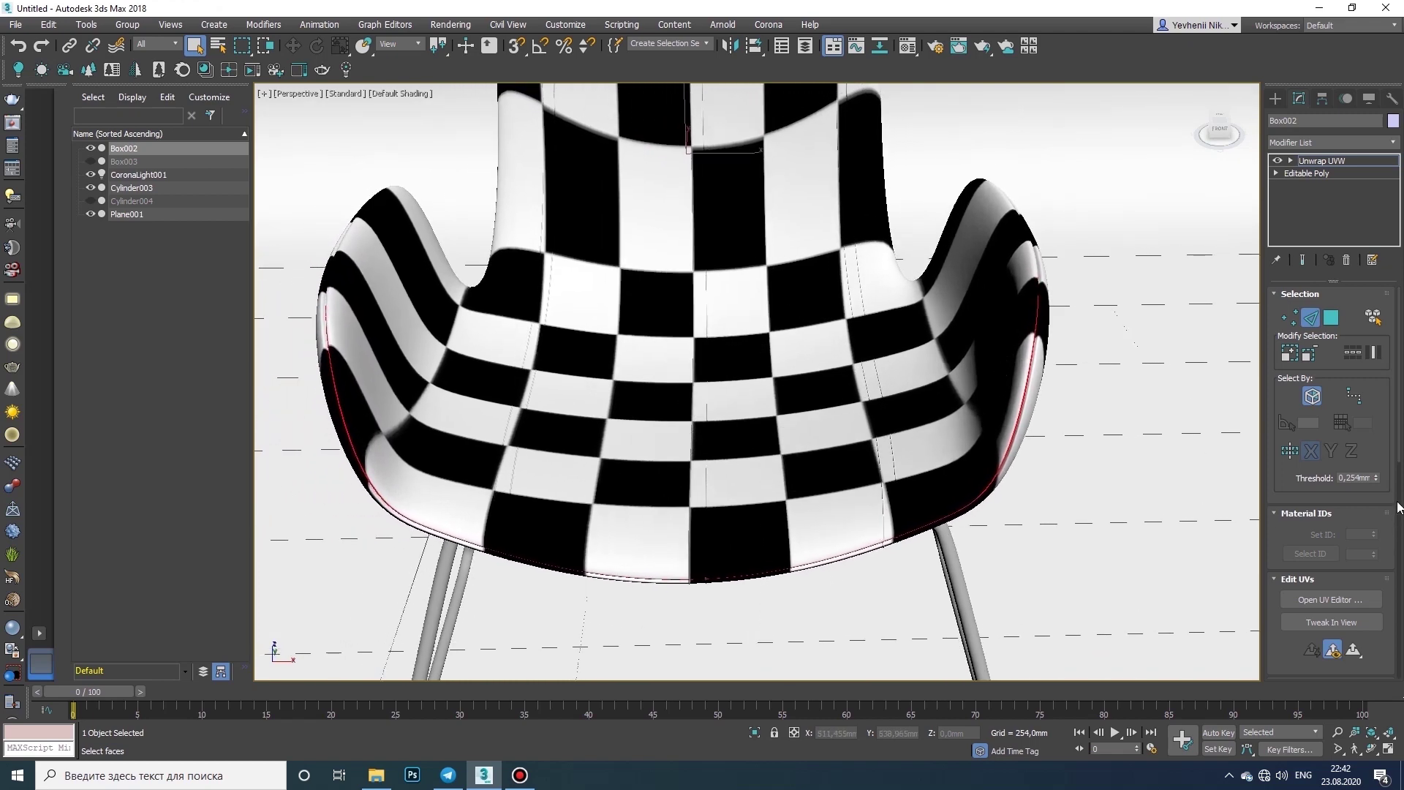
scroll(1344, 643, "down", 5)
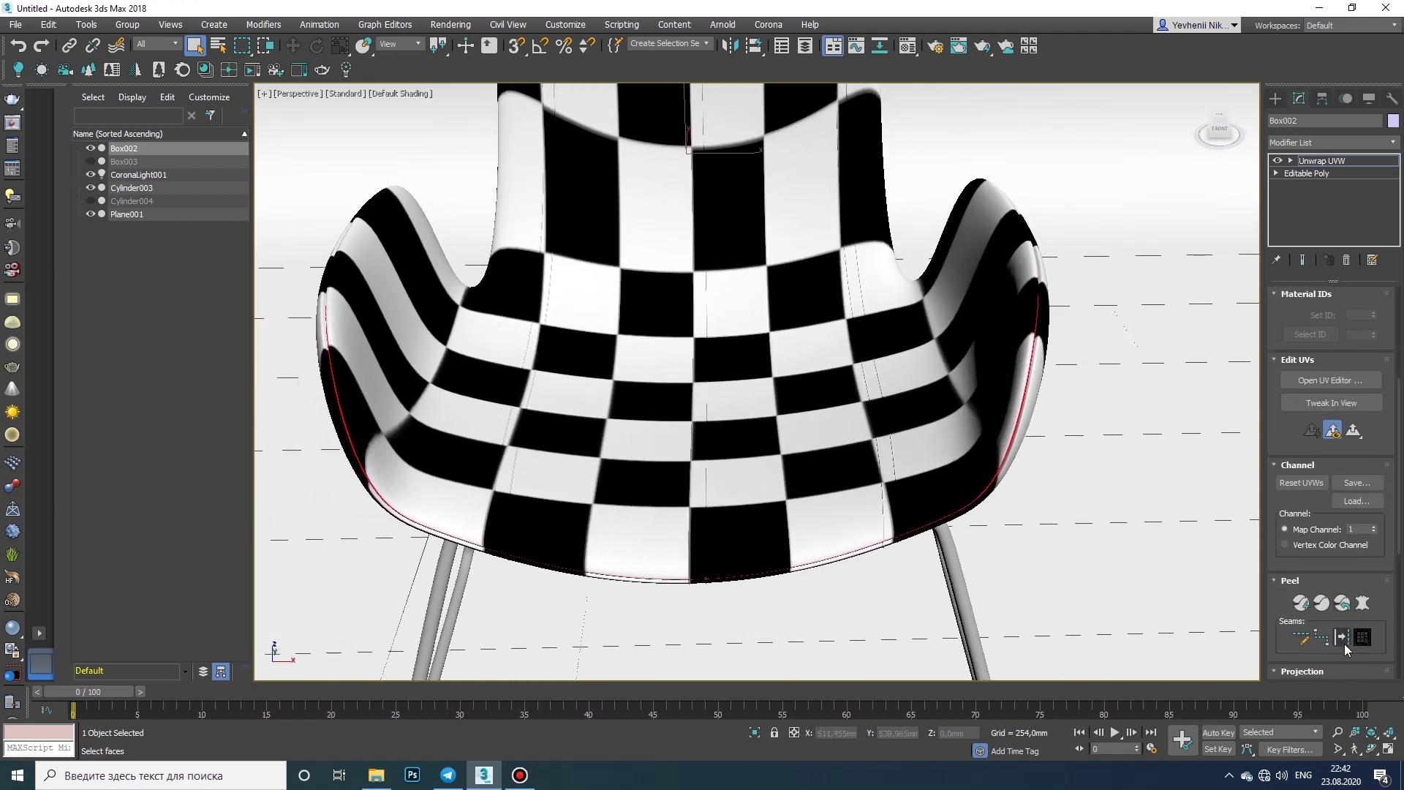
left_click(1344, 643)
scroll(986, 329, "down", 3)
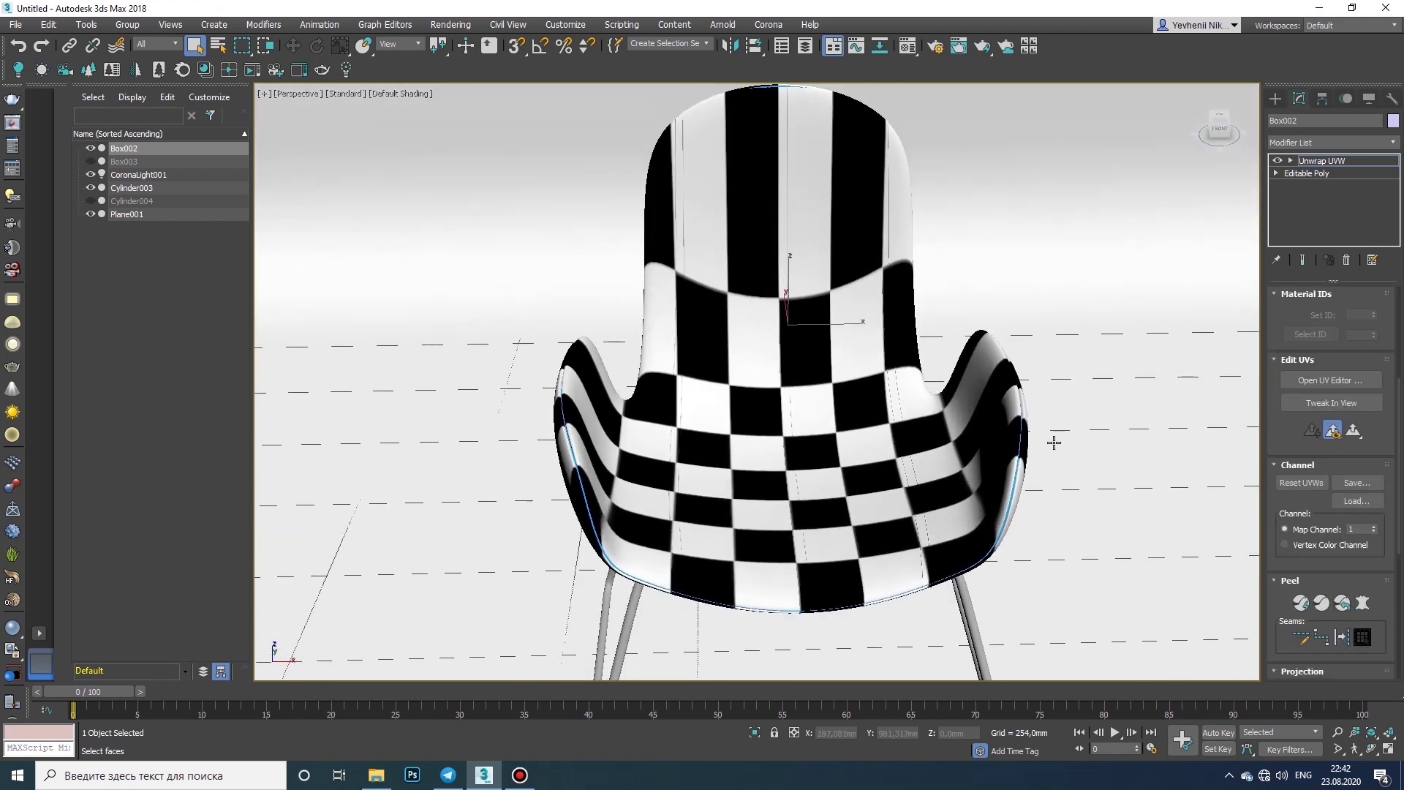
- Select a polygon on the seat's inner side and expand the selection to the rim seam
scroll(1398, 470, "up", 5)
left_click(1331, 317)
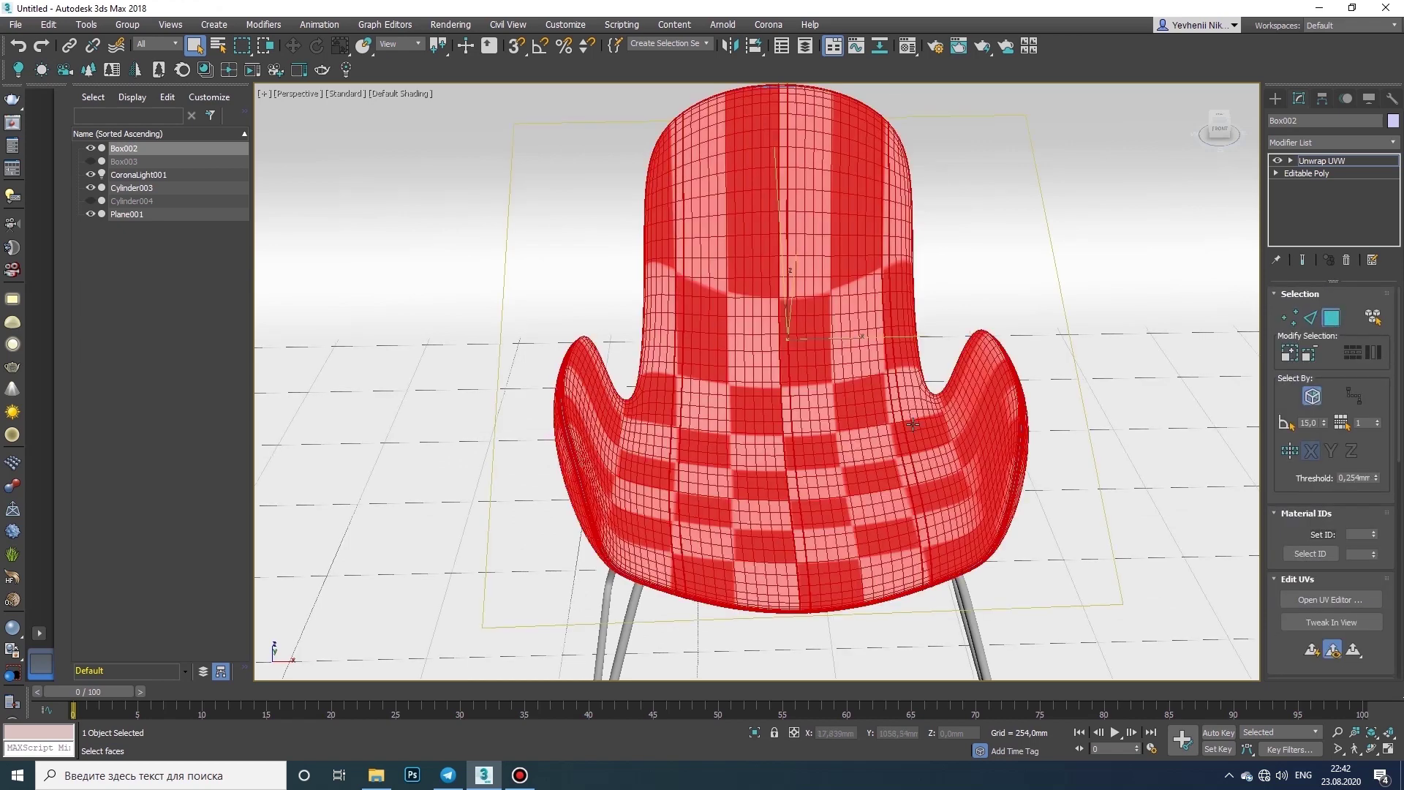
left_click(912, 424)
scroll(1398, 544, "down", 6)
left_click(1362, 594)
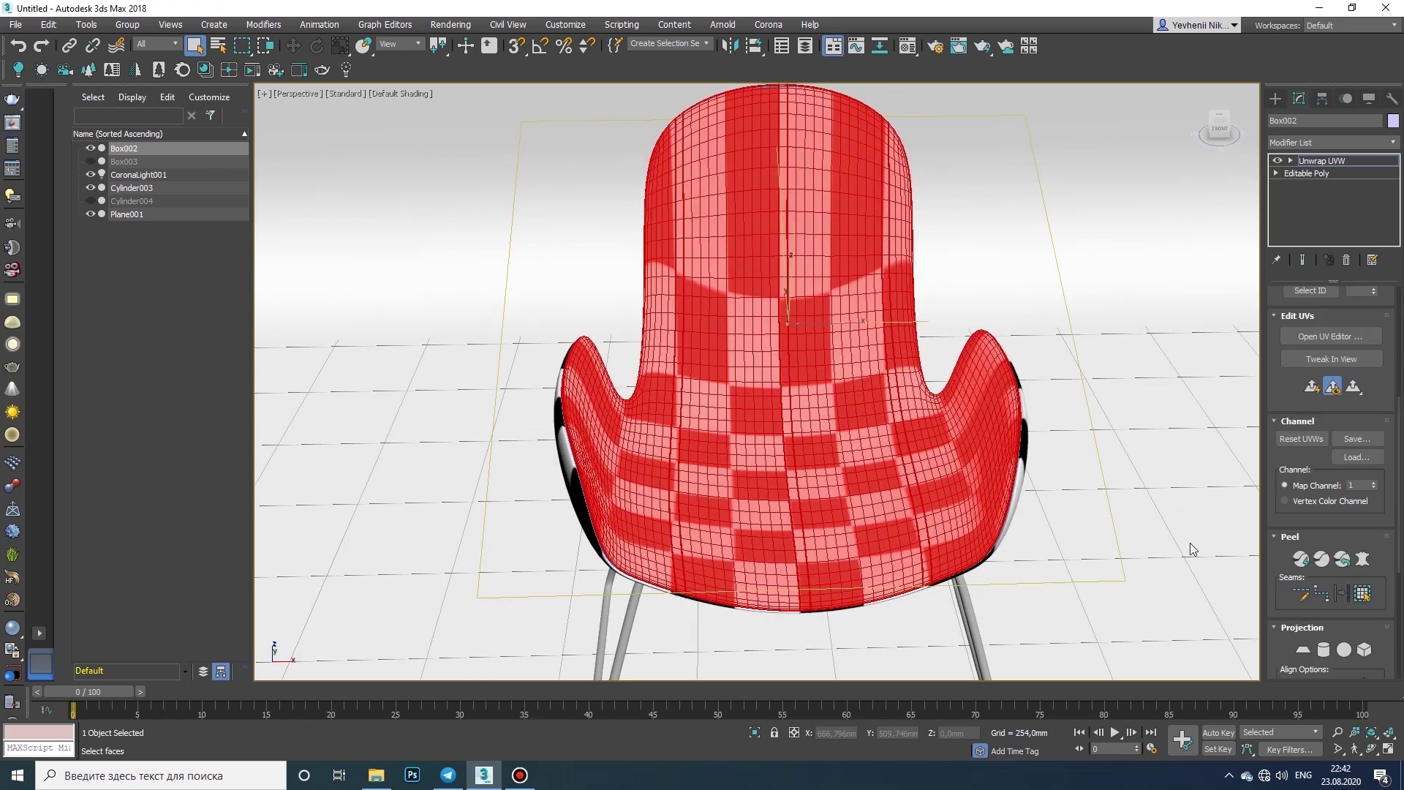
- Open the UV Editor, unfold the seat's inner side with Pelt Map, and commit the pelt
middle_click_drag(842, 453, 825, 449)
left_click(1309, 341)
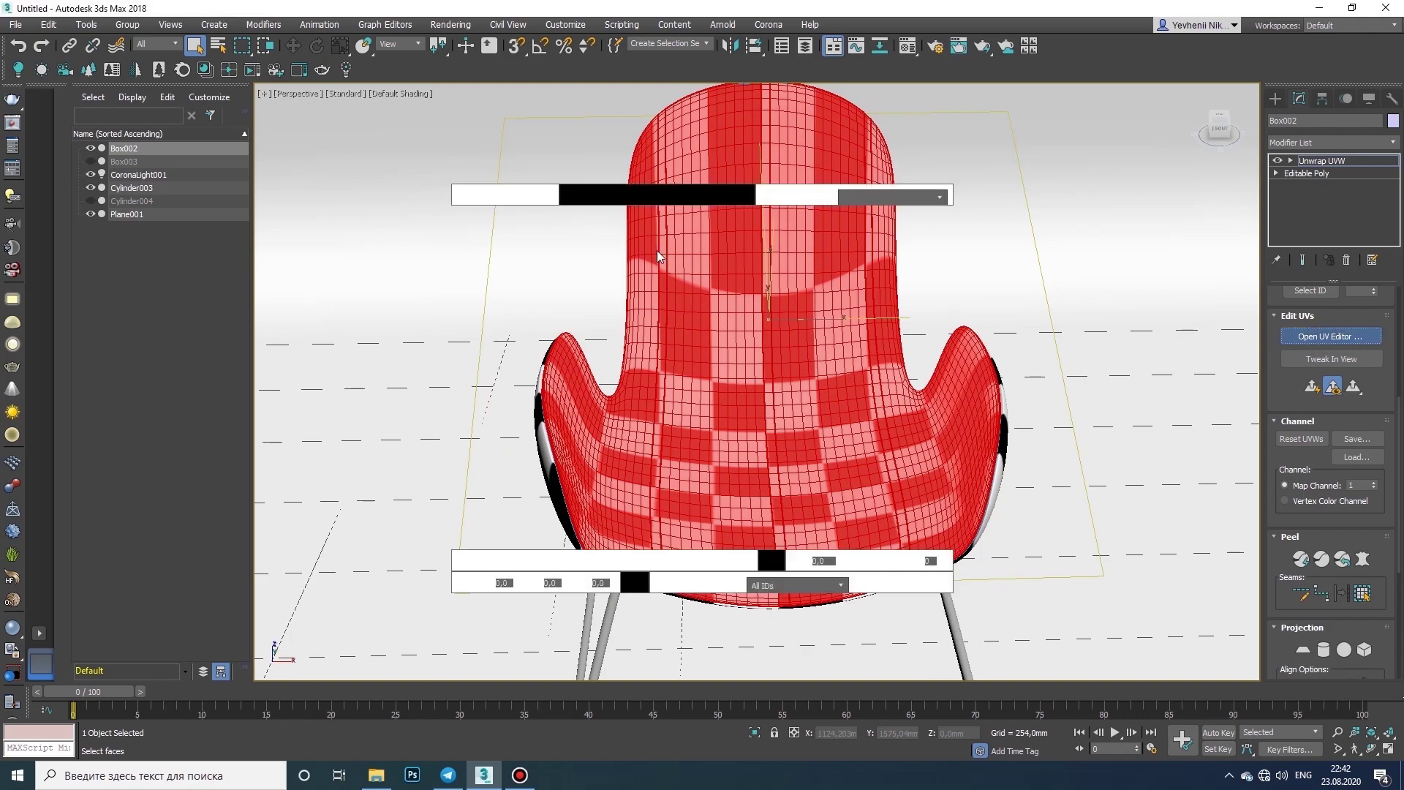
left_click(1362, 559)
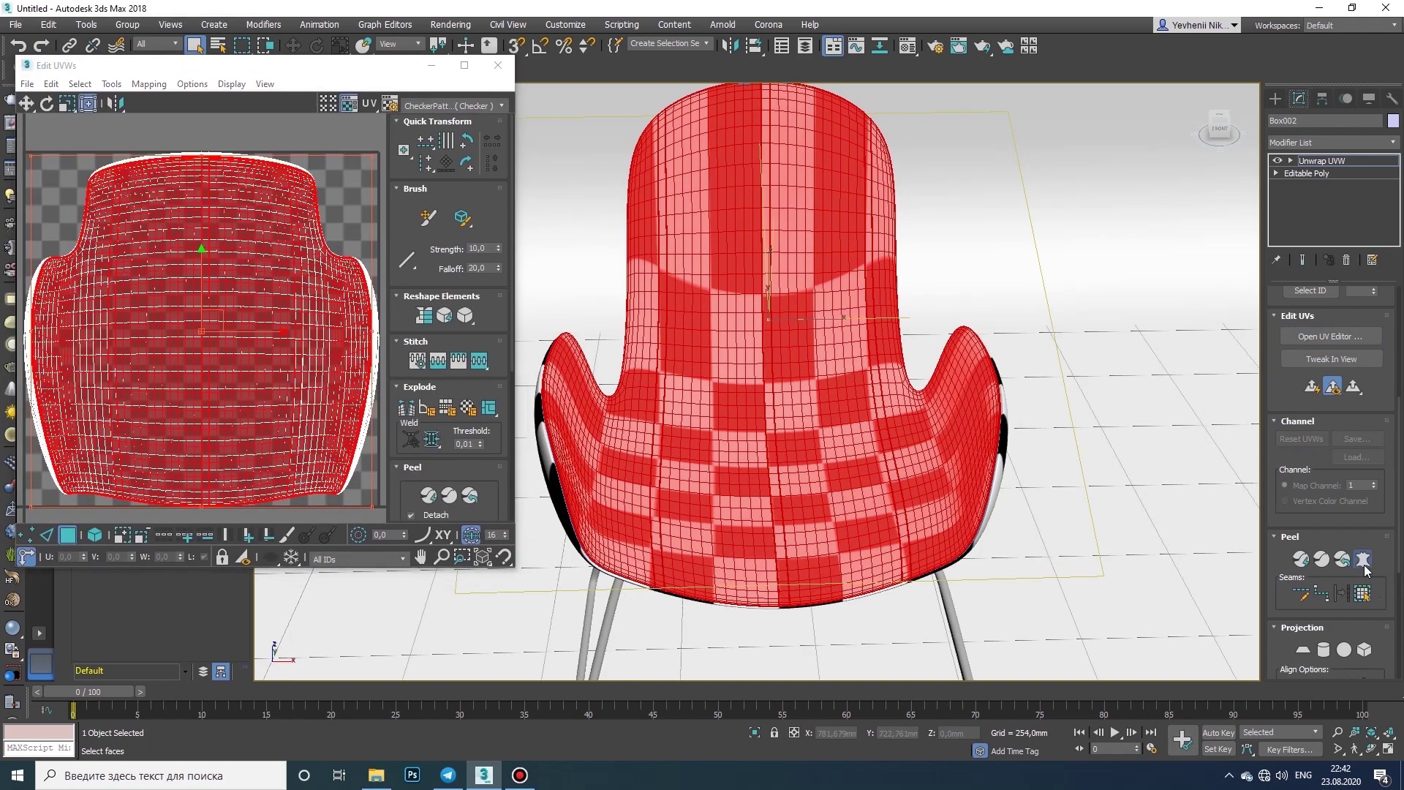
left_click(644, 236)
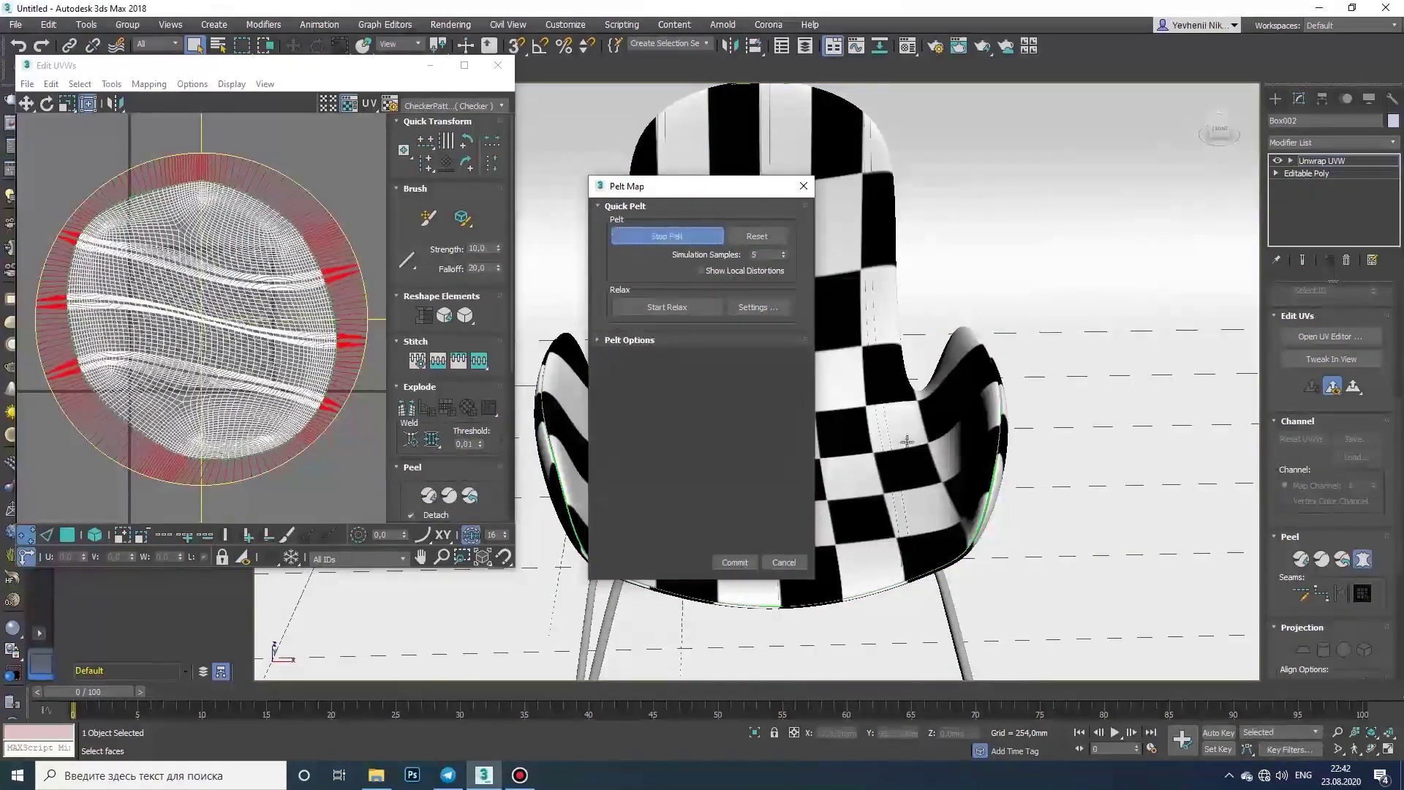
left_click(627, 238)
left_click(738, 561)
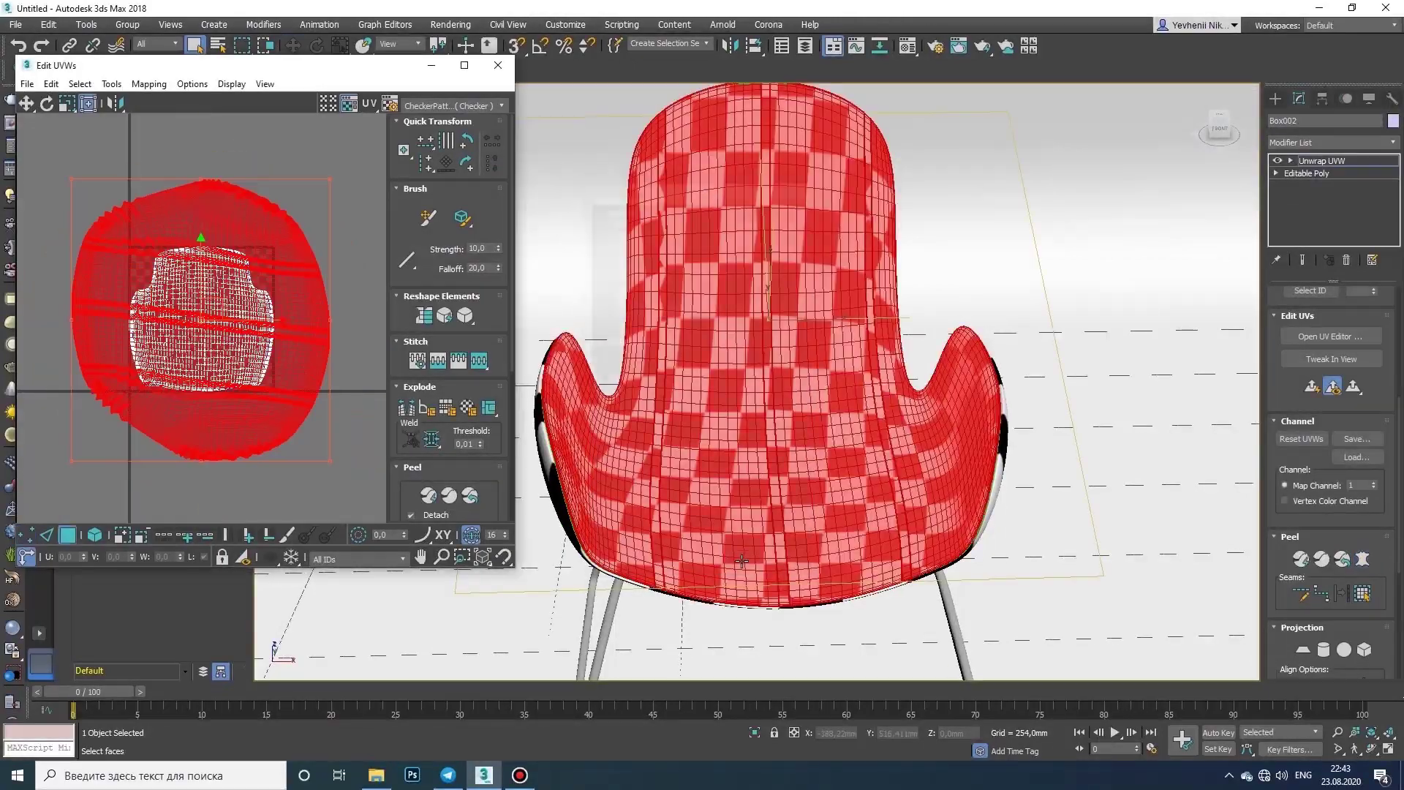
- Rotate the pelted inner shell about a quarter turn so it stands upright and apply Quick Peel
left_click(46, 103)
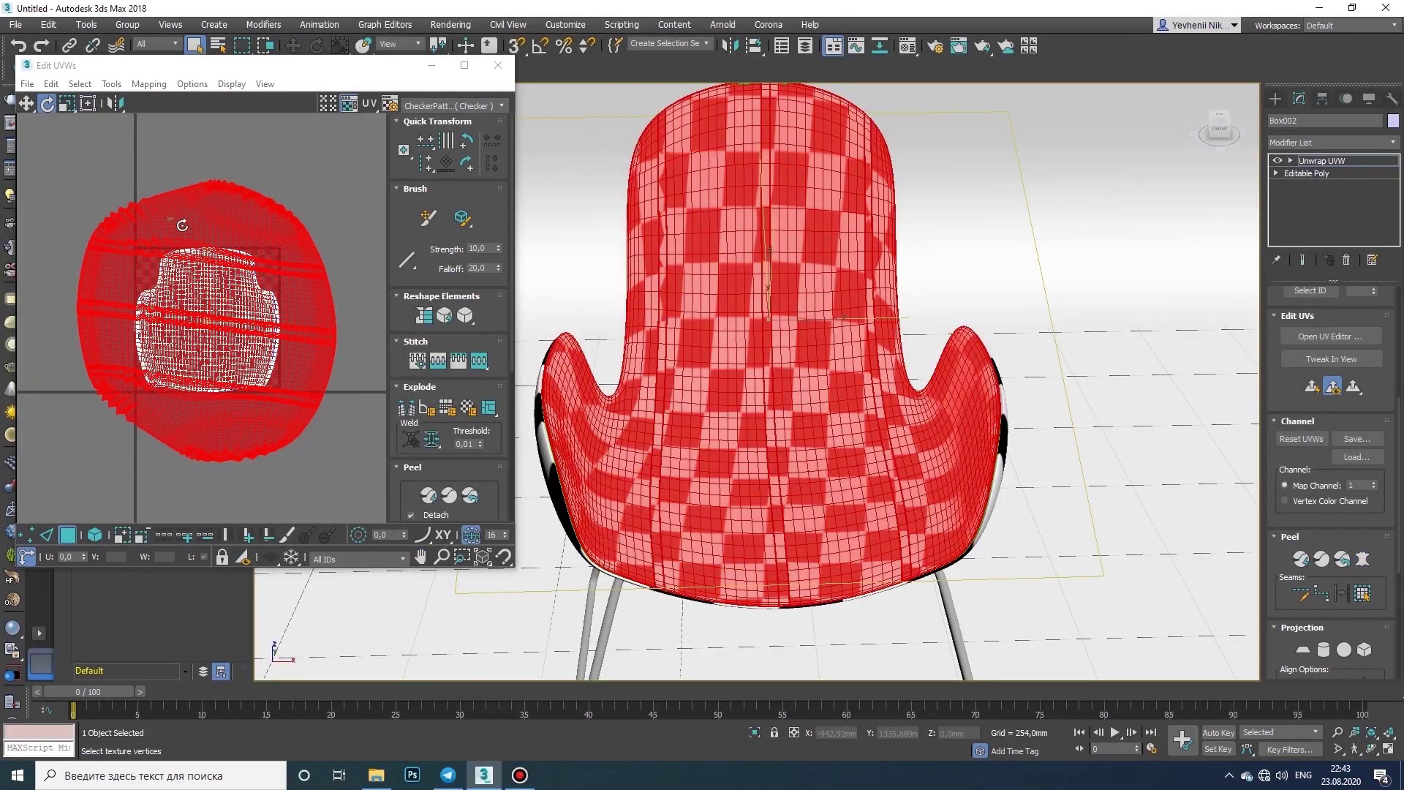
left_click_drag(117, 322, 115, 296)
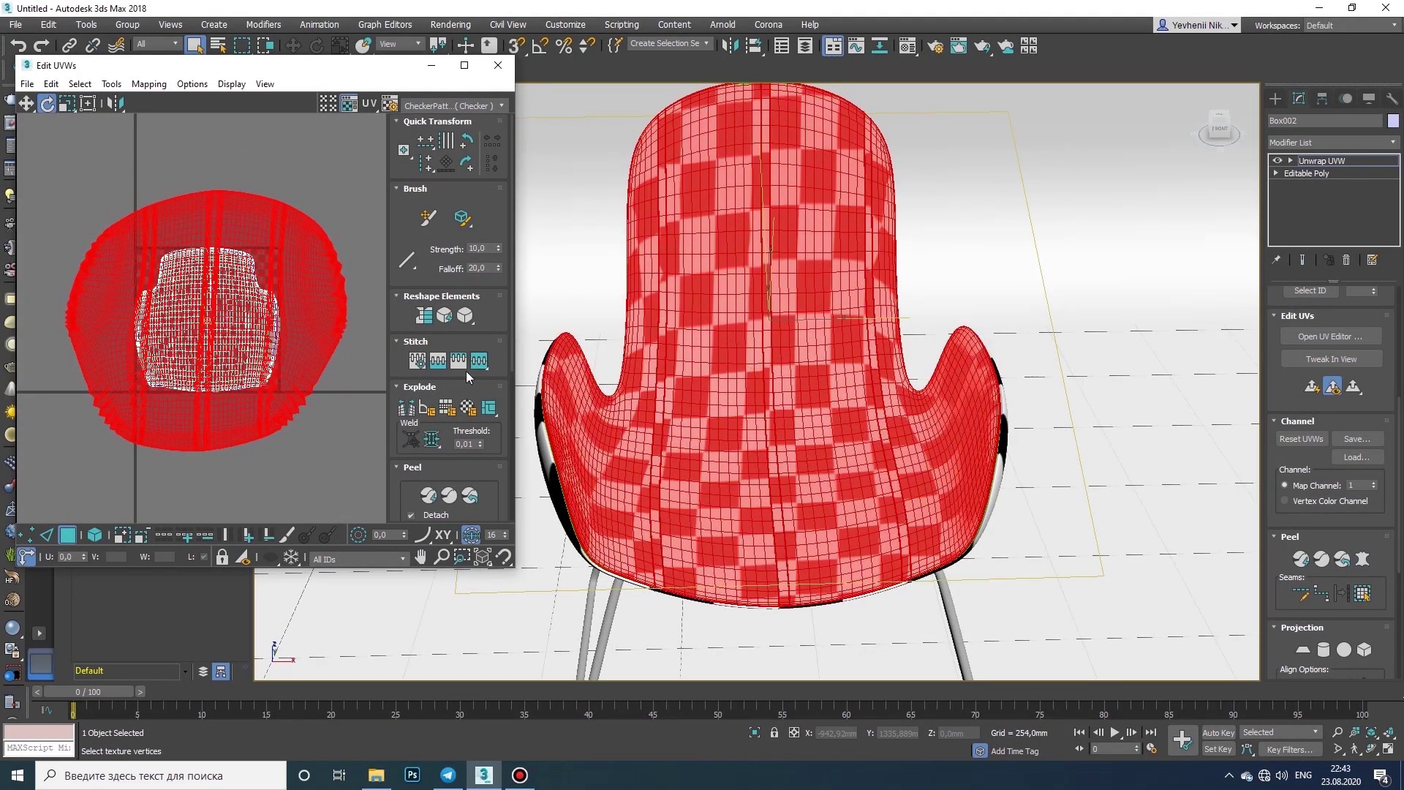
left_click(432, 490)
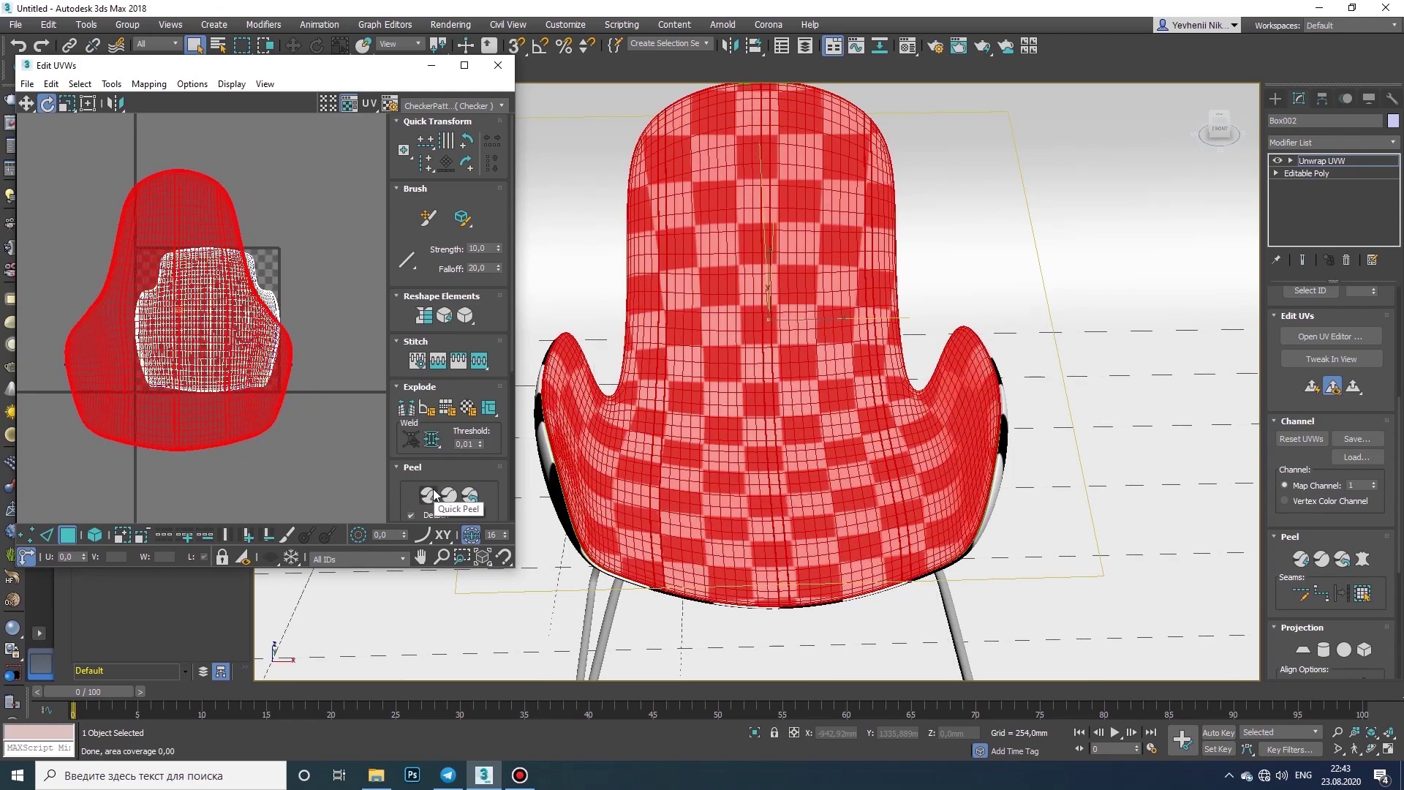
- Pack the inner and outer seat UV shells side by side within the UV square
left_click(1374, 748)
left_click_drag(779, 399, 699, 439)
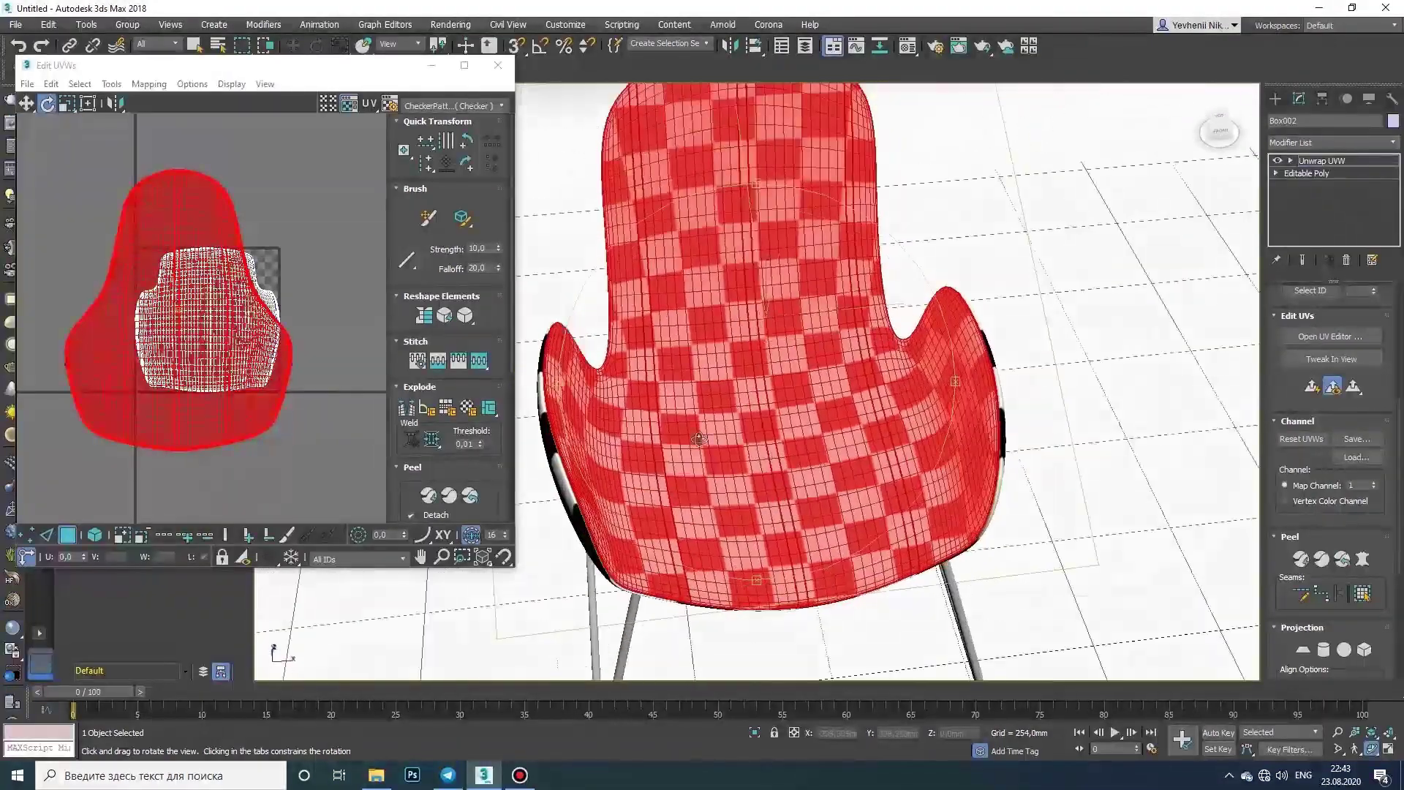
left_click(433, 498)
scroll(209, 368, "up", 3)
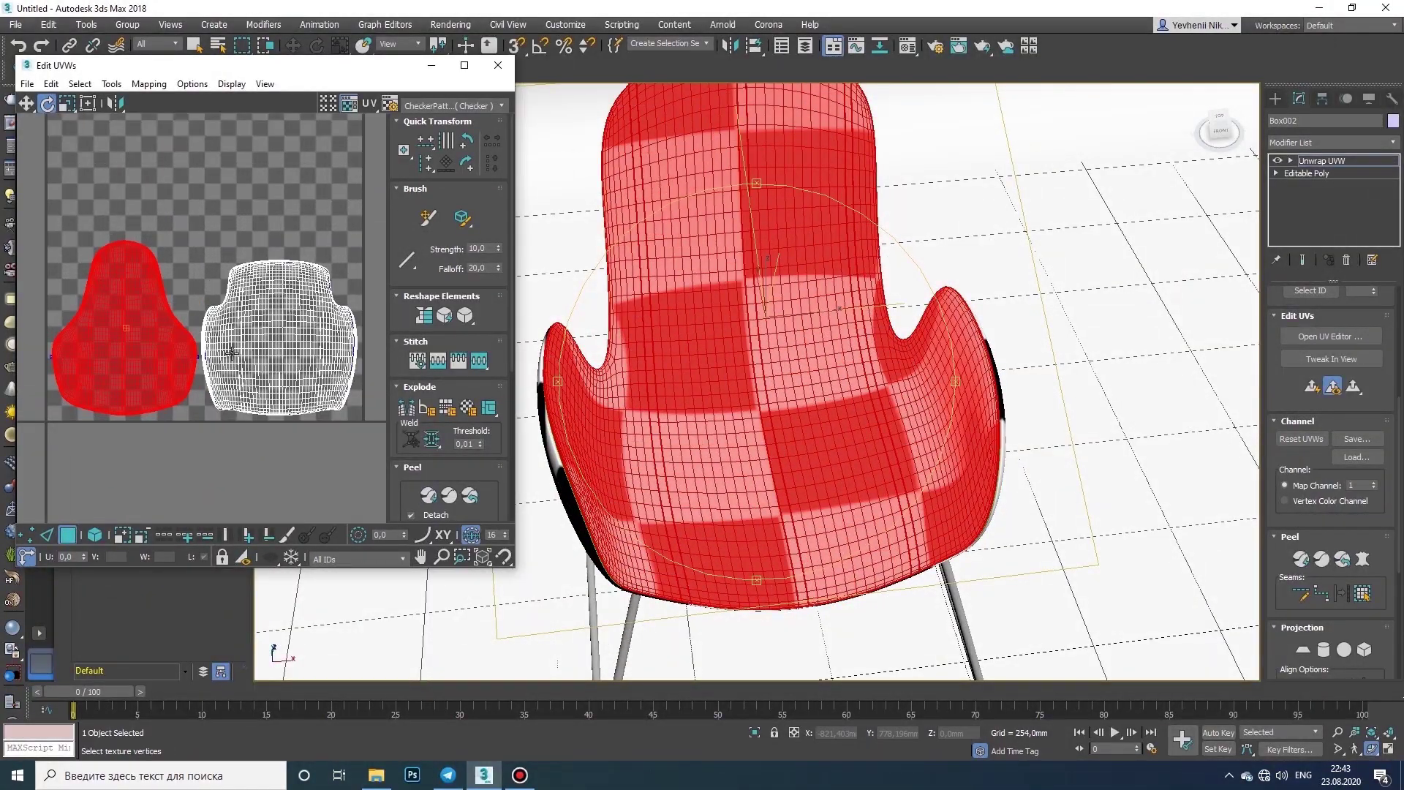
- Select the seat's outer UV shell, unfold it with Pelt Map including a relax, and commit the pelt
left_click(235, 352)
left_click(1301, 560)
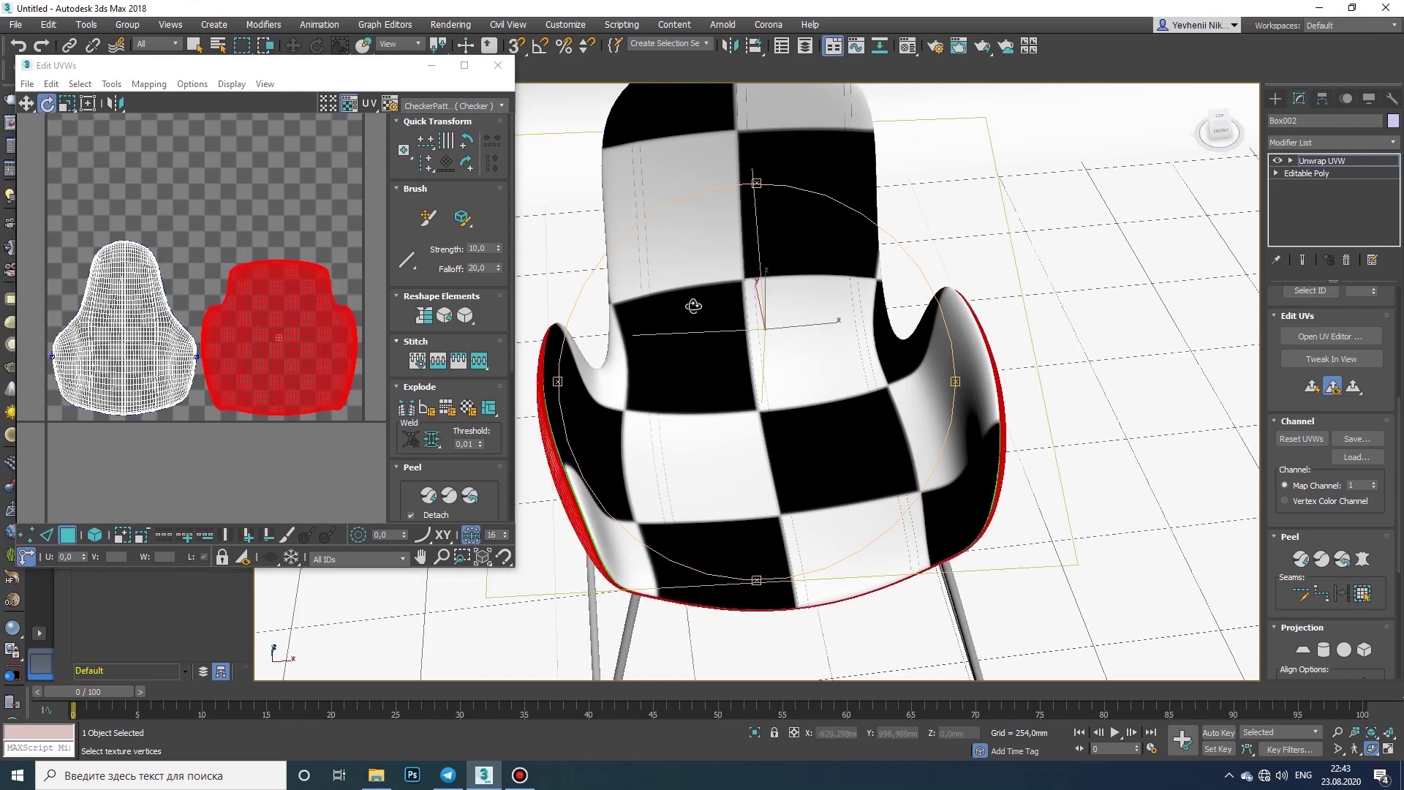
left_click(1362, 558)
left_click(658, 235)
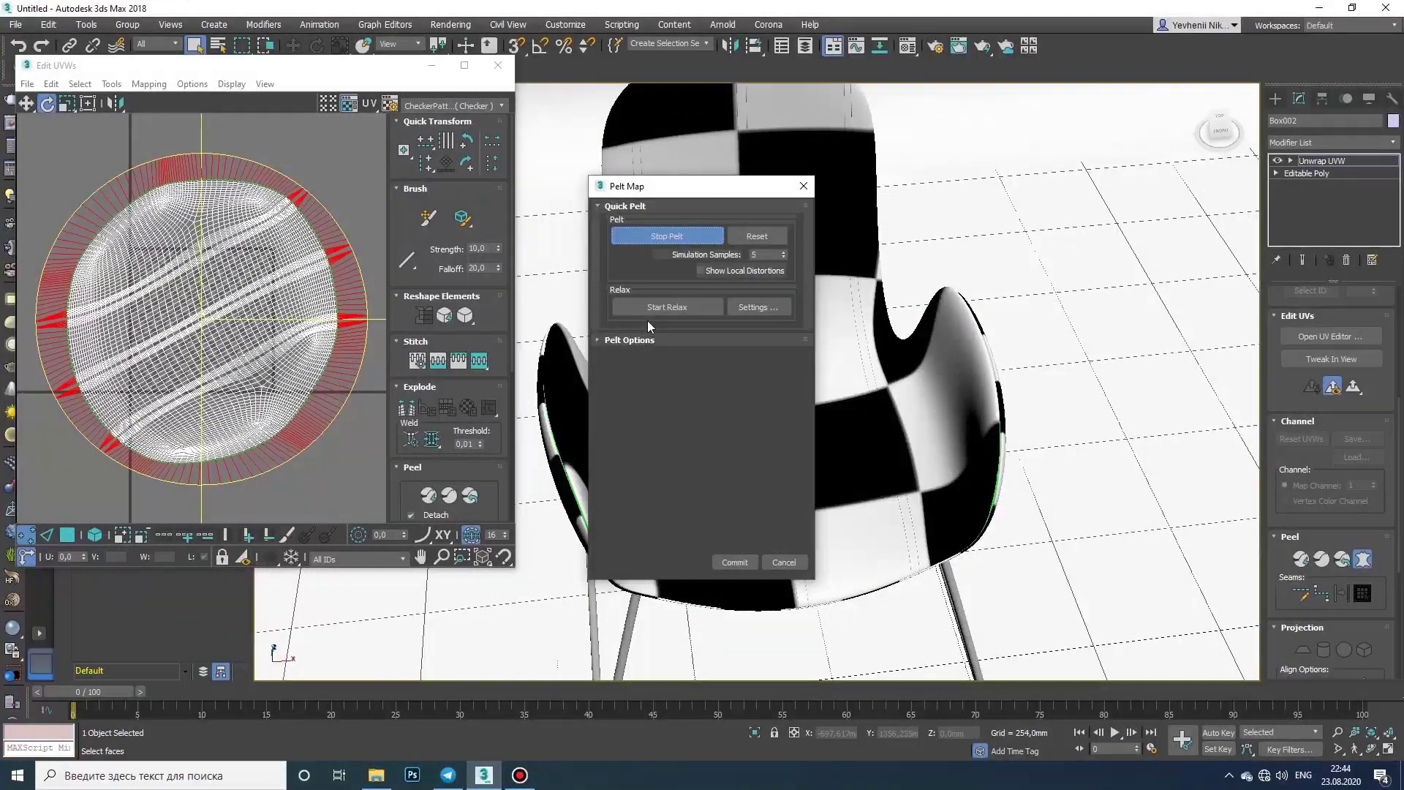
left_click(659, 308)
left_click(733, 562)
- Rotate the pelted outer seat shell until its strips run vertically and apply Quick Peel to it
middle_click_drag(127, 192, 119, 193)
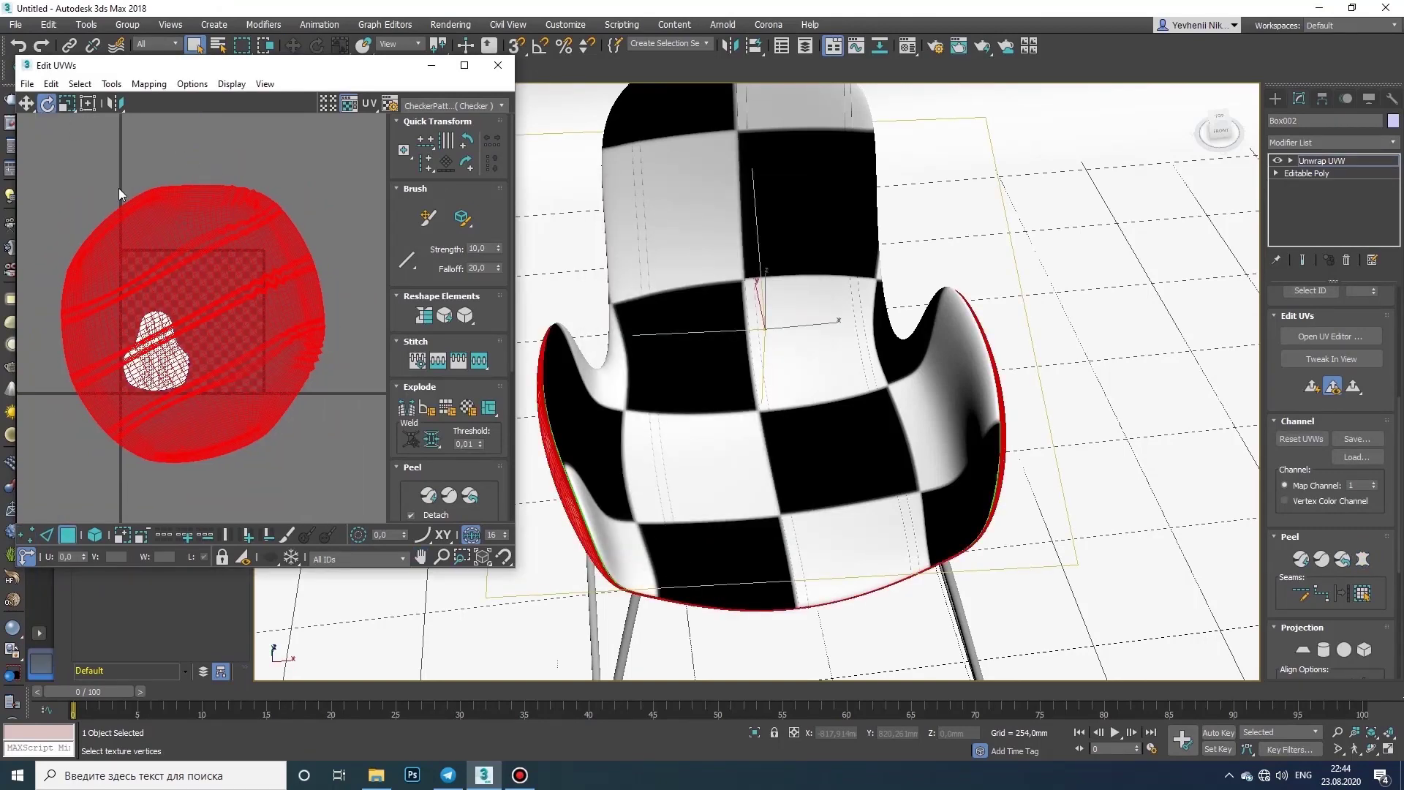
left_click_drag(300, 317, 313, 399)
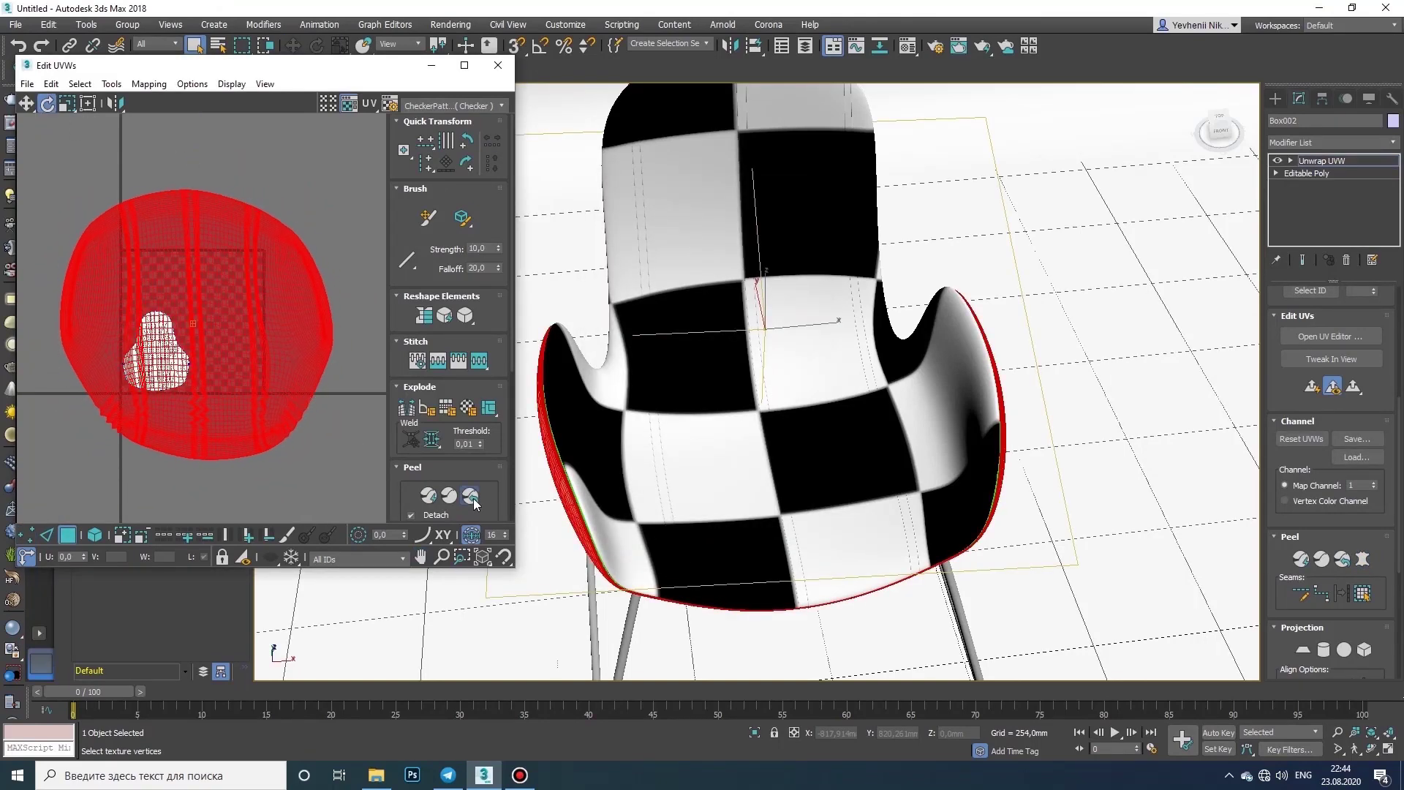
left_click(427, 497)
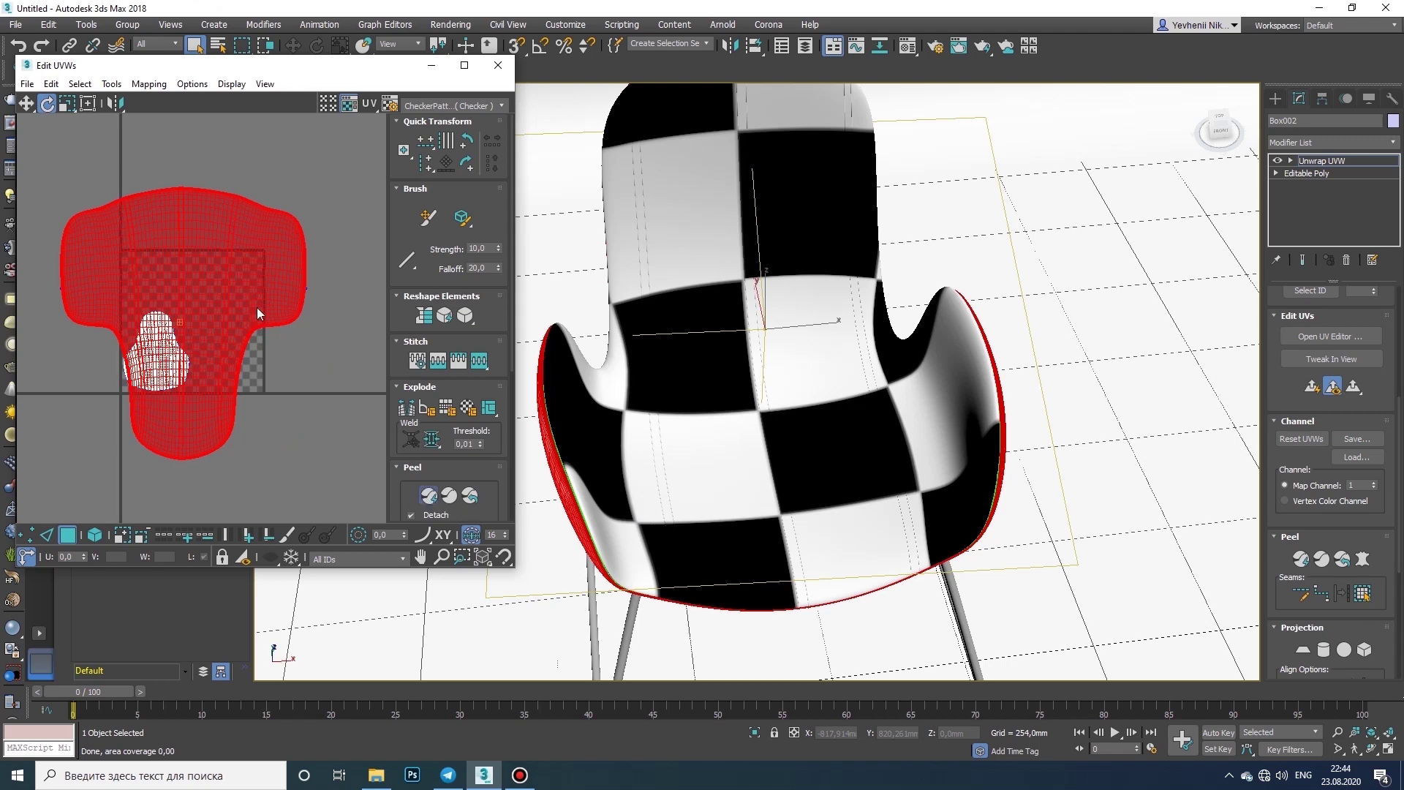
- Select both the inner and outer seat UV shells and repack them to fill the UV square
scroll(251, 304, "up", 4)
middle_click_drag(77, 285, 88, 235)
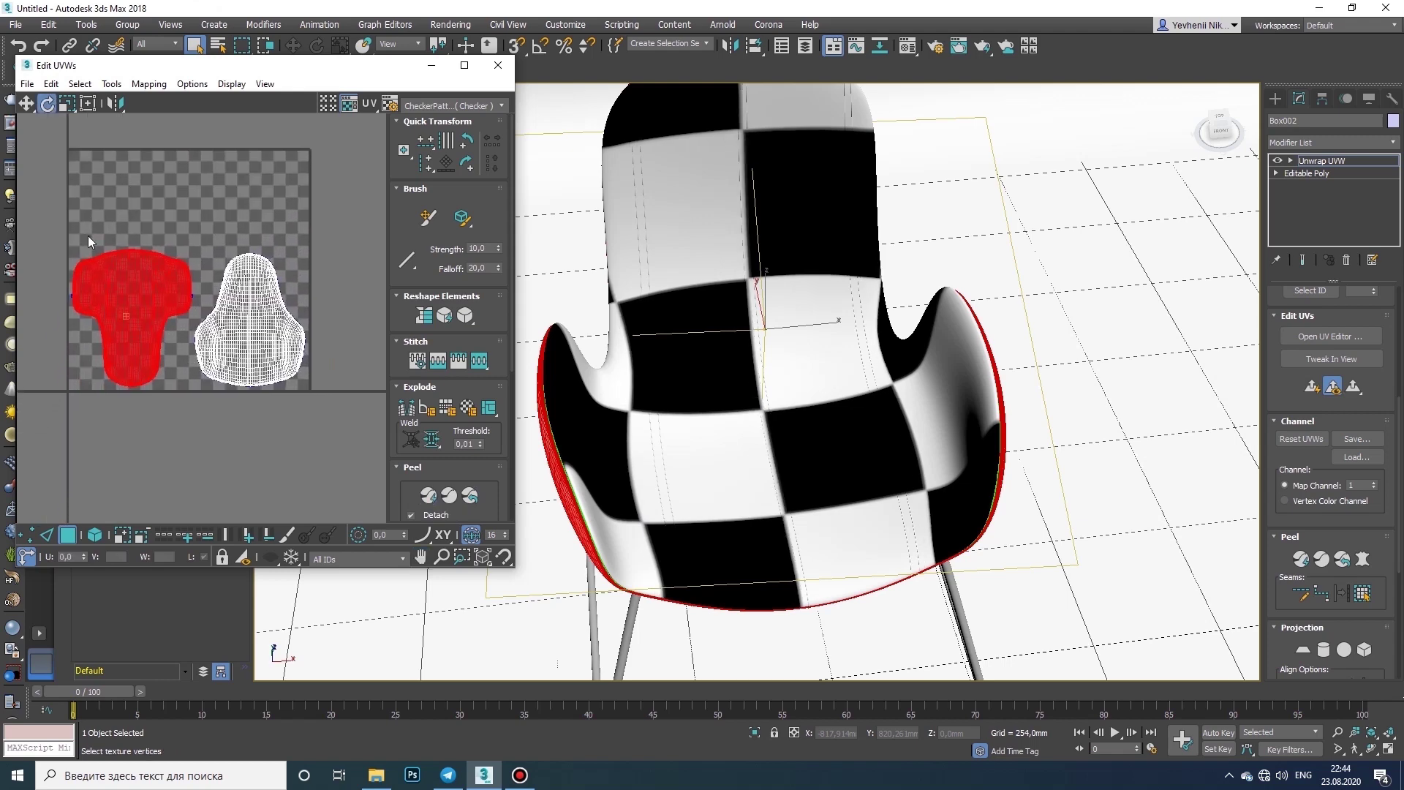
left_click_drag(23, 219, 336, 429)
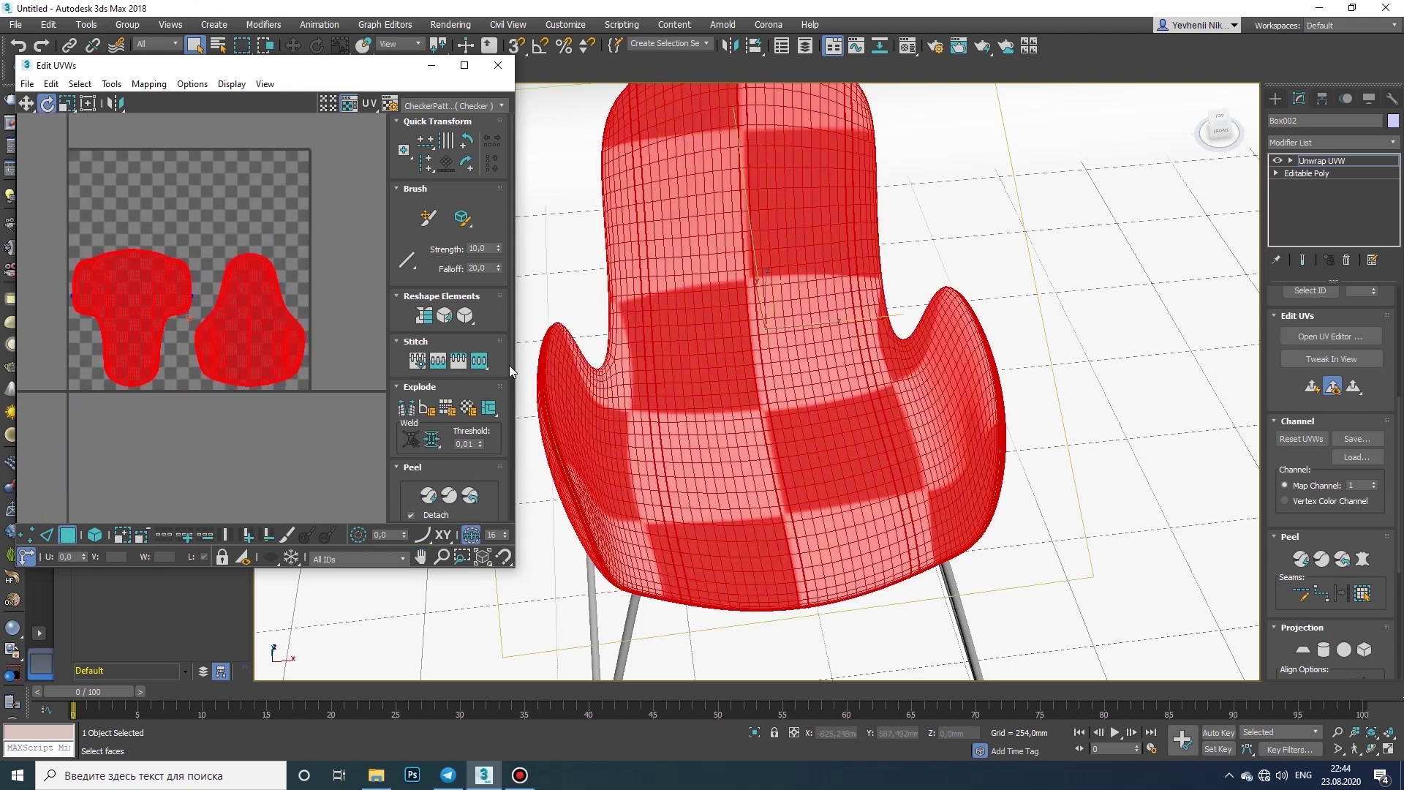
left_click_drag(509, 366, 512, 443)
left_click(408, 504)
scroll(695, 343, "down", 4)
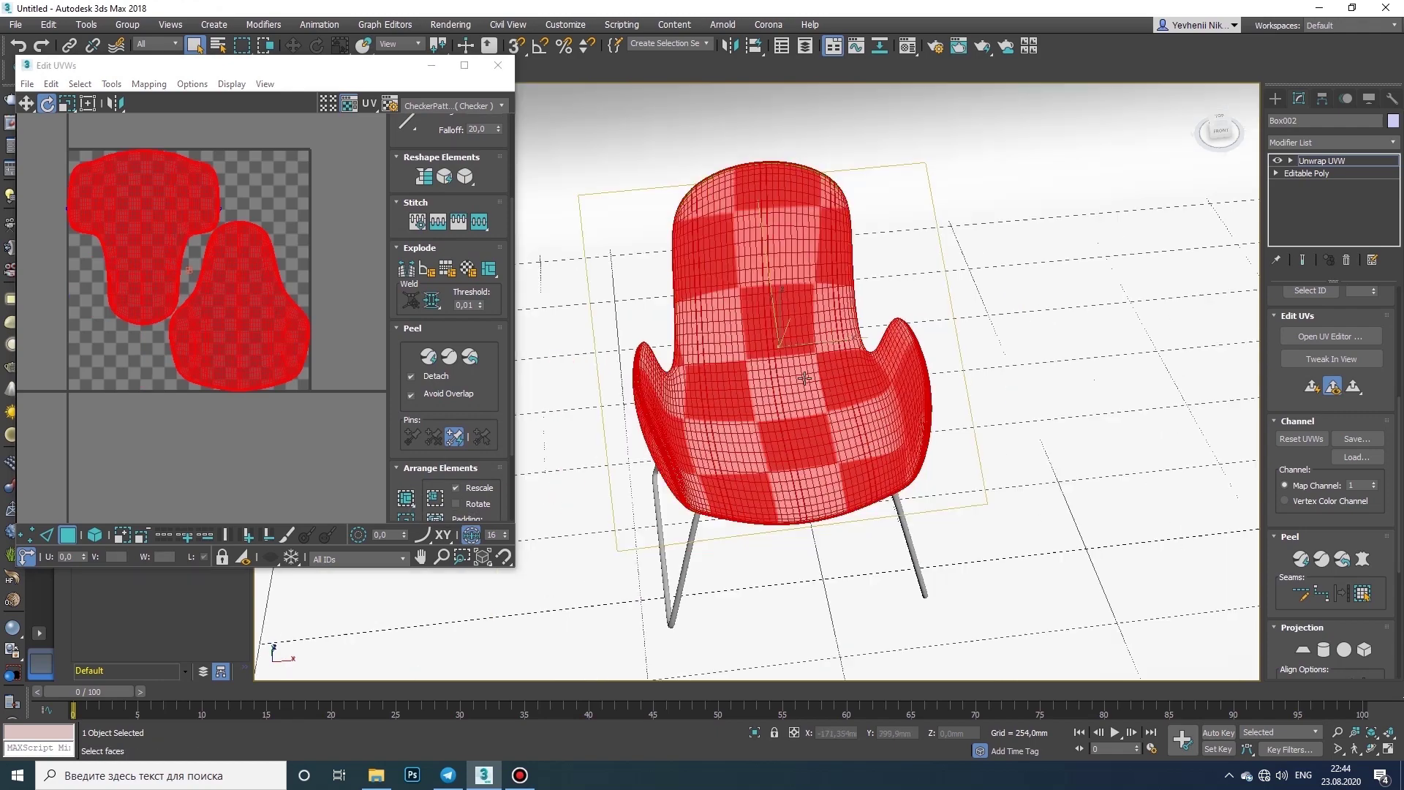
- Scale both UV shells up uniformly to about 452% so the checker squares on the seat get smaller
middle_click_drag(695, 322, 683, 356)
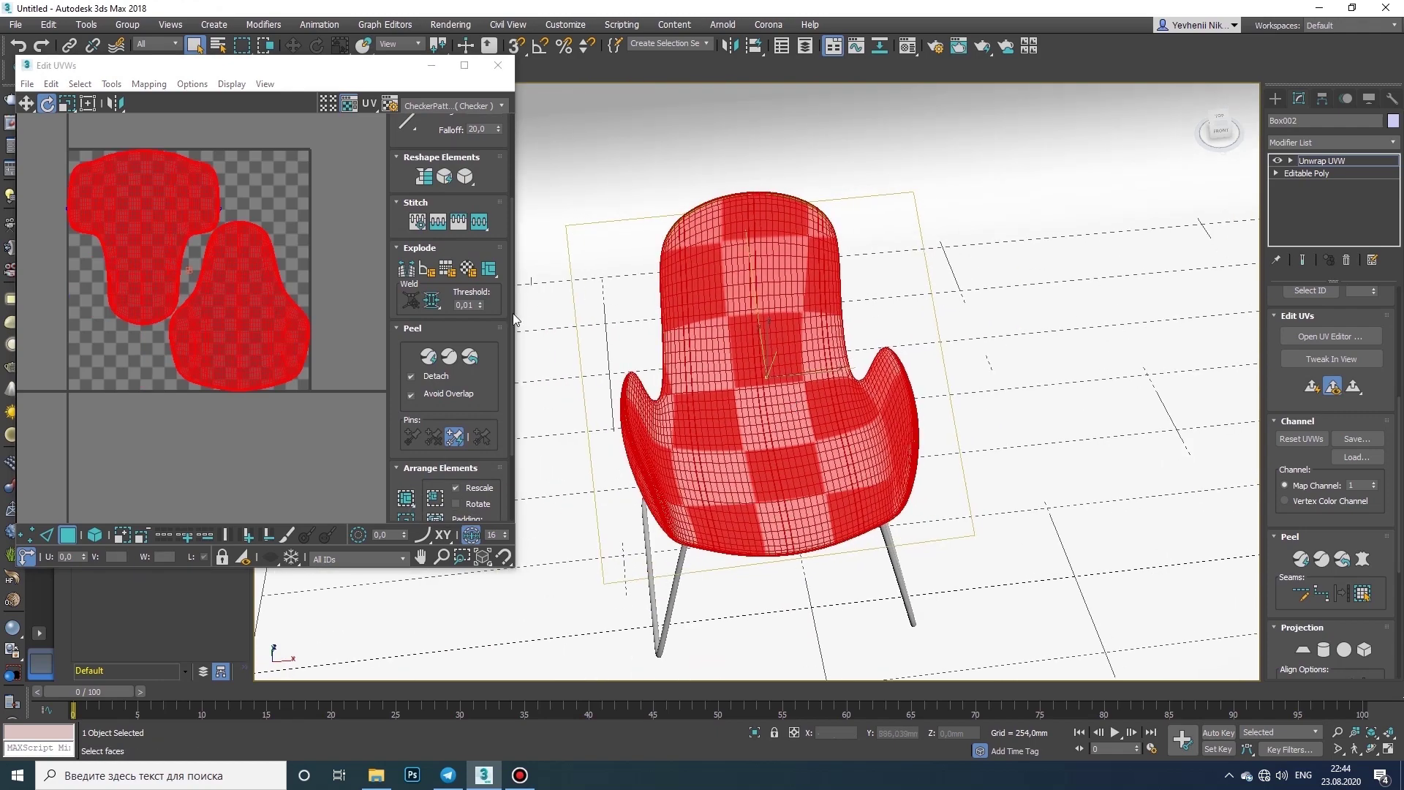
left_click(67, 104)
left_click_drag(123, 177, 147, 136)
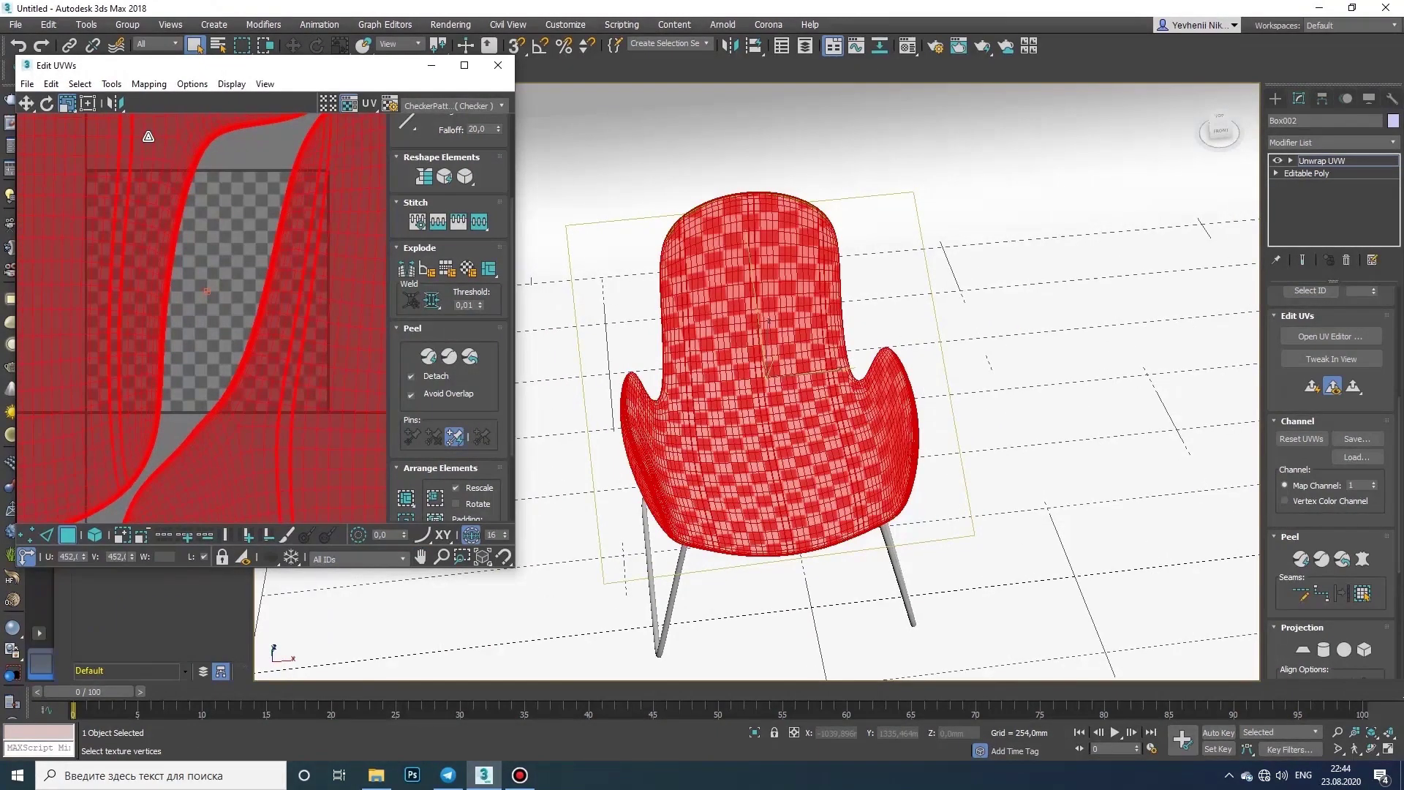
middle_click_drag(702, 336, 691, 326)
left_click(1371, 748)
left_click_drag(1168, 621, 540, 81)
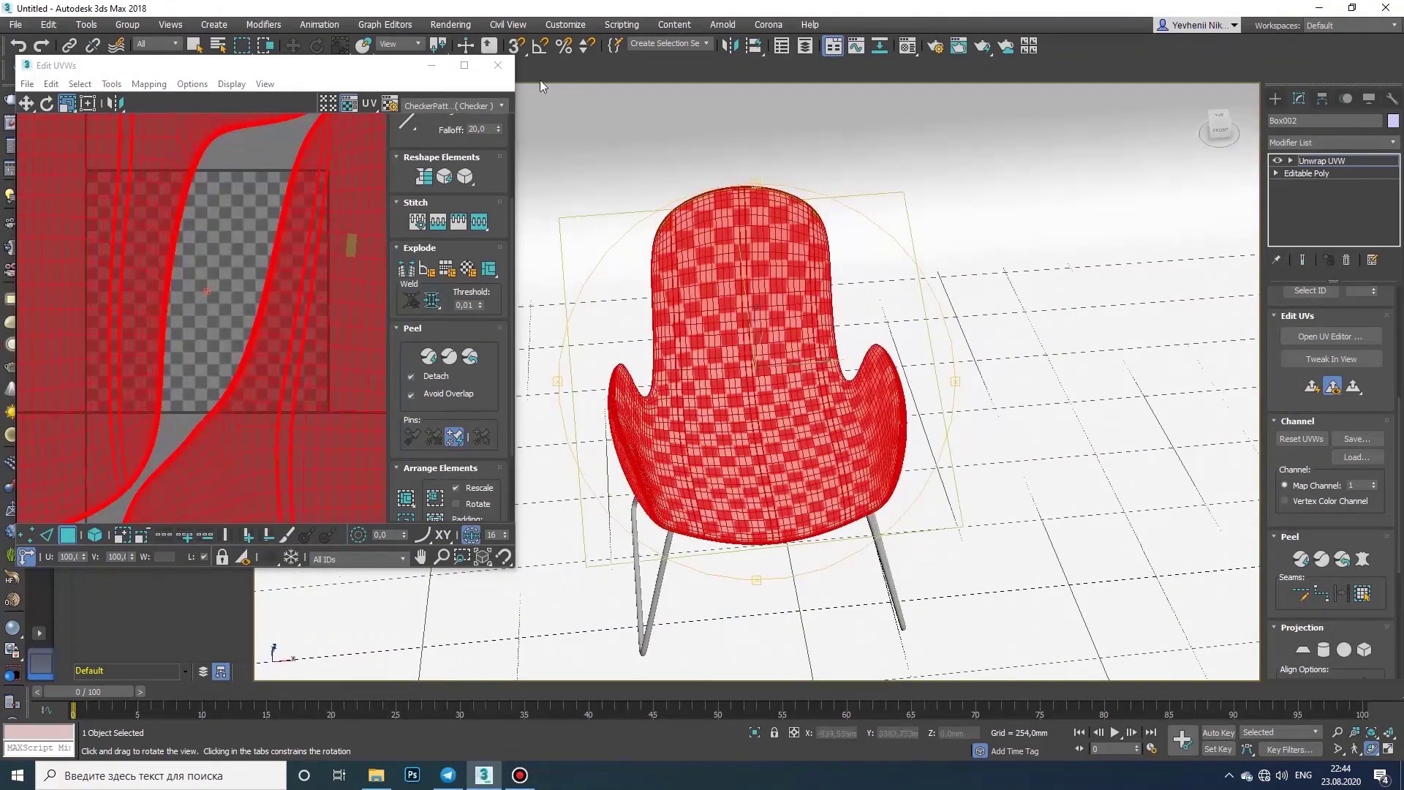
- Close the UV Editor and convert the unwrapped seat to Editable Poly
left_click(498, 65)
right_click(674, 272)
left_click(907, 430)
middle_click_drag(800, 411, 721, 417)
left_click(1371, 749)
mouse_move(821, 507)
left_mouse_down()
mouse_move(842, 494)
mouse_move(817, 494)
left_mouse_up()
scroll(698, 447, "up", 6)
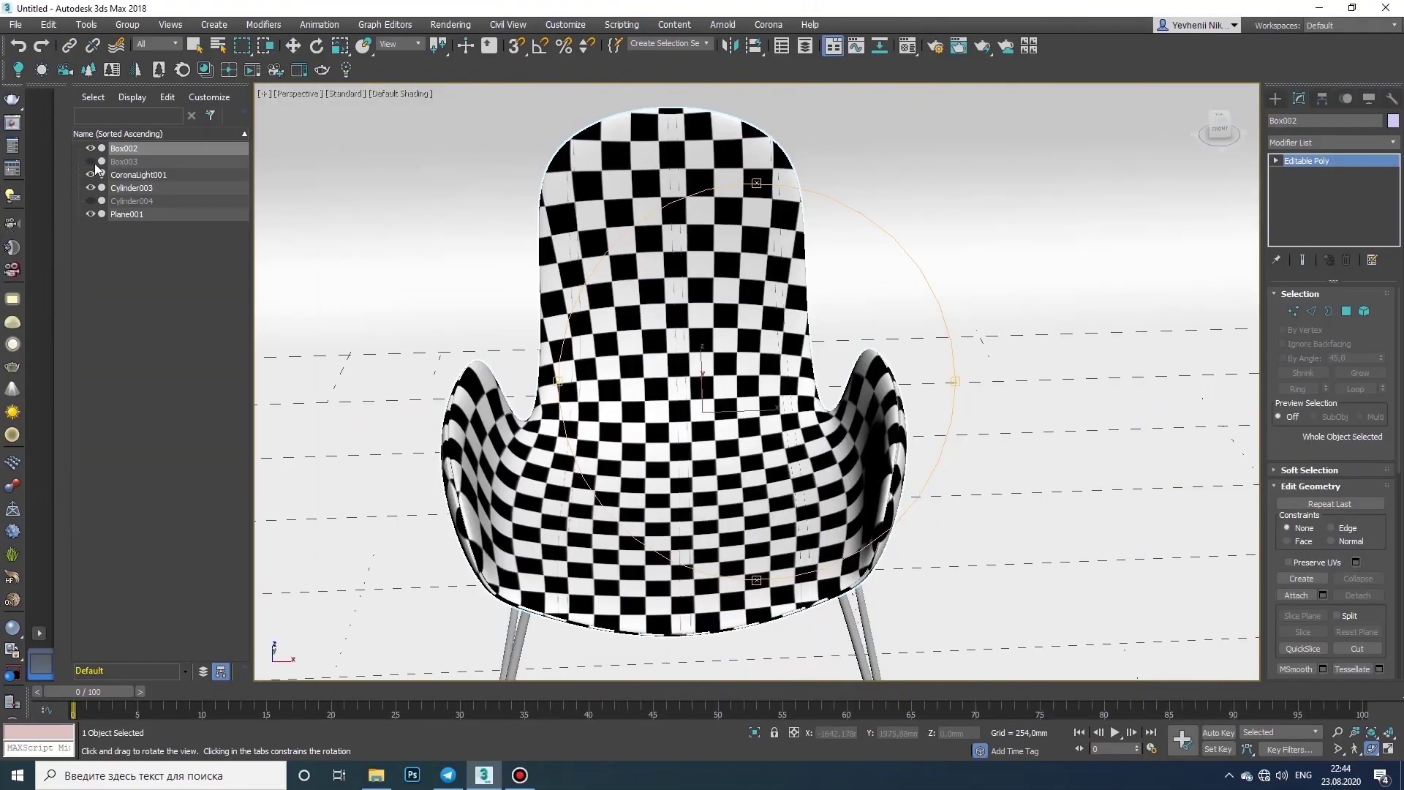
- Unhide the second chair's objects, Box003 and Cylinder004
left_click(90, 161)
left_click(90, 200)
scroll(674, 402, "down", 3)
left_click_drag(674, 402, 668, 407)
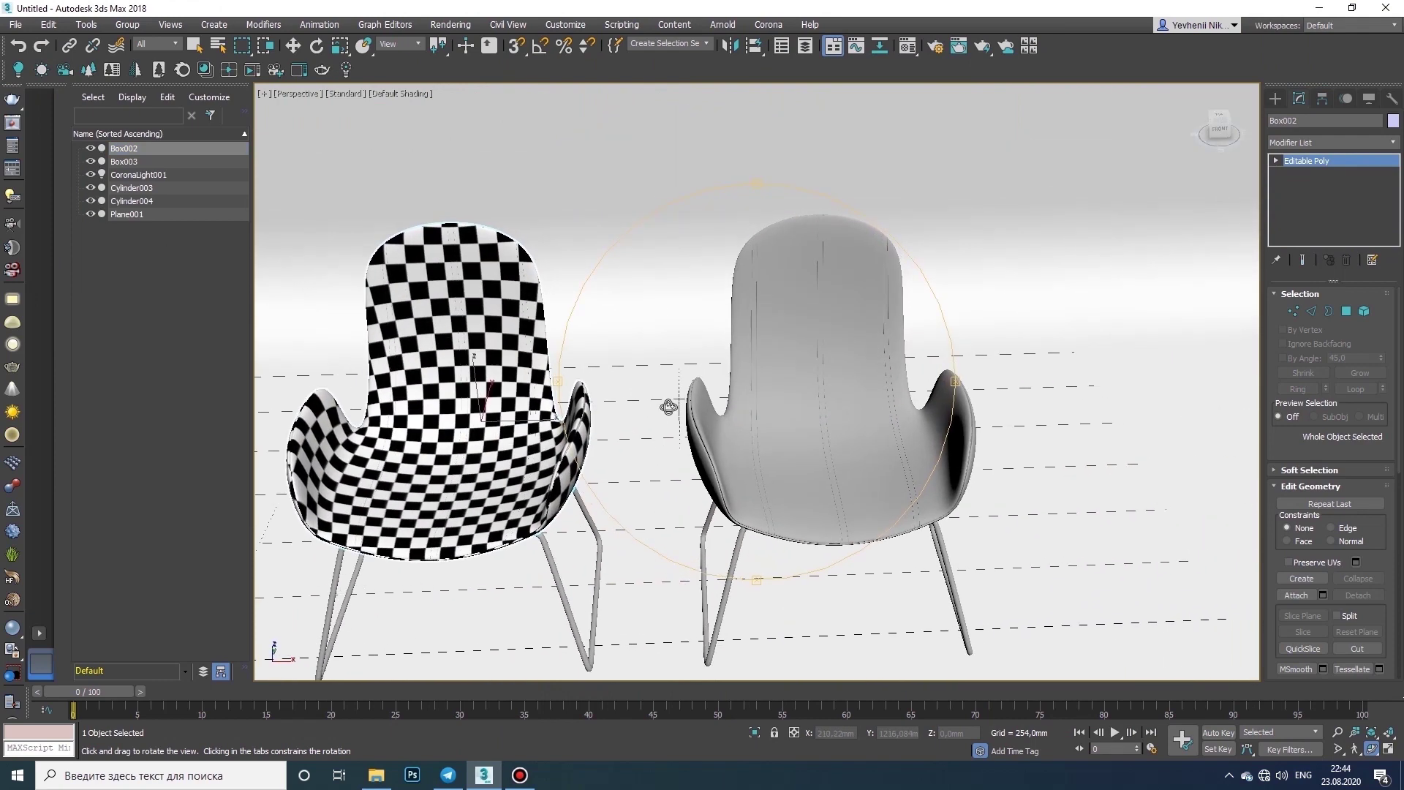
- Assign the checker material to the second chair's seat to compare it with the unwrapped one
left_click(905, 49)
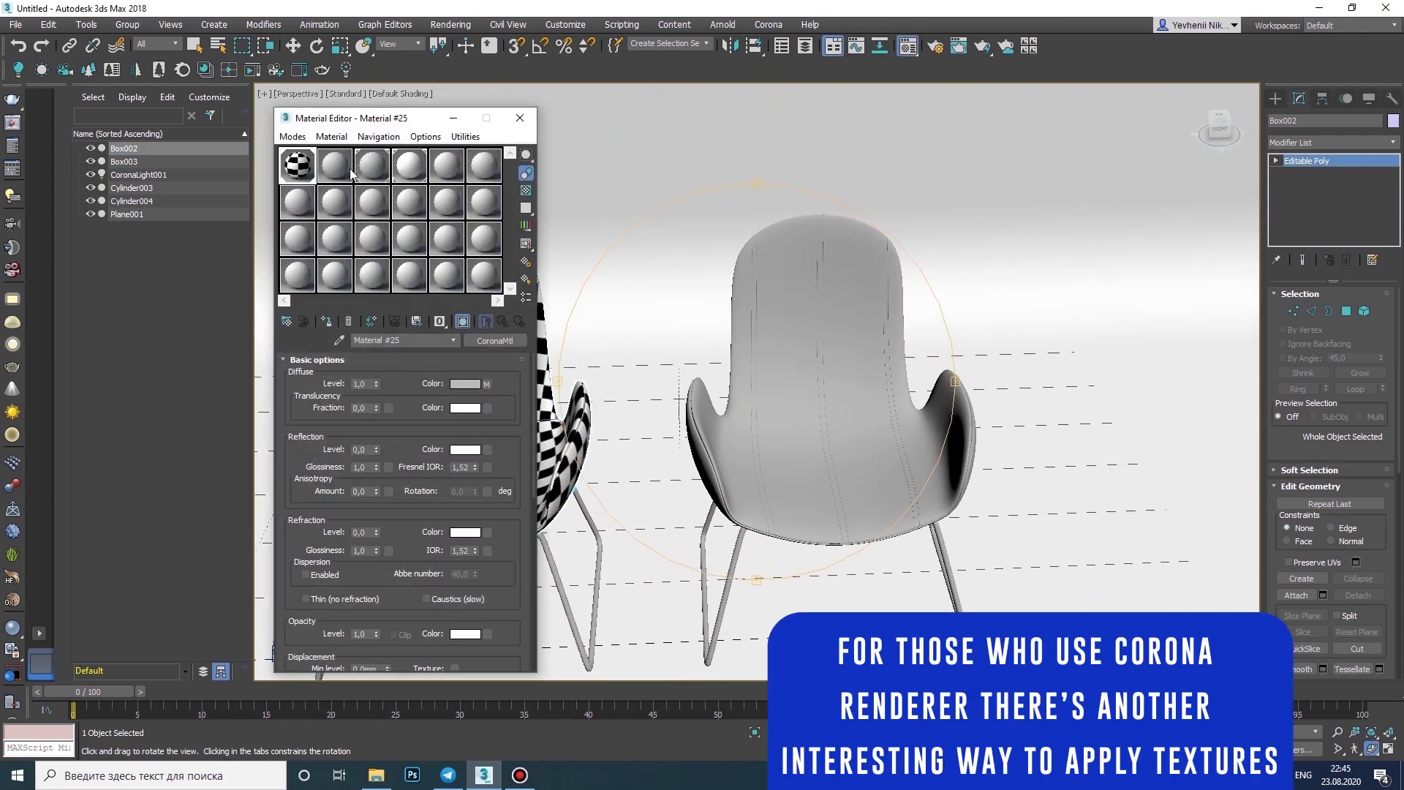
left_click_drag(817, 340, 790, 350)
left_click(520, 118)
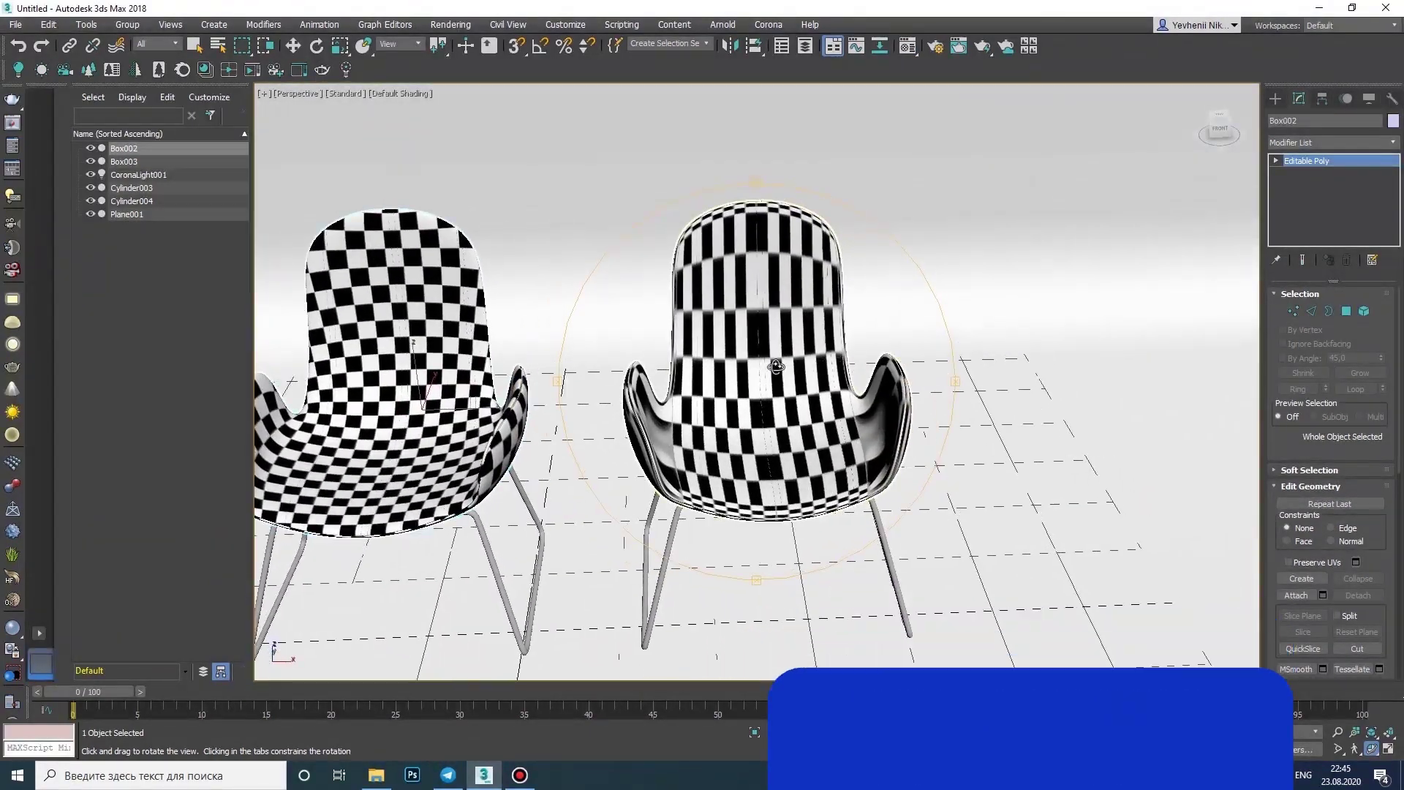
middle_click_drag(790, 351, 799, 357)
right_click(799, 358)
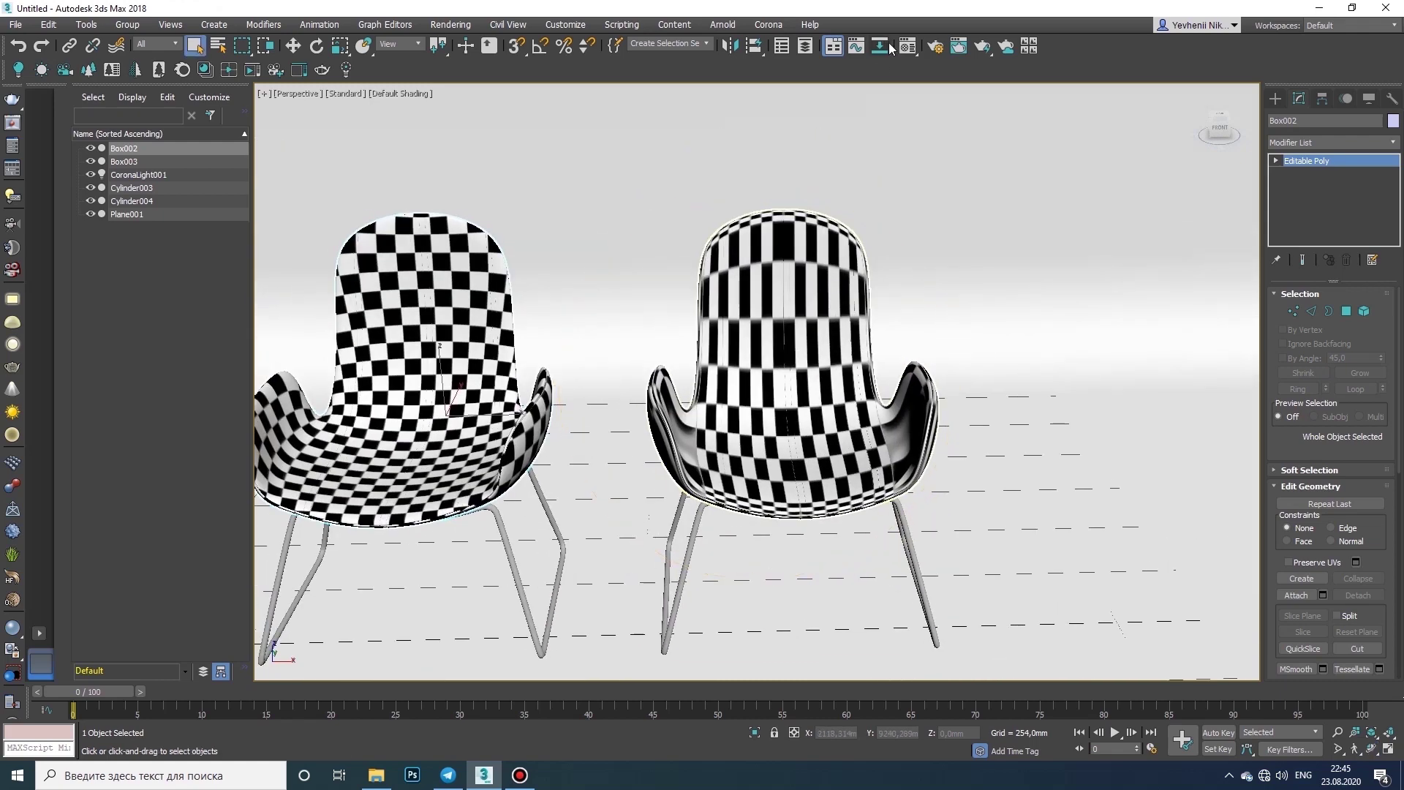
- In the second material slot, add a CoronaTriplanar map to the Corona material's diffuse color
left_click(907, 46)
left_click(335, 165)
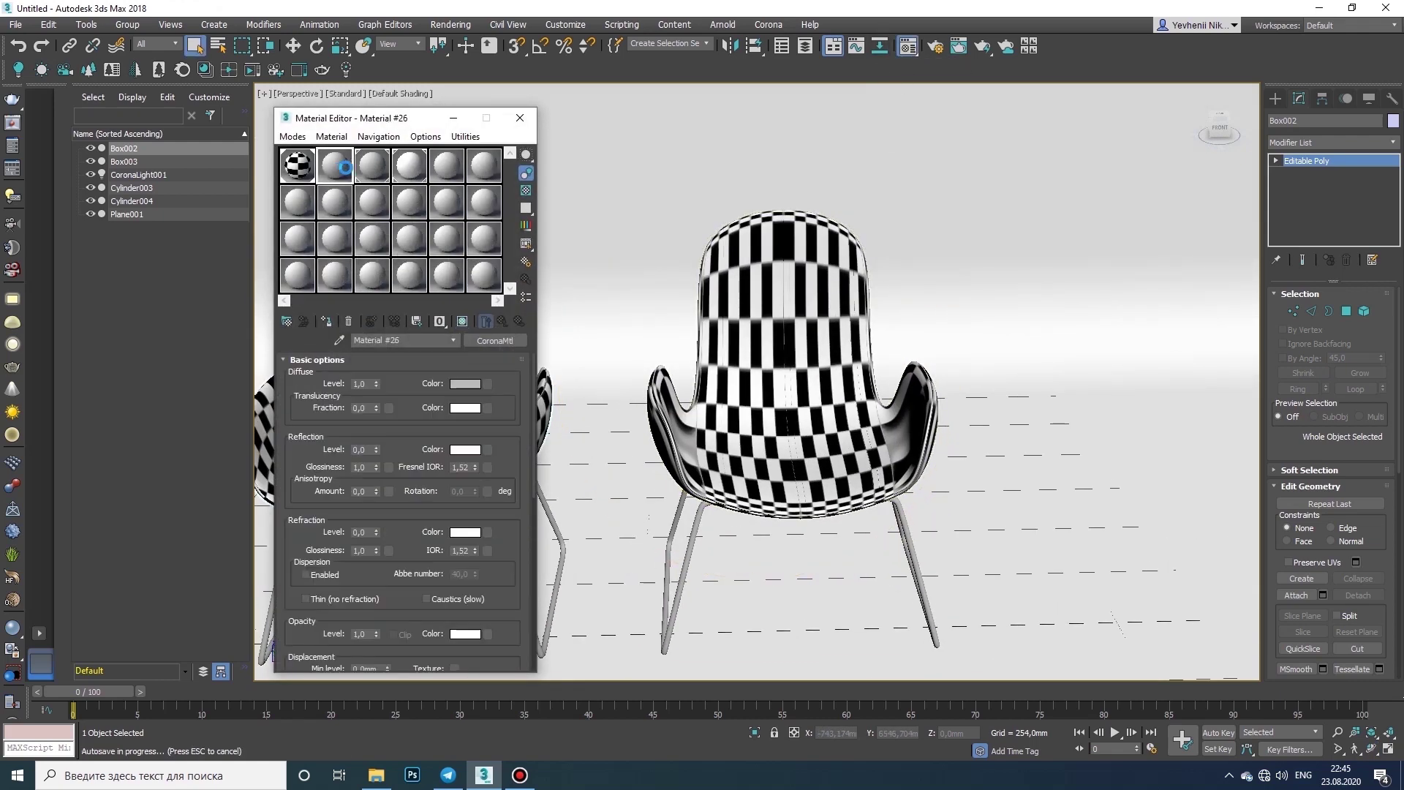
left_click(487, 384)
left_click(314, 479)
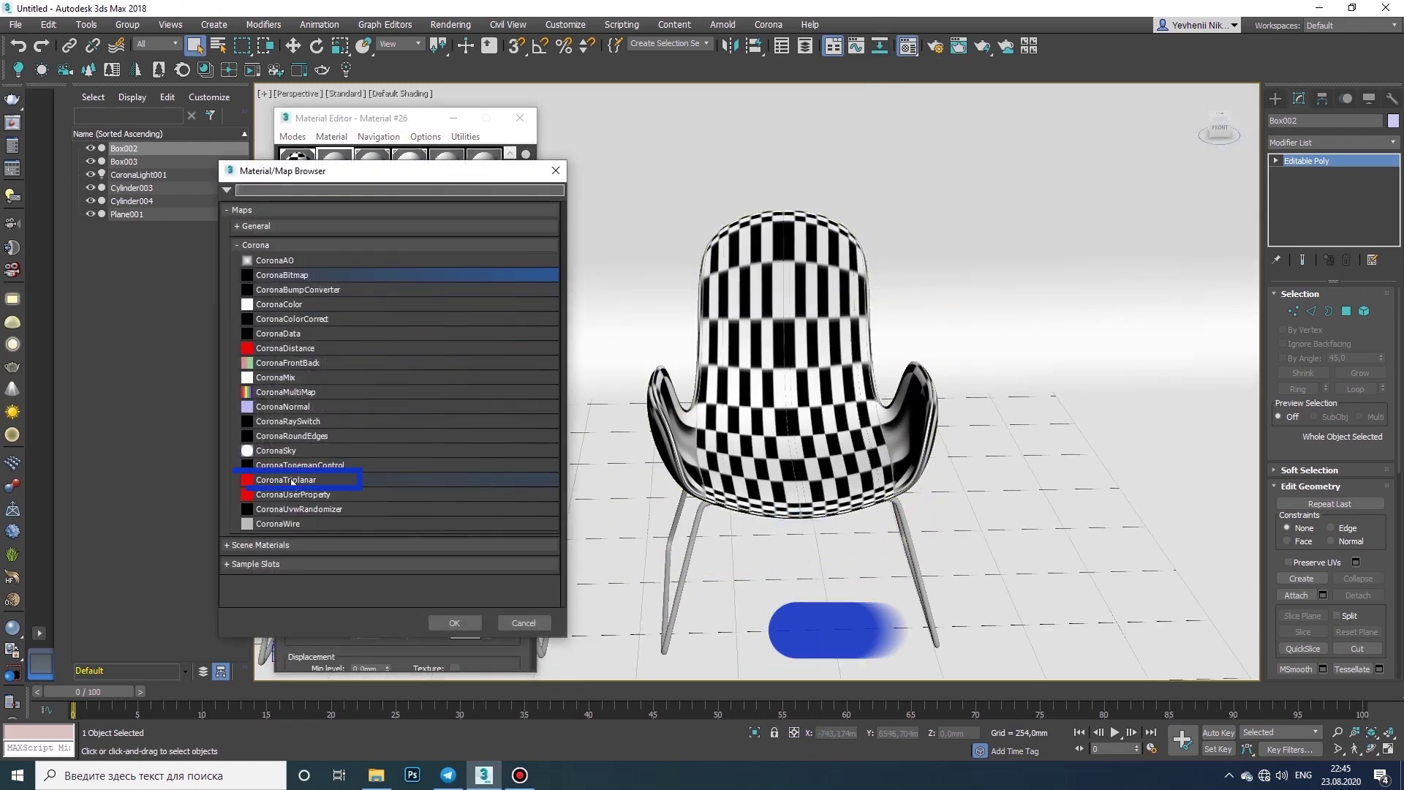
left_click(459, 621)
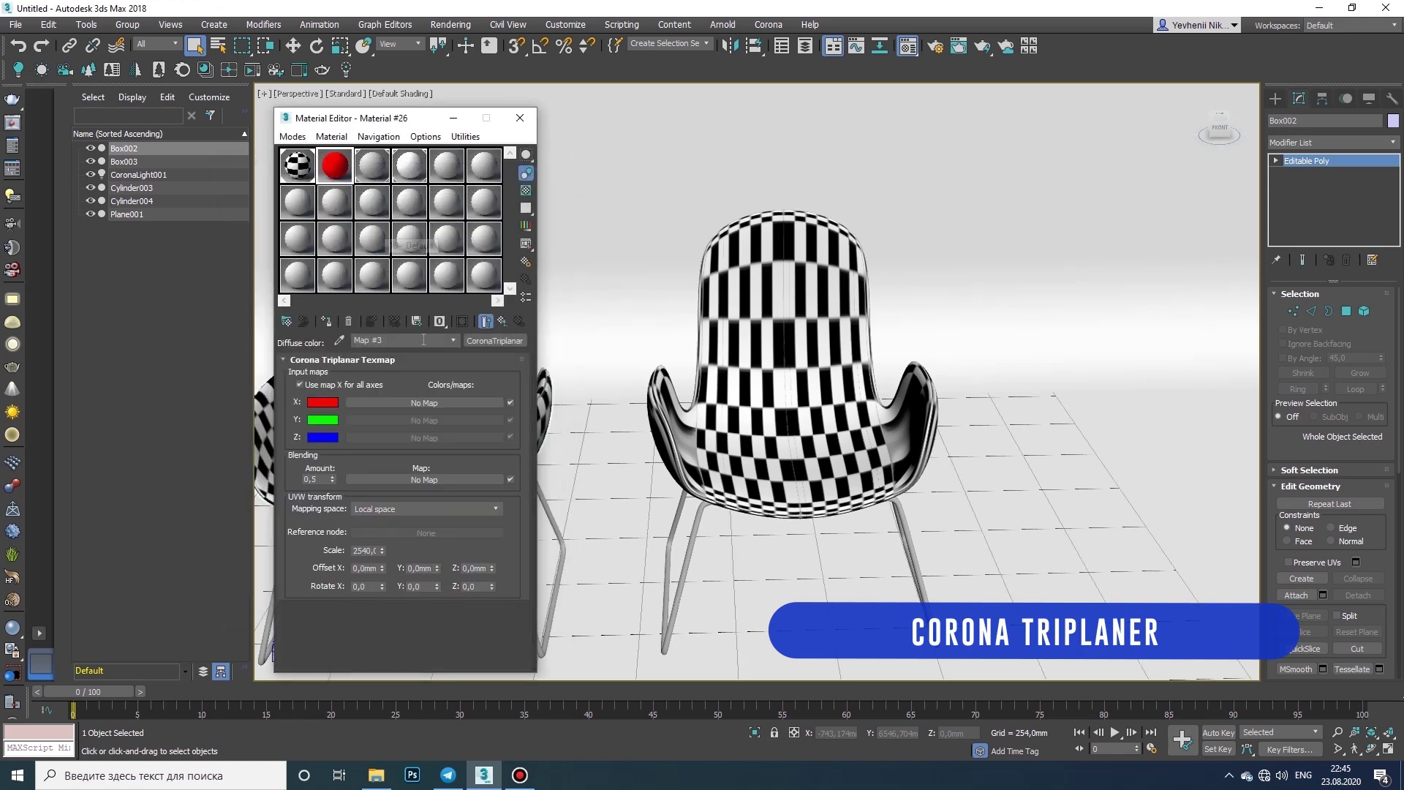
- Load no-translate-detected_318-30285.jpg as a CoronaBitmap in the Triplanar X slot, enable its viewport display, and return to the parent material
left_click(425, 402)
double_click(335, 274)
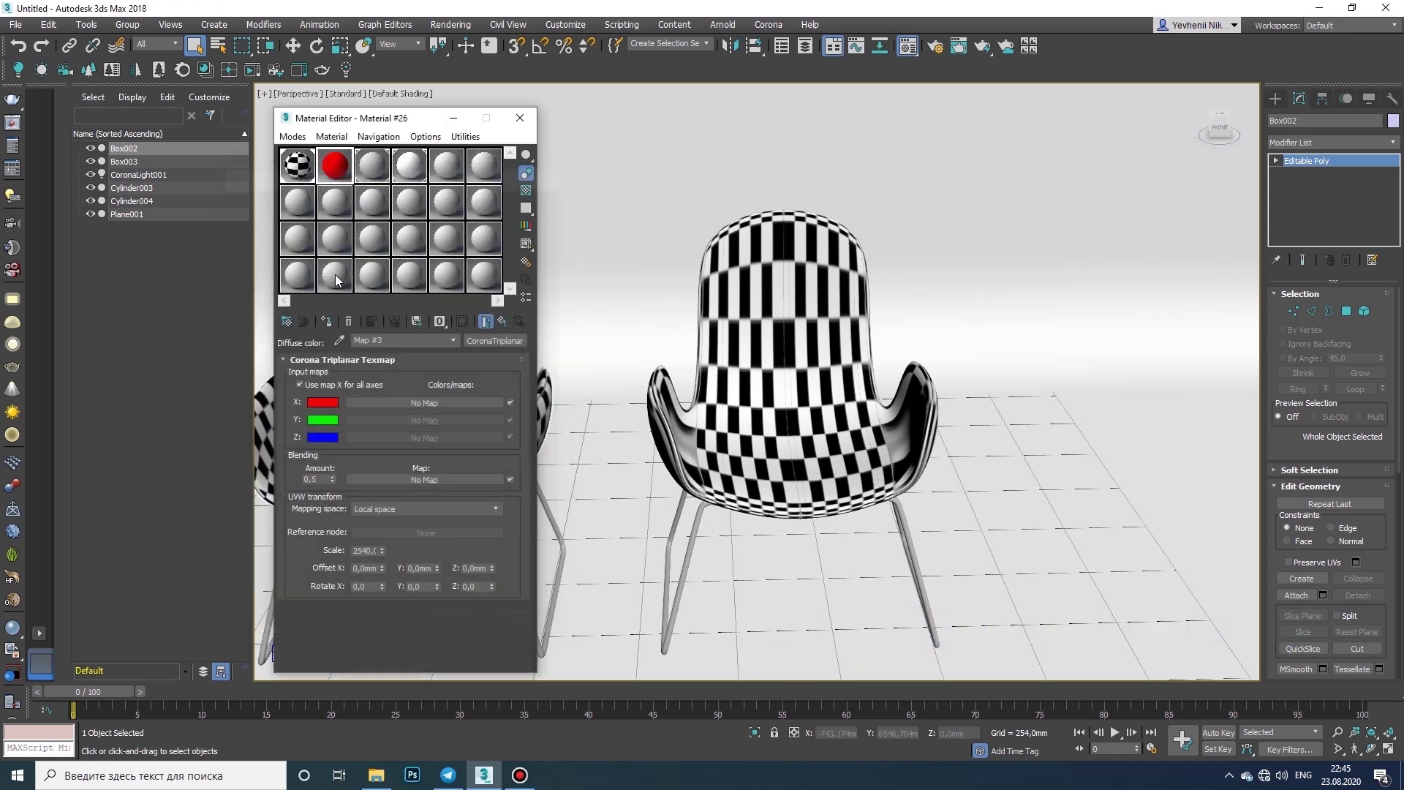
left_click(857, 310)
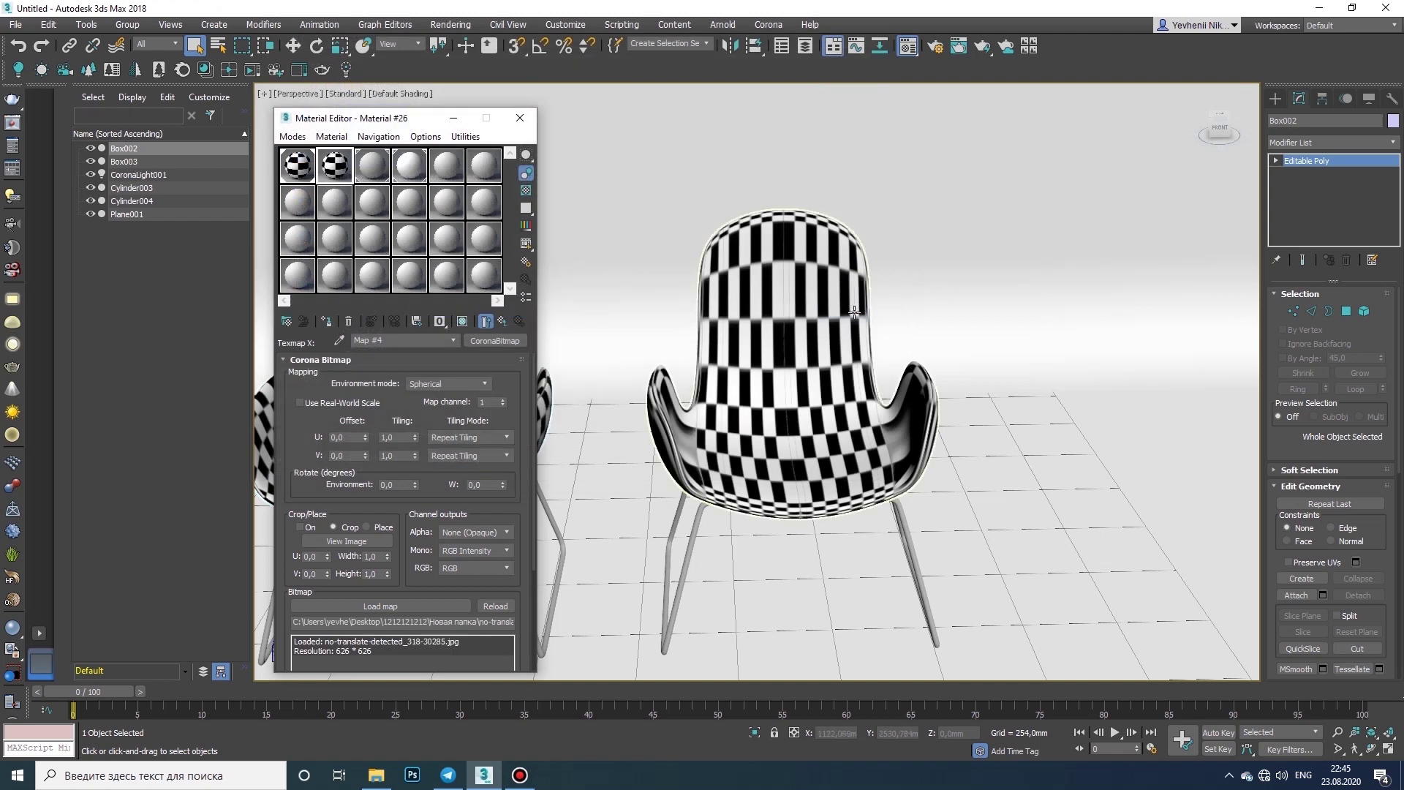
left_click(463, 323)
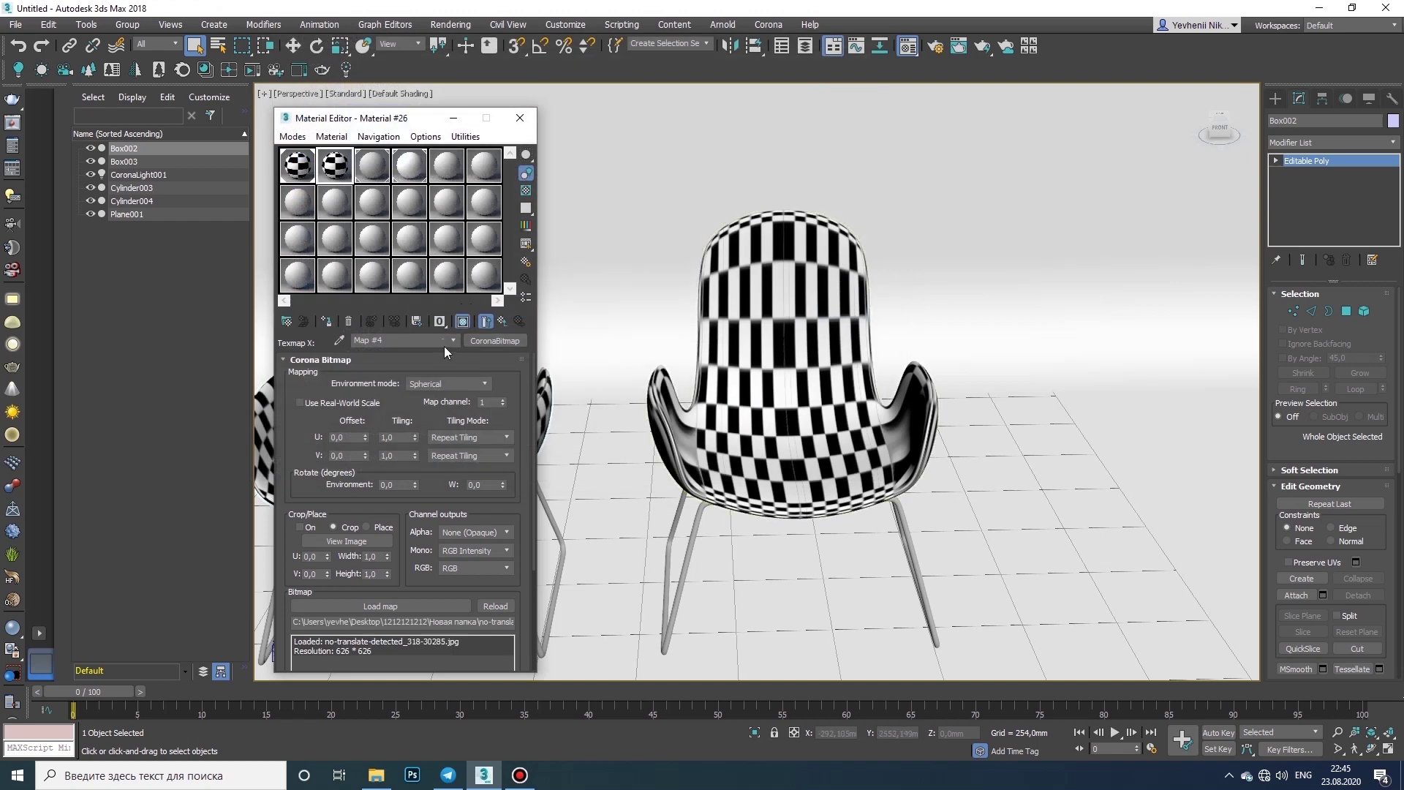
left_click(453, 340)
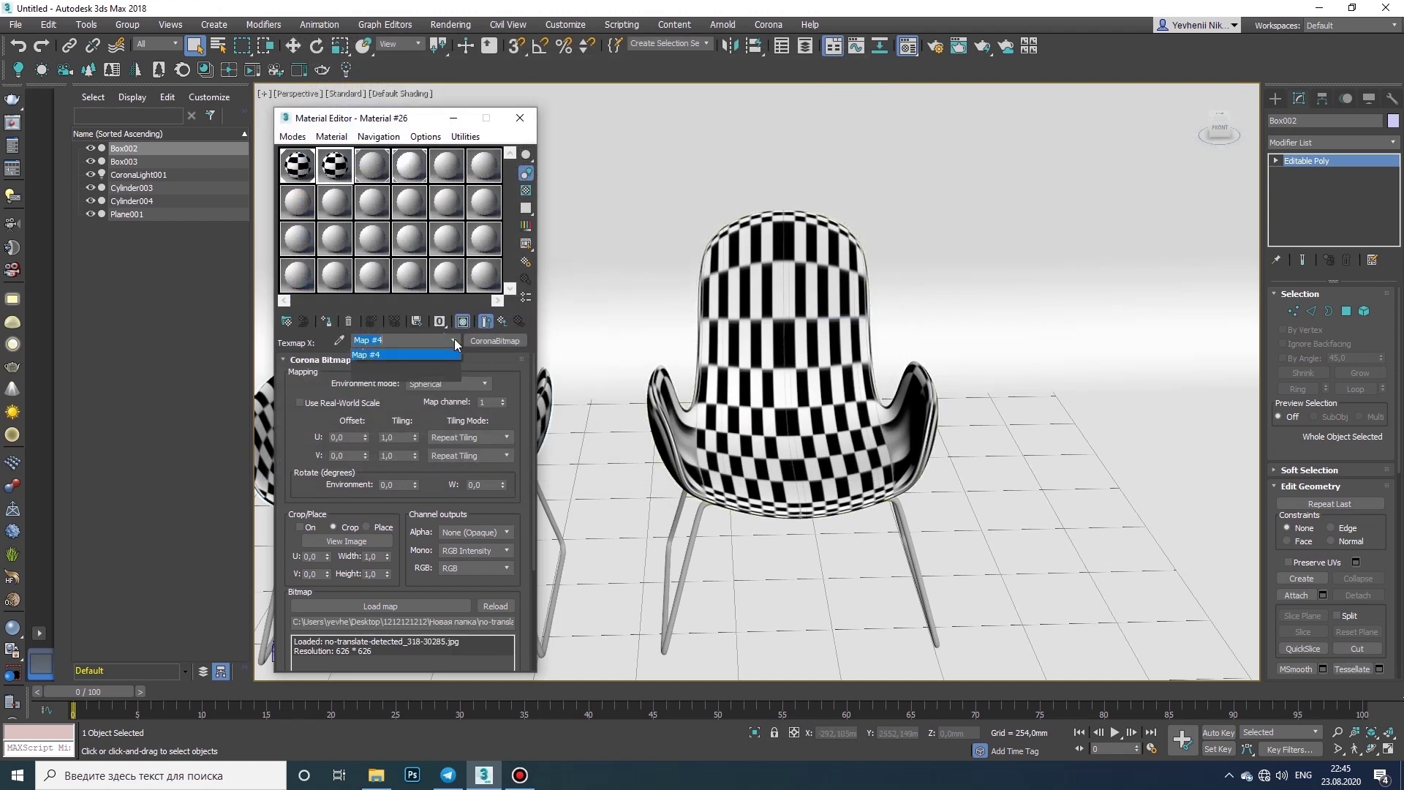
left_click(418, 364)
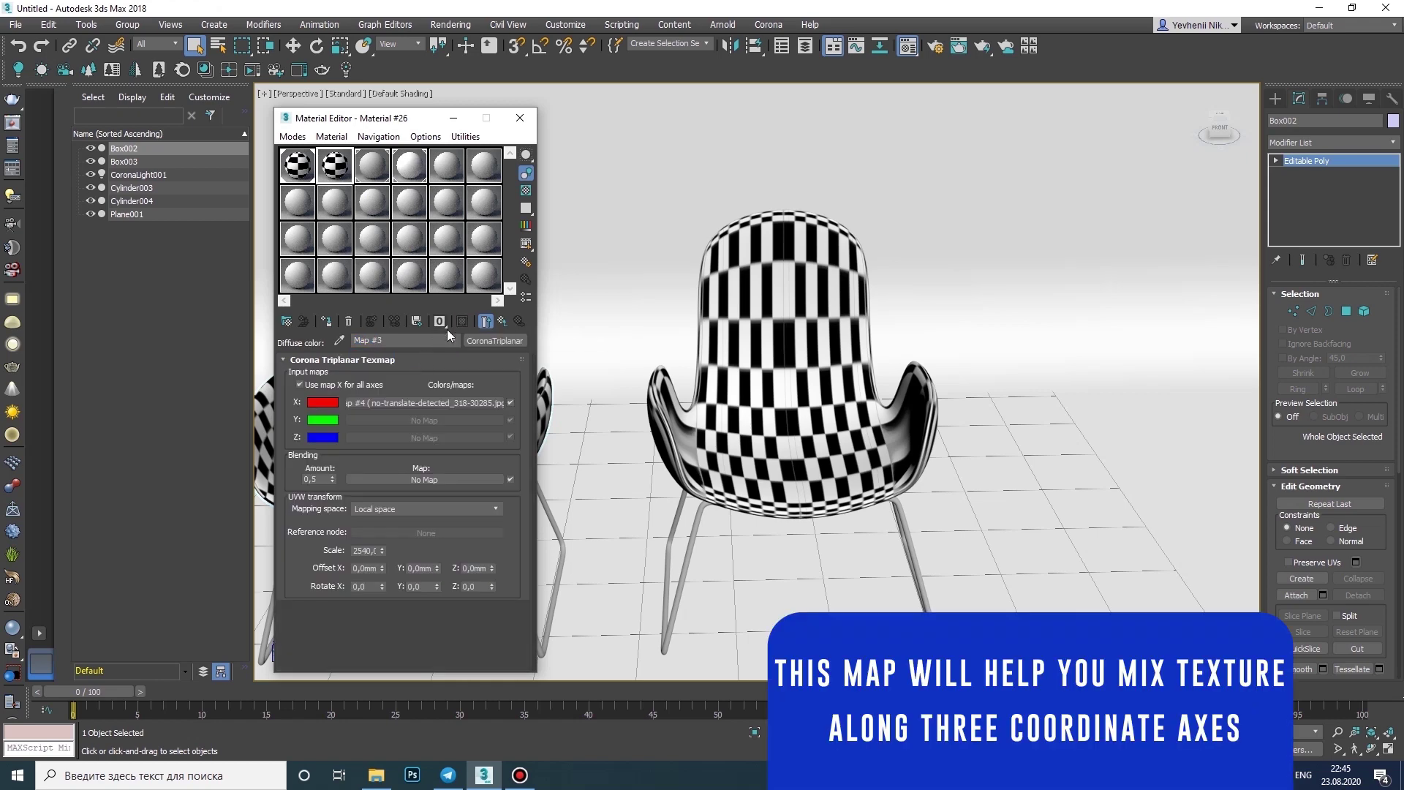
left_click(453, 340)
left_click(438, 352)
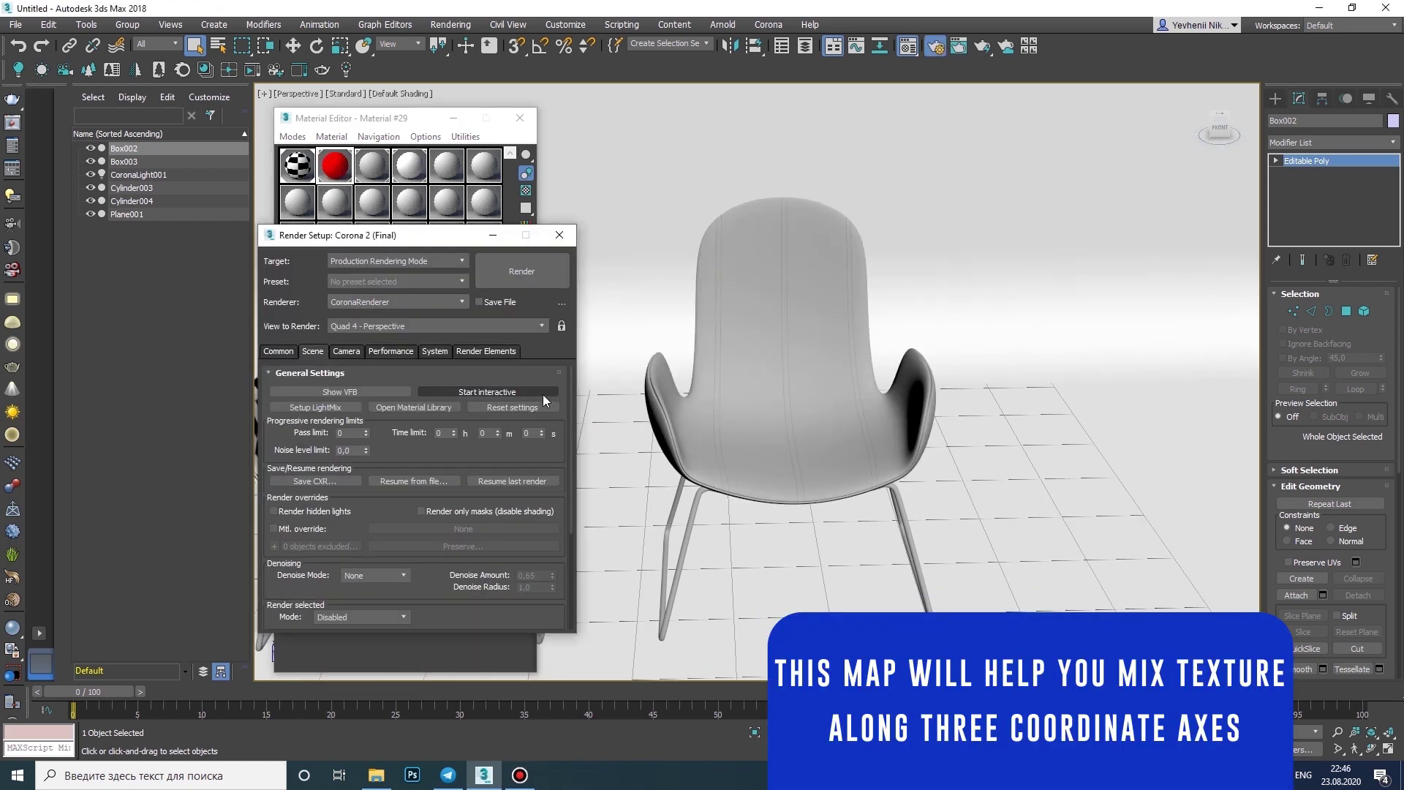
- Start interactive rendering and compare the Triplanar map with Use map X for all axes turned off and back on
left_click(543, 393)
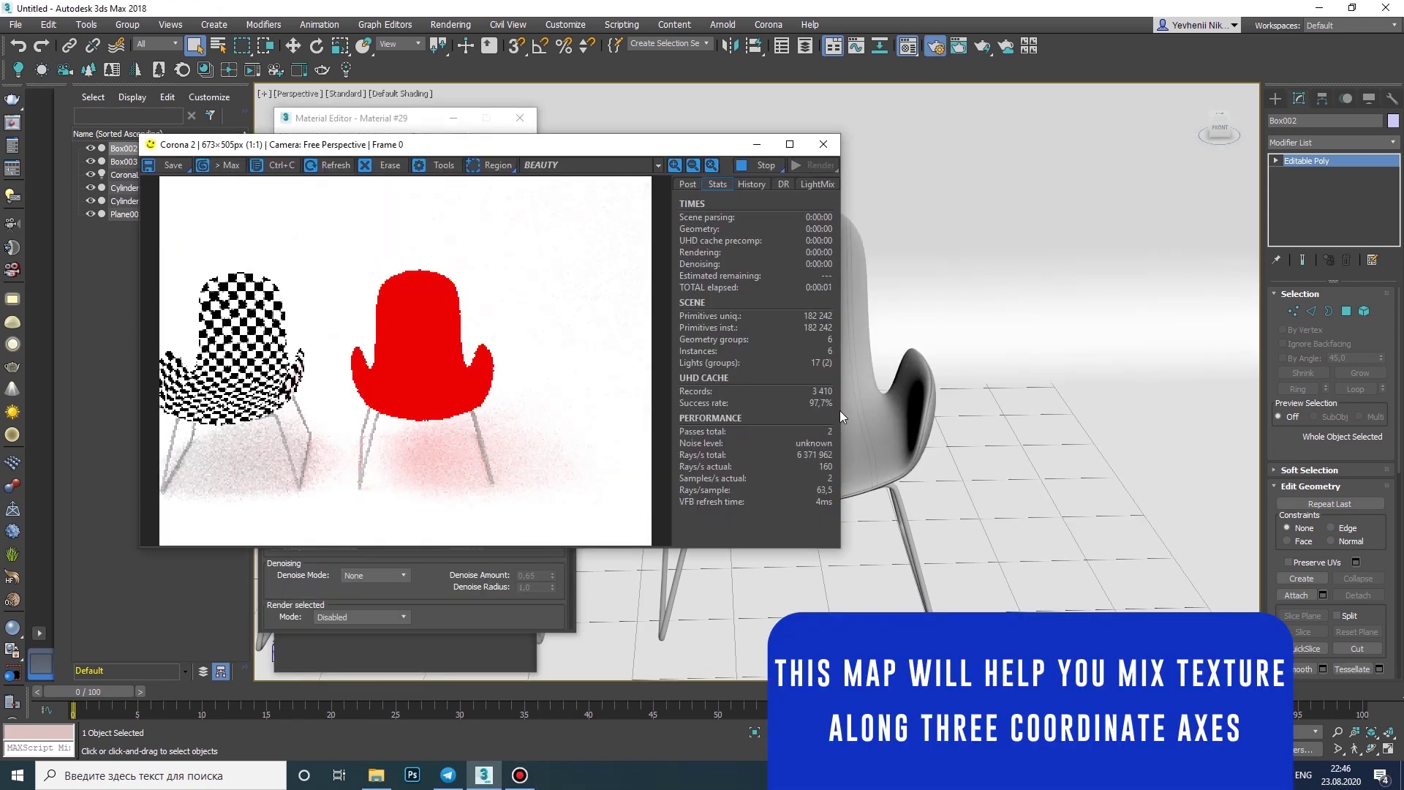
left_click_drag(548, 145, 1064, 124)
left_click(420, 119)
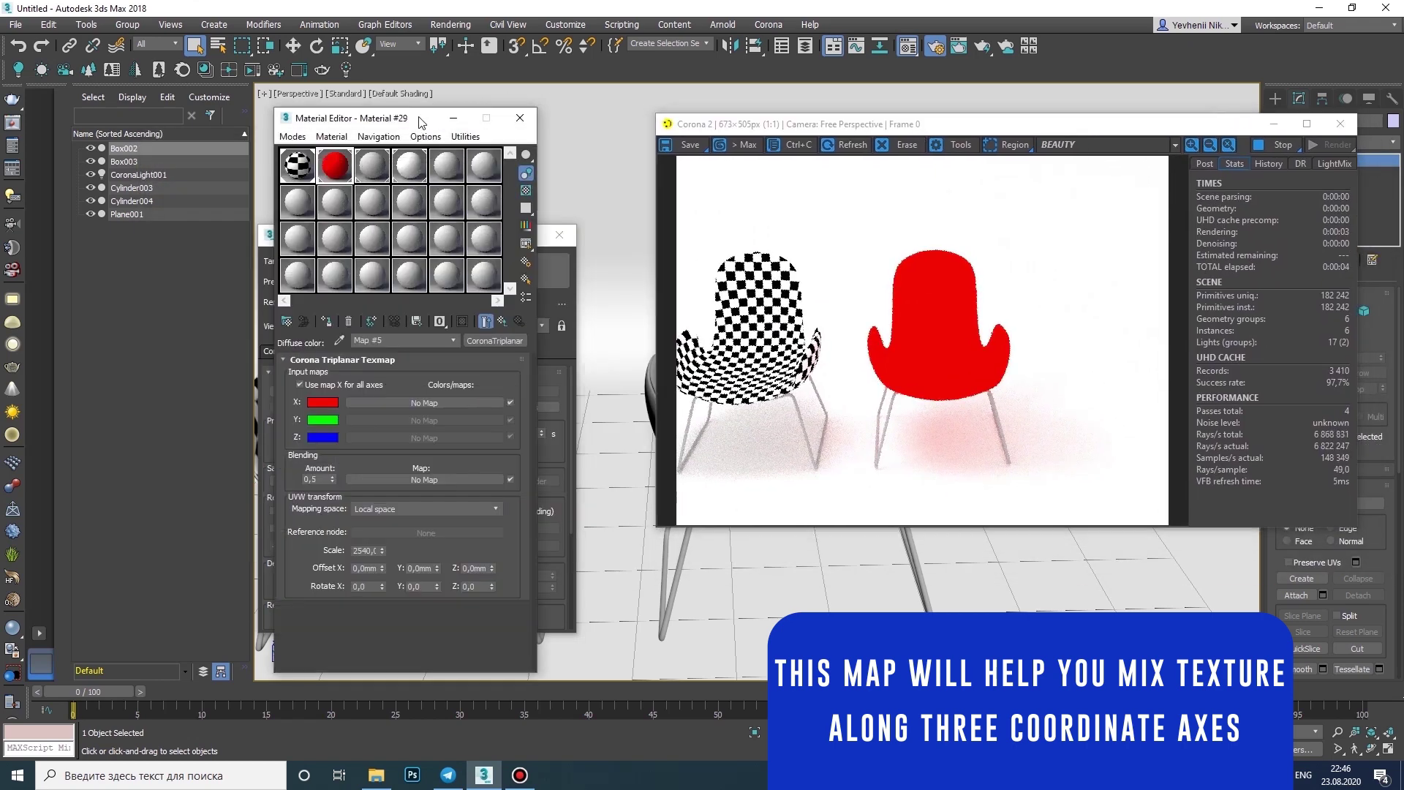
left_click(301, 384)
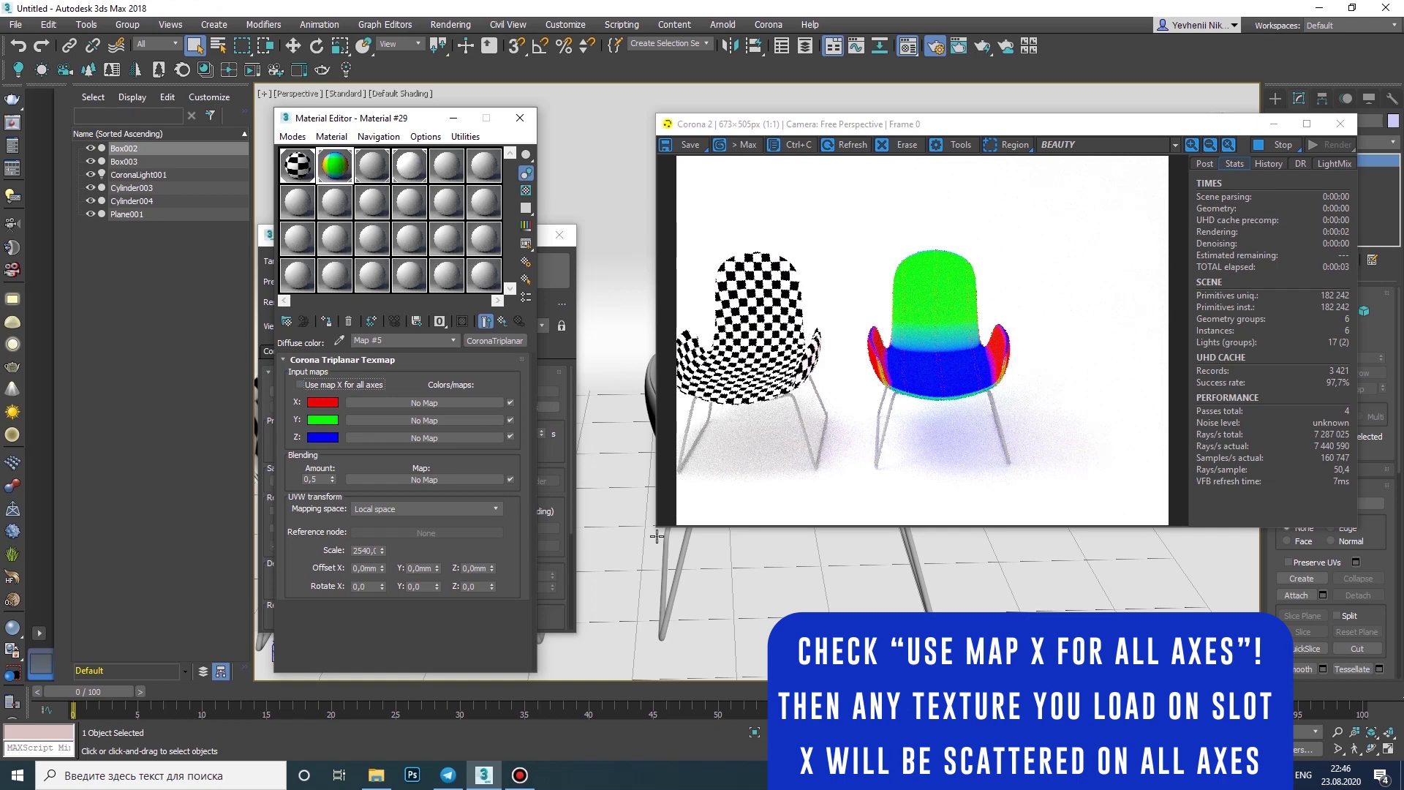
left_click(299, 384)
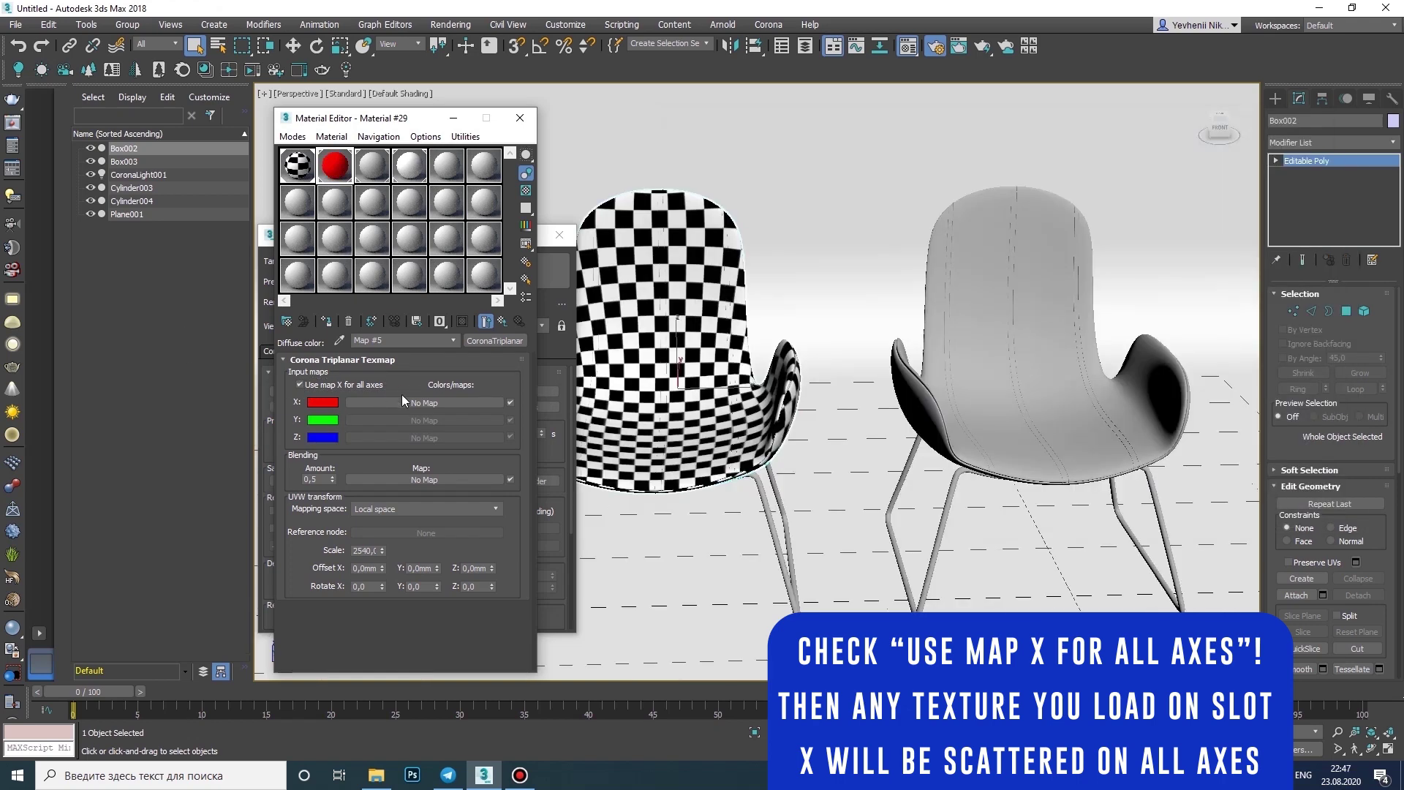
- Load the checker image no-translate-detected_318-30285.jpg as a CoronaBitmap in the Triplanar map's X slot
left_click(403, 402)
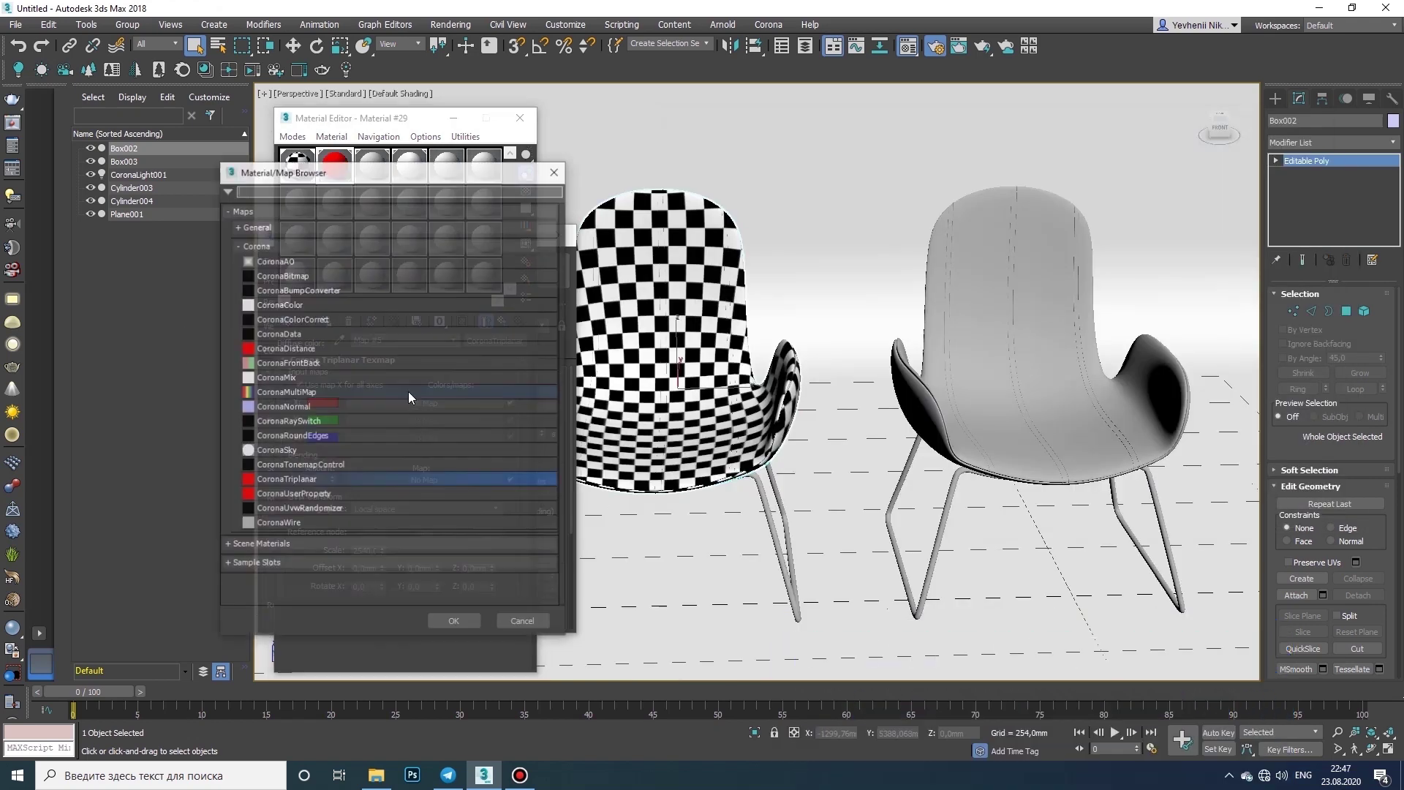
double_click(339, 275)
double_click(351, 148)
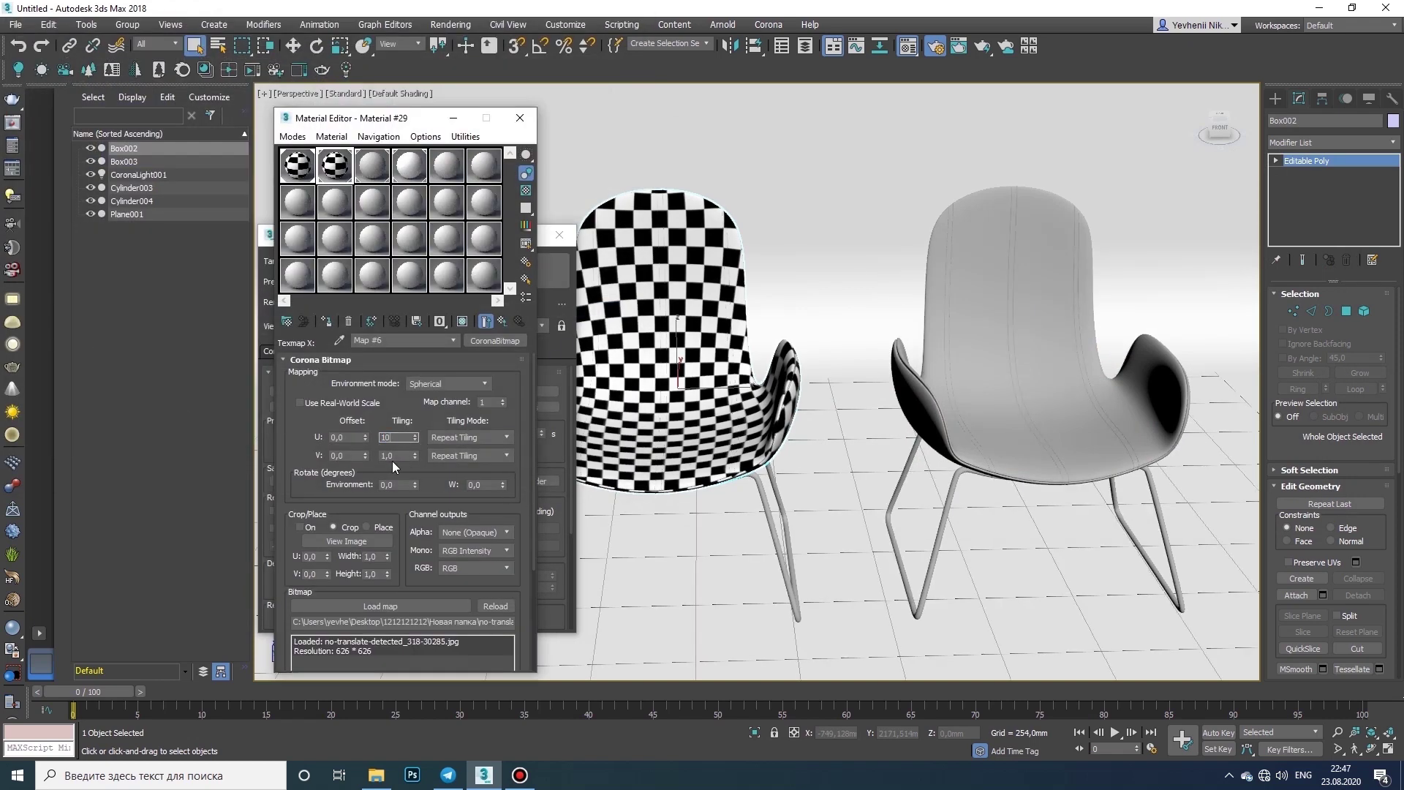
- Set the checker bitmap's U and V tiling to 5
key("BackSpace")
key("BackSpace")
type("5")
left_click_drag(400, 457, 313, 453)
type("5")
key("Return")
- Run an interactive render to compare both chairs' checker patterns, and close the render windows
left_click_drag(831, 288, 944, 304)
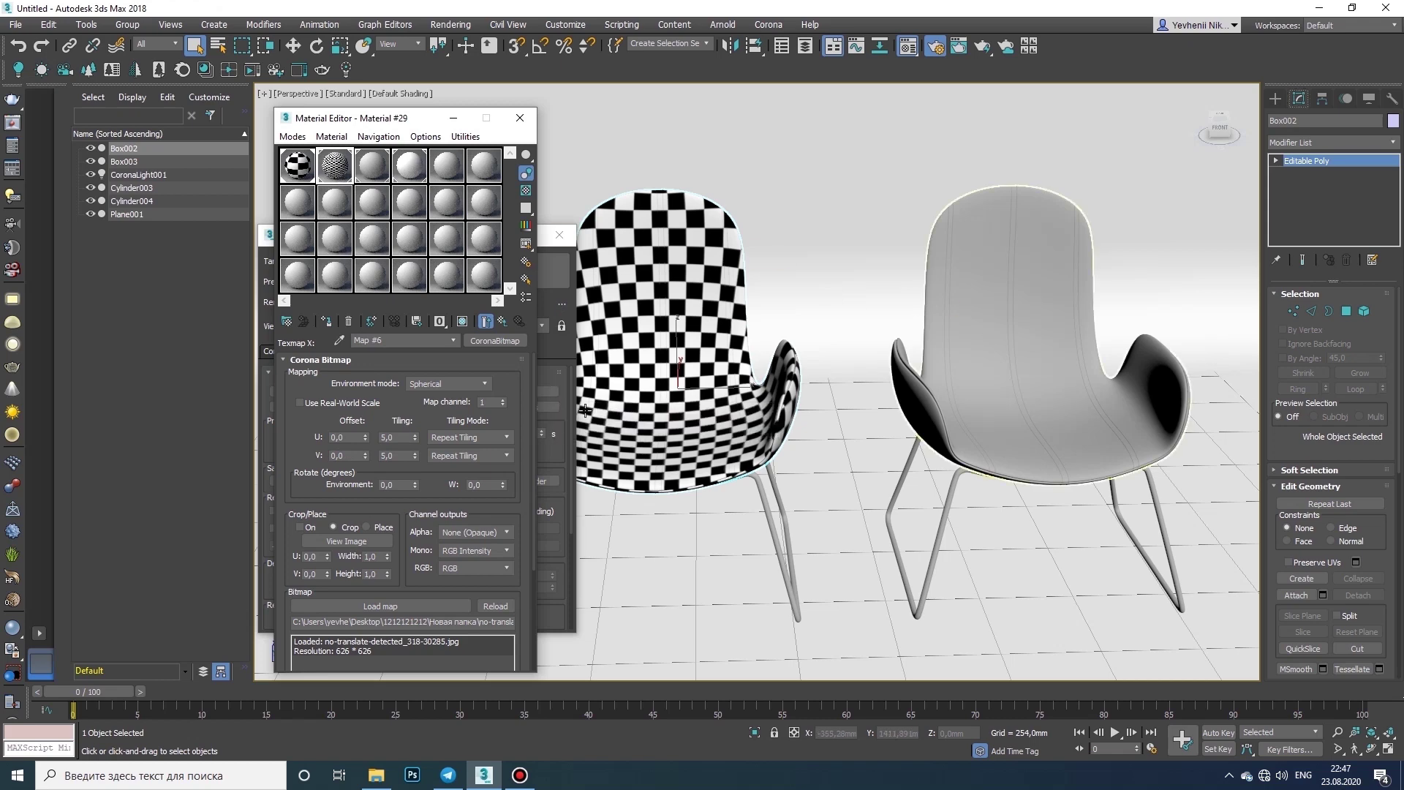
left_click(548, 391)
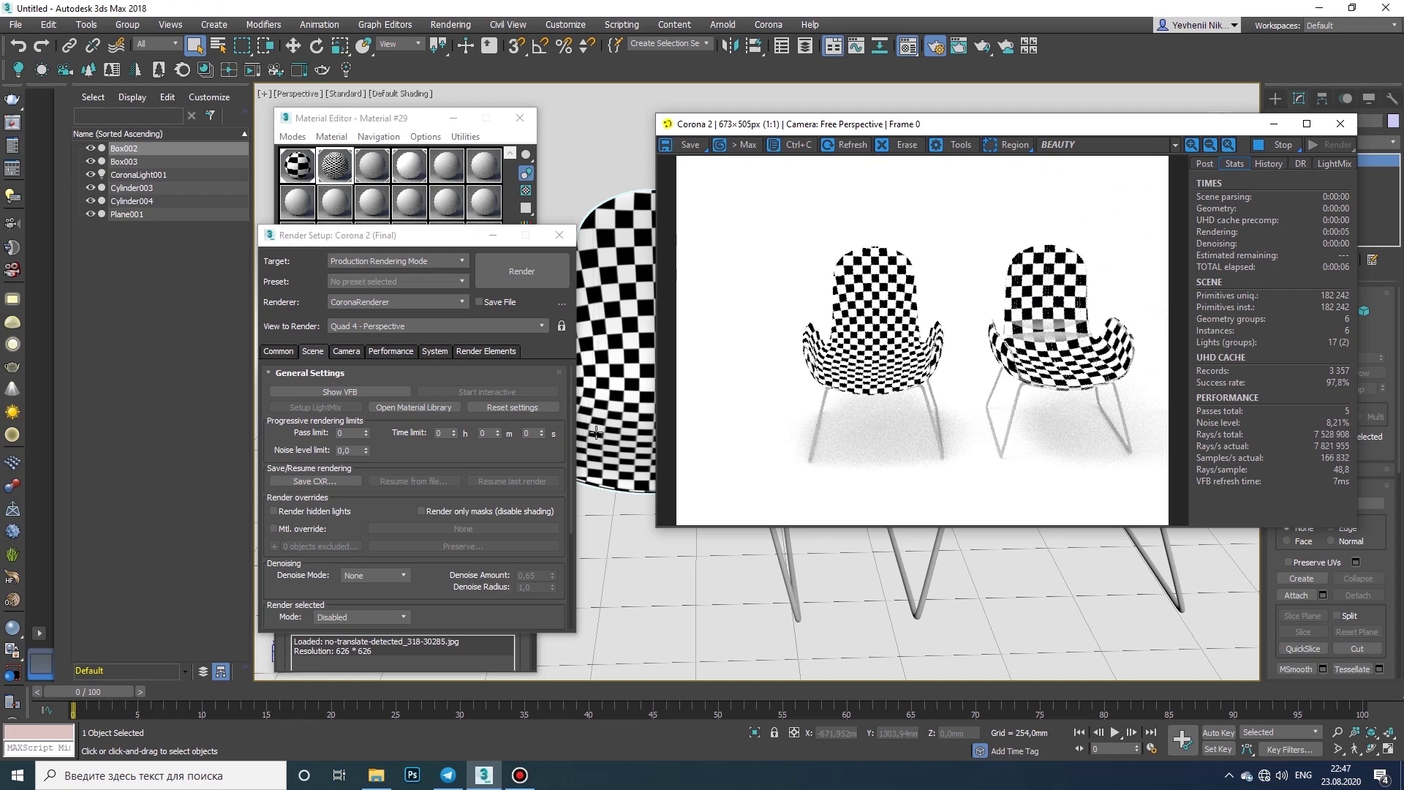
left_click(1341, 124)
left_click(550, 236)
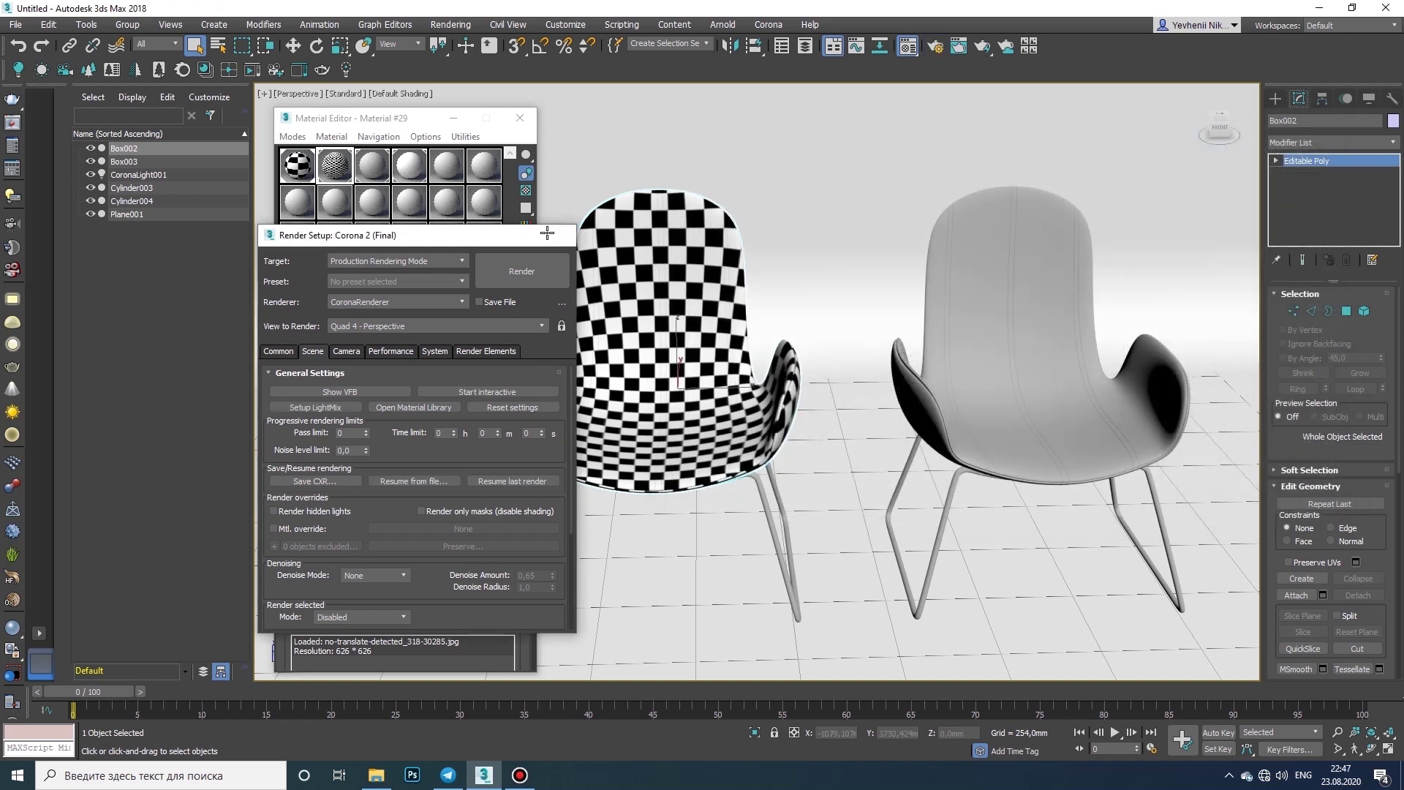
- Go back up from the checker bitmap through the Triplanar map to the Corona material's basic options
left_click(453, 339)
left_click(431, 362)
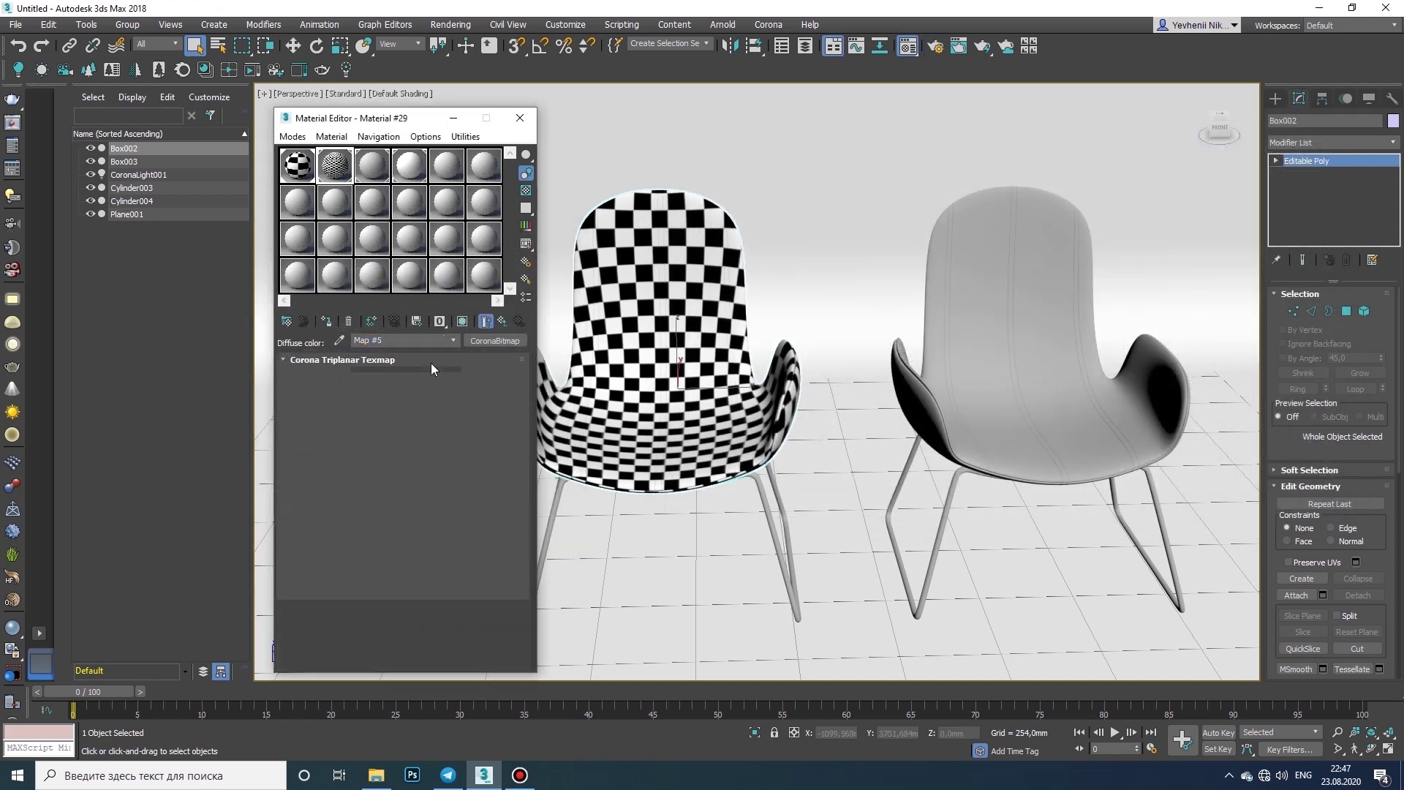
left_click(454, 342)
left_click(433, 362)
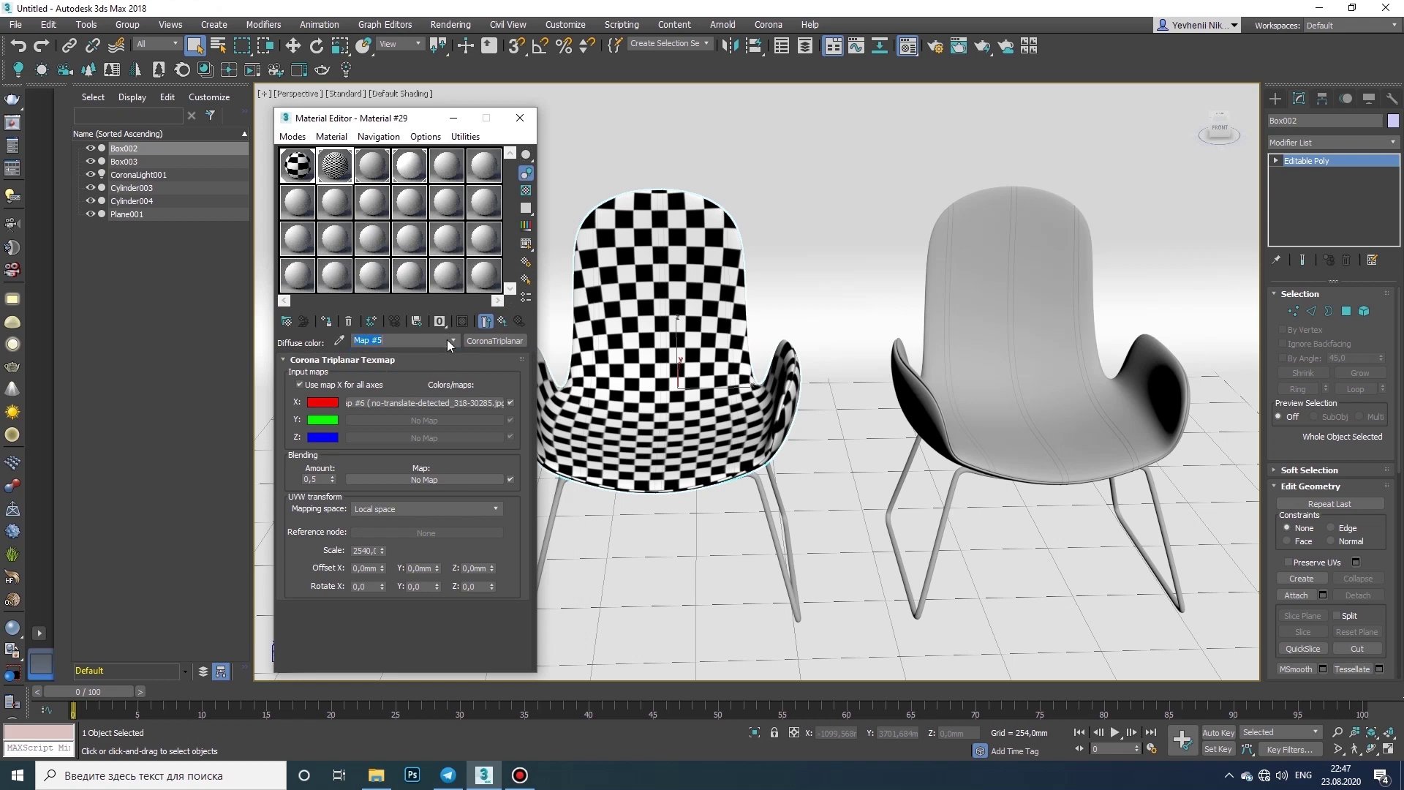
left_click(448, 341)
left_click(441, 354)
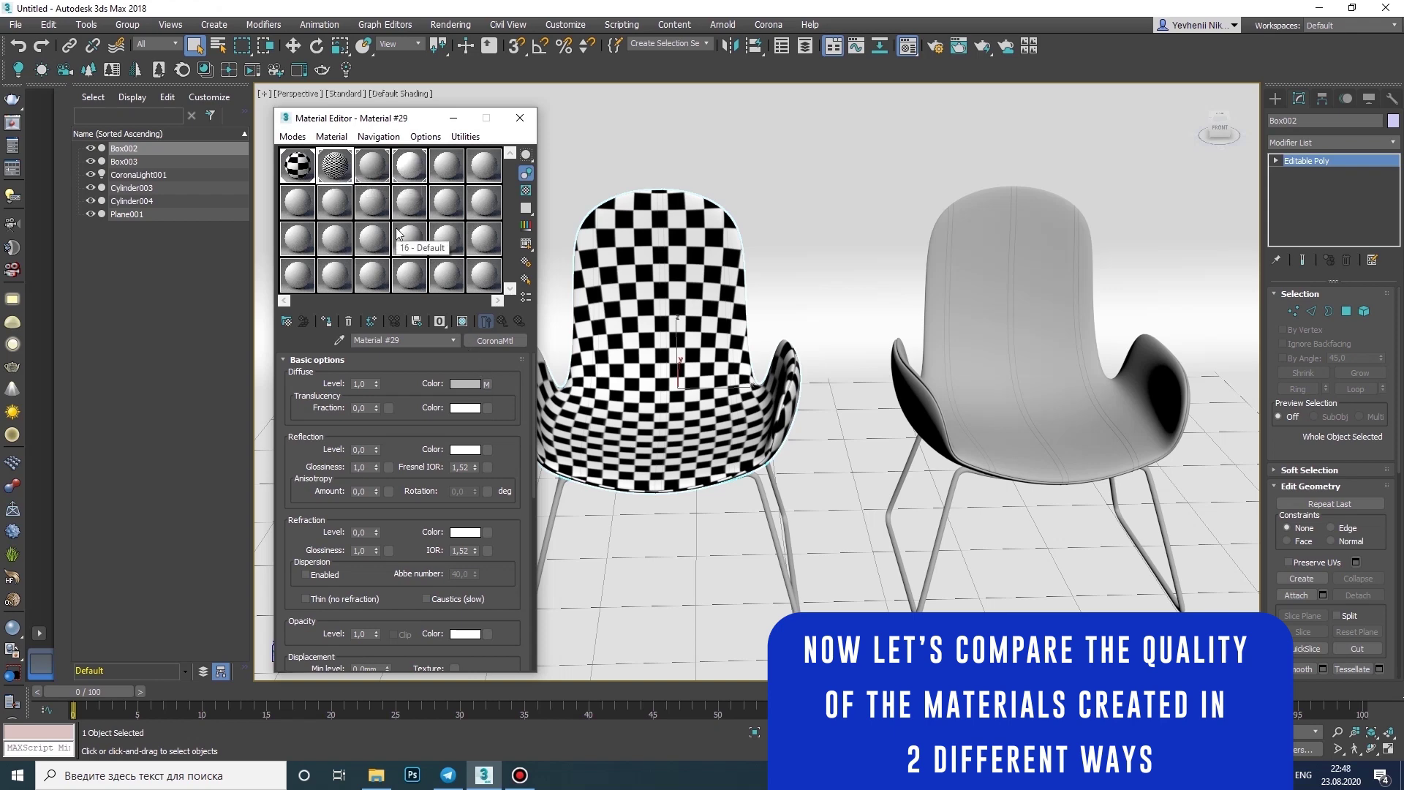
- Load sable3.jpg as a CoronaBitmap in the Diffuse slot of the unused Corona material
left_click(375, 173)
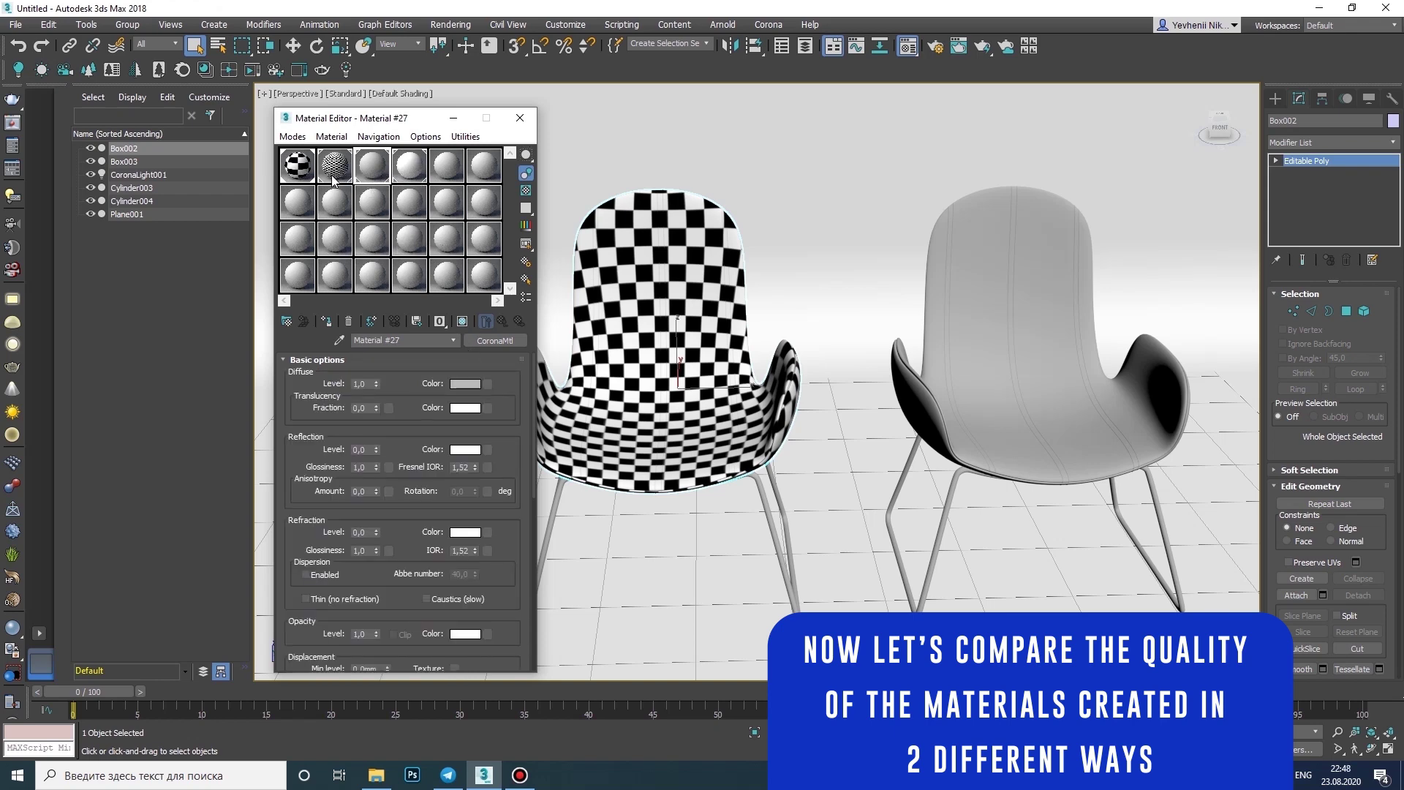
left_click(488, 383)
double_click(375, 279)
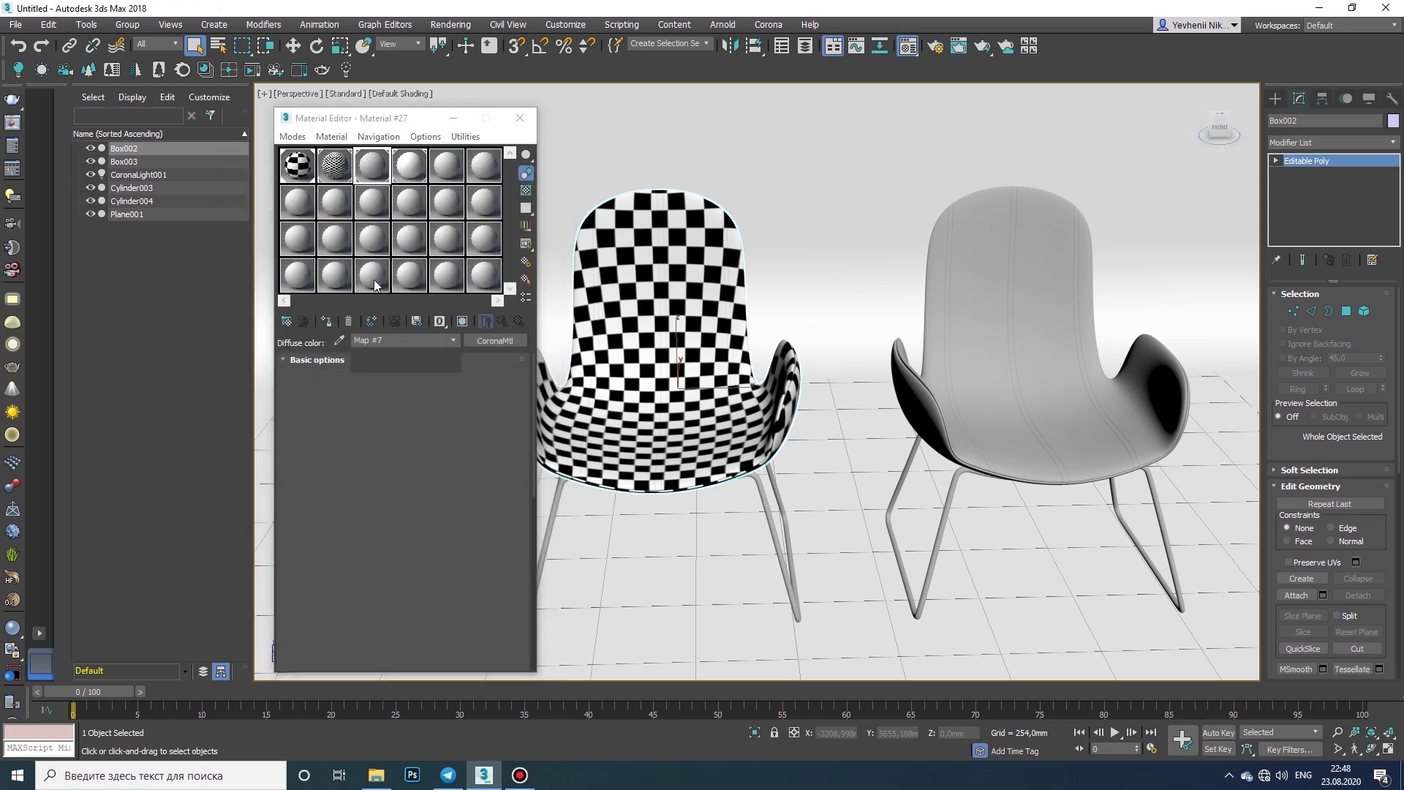
double_click(402, 164)
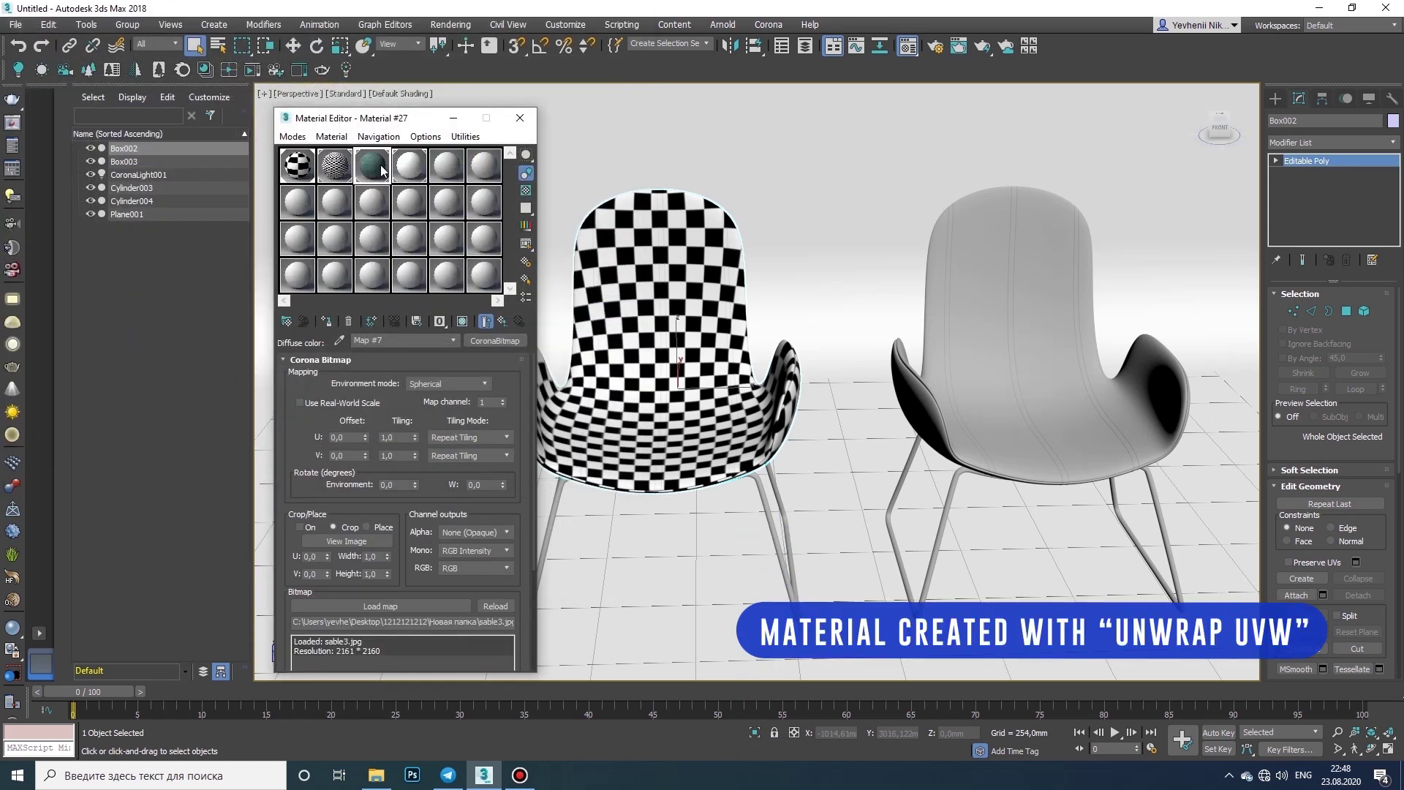
- Assign the green fabric material to the unwrapped chair seat, and toggle the texture's viewport display on and off to check it
left_click_drag(603, 276, 603, 276)
left_click(462, 321)
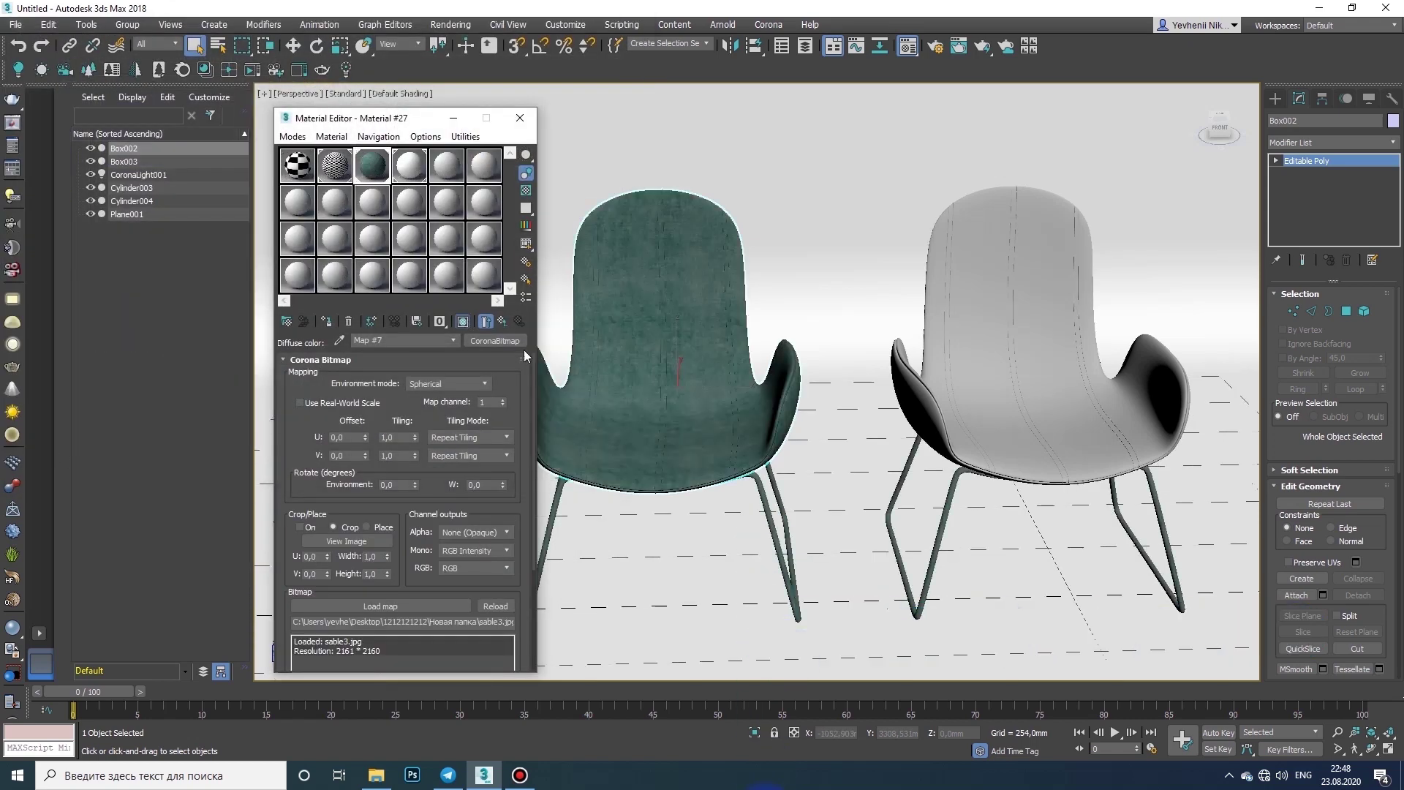
scroll(731, 401, "up", 5)
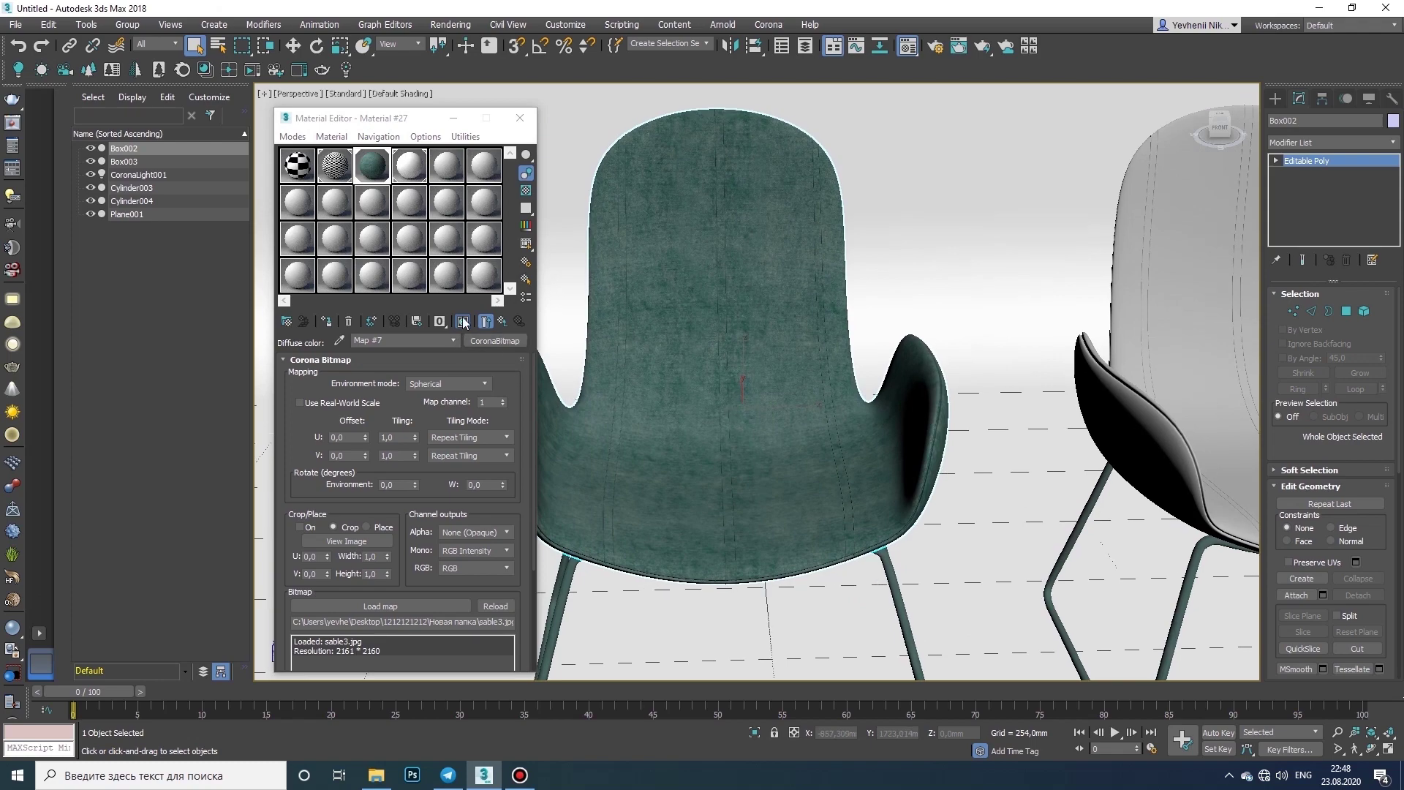
left_click(463, 323)
- Load Cotton_Normal.jpg as a CoronaBitmap in the fabric material's Bump slot and set the bump amount to 10
left_click(405, 340)
left_click(373, 353)
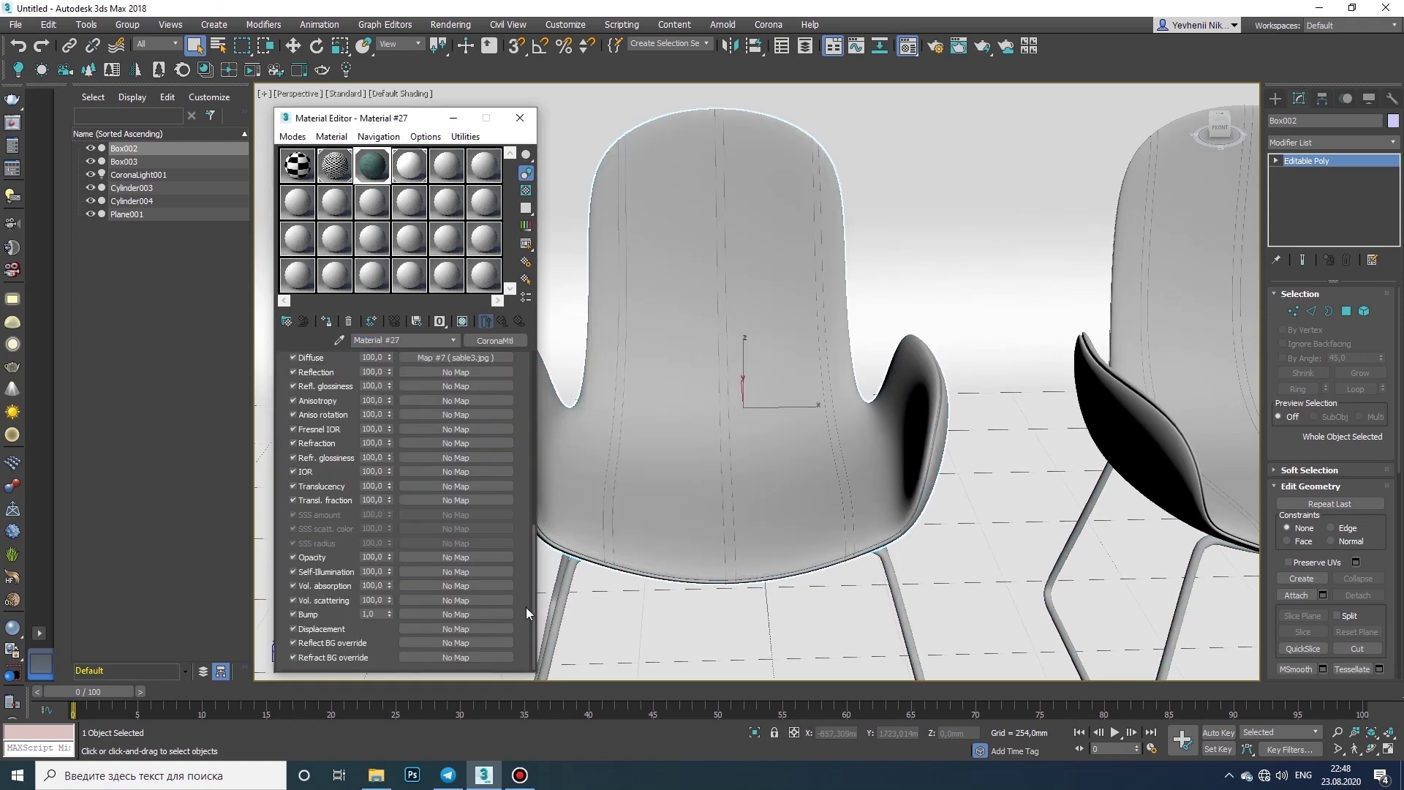
left_click(456, 614)
double_click(419, 274)
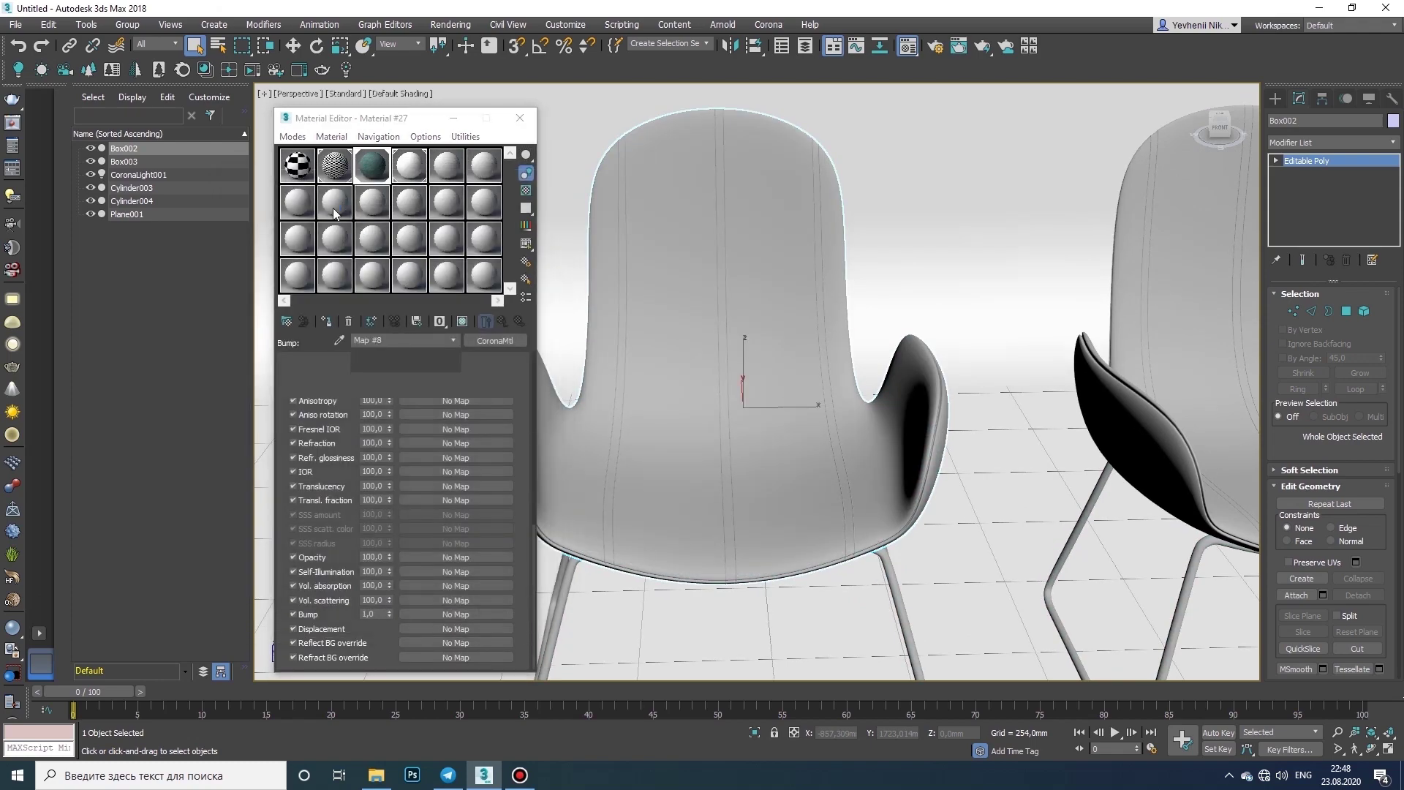
left_click(130, 136)
left_click(617, 314)
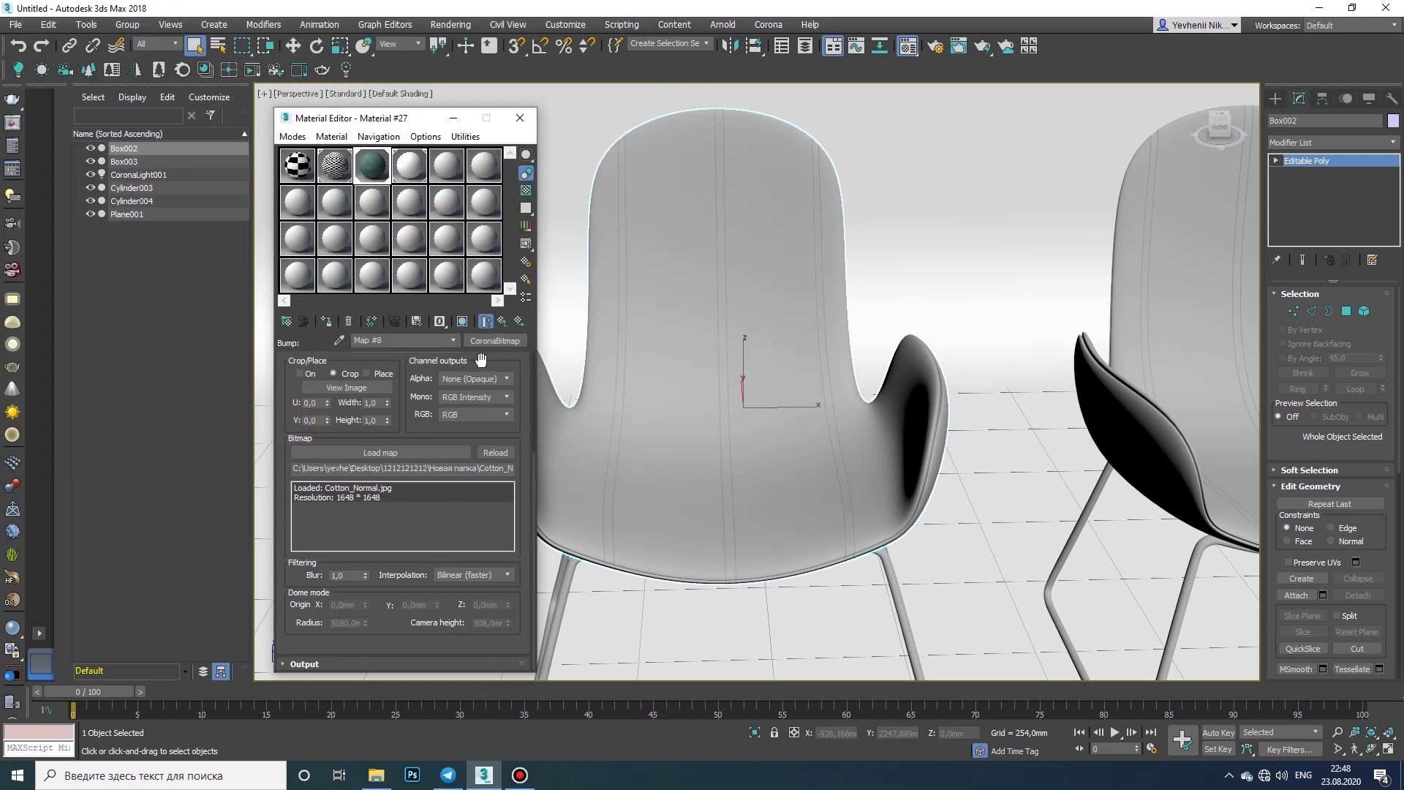
left_click(394, 354)
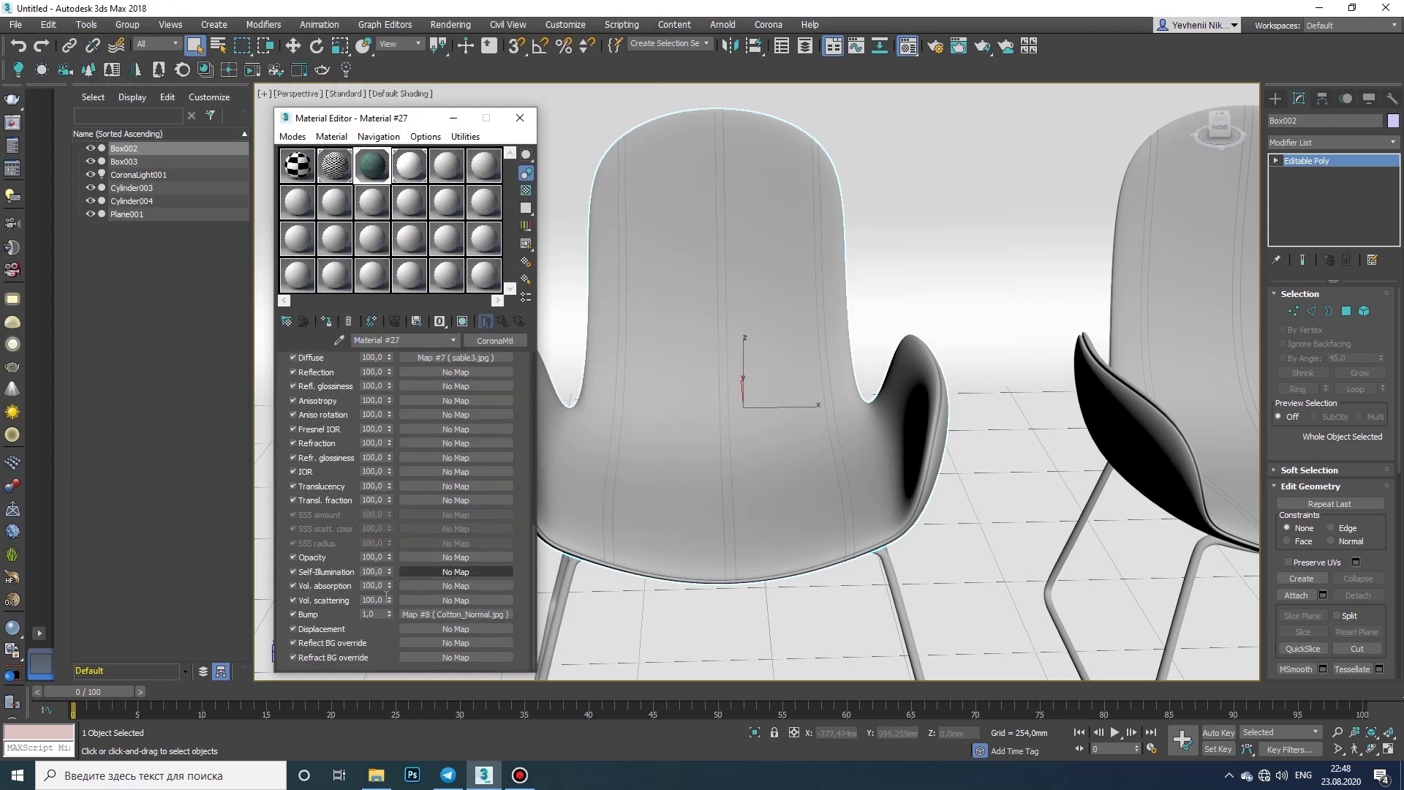
type("10")
key("Return")
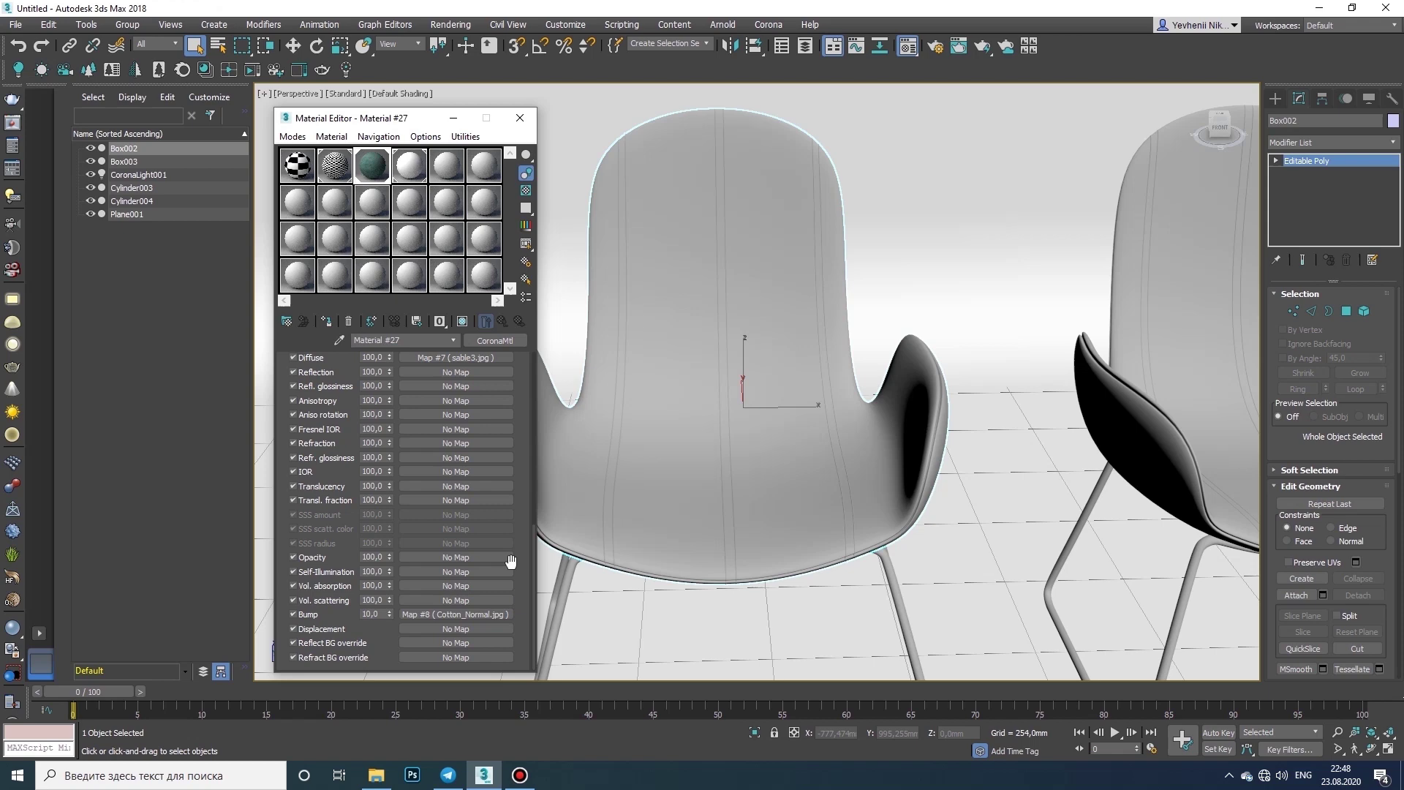
- Run an interactive render to check the unwrapped chair's fabric, and close the render windows
left_click(936, 47)
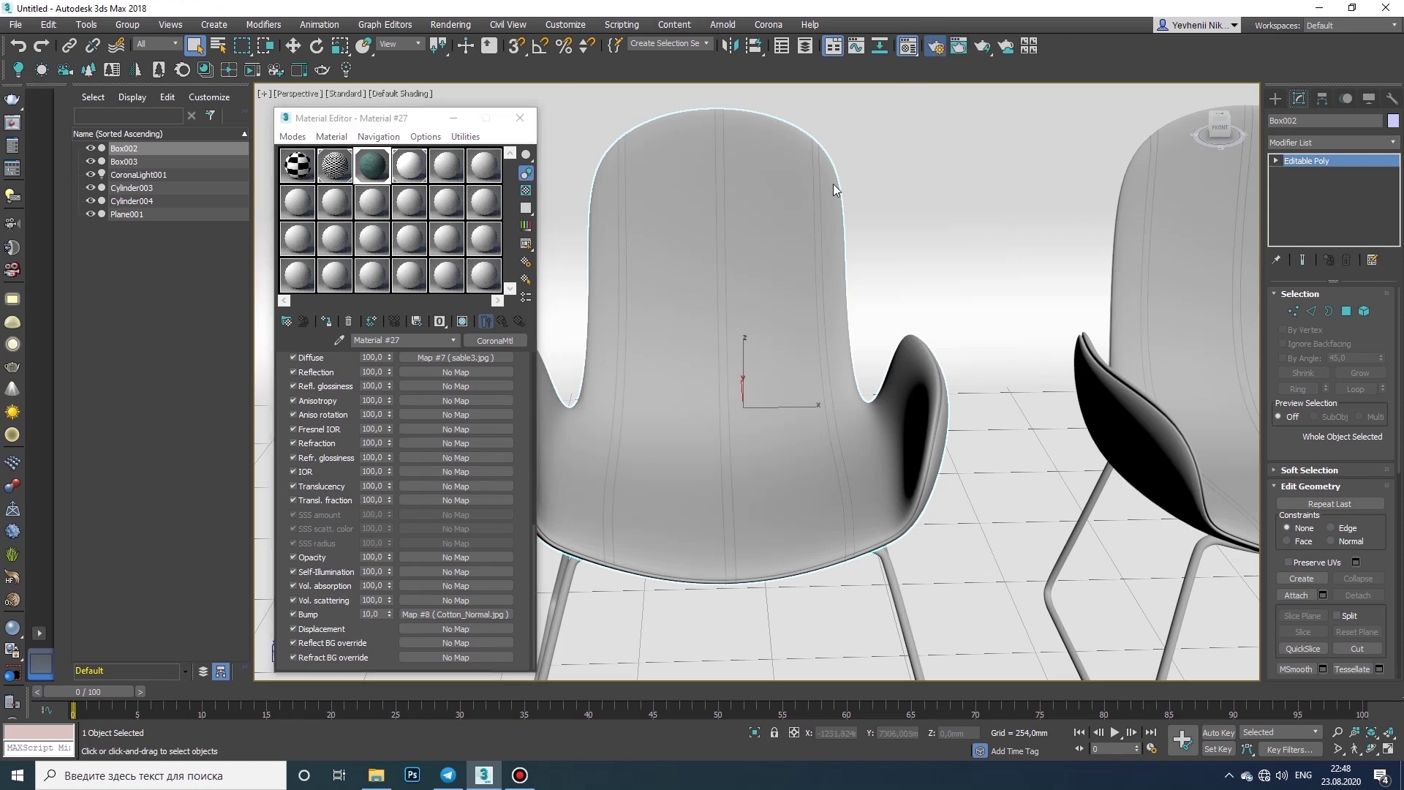
left_click(542, 390)
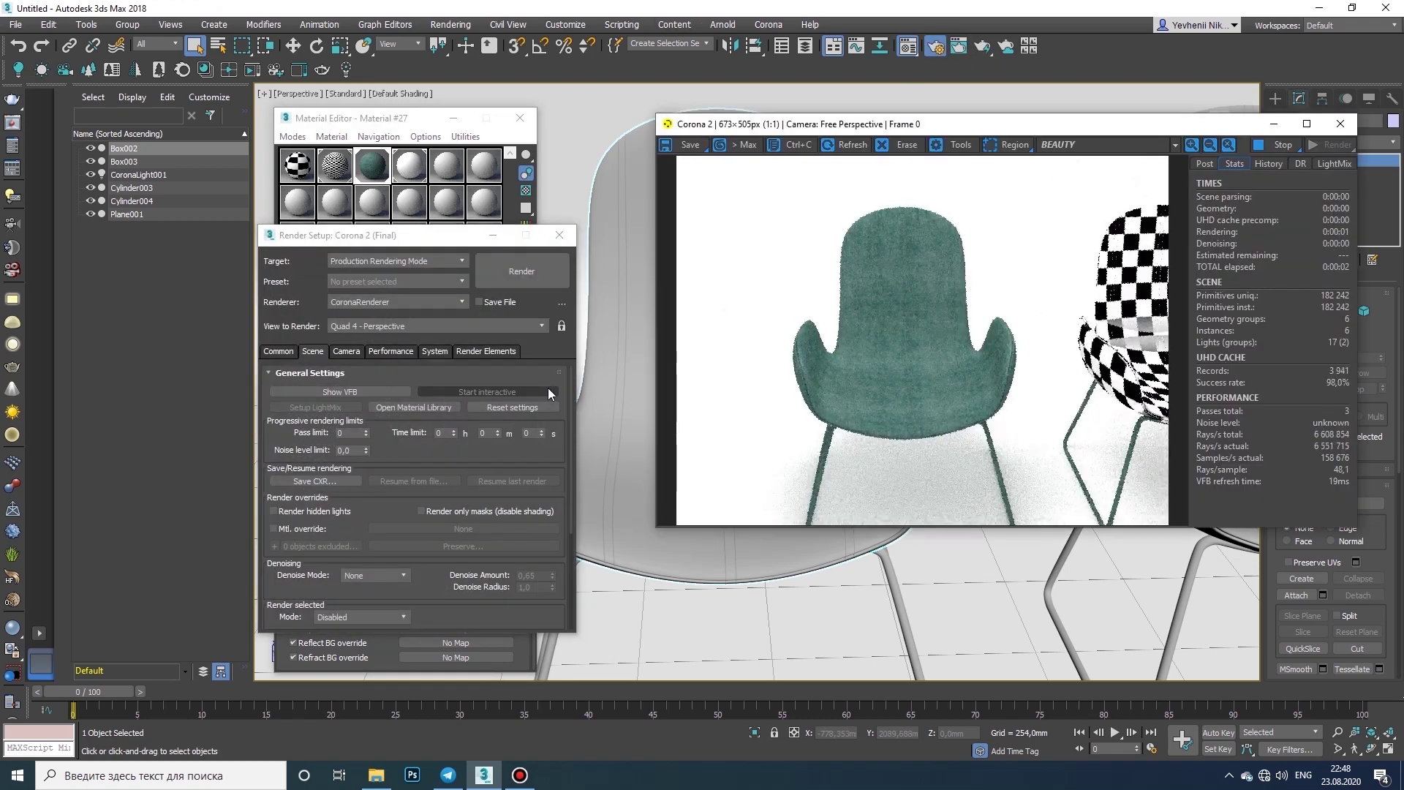
left_click(560, 234)
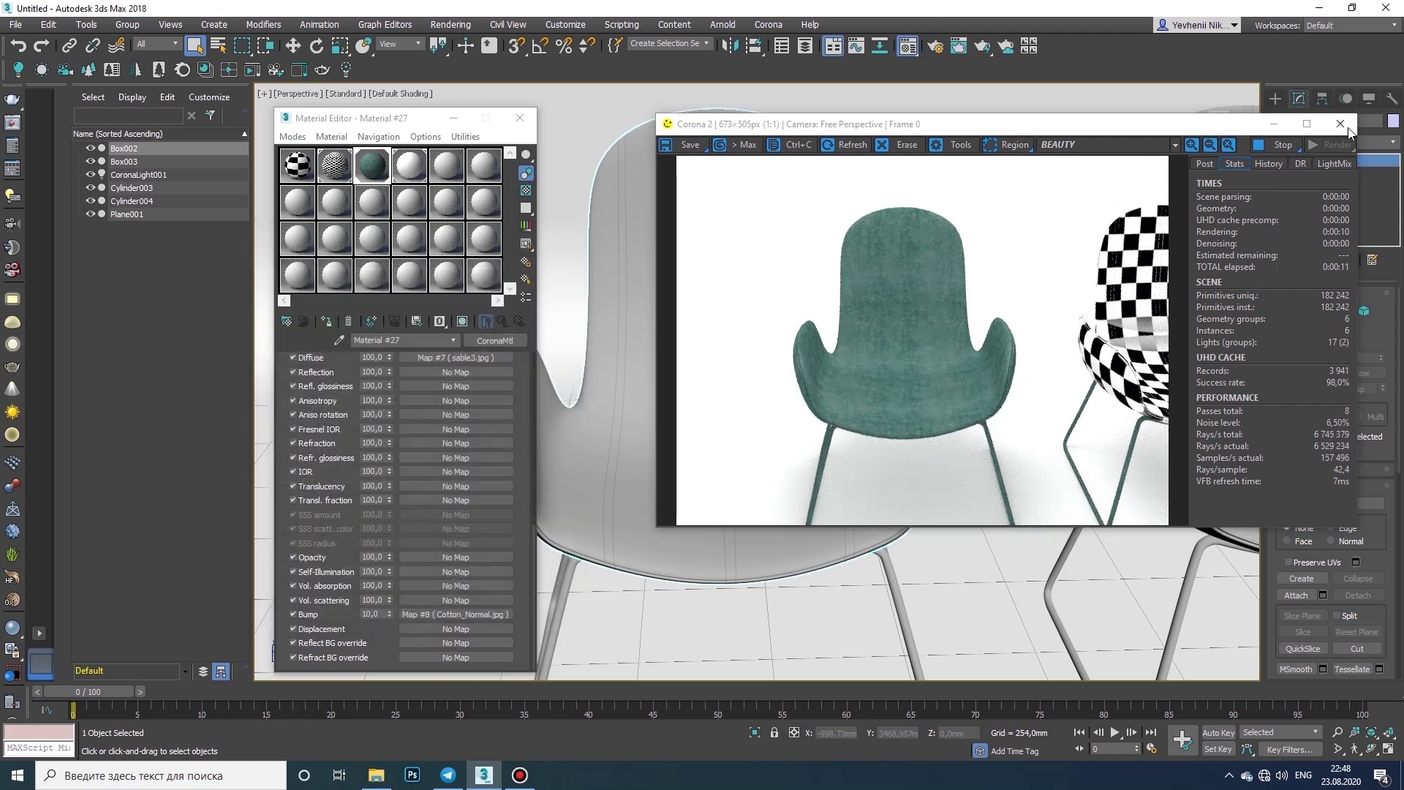
left_click(1342, 124)
- Create a plain CoronaMtl in an unused sample slot and assign it to the legs of both chairs
left_click(484, 164)
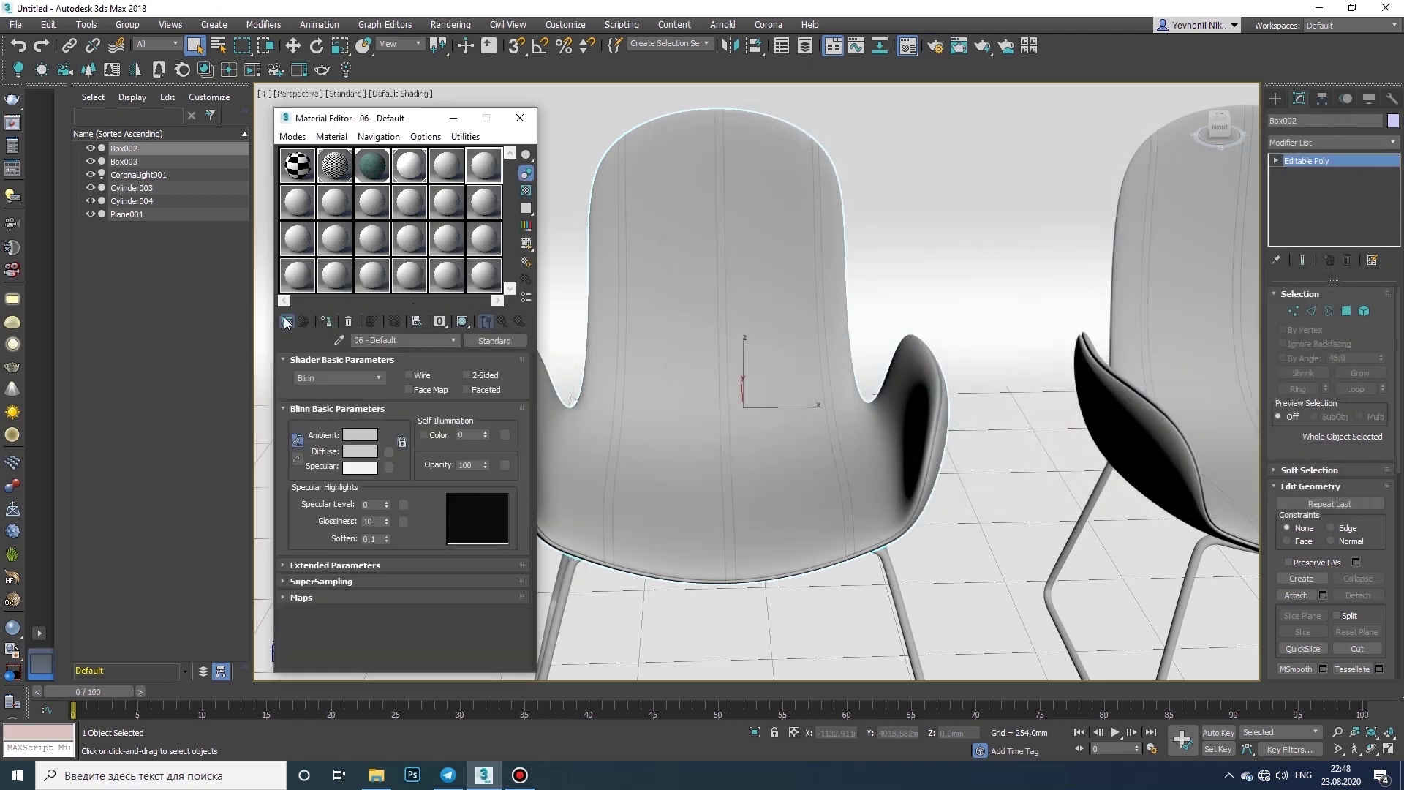
left_click(287, 321)
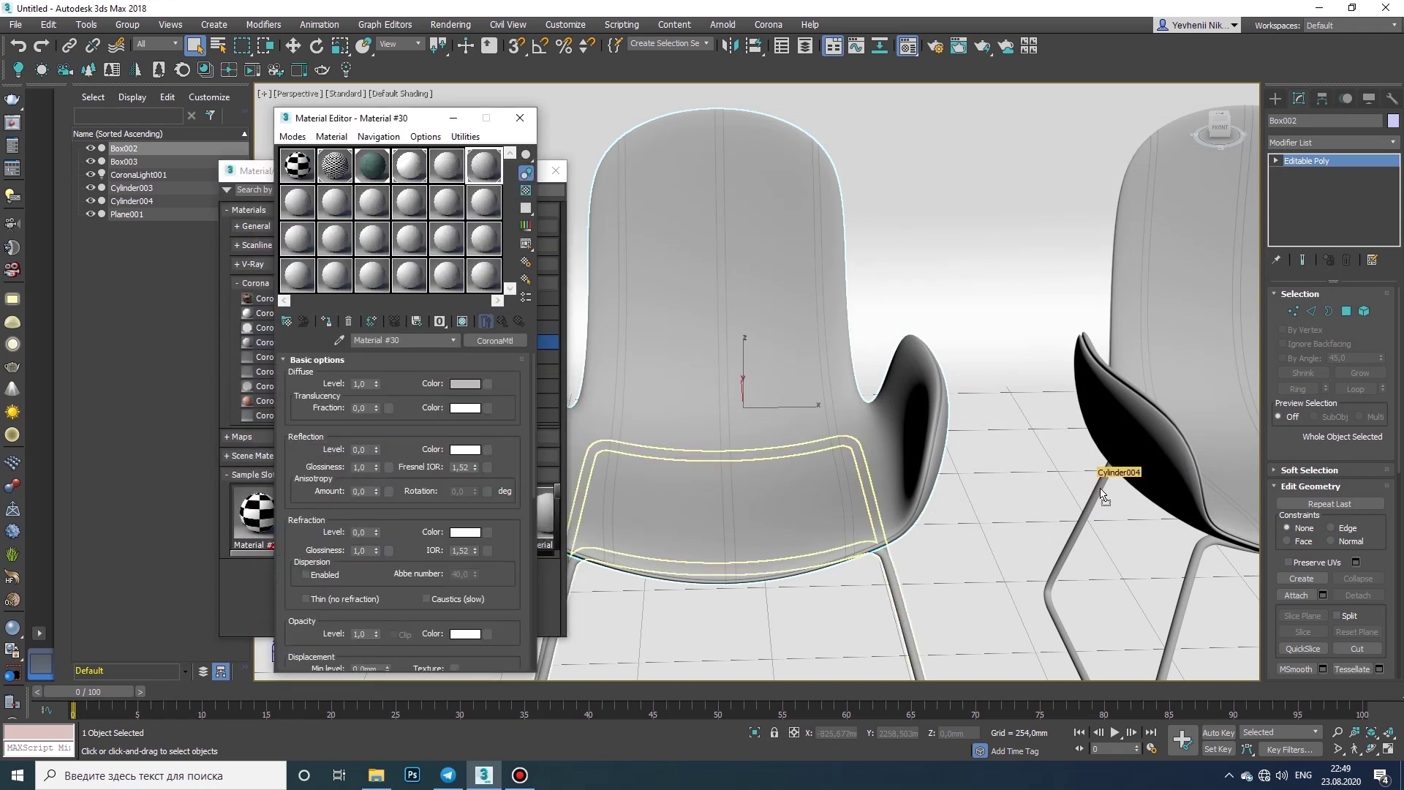
left_click(372, 167)
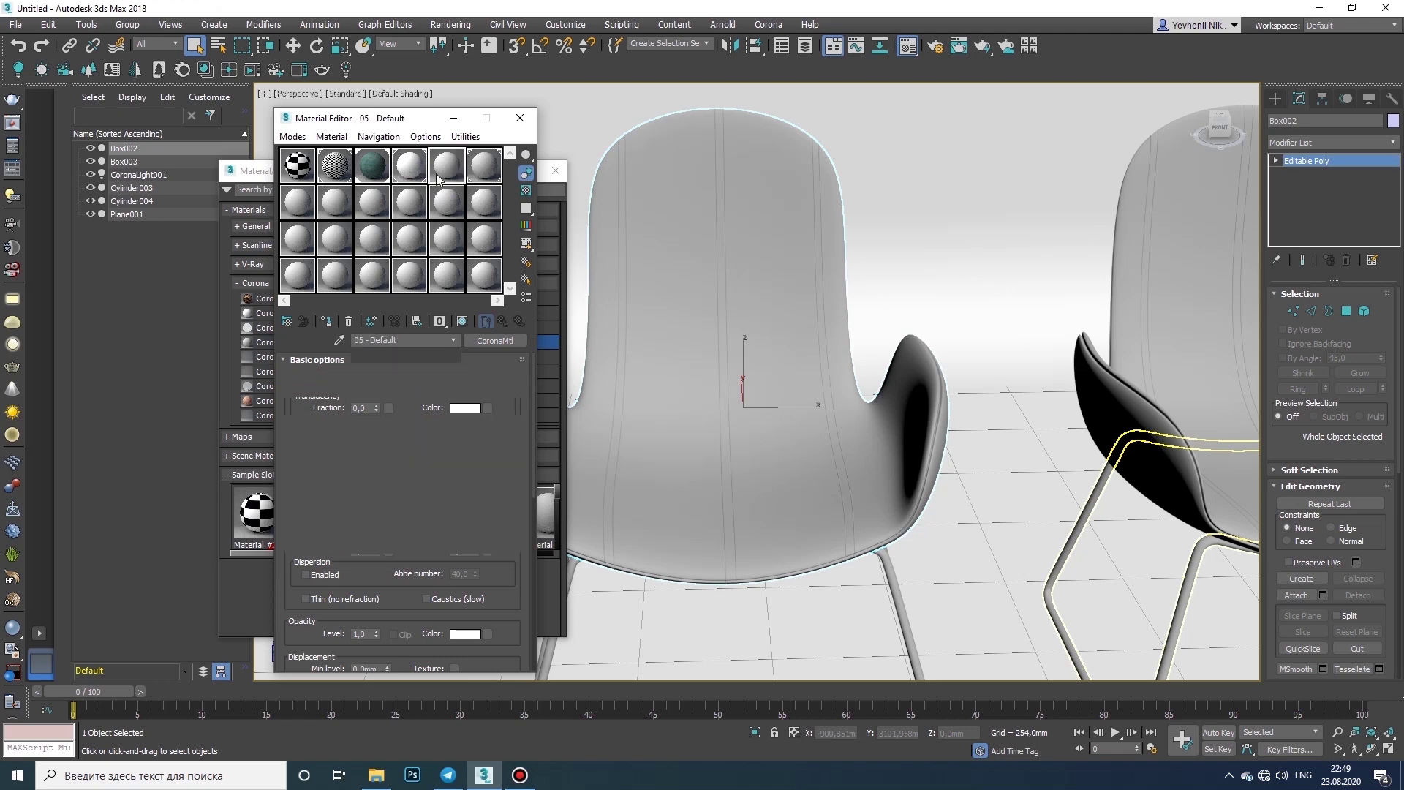
- Create another CoronaMtl with a CoronaTriplanar map in its Diffuse slot and assign it to the second chair's seat
left_click(371, 167)
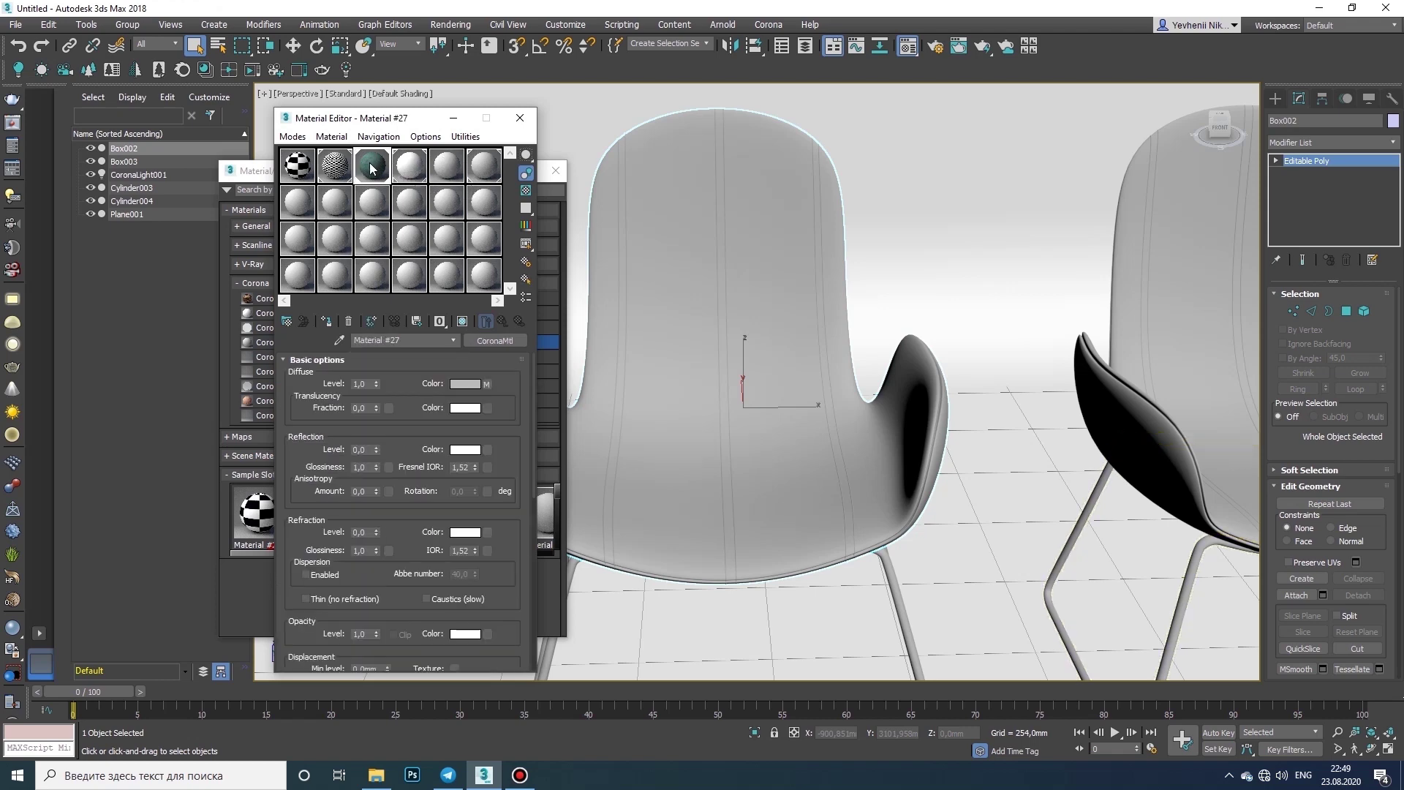
middle_click_drag(770, 288, 520, 303)
middle_click_drag(960, 316, 800, 315)
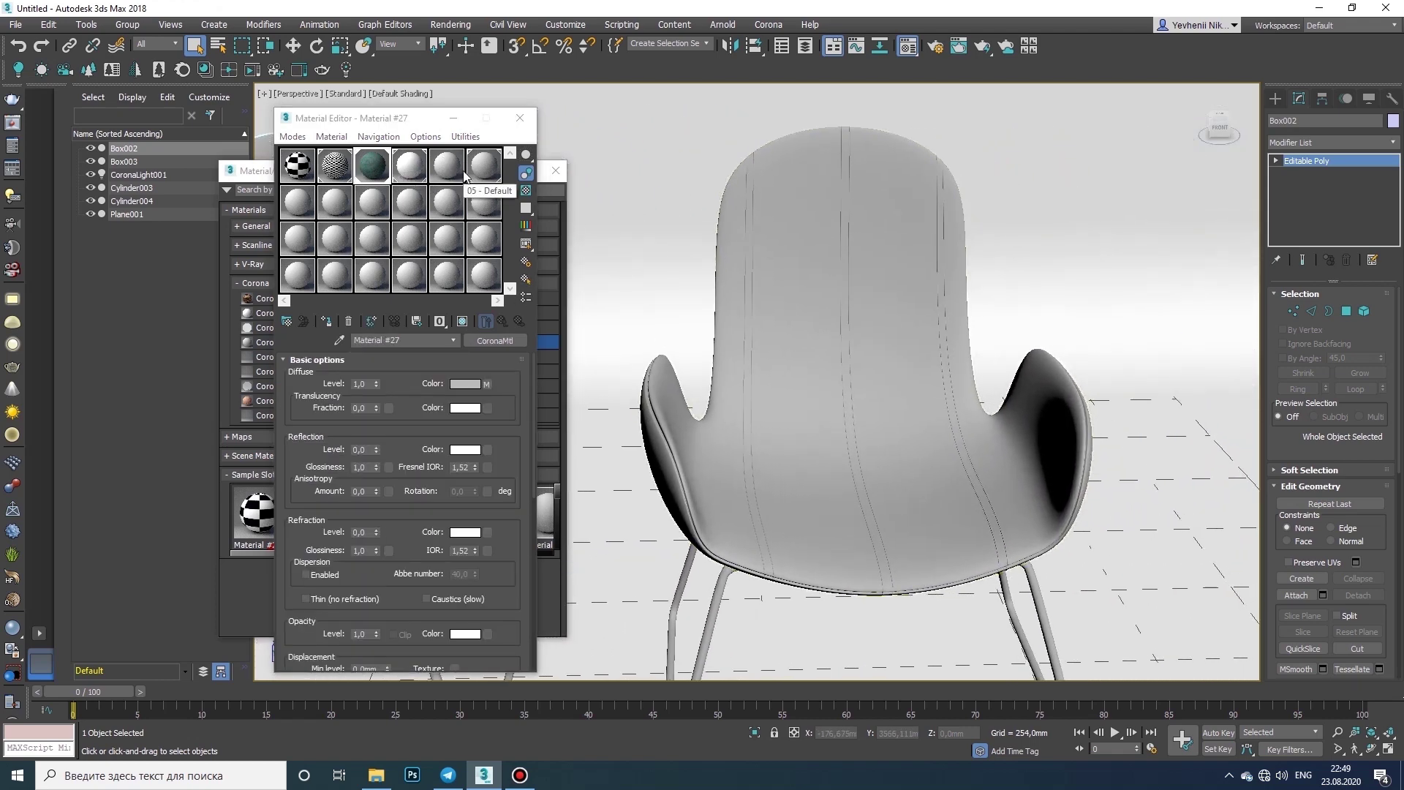
left_click(472, 178)
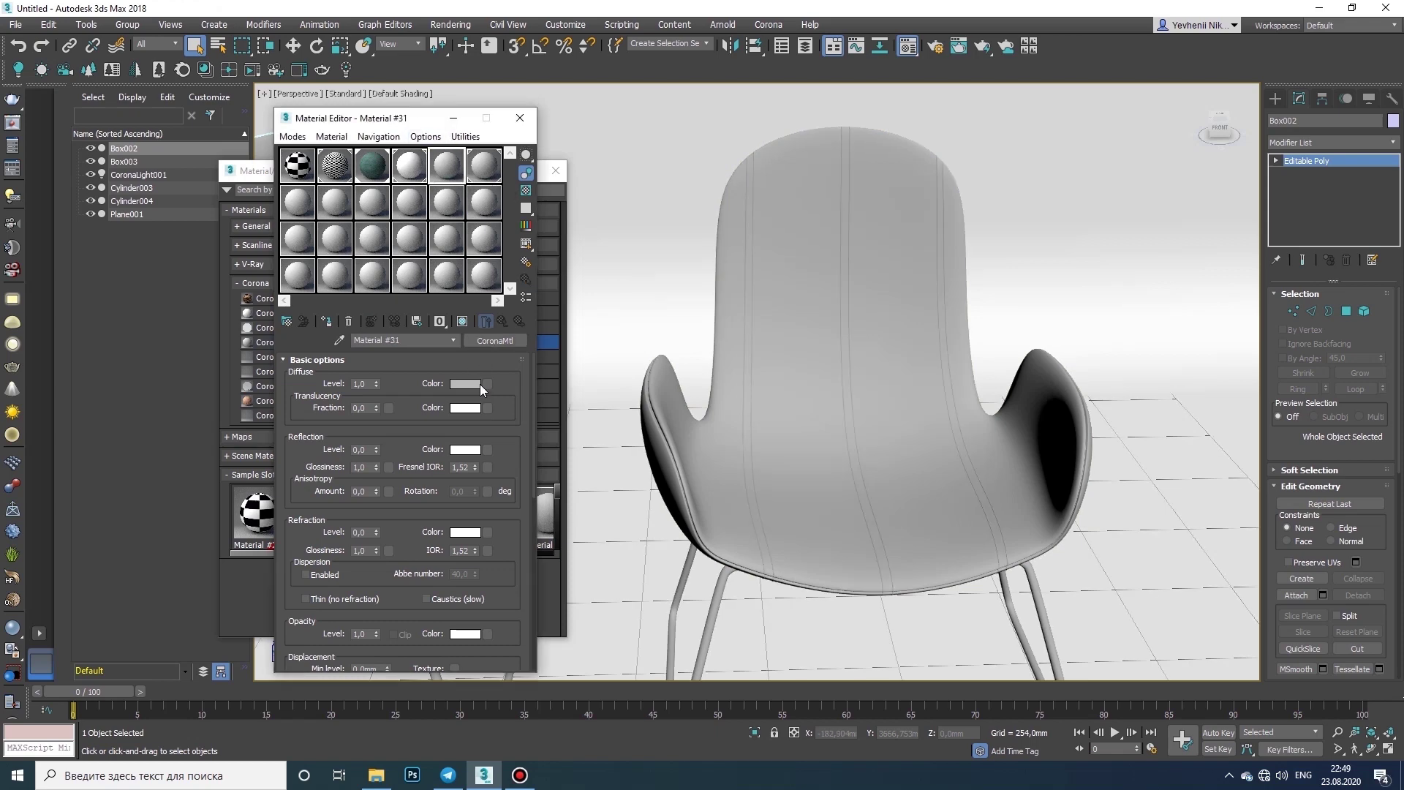
left_click(486, 384)
double_click(296, 479)
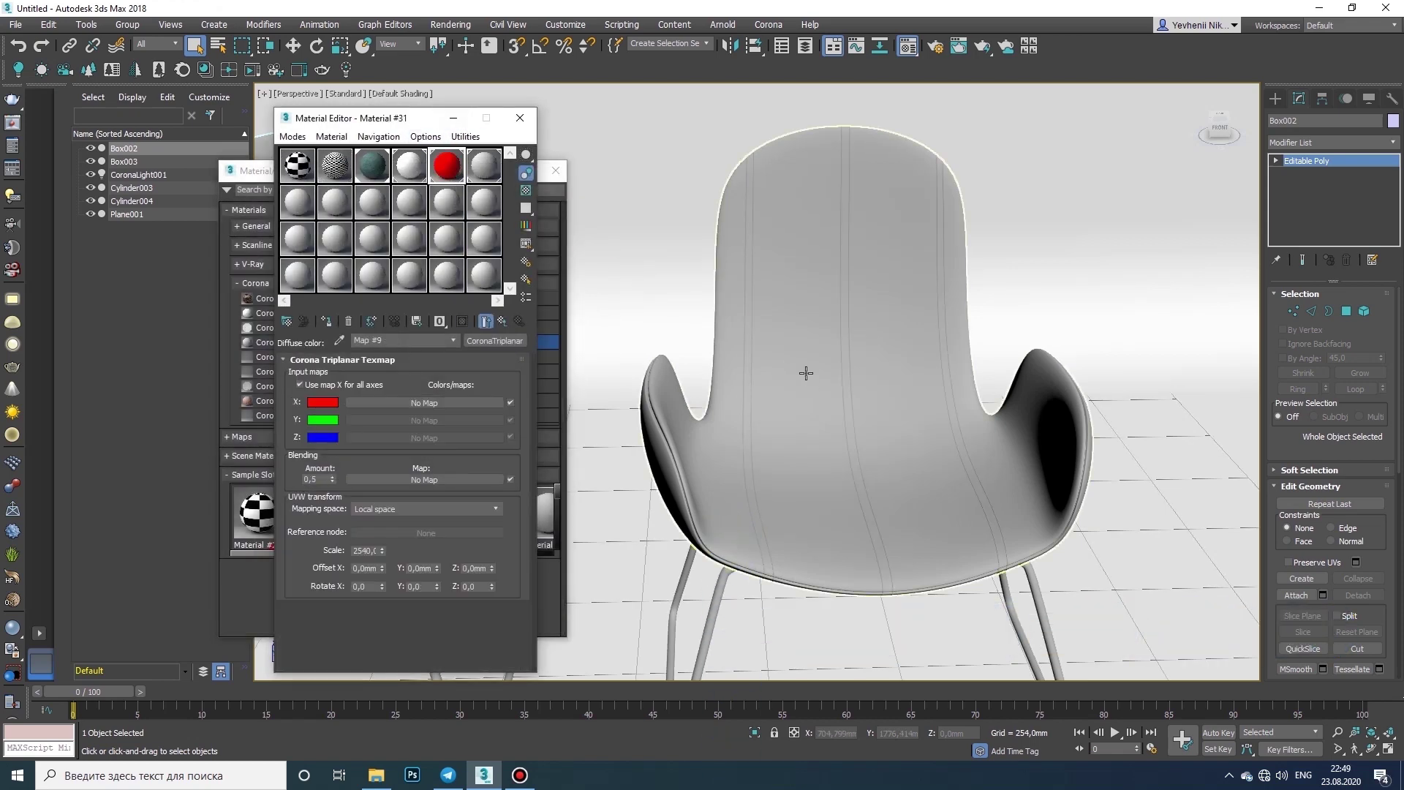
- Load sable3.jpg as a CoronaBitmap in the Triplanar map's X slot and set its U and V tiling to 5
left_click(410, 403)
double_click(353, 276)
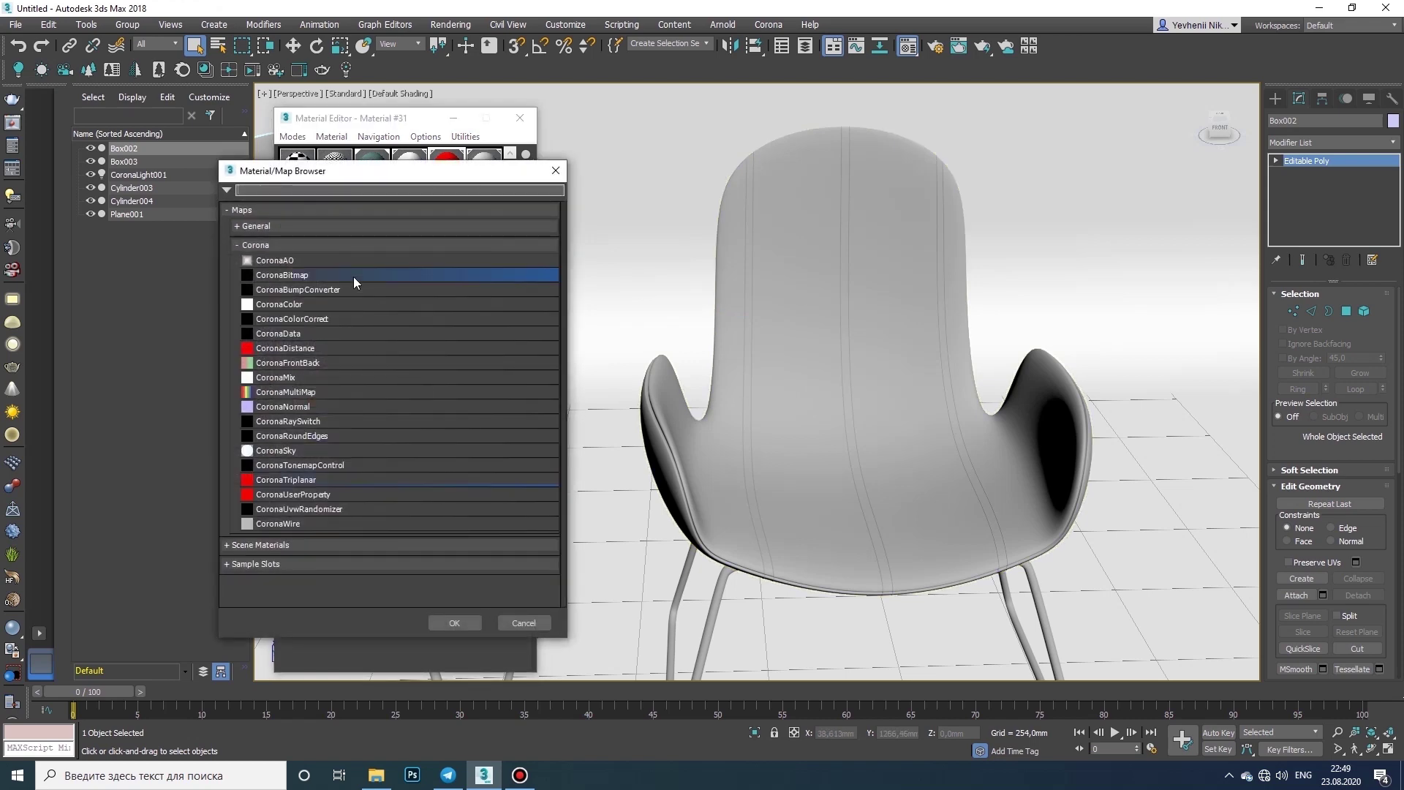
left_click(439, 148)
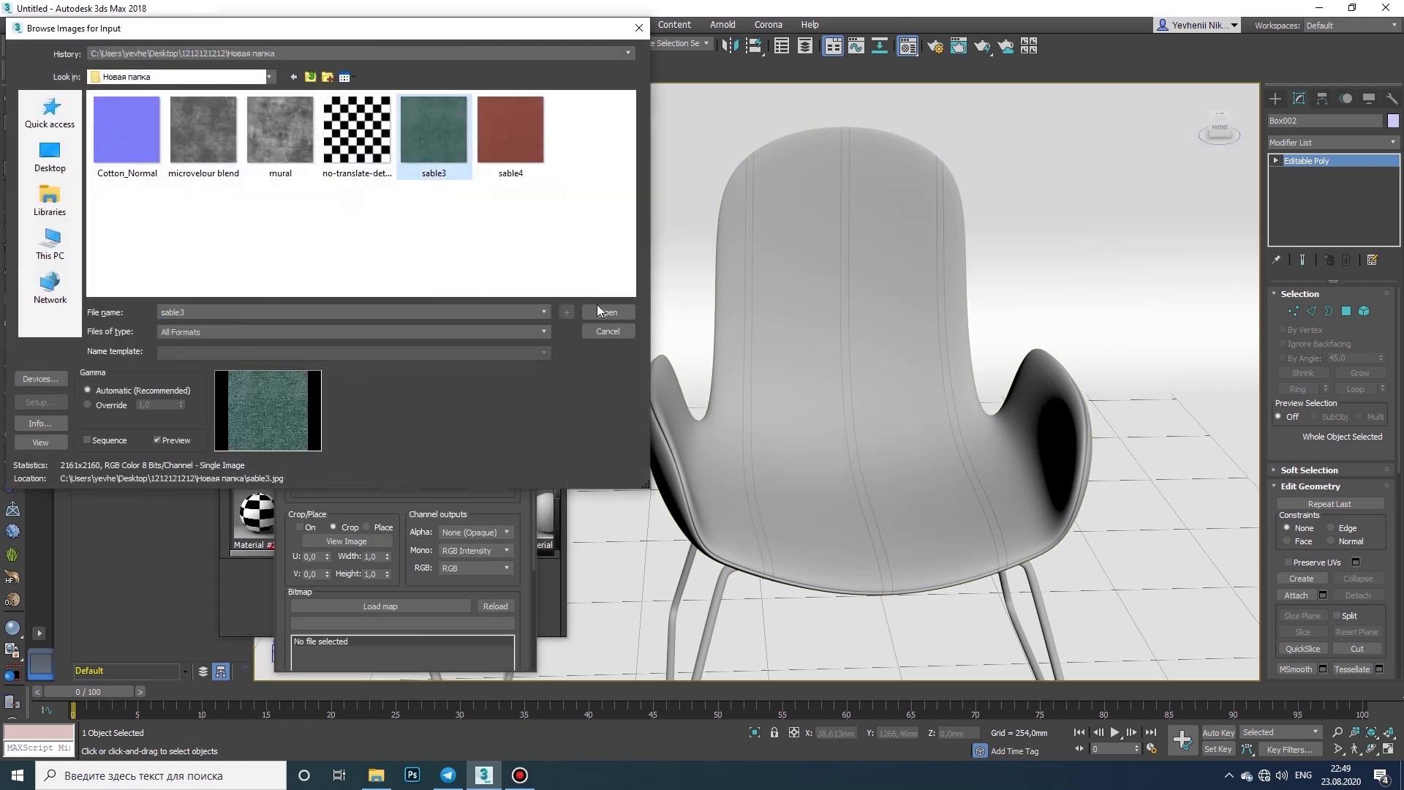
left_click(598, 311)
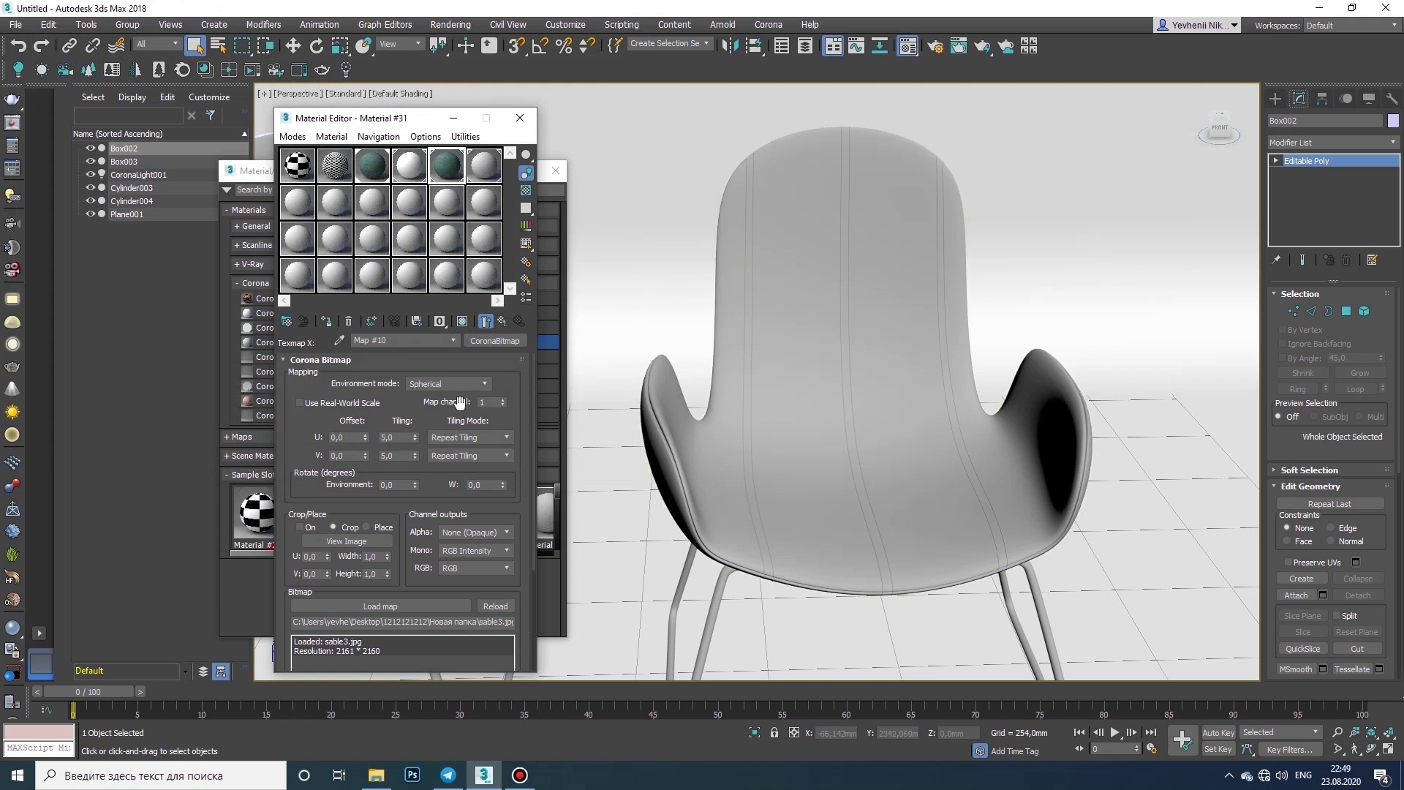
- Return to the Triplanar material's map list and load Cotton_Normal.jpg as a CoronaBitmap in its Bump slot
left_click(454, 340)
left_click(452, 362)
left_click(453, 341)
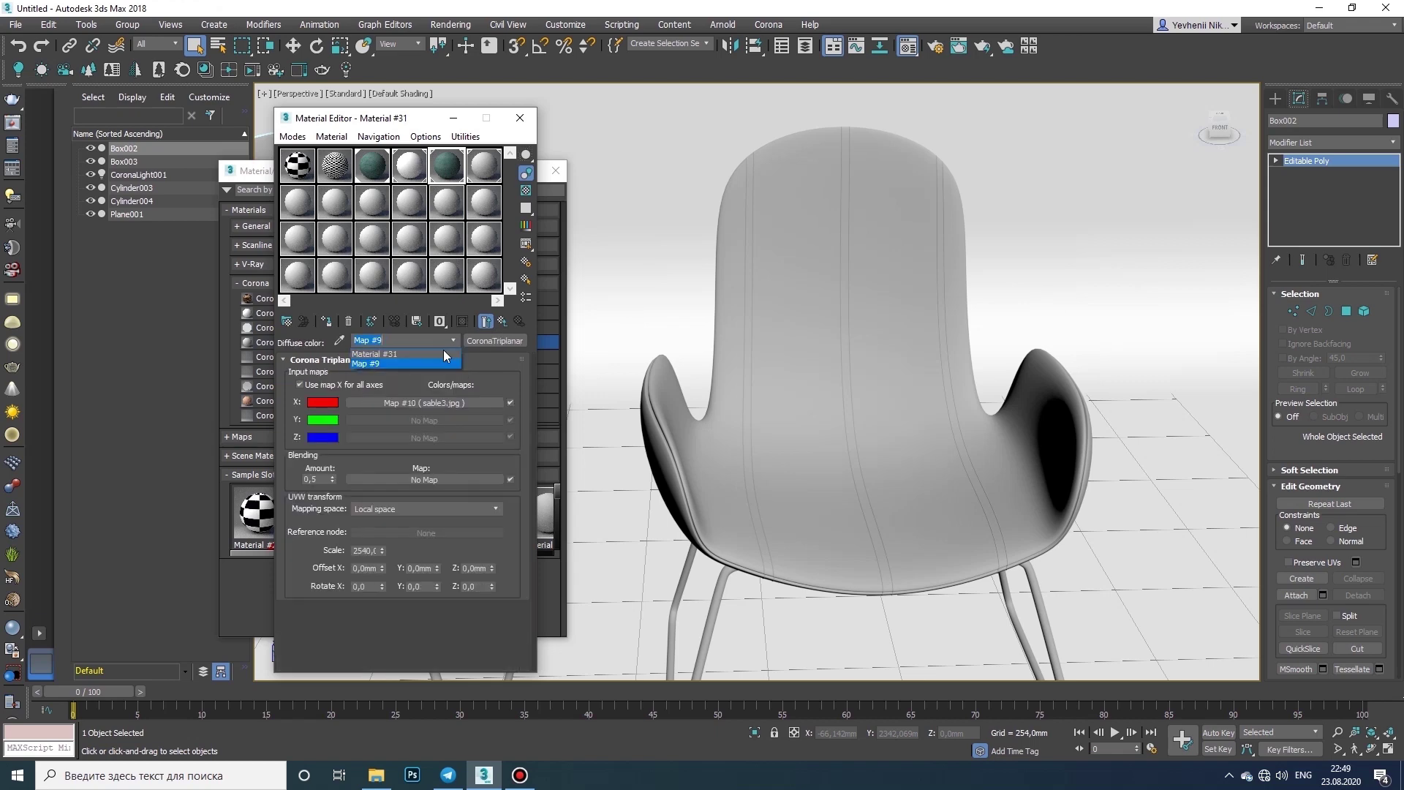
left_click(443, 354)
scroll(529, 430, "down", 10)
left_click(459, 613)
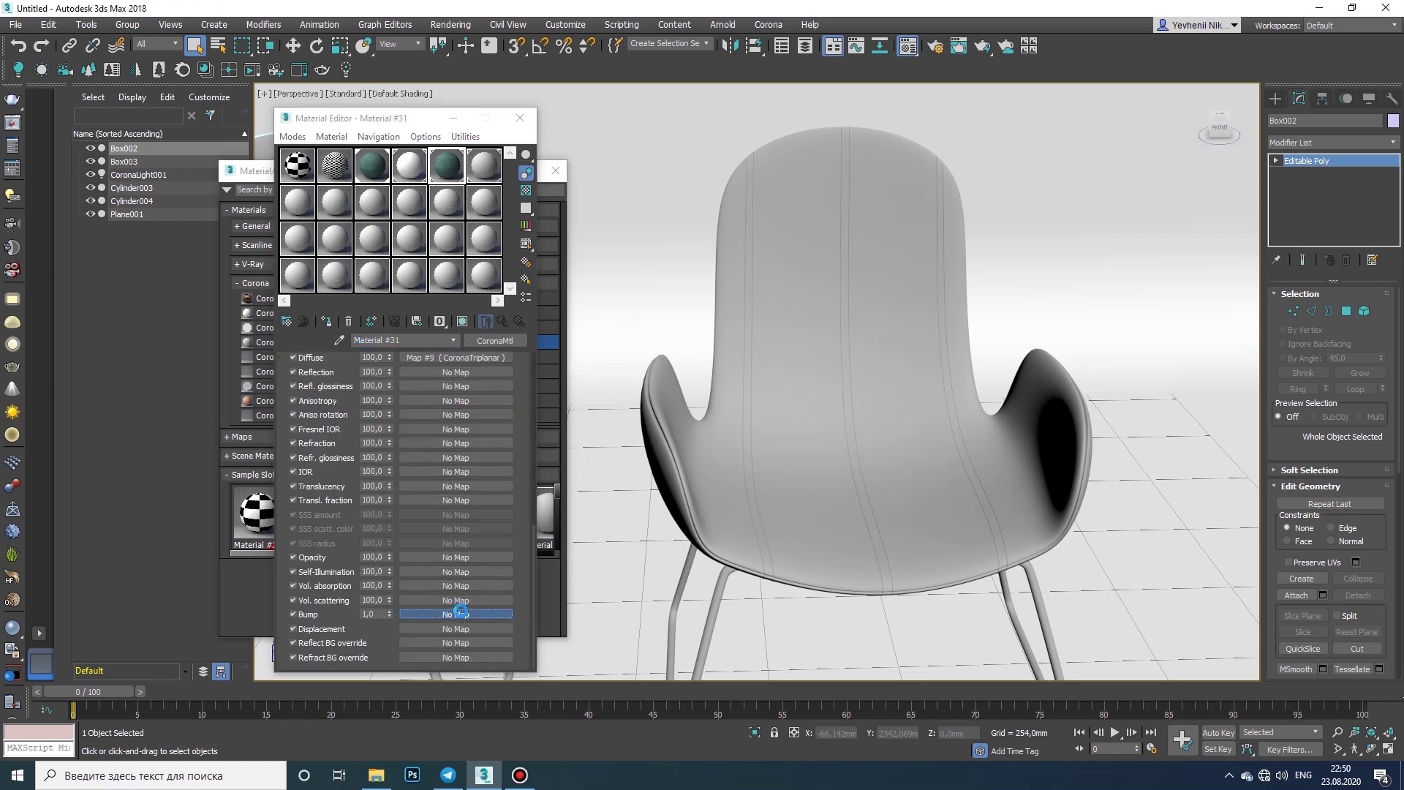
double_click(349, 275)
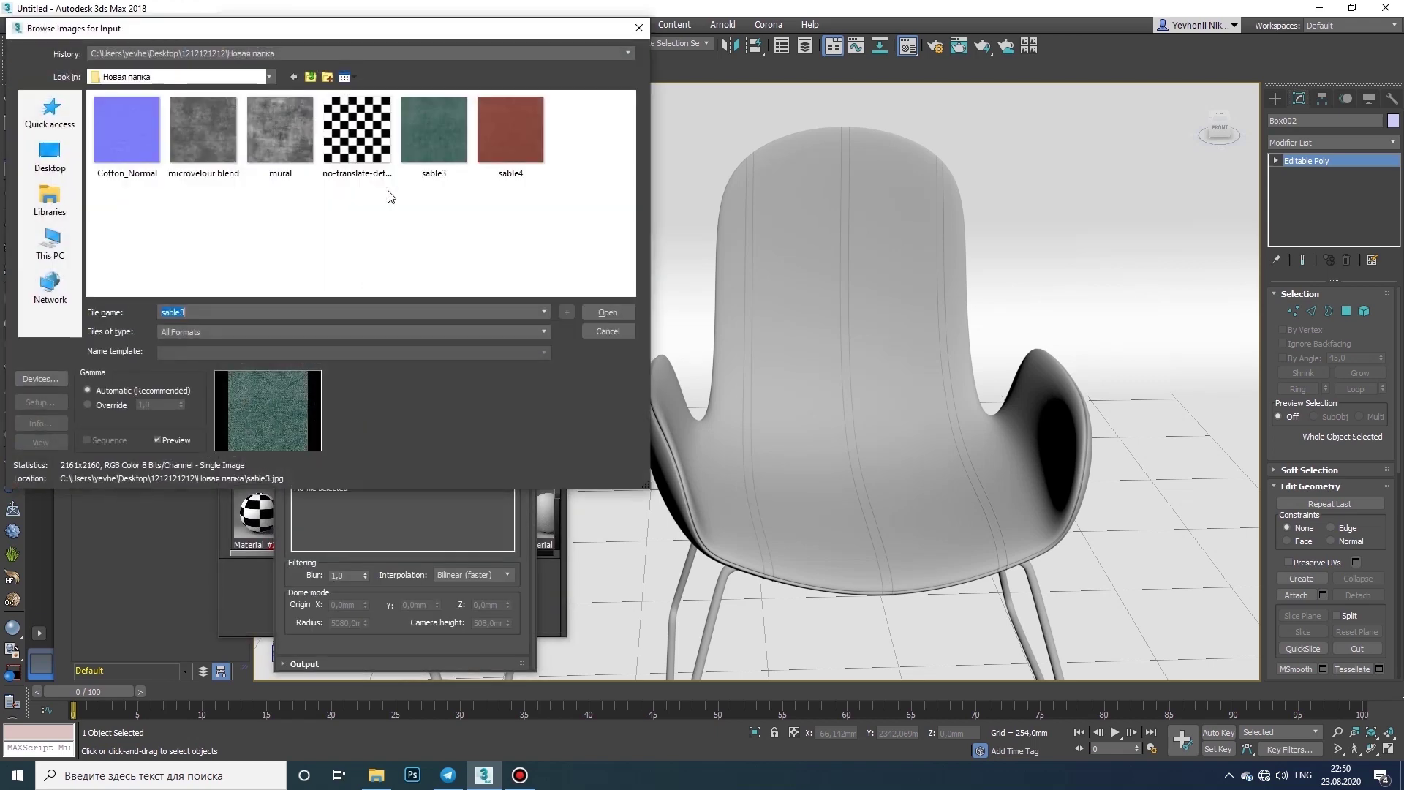
left_click(135, 125)
left_click(608, 311)
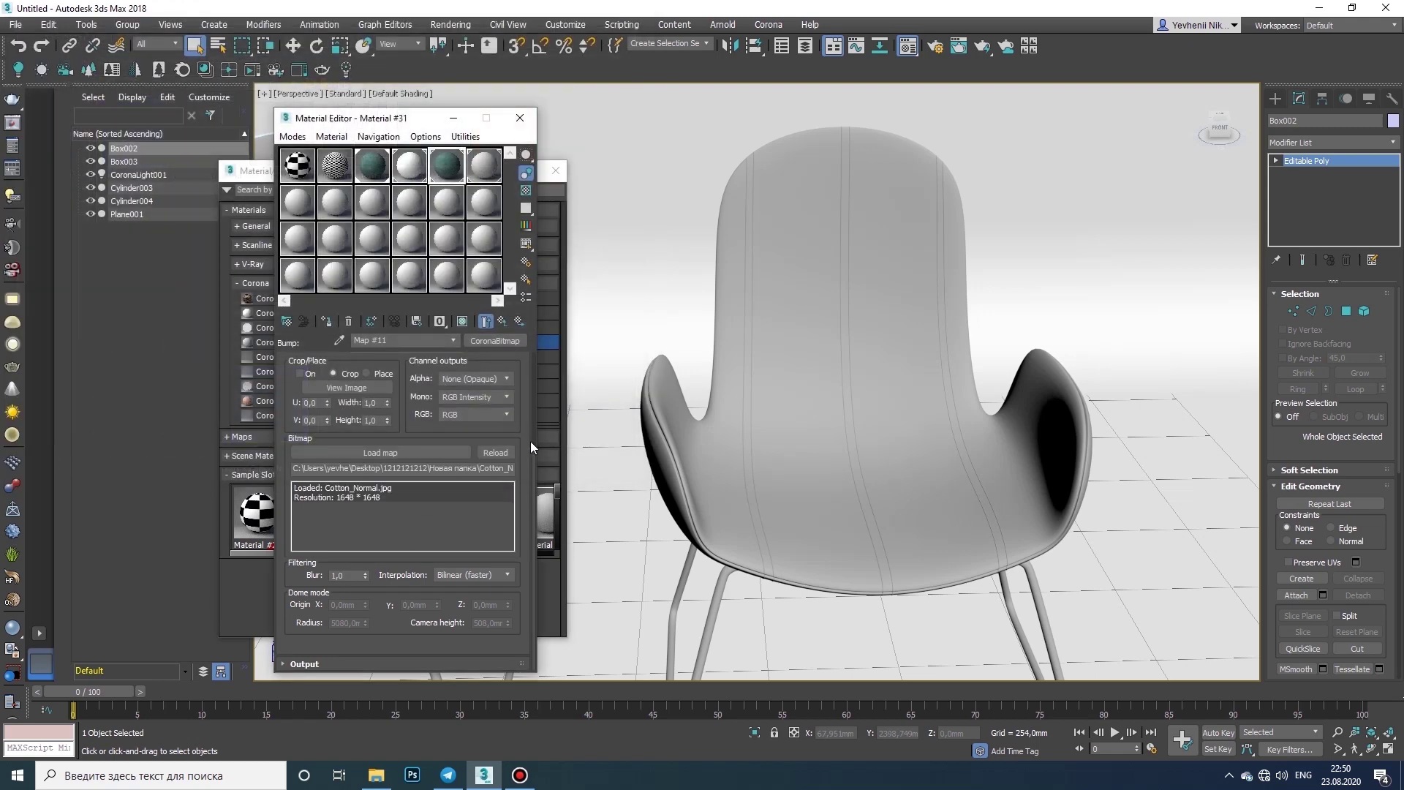
- Set the Cotton_Normal bitmap's tiling to 5 and the material's bump amount to 10
scroll(531, 445, "up", 5)
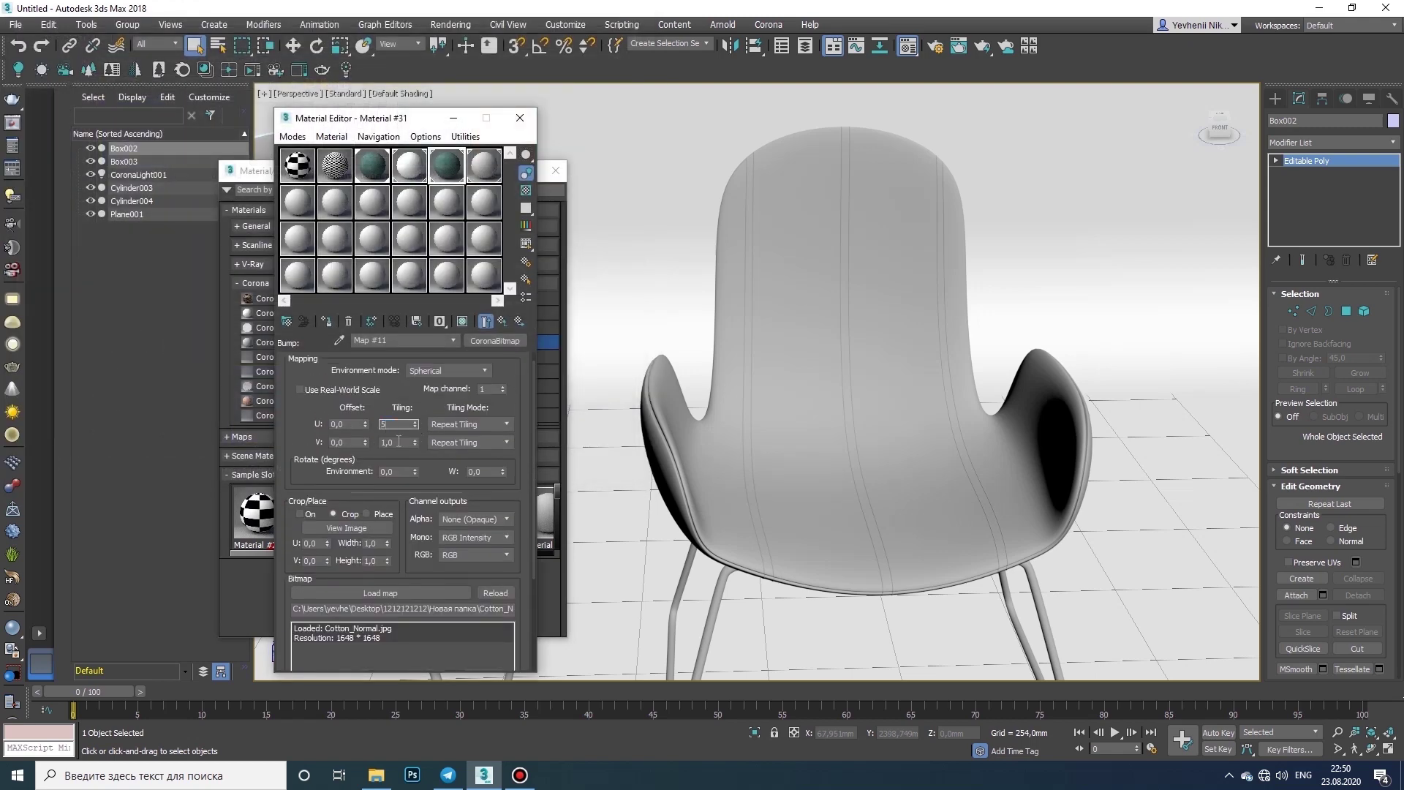
left_click(447, 340)
left_click(445, 351)
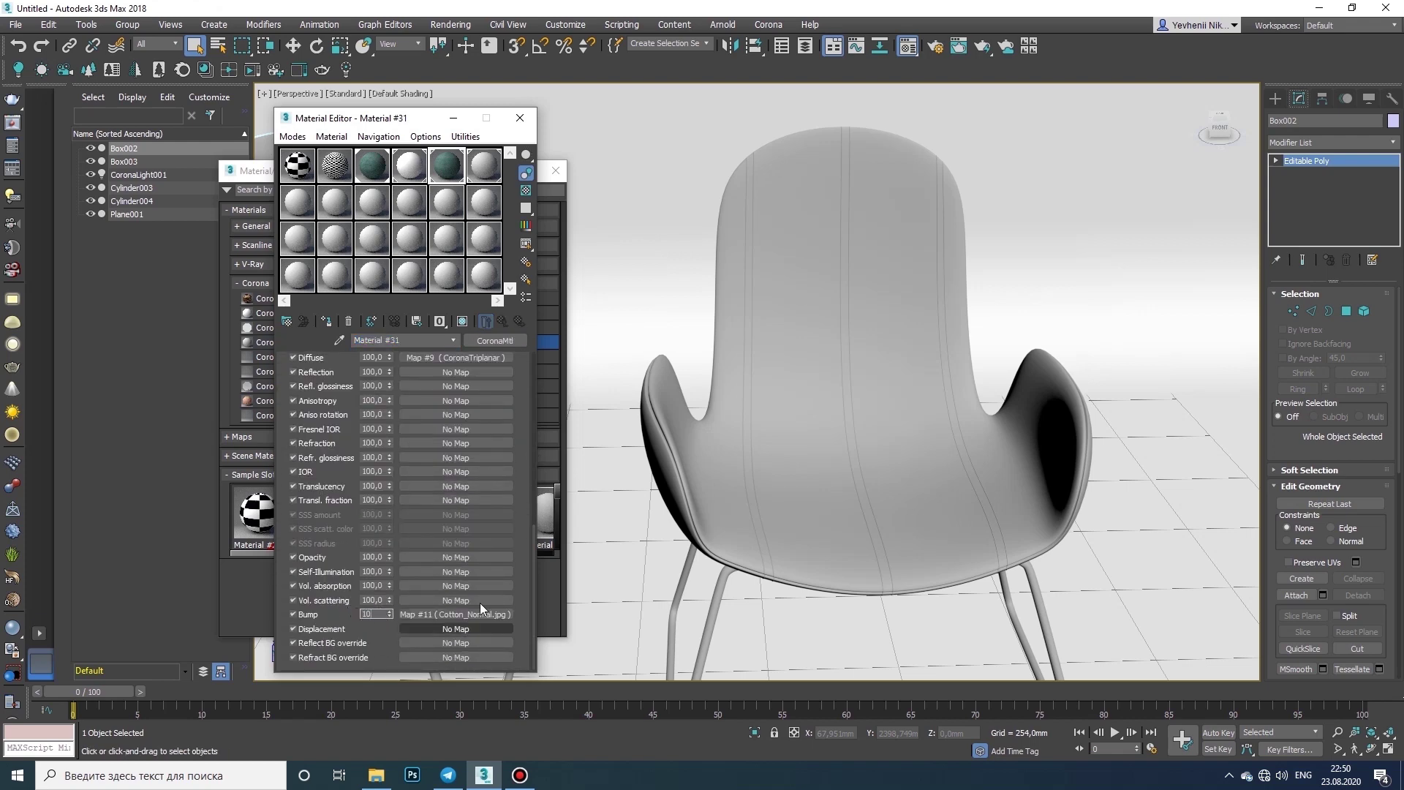
key("Return")
- Run an interactive render of both chairs, compare their fabric in the maximized frame buffer, and close it
left_click(454, 121)
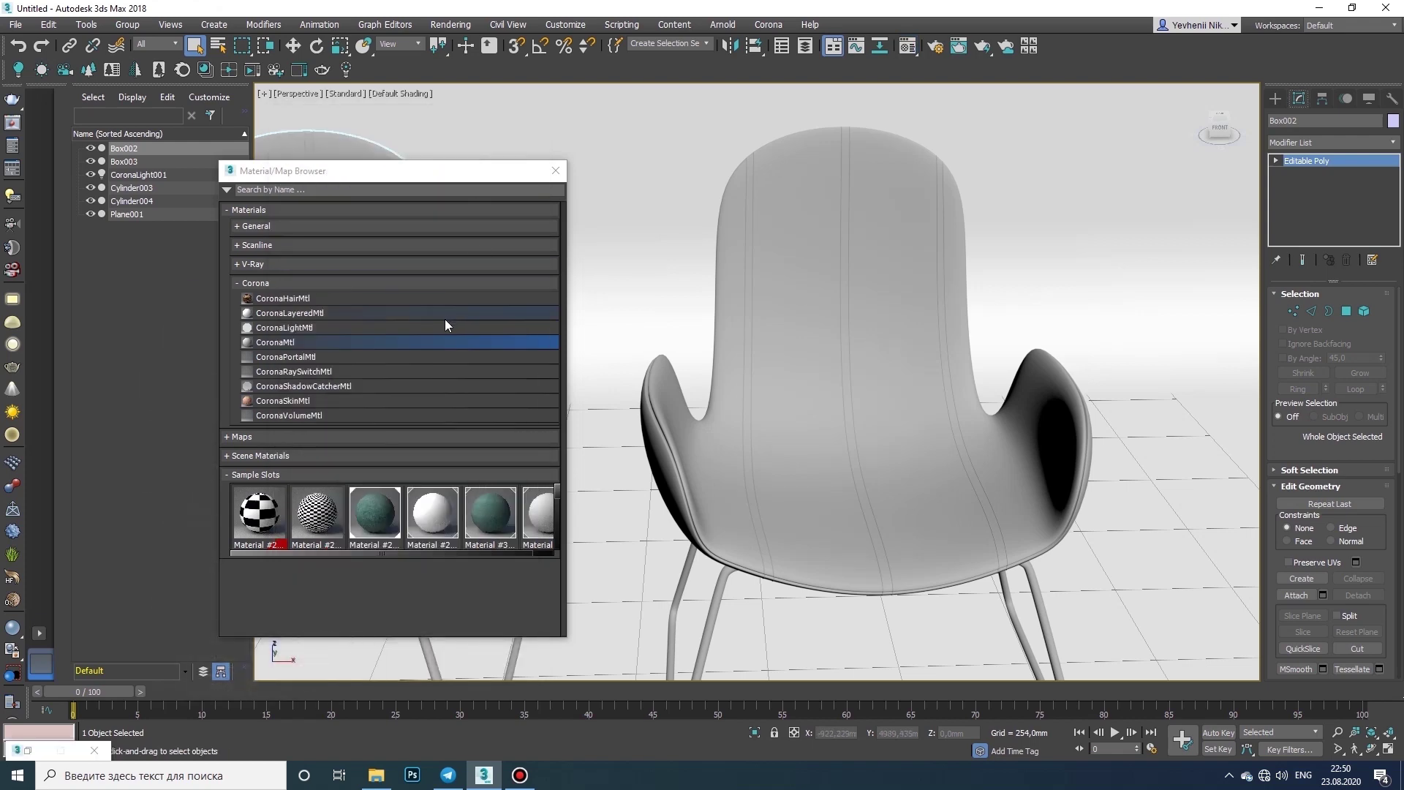
left_click(935, 45)
key("shift+q")
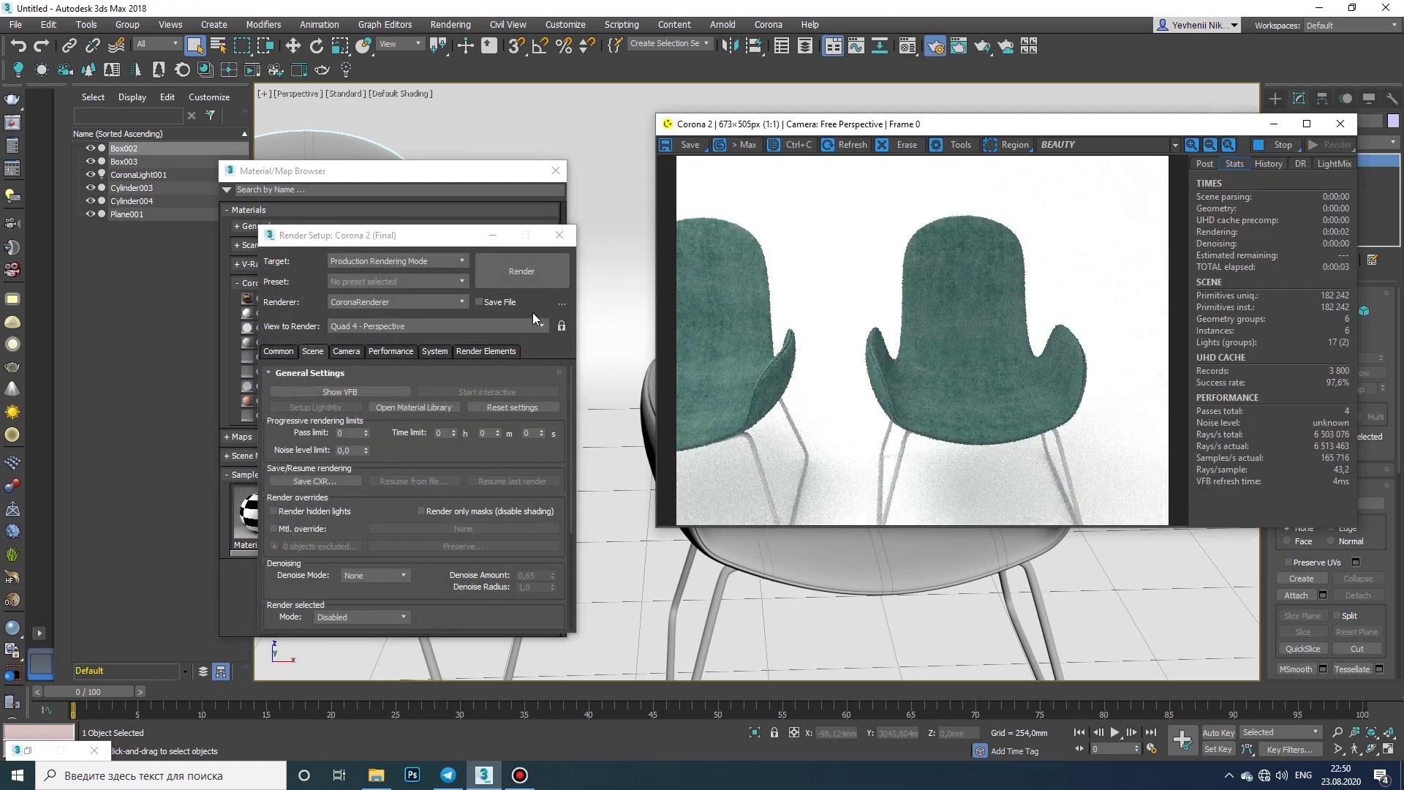
scroll(760, 646, "down", 5)
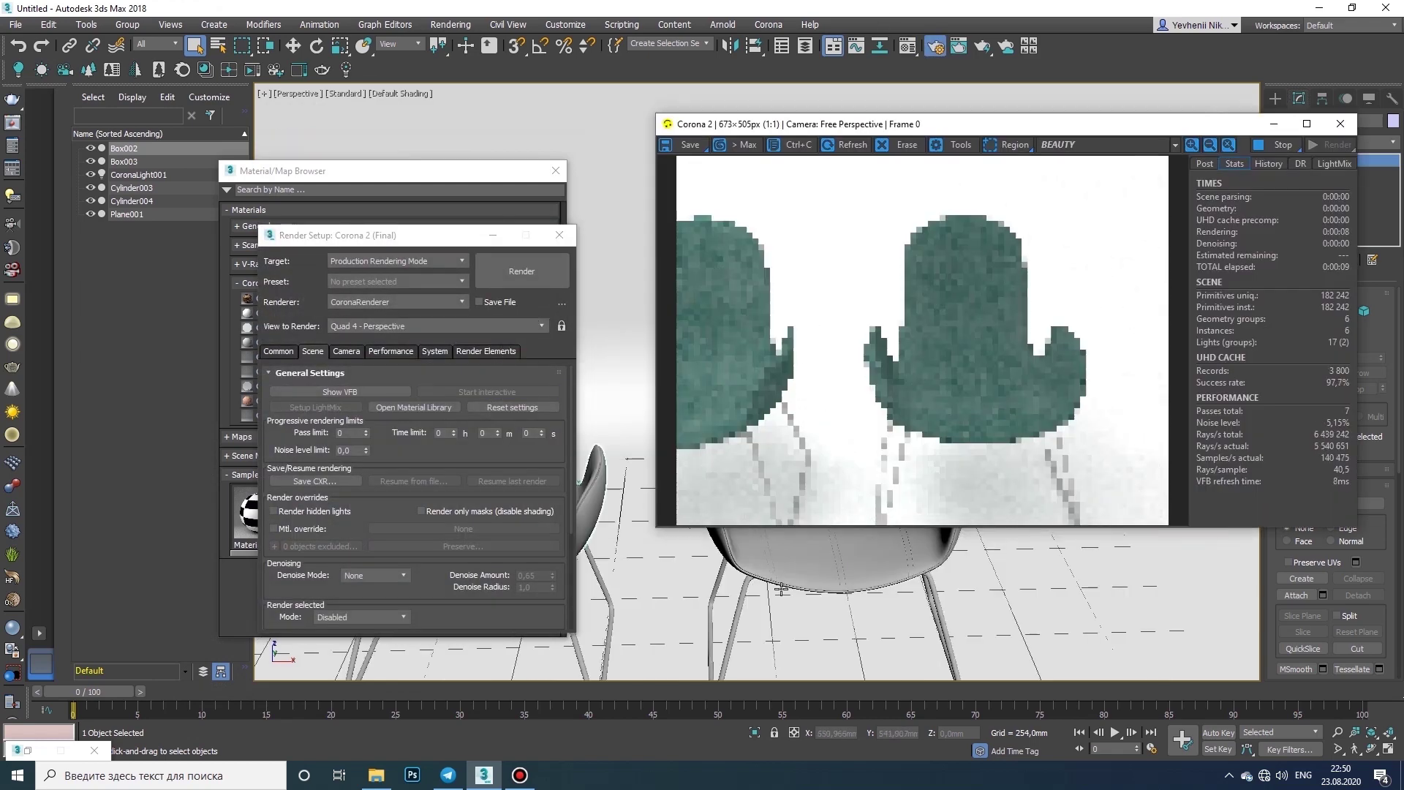
left_click(1307, 123)
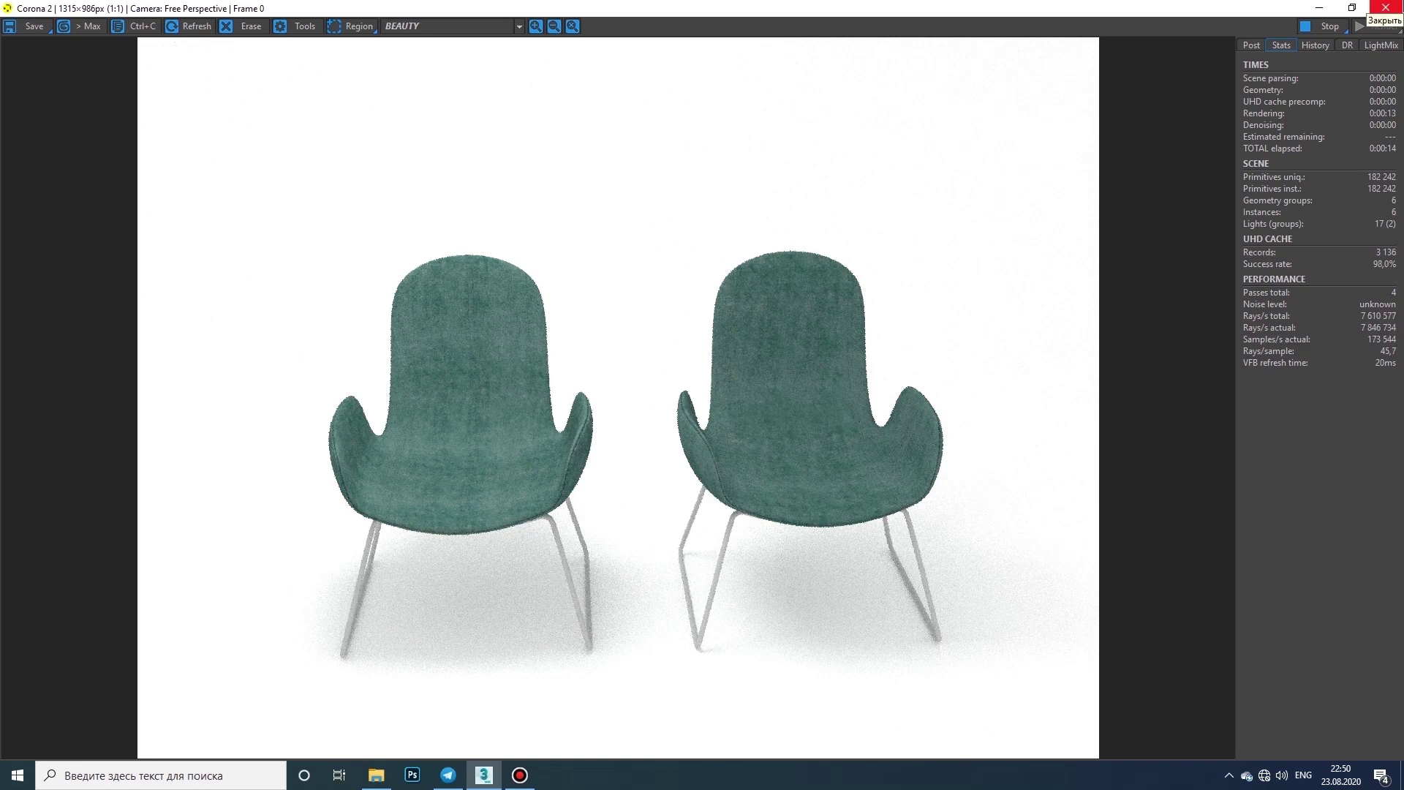
left_click(1386, 7)
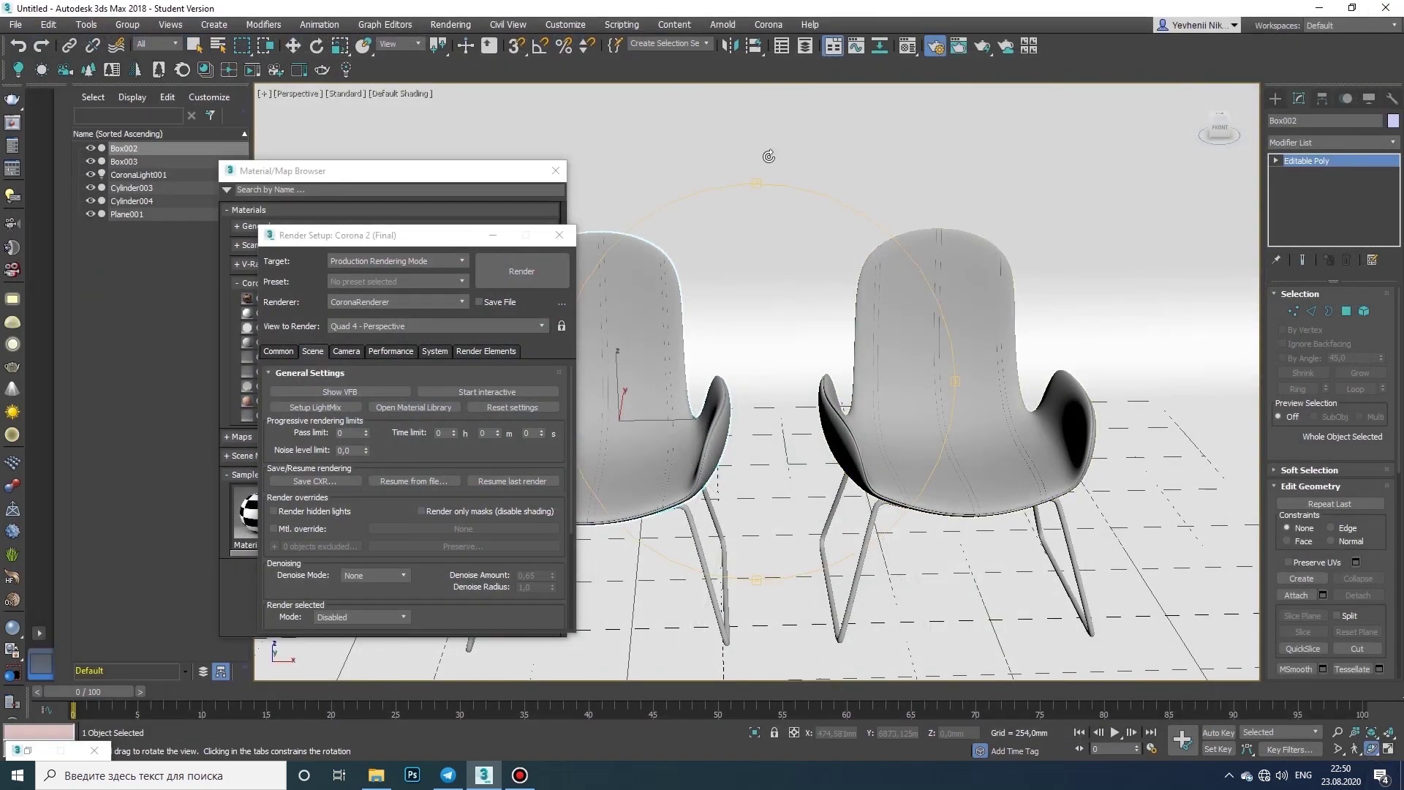
- Start another interactive render of both chairs from a closer, higher viewing angle to compare their fabric
left_click_drag(754, 180, 750, 220)
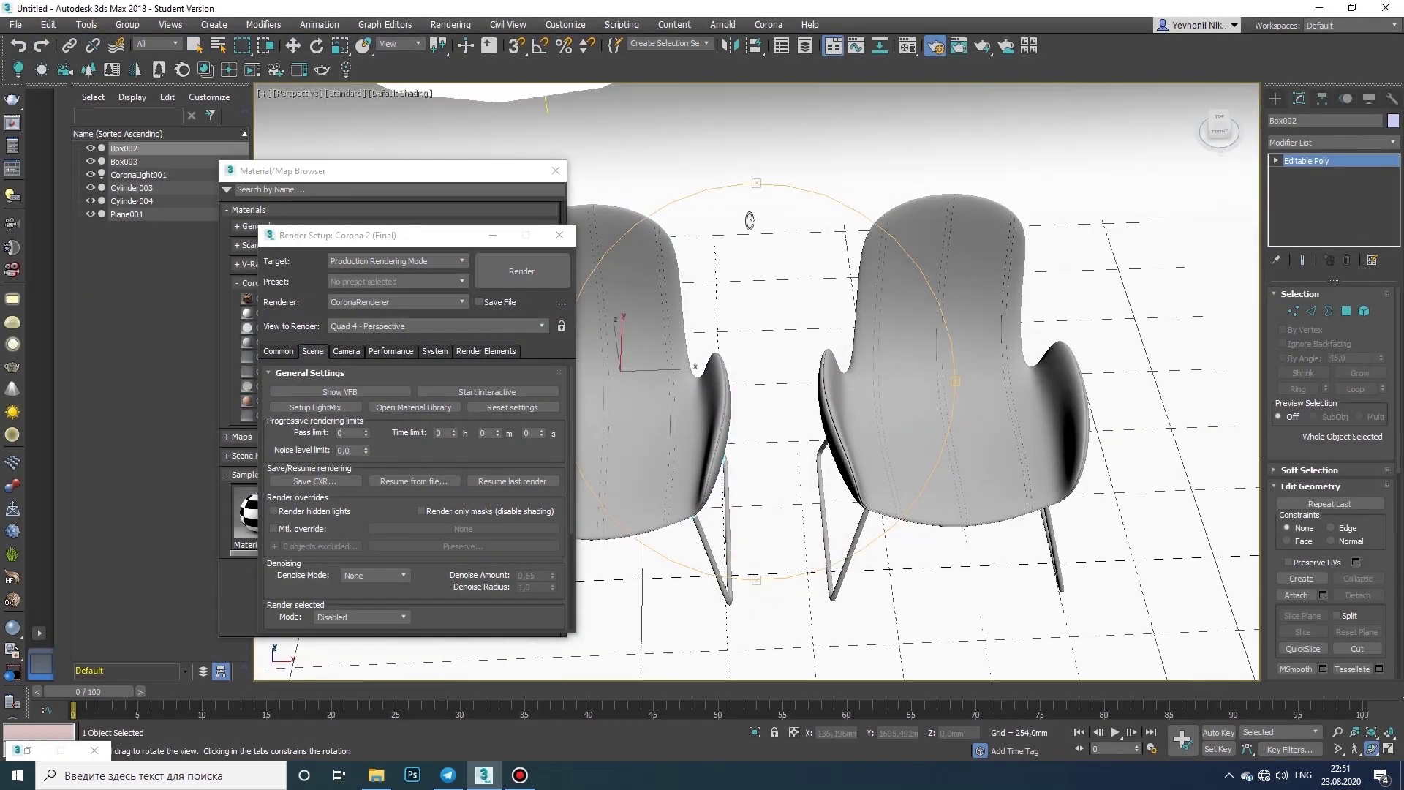
left_click(1337, 732)
left_click_drag(806, 400, 805, 376)
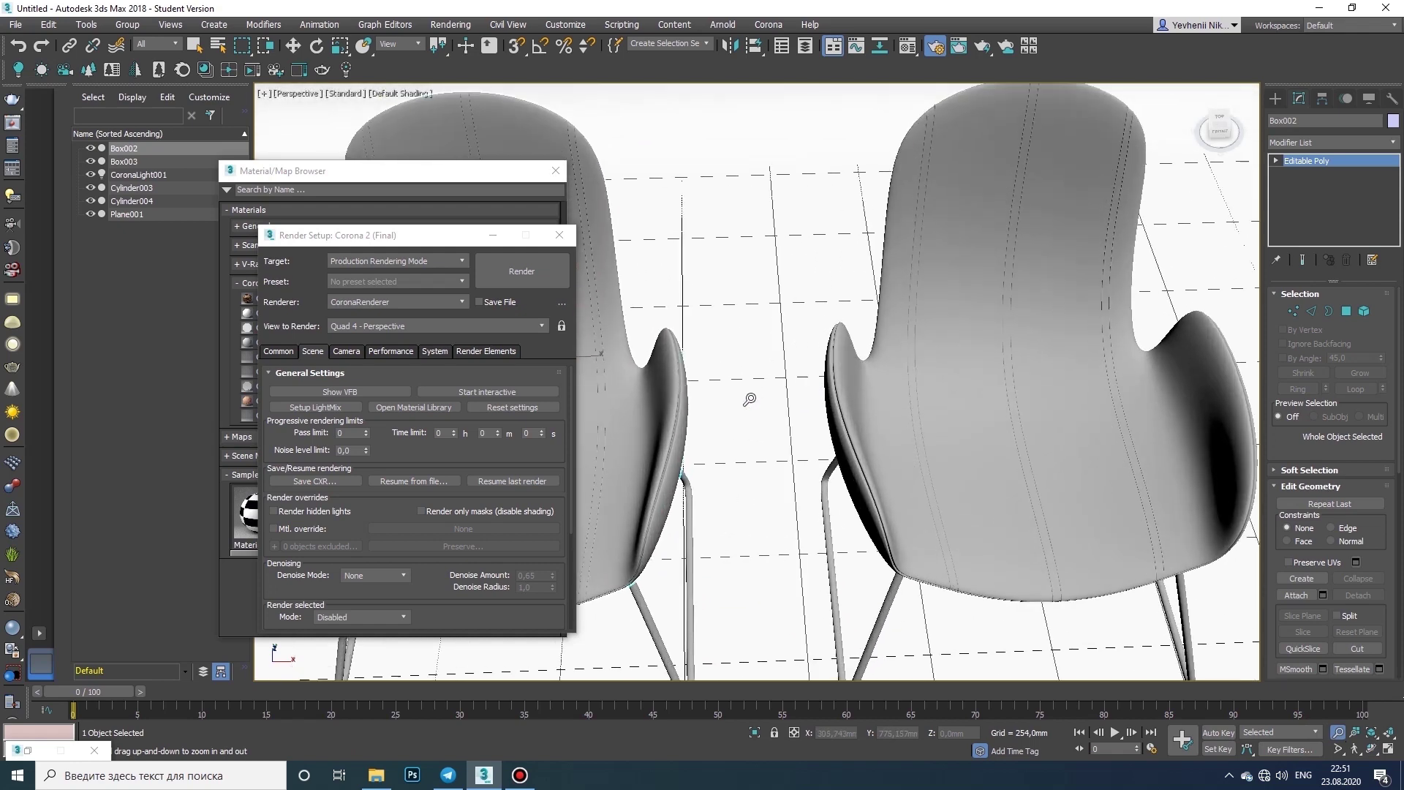
left_click(494, 391)
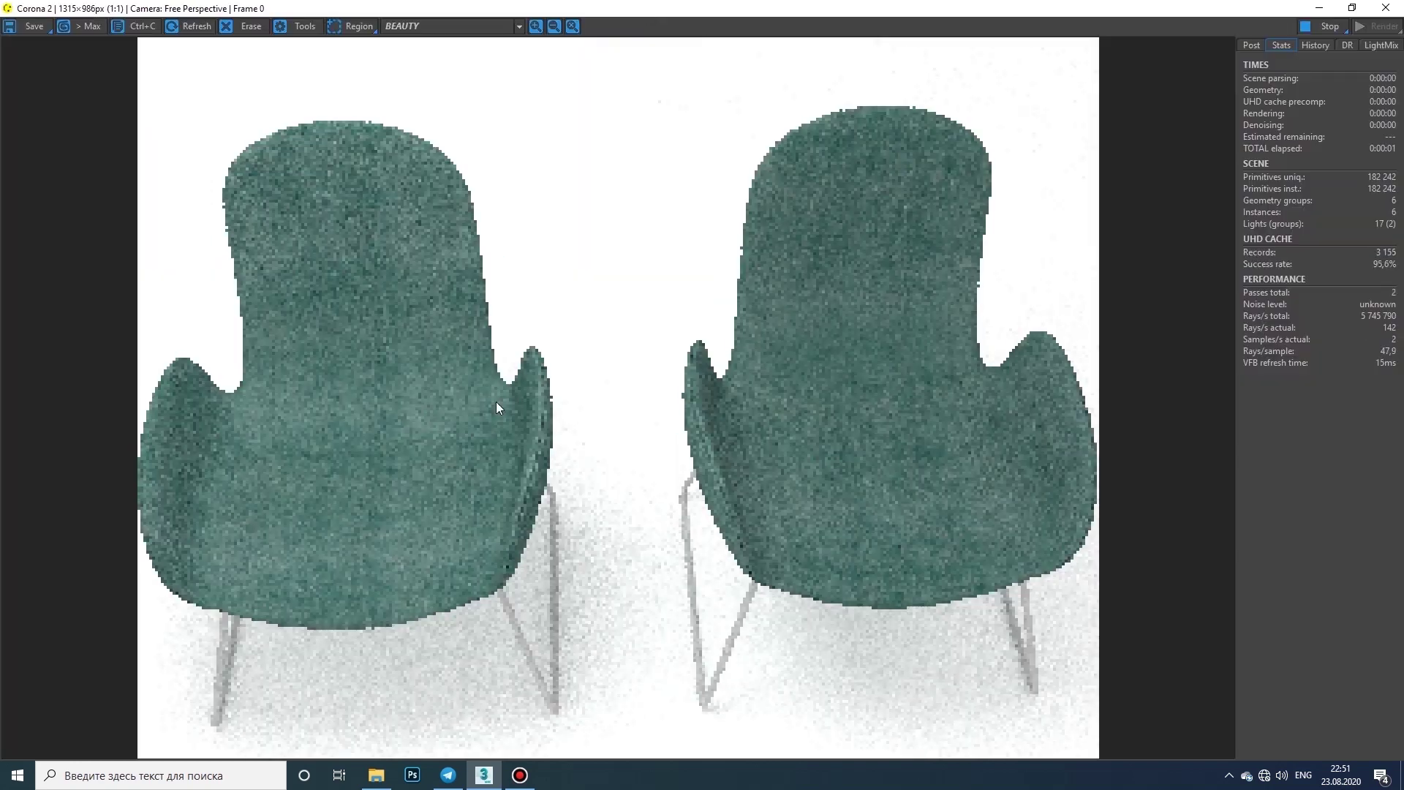